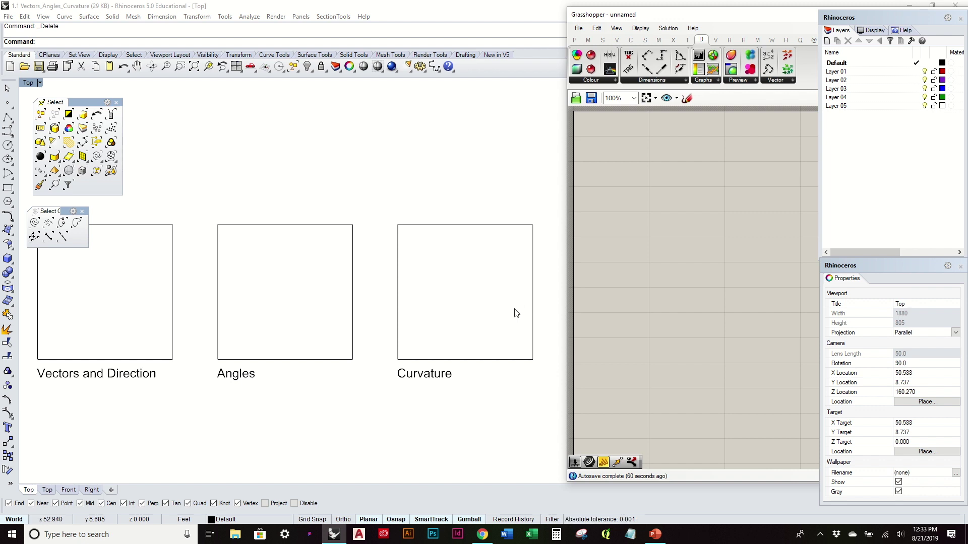
# - Close the floating curve-selection toolbar and place ten scattered points inside the Vectors and Direction square
pyautogui.moveTo(299, 306); pyautogui.dragTo(322, 318, button='right')
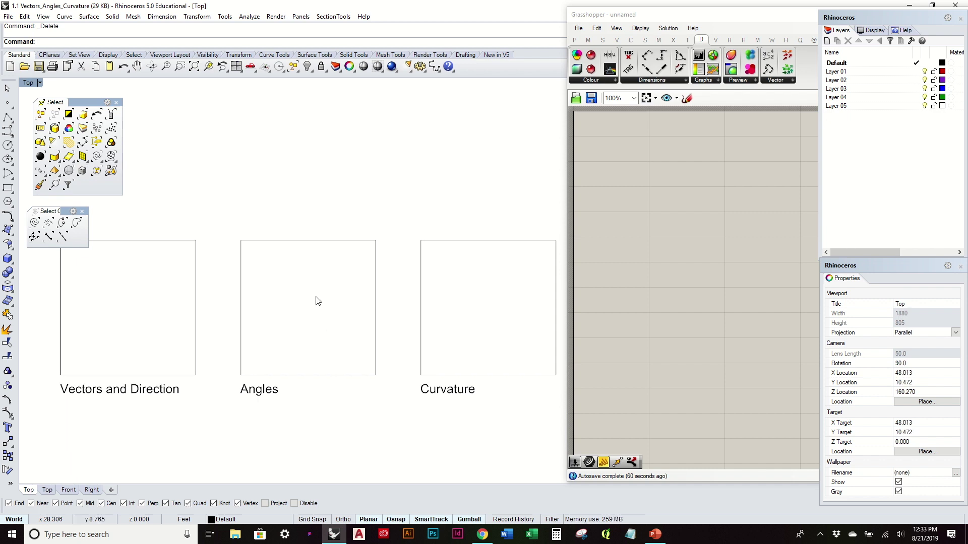
pyautogui.click(82, 211)
pyautogui.moveTo(79, 251); pyautogui.dragTo(303, 262, button='right')
pyautogui.scroll(3, 264, 285)
pyautogui.click(10, 106)
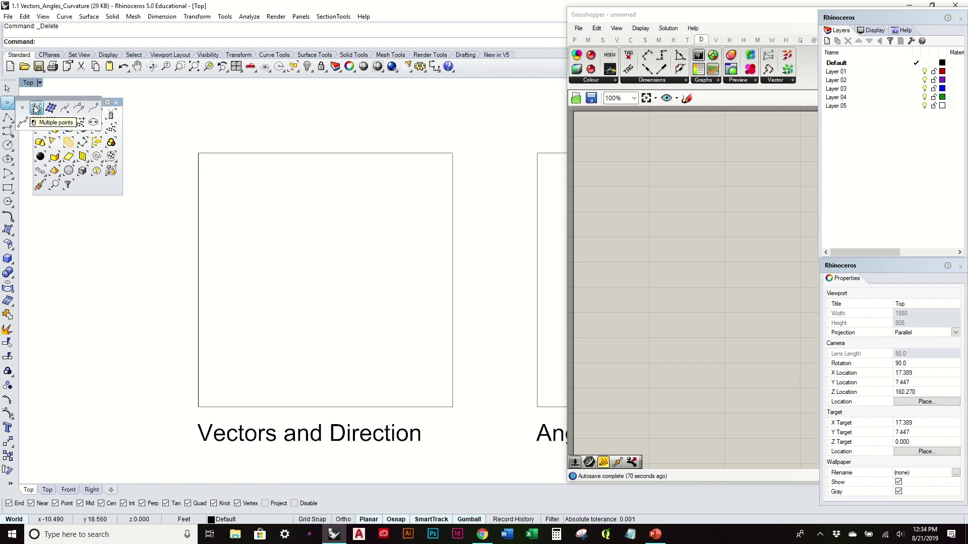
pyautogui.click(36, 109)
pyautogui.click(226, 185)
pyautogui.click(359, 173)
pyautogui.click(426, 368)
pyautogui.click(402, 285)
pyautogui.click(286, 357)
pyautogui.click(265, 273)
pyautogui.click(339, 251)
pyautogui.click(366, 378)
pyautogui.click(244, 357)
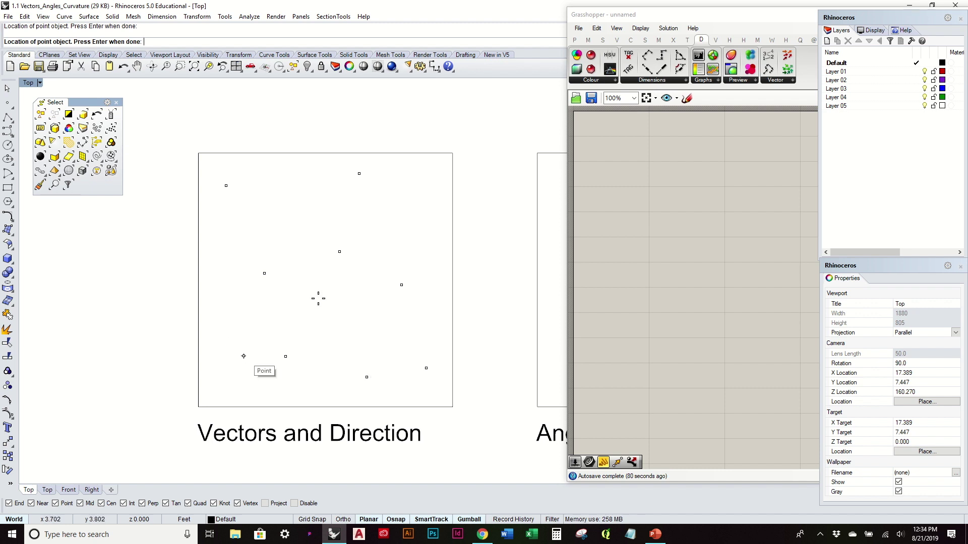
pyautogui.click(394, 205)
pyautogui.press('Return')
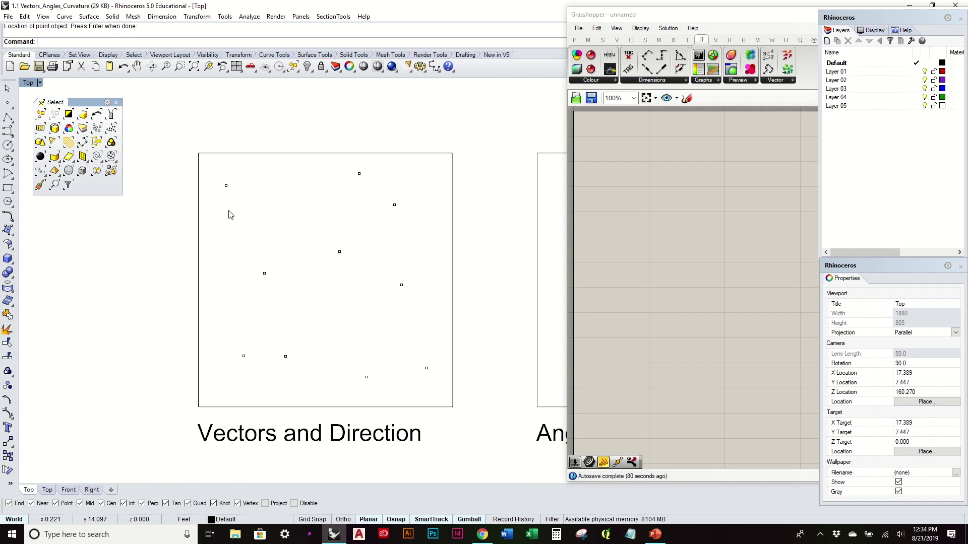
# - Reposition a lower-middle point and an upper-right point inside the Vectors and Direction square
pyautogui.click(287, 358)
pyautogui.moveTo(285, 359); pyautogui.dragTo(297, 378)
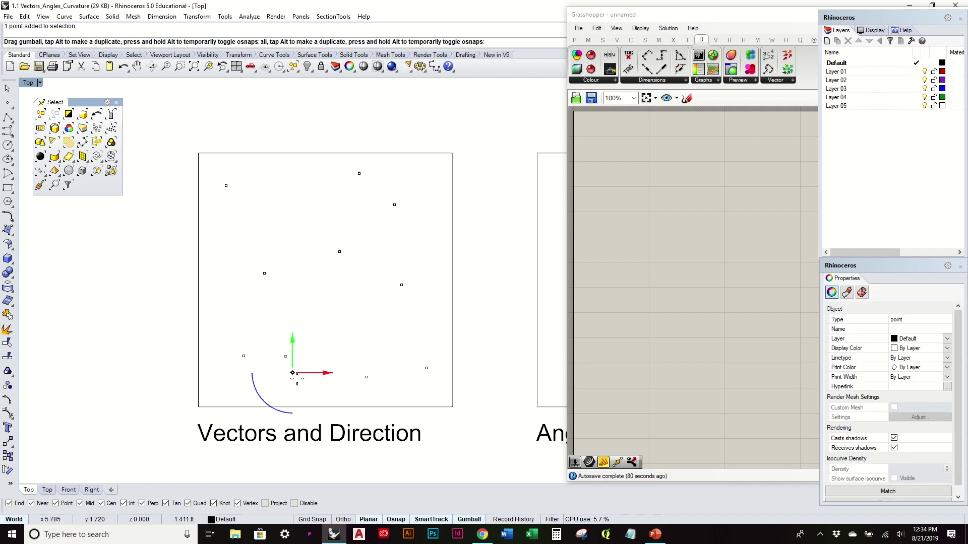
pyautogui.click(295, 302)
pyautogui.moveTo(254, 254); pyautogui.dragTo(293, 293)
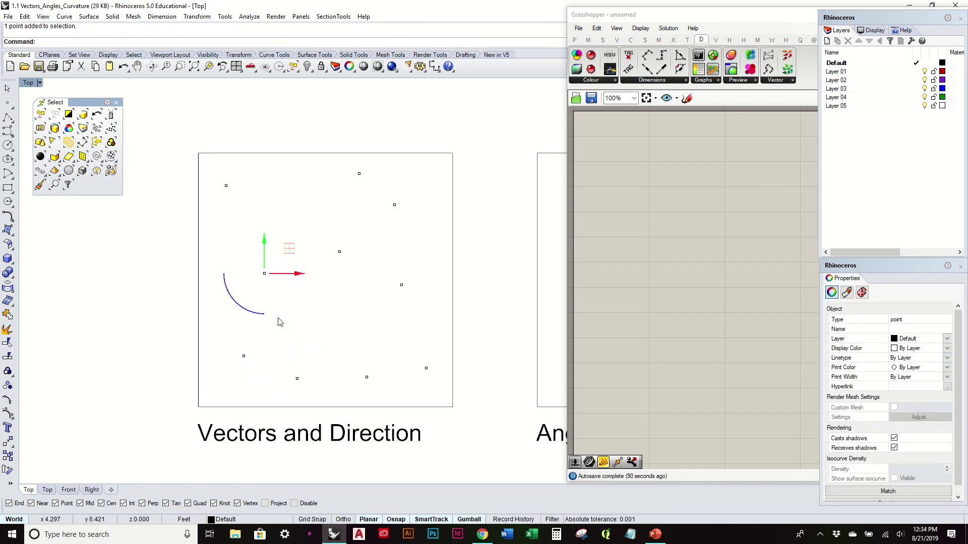
pyautogui.moveTo(297, 373); pyautogui.dragTo(314, 323)
pyautogui.click(339, 275)
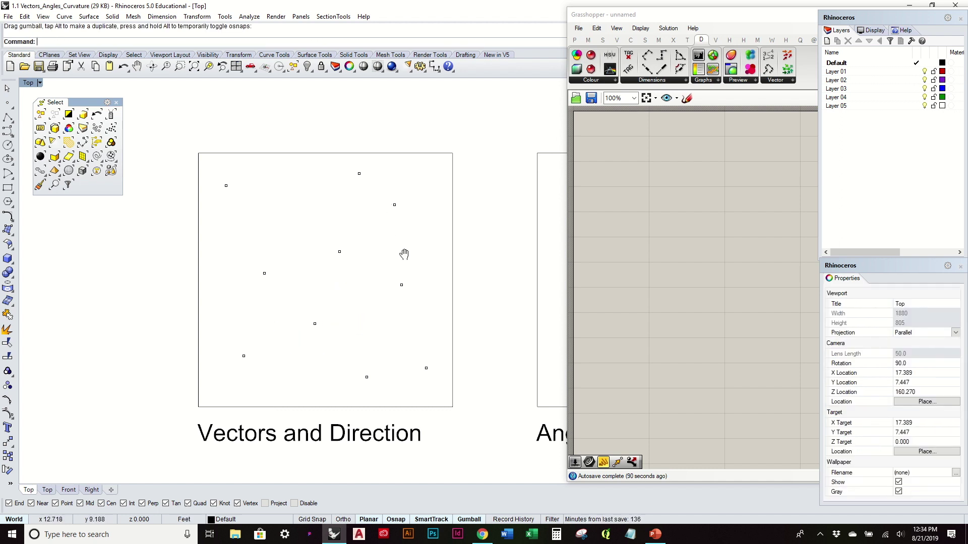
pyautogui.moveTo(404, 254); pyautogui.dragTo(359, 264, button='right')
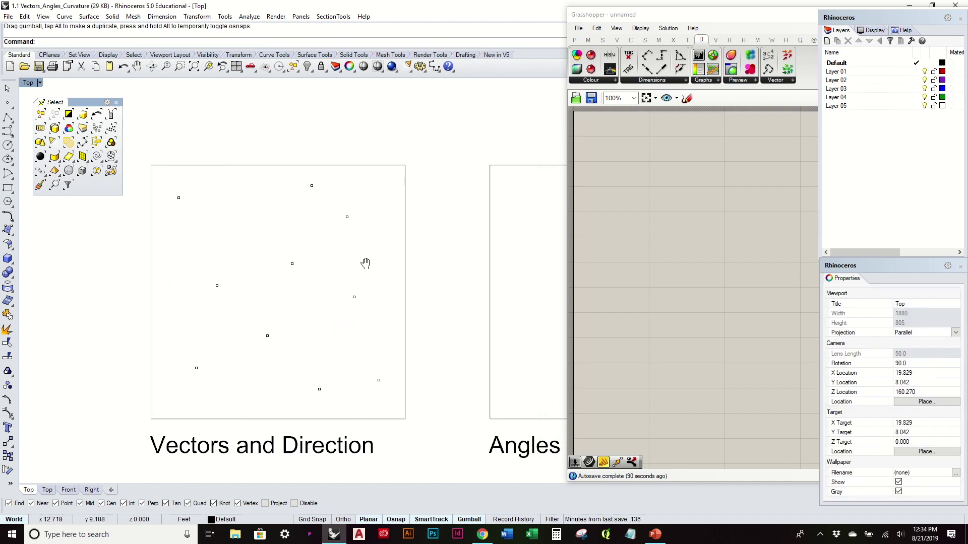
pyautogui.click(347, 218)
pyautogui.moveTo(347, 218); pyautogui.dragTo(357, 237)
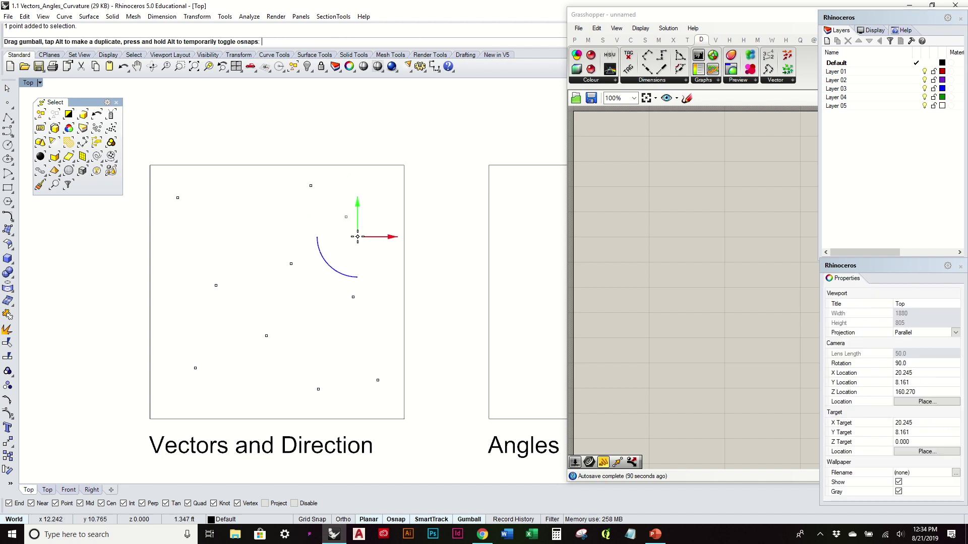
pyautogui.click(331, 207)
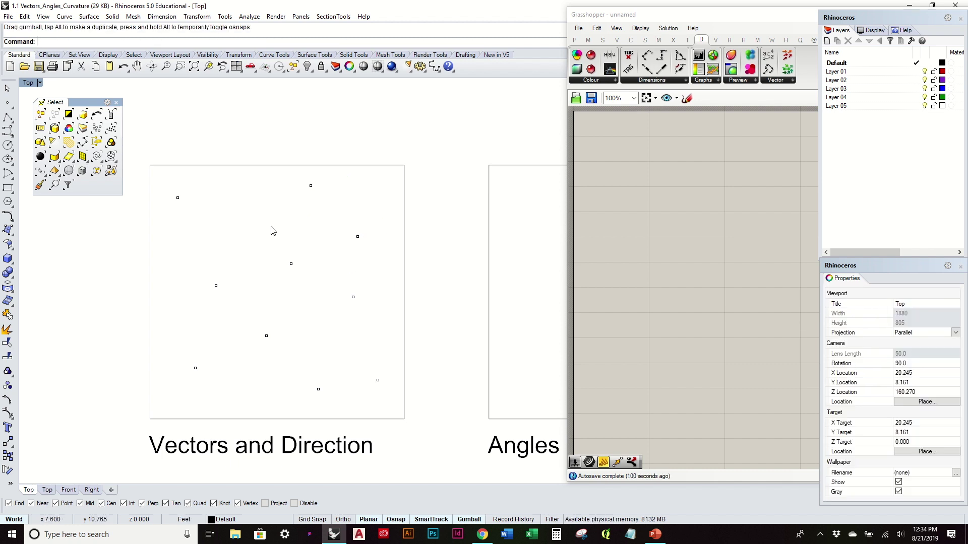
# - Reference the nine outer points, without the central one, in a new Point parameter on the Grasshopper canvas
pyautogui.moveTo(164, 178); pyautogui.dragTo(398, 414)
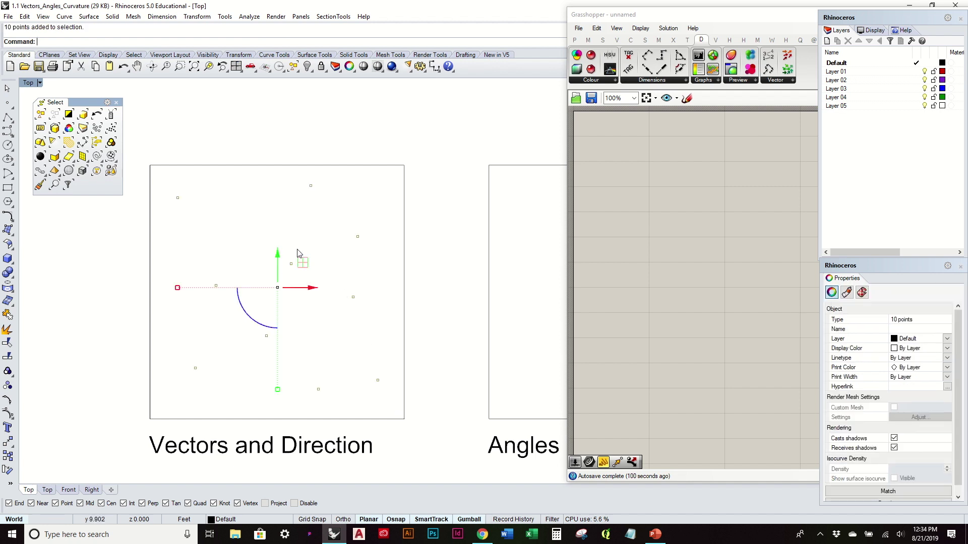
pyautogui.keyDown('ctrl'); pyautogui.moveTo(282, 240); pyautogui.dragTo(305, 289); pyautogui.keyUp('ctrl')
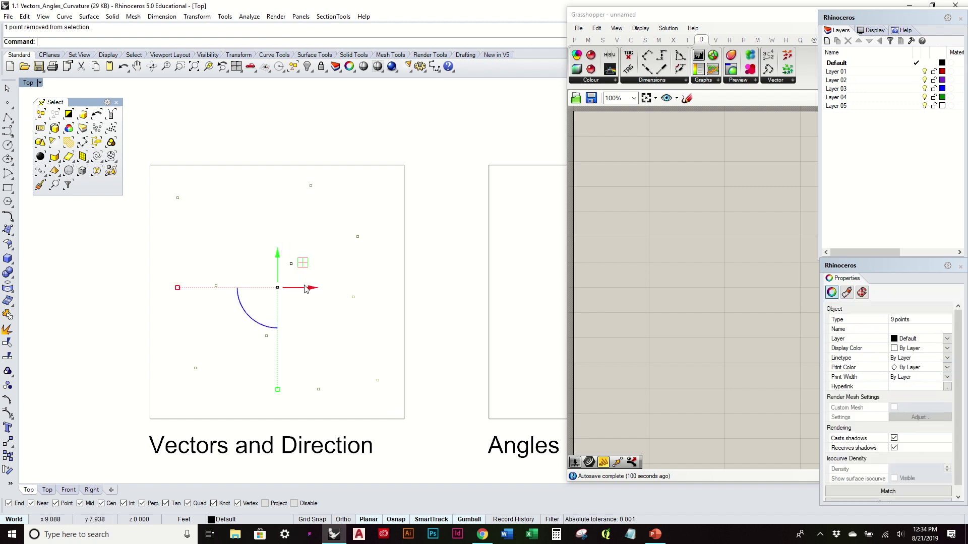
pyautogui.click(575, 39)
pyautogui.moveTo(597, 56); pyautogui.dragTo(608, 152)
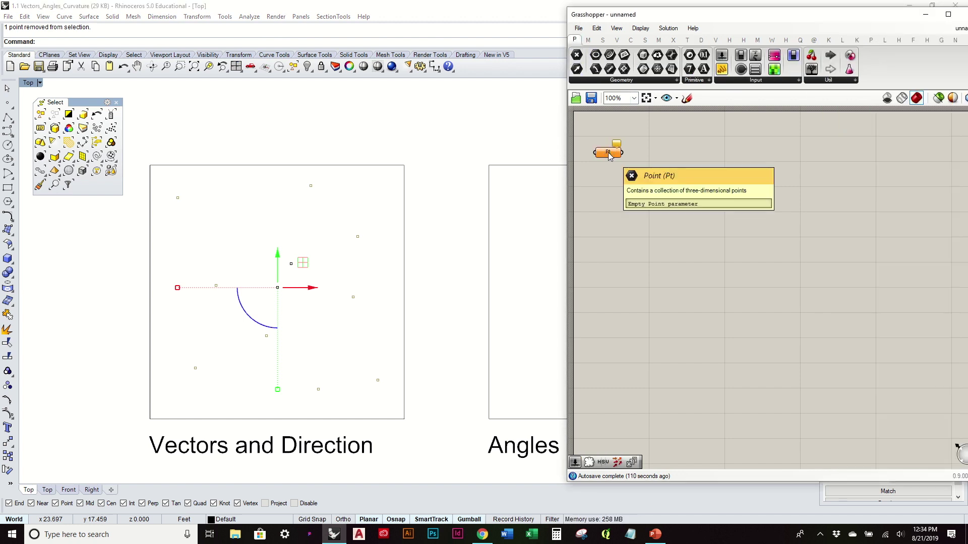
pyautogui.rightClick(609, 155)
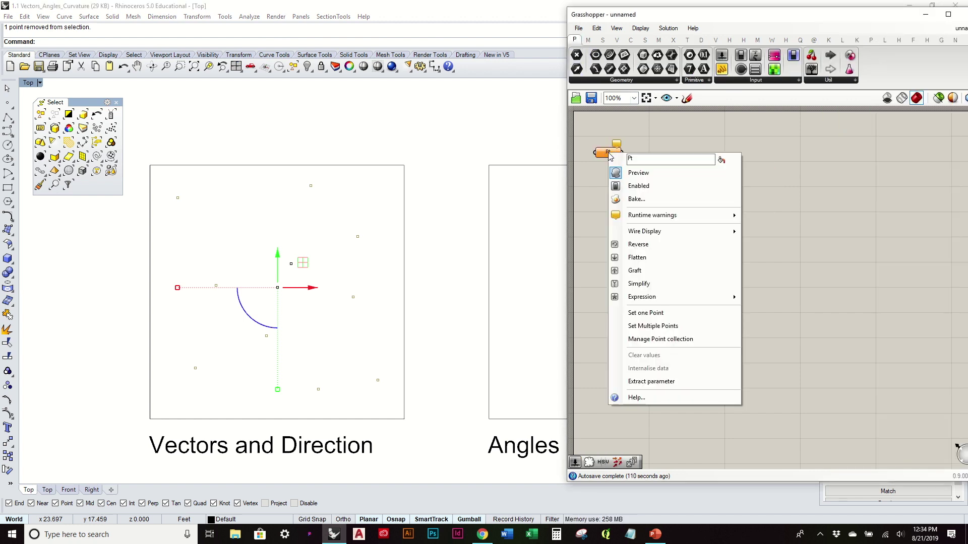
pyautogui.click(678, 327)
pyautogui.press('Return')
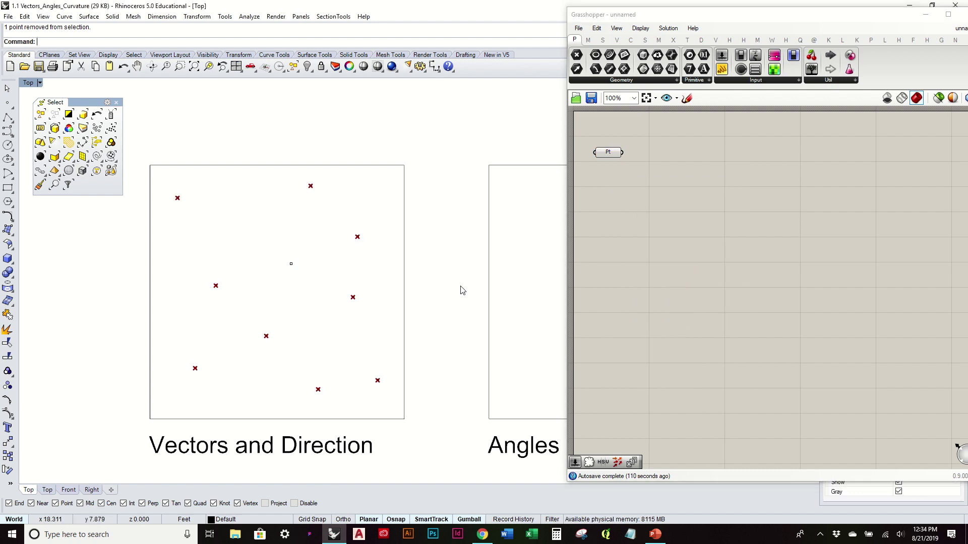
# - Add a second Point parameter that references only the central point, and line up the two parameters
pyautogui.moveTo(262, 240); pyautogui.dragTo(300, 275)
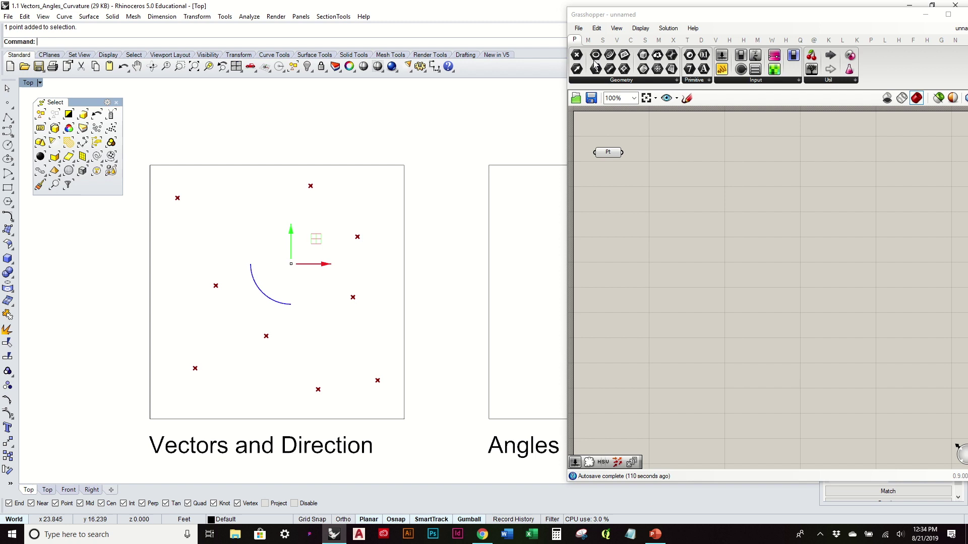
pyautogui.moveTo(577, 55); pyautogui.dragTo(611, 209)
pyautogui.click(633, 368)
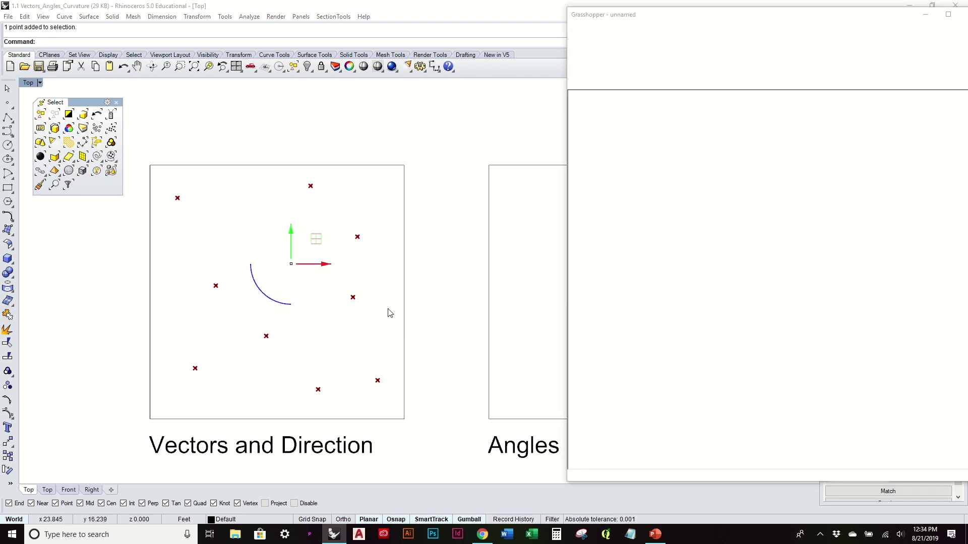
pyautogui.click(322, 307)
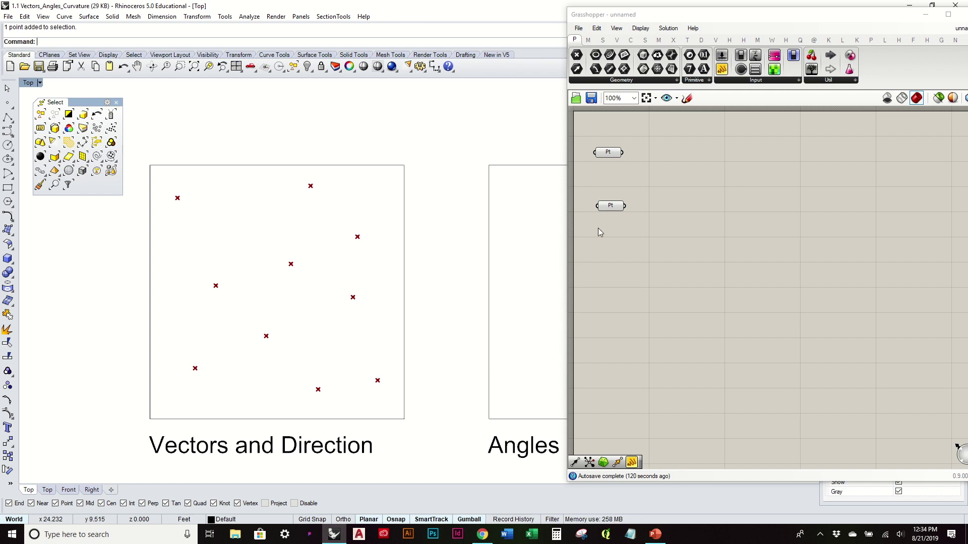
pyautogui.moveTo(610, 160); pyautogui.dragTo(622, 176)
pyautogui.moveTo(613, 211); pyautogui.dragTo(624, 212)
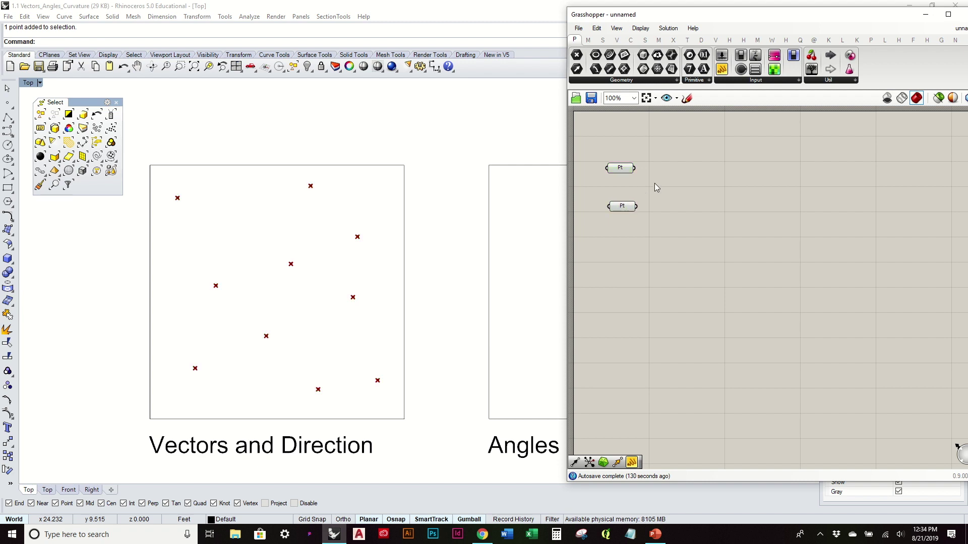
# - Add a Vector 2Pt component, connecting the central point to input A and the nine outer points to input B
pyautogui.click(616, 40)
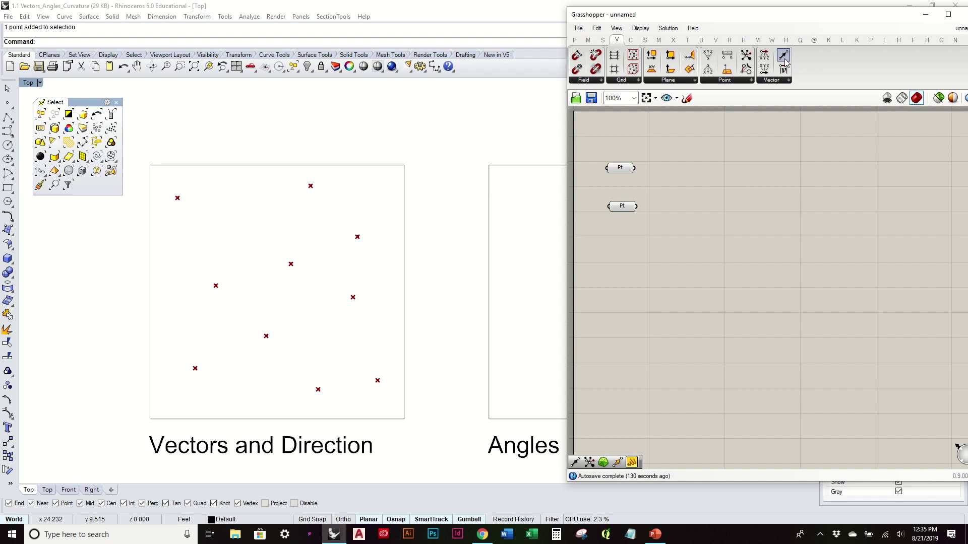
pyautogui.moveTo(785, 62); pyautogui.dragTo(721, 185)
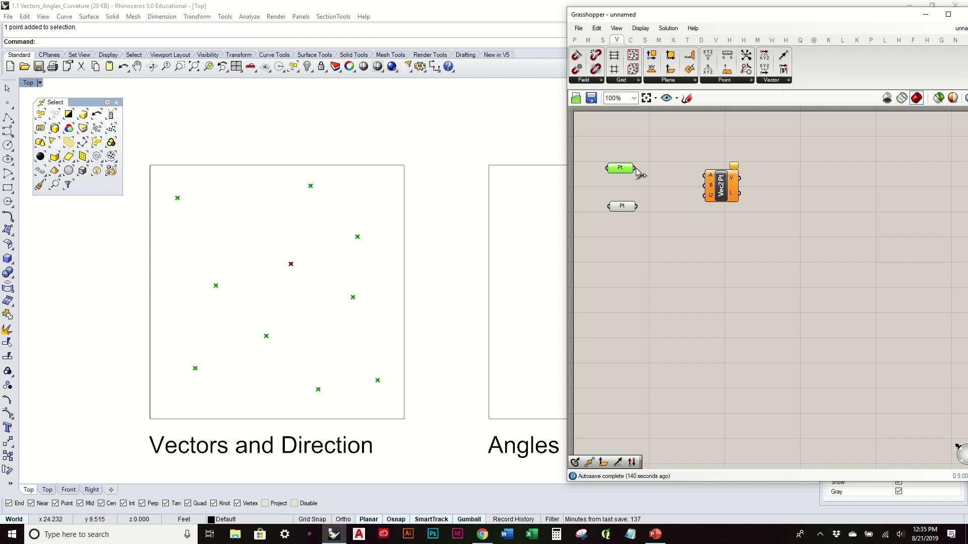
pyautogui.moveTo(629, 203)
pyautogui.mouseDown()
pyautogui.moveTo(625, 143)
pyautogui.moveTo(633, 205)
pyautogui.mouseUp()
pyautogui.moveTo(621, 142); pyautogui.dragTo(712, 178)
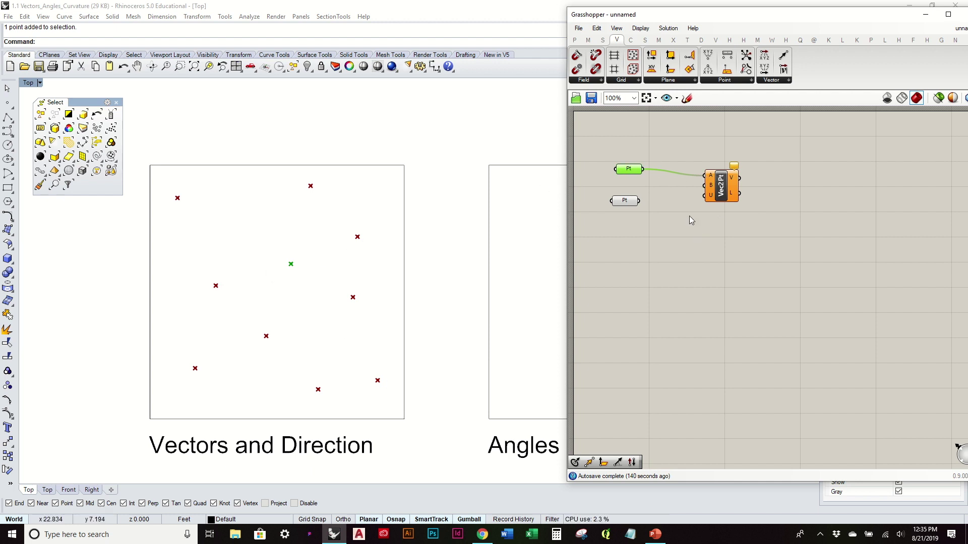
pyautogui.click(636, 202)
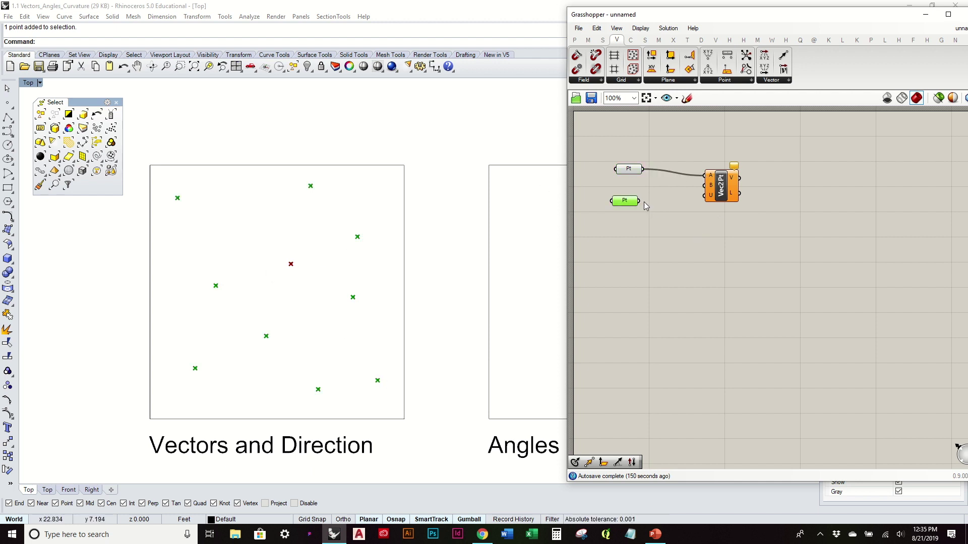
pyautogui.moveTo(641, 202); pyautogui.dragTo(711, 185)
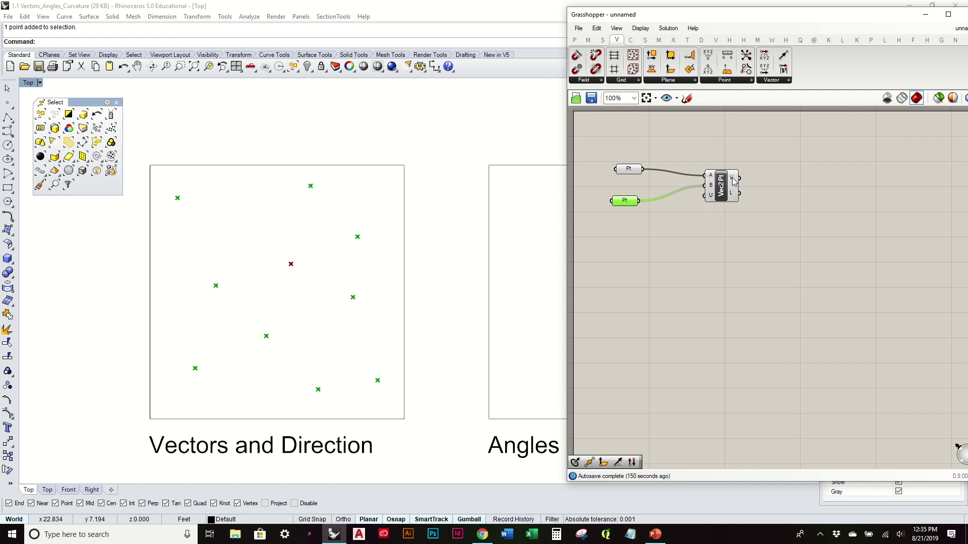
pyautogui.moveTo(730, 193)
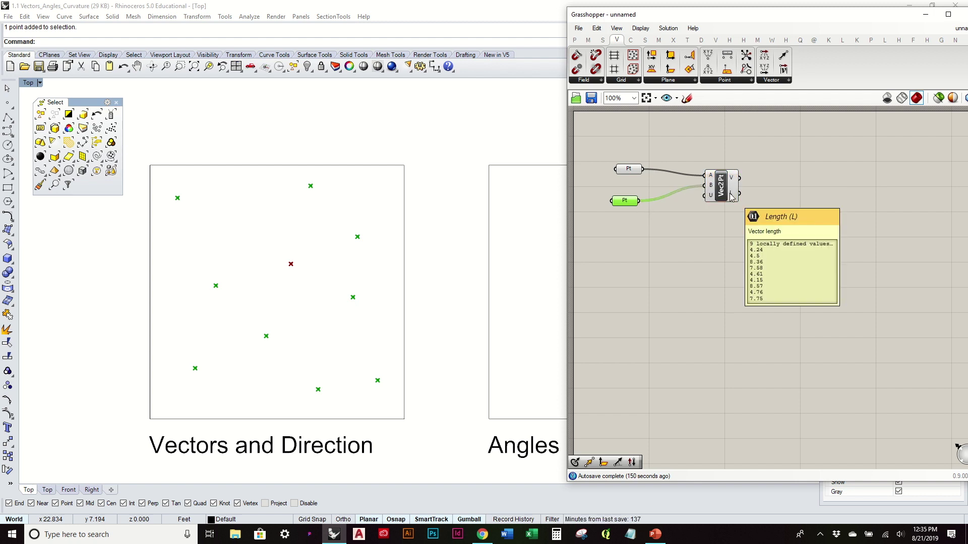
pyautogui.moveTo(721, 187); pyautogui.dragTo(702, 192)
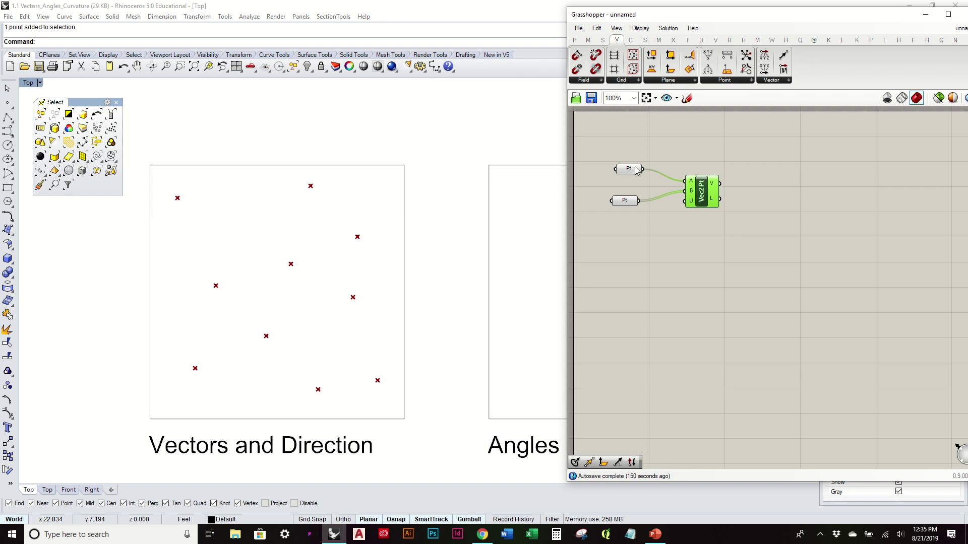
# - Preview the Vec2Pt vectors with a Vector Display component anchored at the central point, and delete that component
pyautogui.click(702, 42)
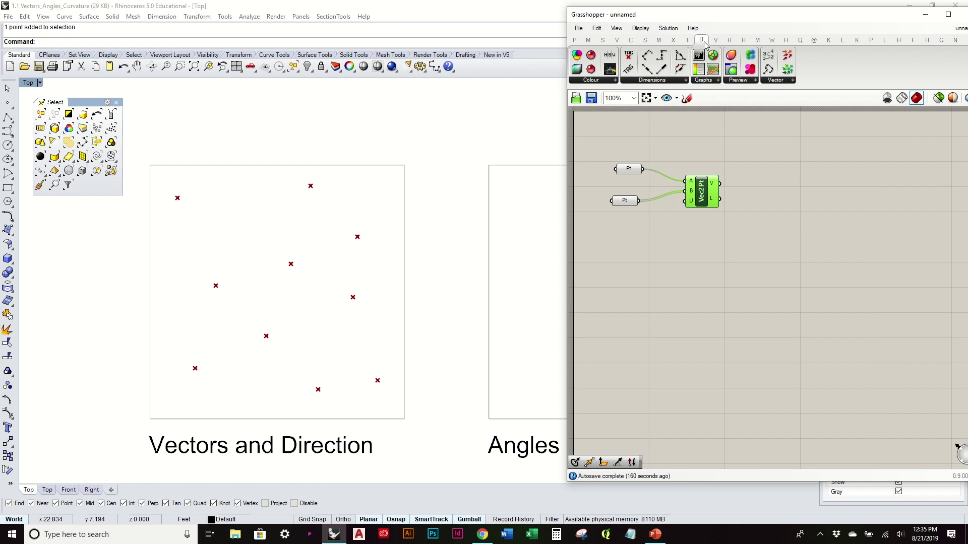
pyautogui.click(776, 80)
pyautogui.moveTo(791, 130); pyautogui.dragTo(774, 201)
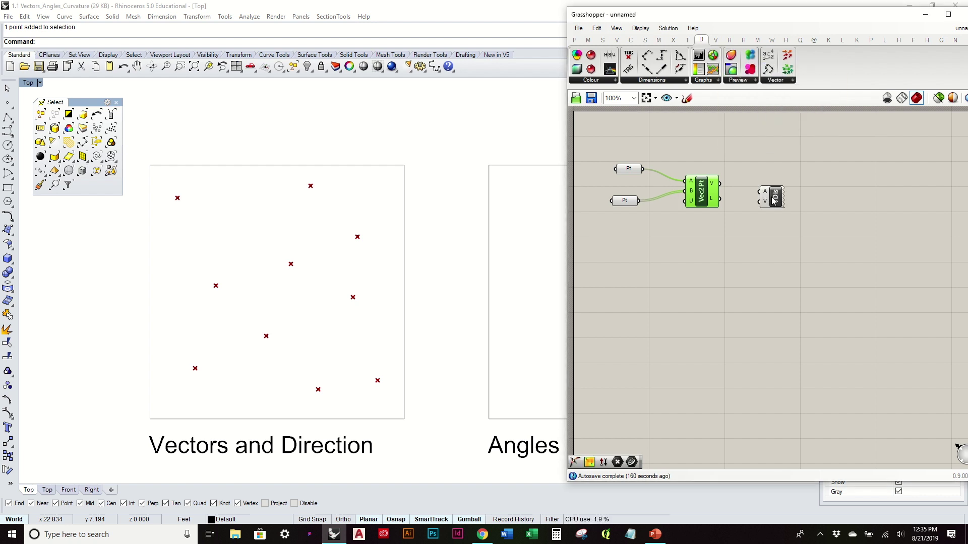
pyautogui.moveTo(766, 195)
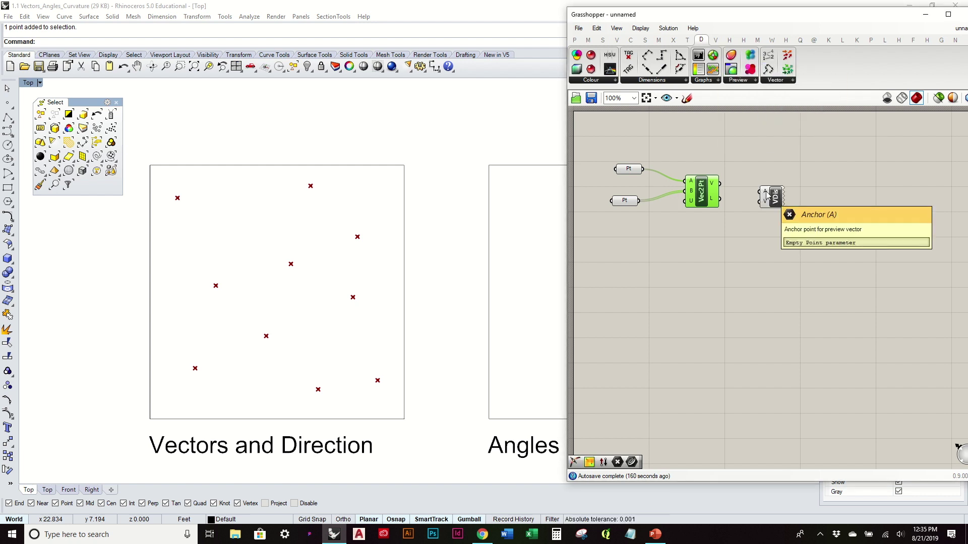
pyautogui.moveTo(631, 171); pyautogui.dragTo(774, 167)
pyautogui.moveTo(721, 184); pyautogui.dragTo(763, 181)
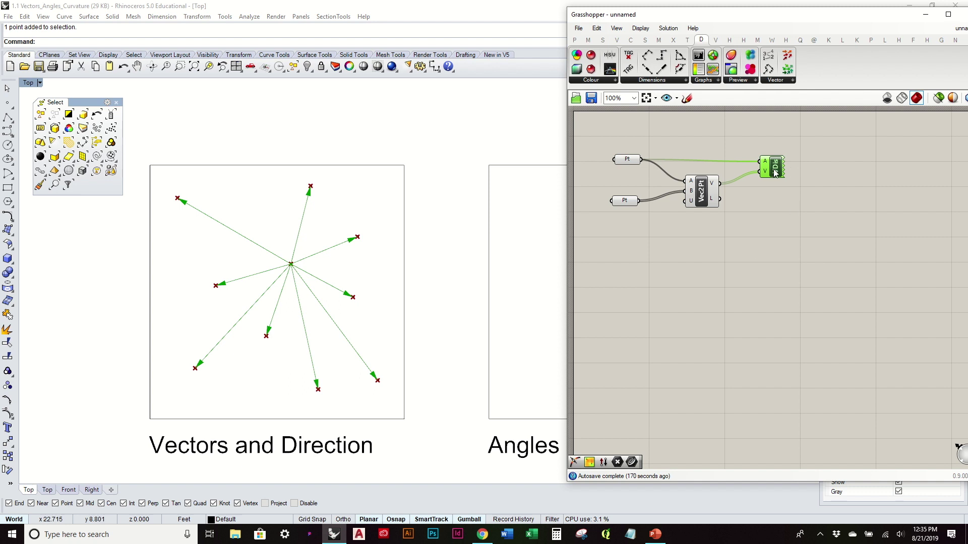
pyautogui.press('Delete')
# - Realign the two Point parameters one above the other beside the Vec2Pt component
pyautogui.moveTo(625, 161); pyautogui.dragTo(634, 187)
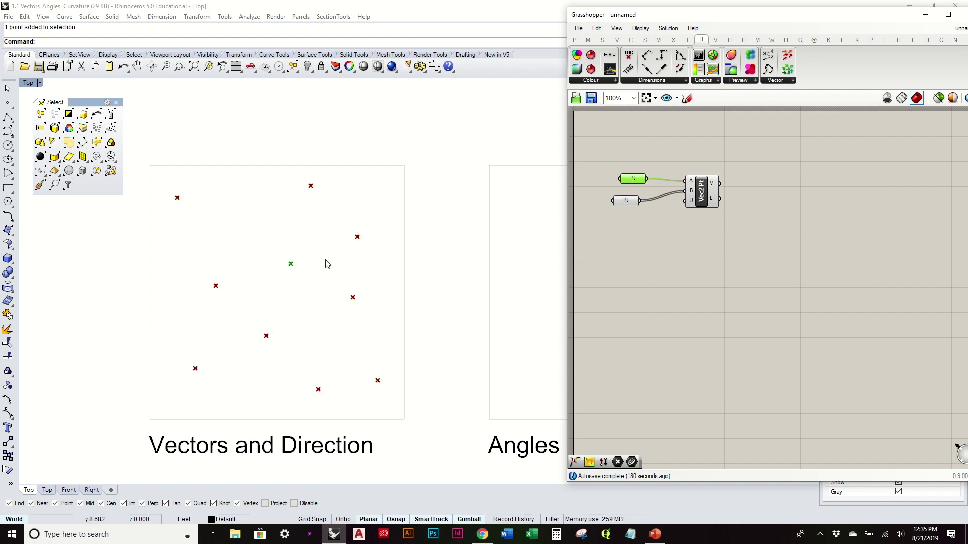
pyautogui.click(807, 206)
pyautogui.moveTo(627, 200); pyautogui.dragTo(635, 198)
pyautogui.click(752, 205)
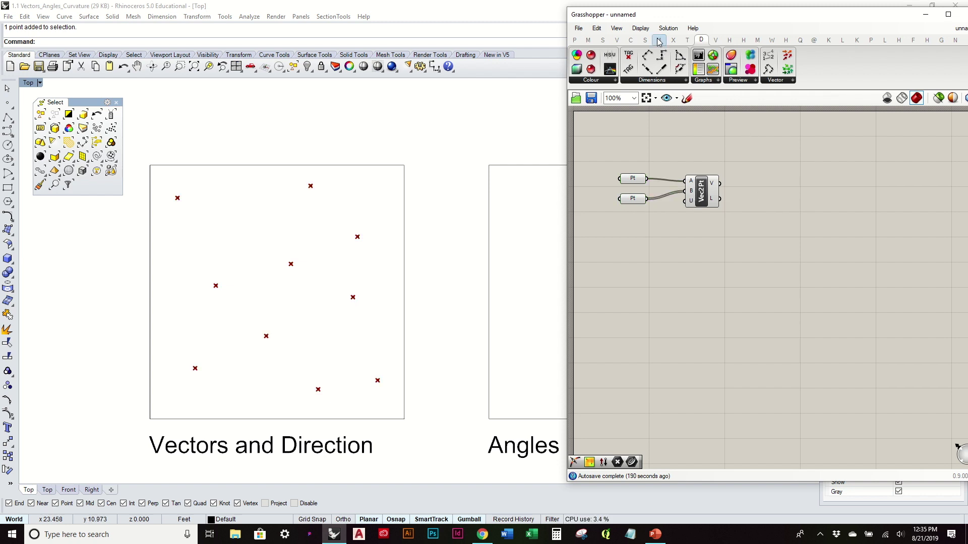
# - Add a Move component beside the outputs of the Vec2Pt component
pyautogui.click(688, 41)
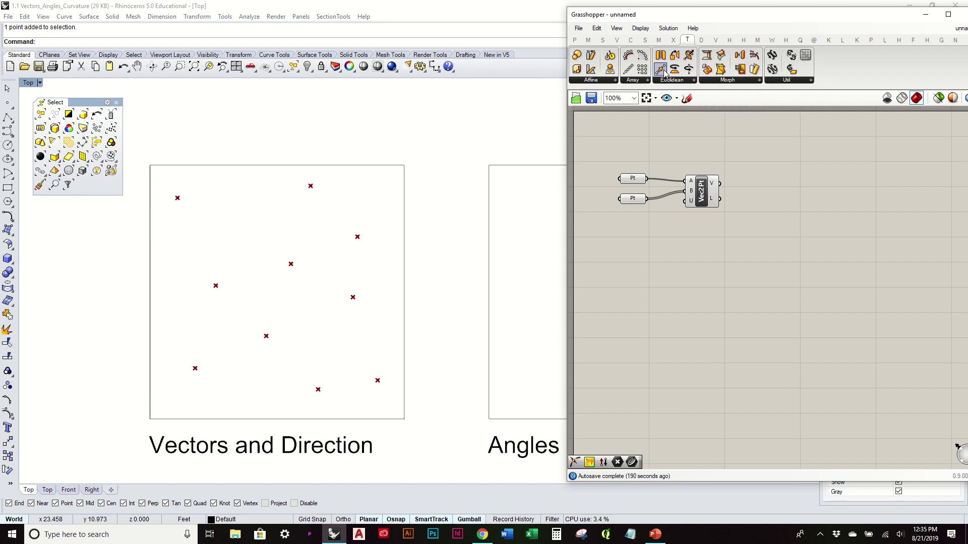
pyautogui.moveTo(660, 69); pyautogui.dragTo(779, 189)
pyautogui.scroll(3, 766, 205)
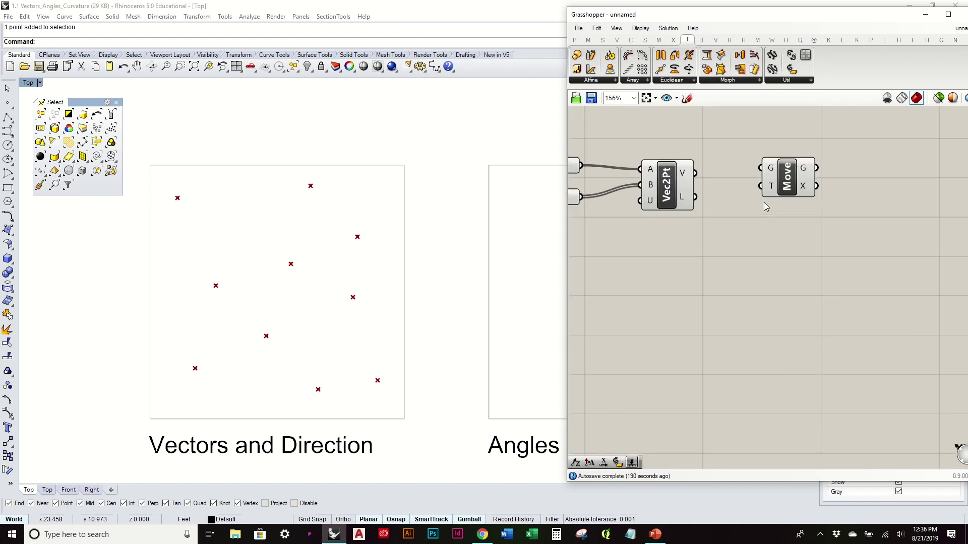
pyautogui.moveTo(642, 181); pyautogui.dragTo(697, 217, button='right')
pyautogui.click(616, 183)
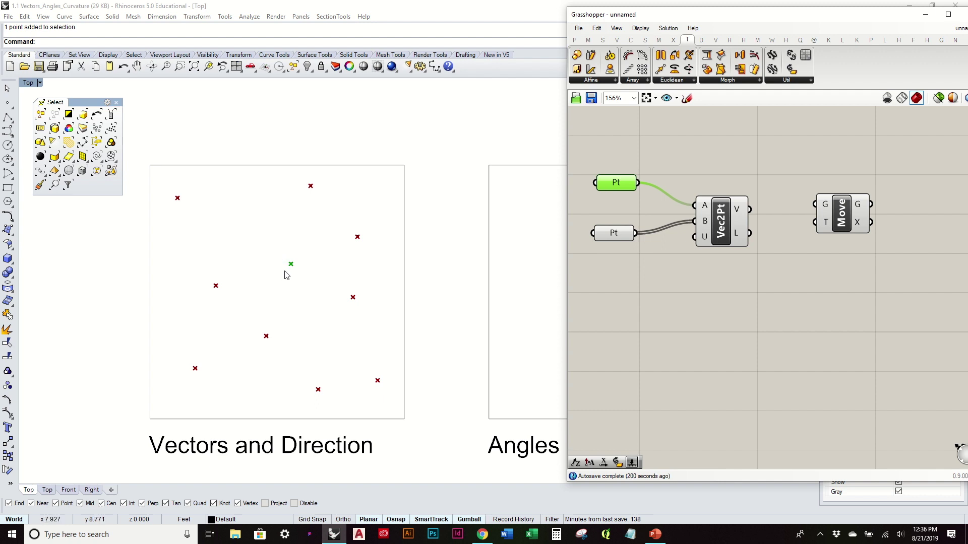
# - Connect the central point to the Move component's G input and the Vec2Pt V output to its T input
pyautogui.moveTo(642, 185); pyautogui.dragTo(847, 202)
pyautogui.click(788, 222)
pyautogui.click(740, 213)
pyautogui.moveTo(750, 211); pyautogui.dragTo(818, 201)
pyautogui.click(846, 204)
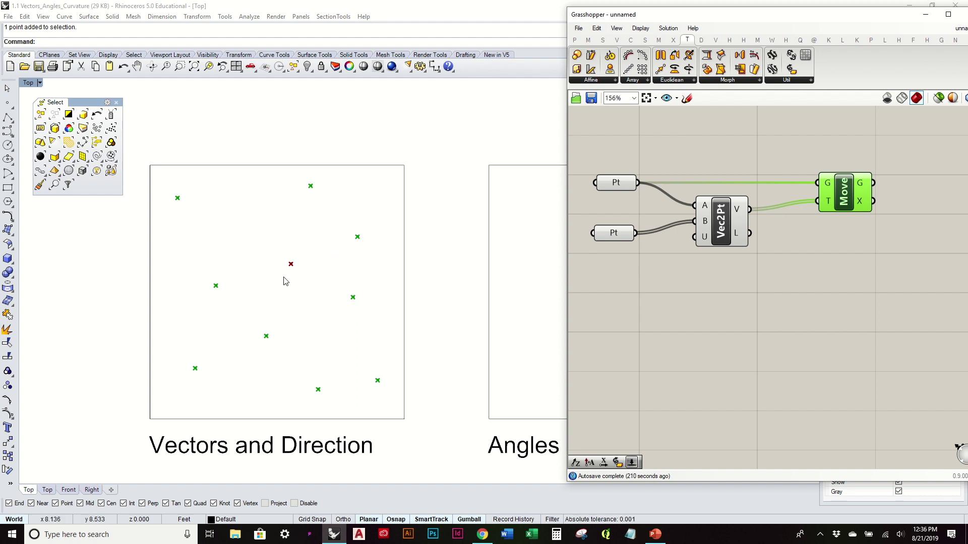
# - Line up the two Point parameters and the Move component so the connecting wires run straight
pyautogui.moveTo(836, 201); pyautogui.dragTo(827, 198)
pyautogui.moveTo(627, 183); pyautogui.dragTo(638, 177)
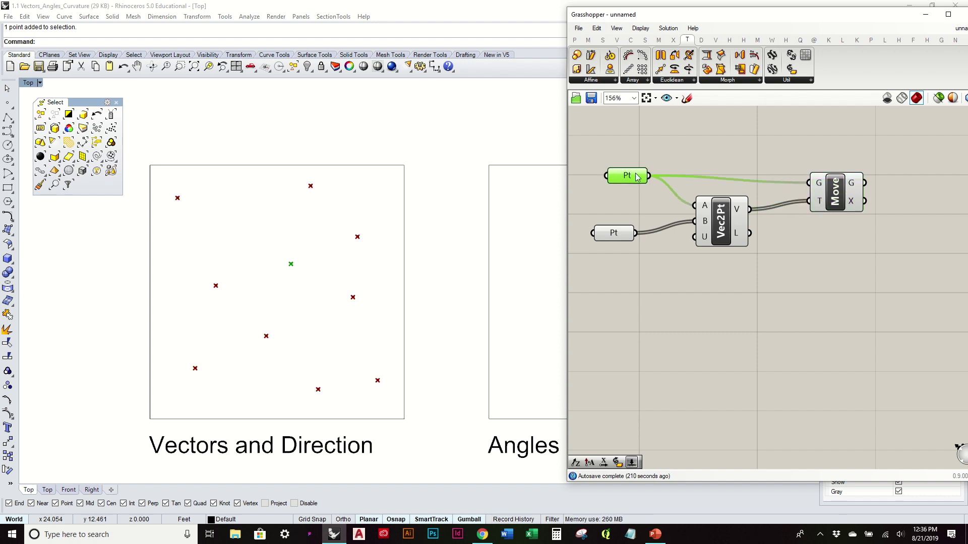
pyautogui.moveTo(614, 236); pyautogui.dragTo(626, 227)
pyautogui.moveTo(835, 200); pyautogui.dragTo(839, 193)
# - Disconnect the Vec2Pt vector from Move's T input and shift Move away to leave room for another component
pyautogui.keyDown('ctrl'); pyautogui.moveTo(750, 210); pyautogui.dragTo(874, 197); pyautogui.keyUp('ctrl')
pyautogui.click(838, 234)
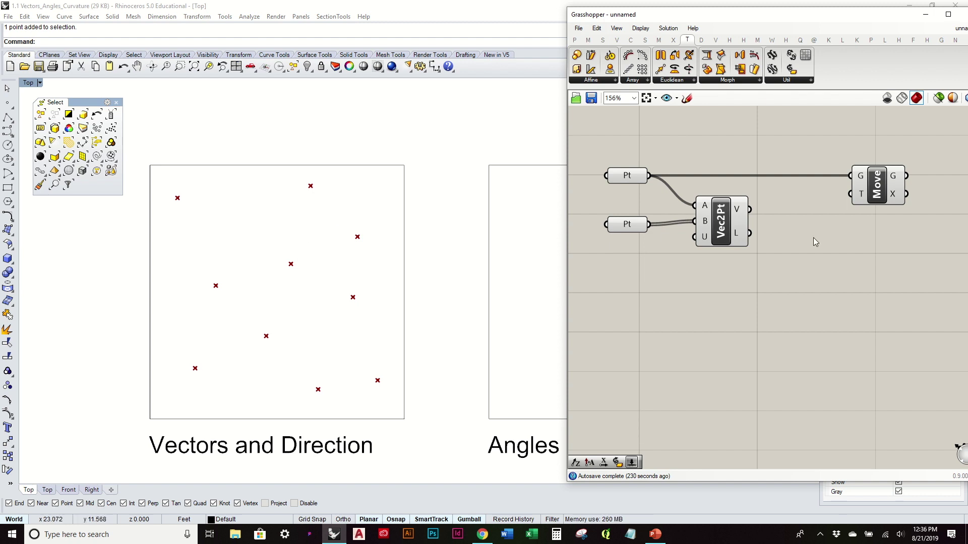
pyautogui.moveTo(886, 195); pyautogui.dragTo(861, 191)
pyautogui.click(848, 256)
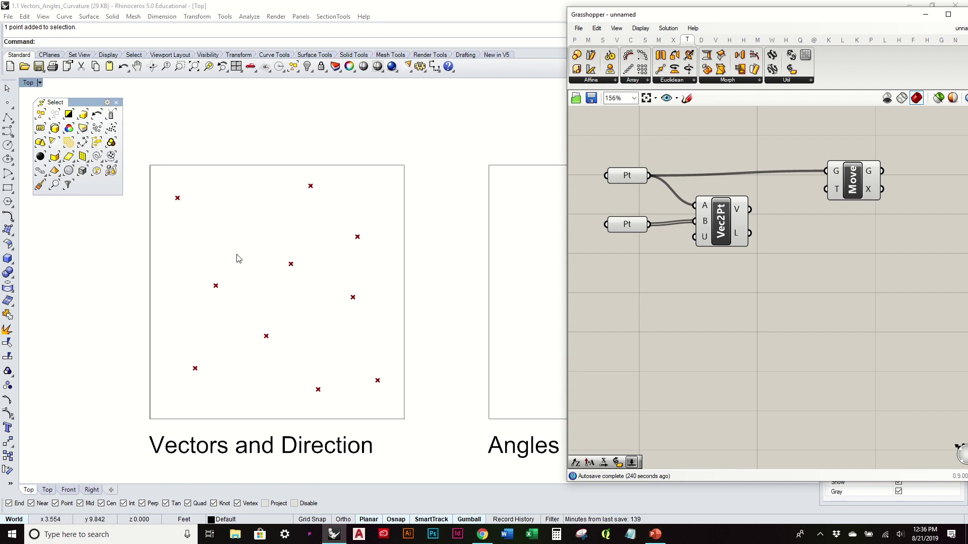
pyautogui.moveTo(863, 183); pyautogui.dragTo(864, 188)
pyautogui.click(804, 200)
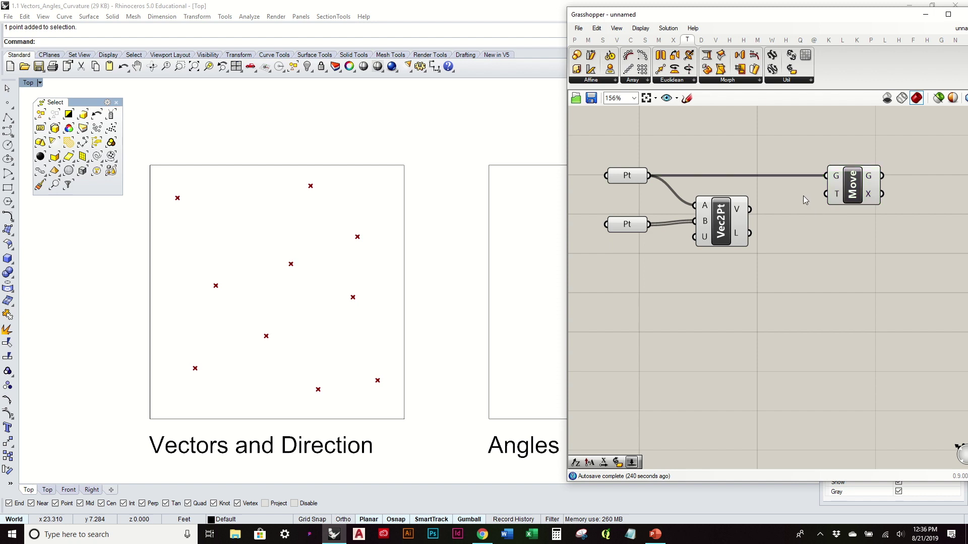
# - Add an Amplitude component below Vec2Pt and connect the Vec2Pt V output to its V input
pyautogui.click(616, 41)
pyautogui.moveTo(617, 44)
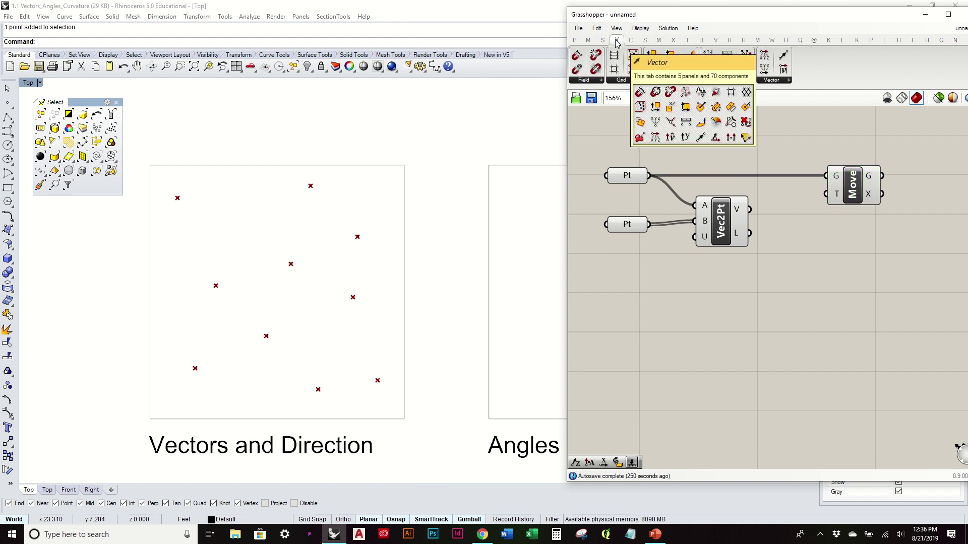
pyautogui.click(789, 83)
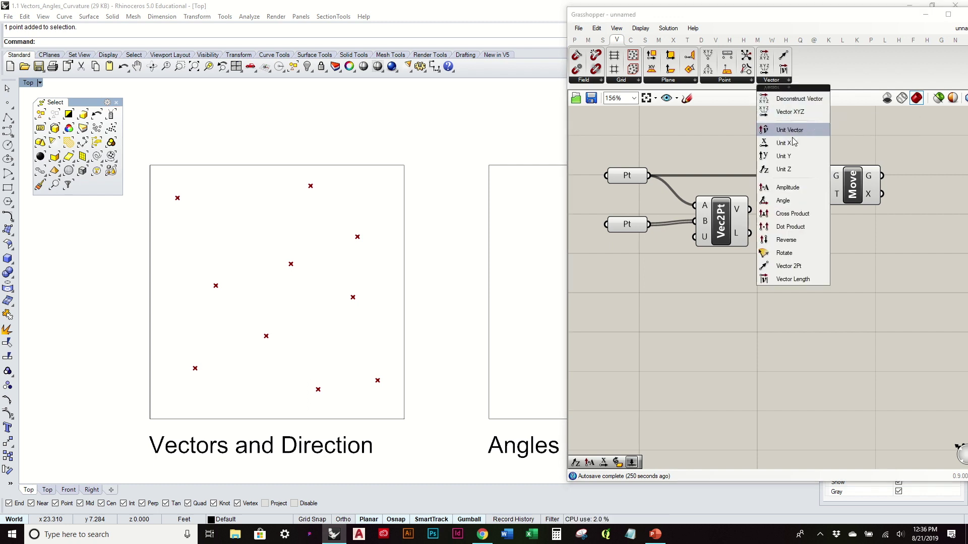
pyautogui.click(786, 187)
pyautogui.click(801, 270)
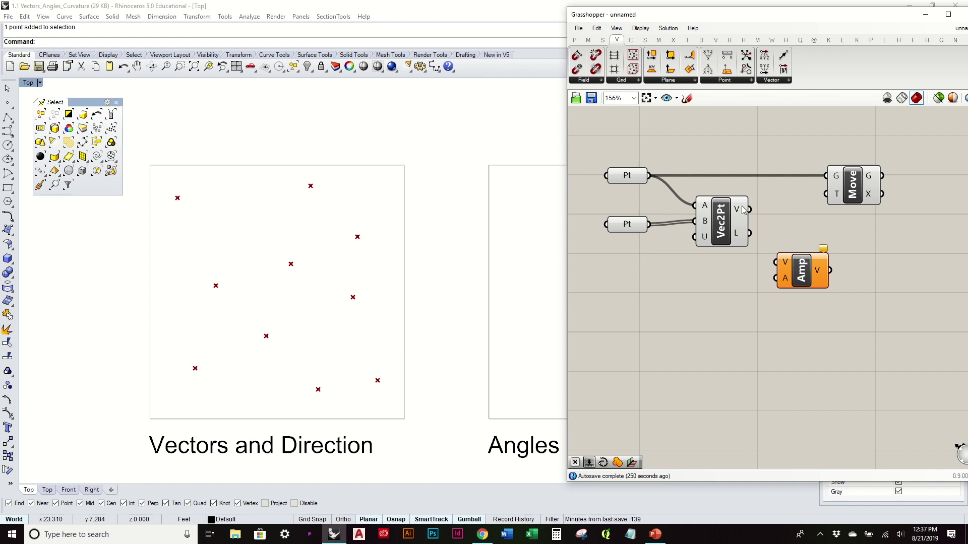
pyautogui.moveTo(737, 211)
pyautogui.moveTo(786, 261); pyautogui.dragTo(811, 259)
pyautogui.moveTo(750, 209); pyautogui.dragTo(802, 259)
# - Reposition the Amplitude and Move components and connect the Amplitude V output to Move's T input
pyautogui.moveTo(857, 199); pyautogui.dragTo(887, 196)
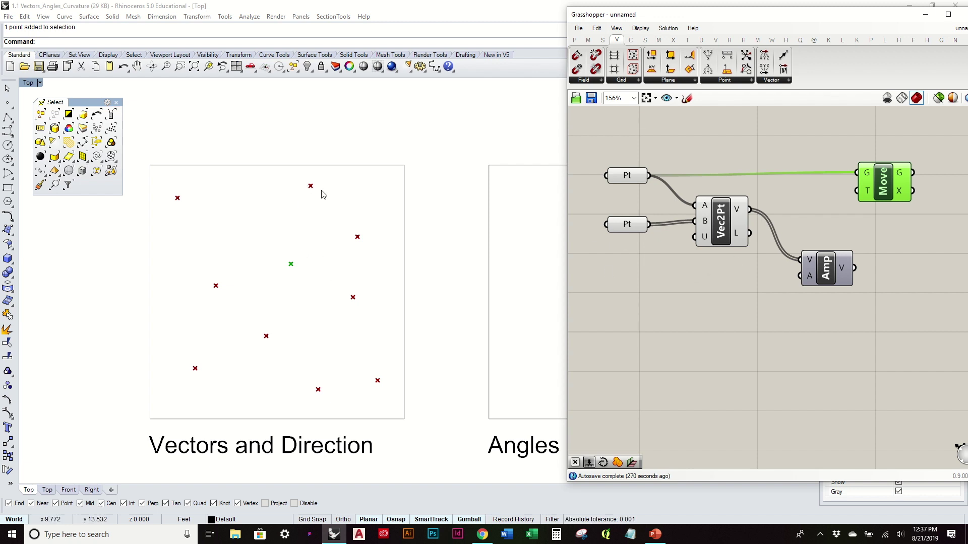
pyautogui.moveTo(812, 267); pyautogui.dragTo(806, 250)
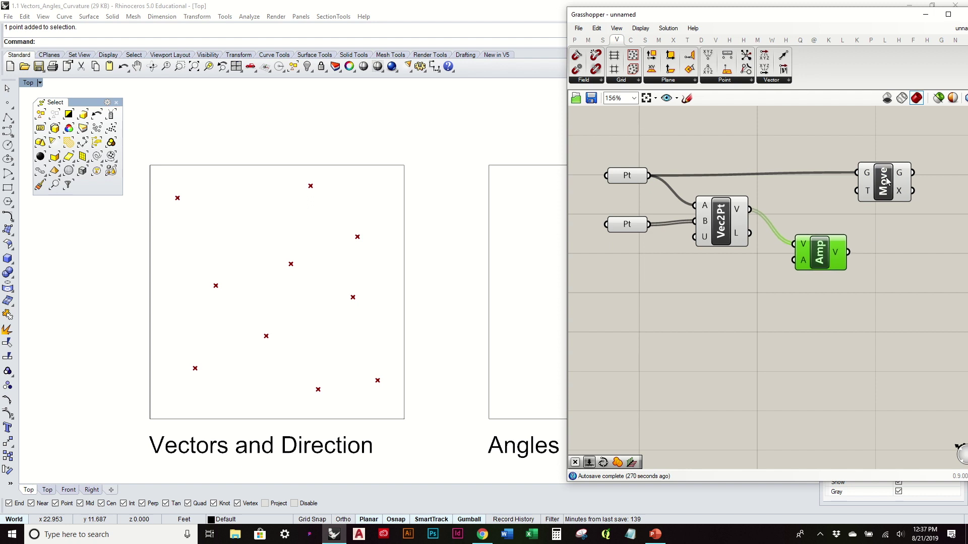
pyautogui.moveTo(887, 180); pyautogui.dragTo(888, 182)
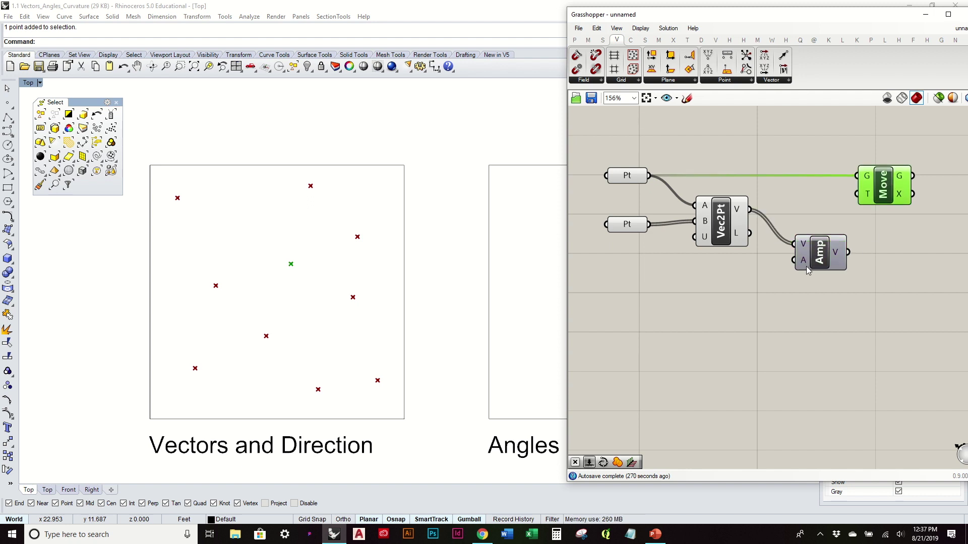
pyautogui.moveTo(882, 188); pyautogui.dragTo(889, 190)
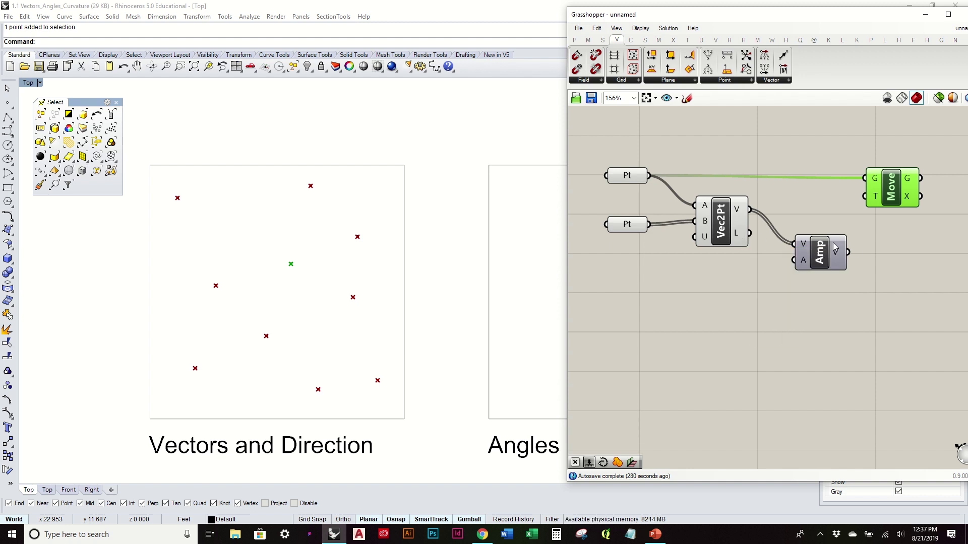
pyautogui.moveTo(849, 252); pyautogui.dragTo(909, 183)
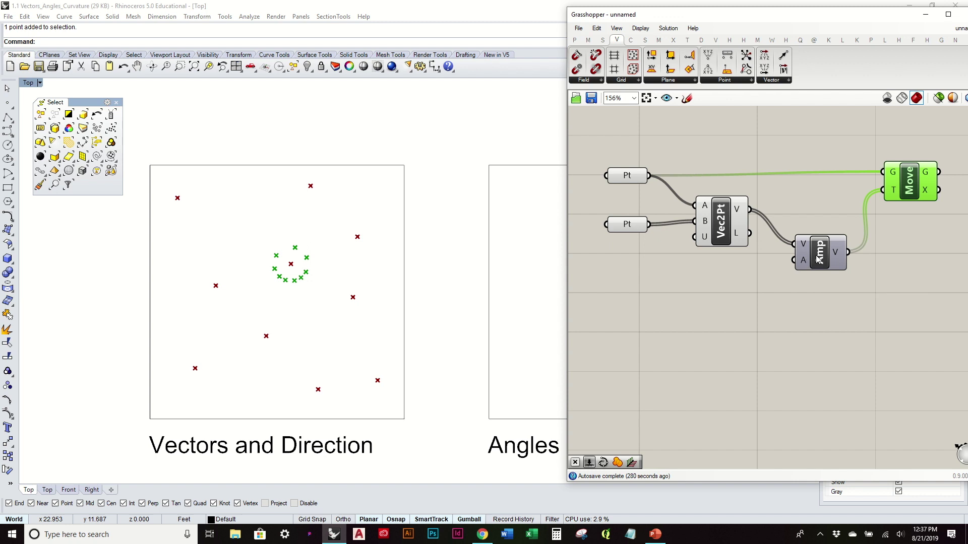
# - Add a number slider with value 5 and connect it to the Amplitude component's A input
pyautogui.moveTo(806, 264); pyautogui.dragTo(817, 256)
pyautogui.doubleClick(710, 322)
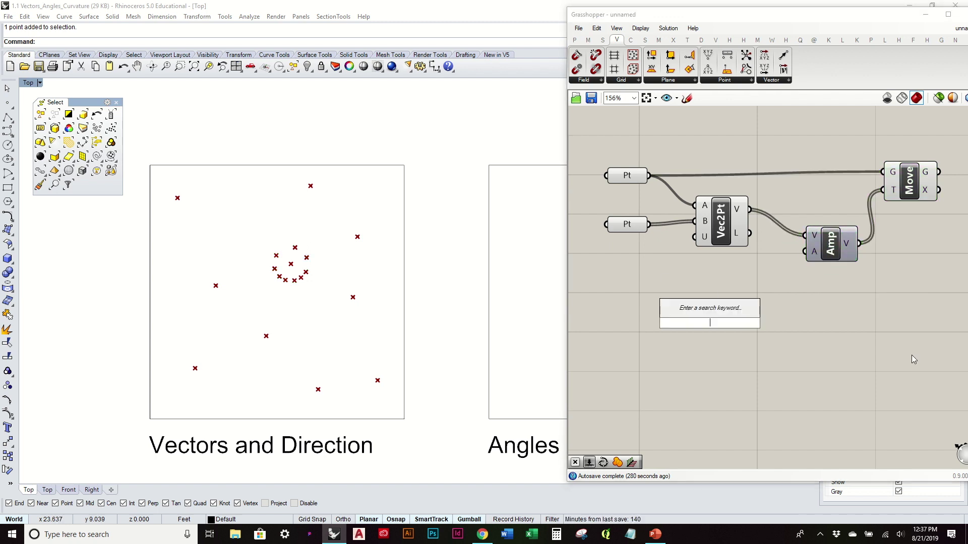
pyautogui.write('5')
pyautogui.press('Return')
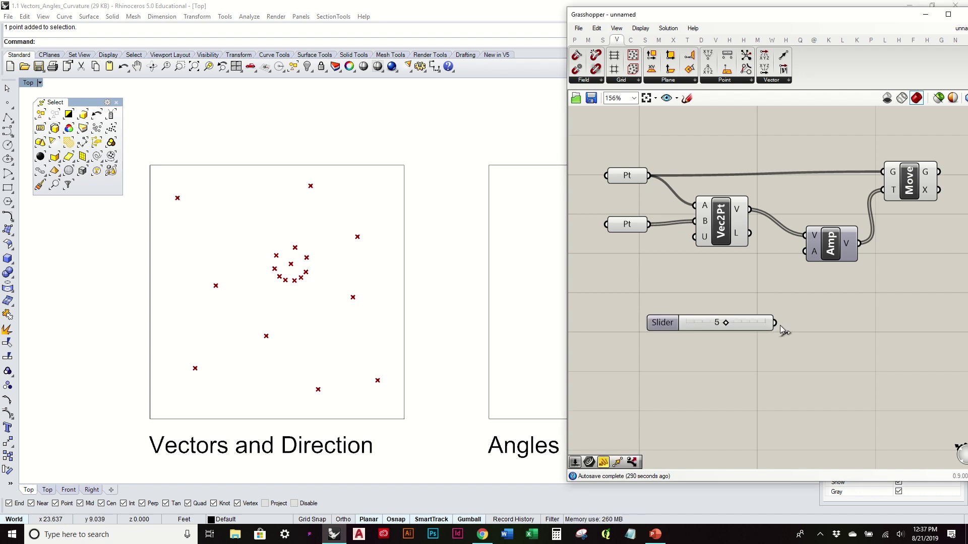
pyautogui.moveTo(775, 323); pyautogui.dragTo(806, 251)
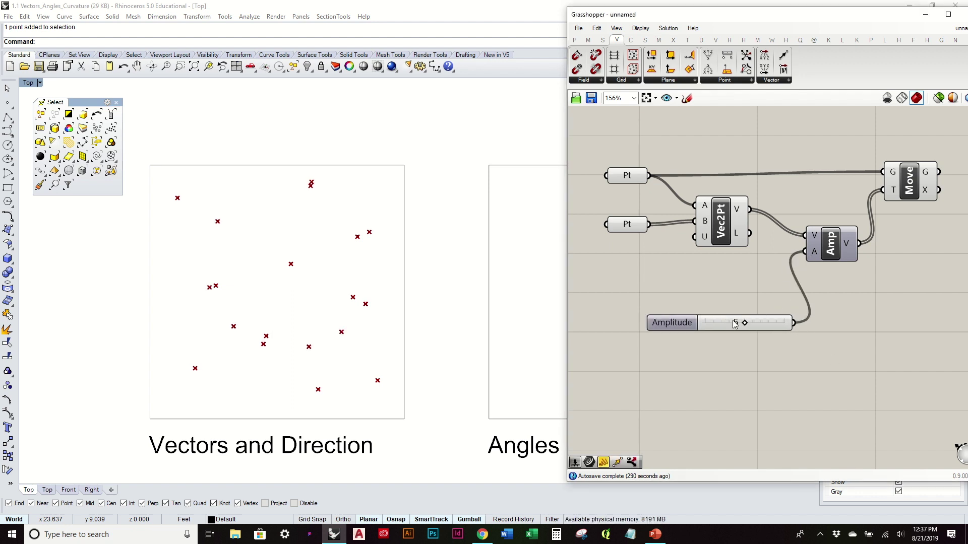
# - Set the Amplitude slider to 4 and highlight the central point and the outer points in the viewport
pyautogui.moveTo(746, 324)
pyautogui.mouseDown()
pyautogui.moveTo(712, 331)
pyautogui.moveTo(805, 325)
pyautogui.moveTo(718, 336)
pyautogui.moveTo(760, 328)
pyautogui.moveTo(809, 297)
pyautogui.moveTo(736, 337)
pyautogui.mouseUp()
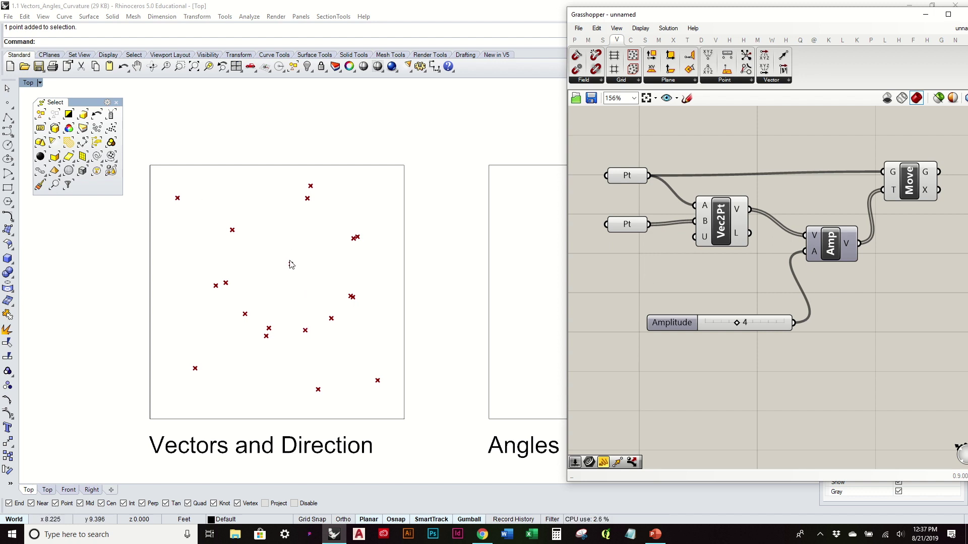
pyautogui.click(621, 174)
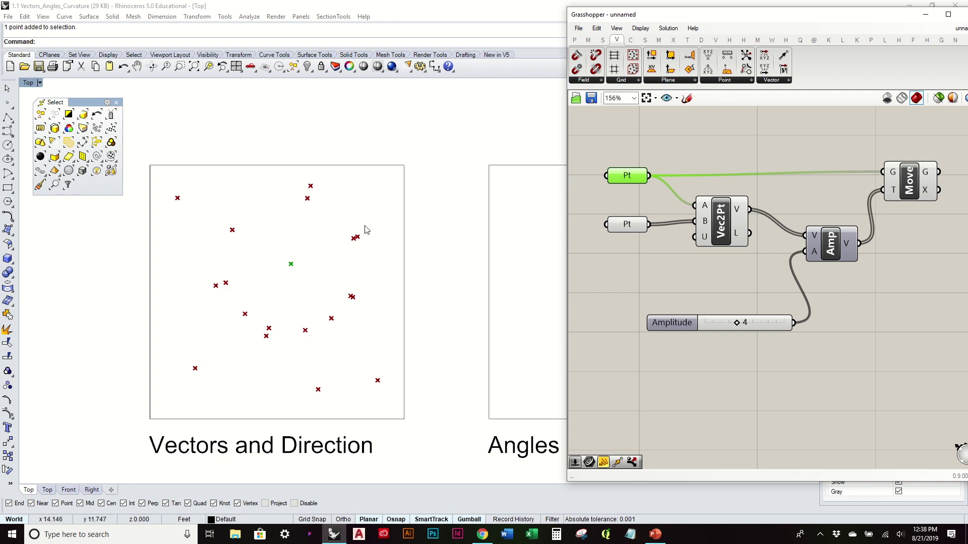
pyautogui.click(633, 226)
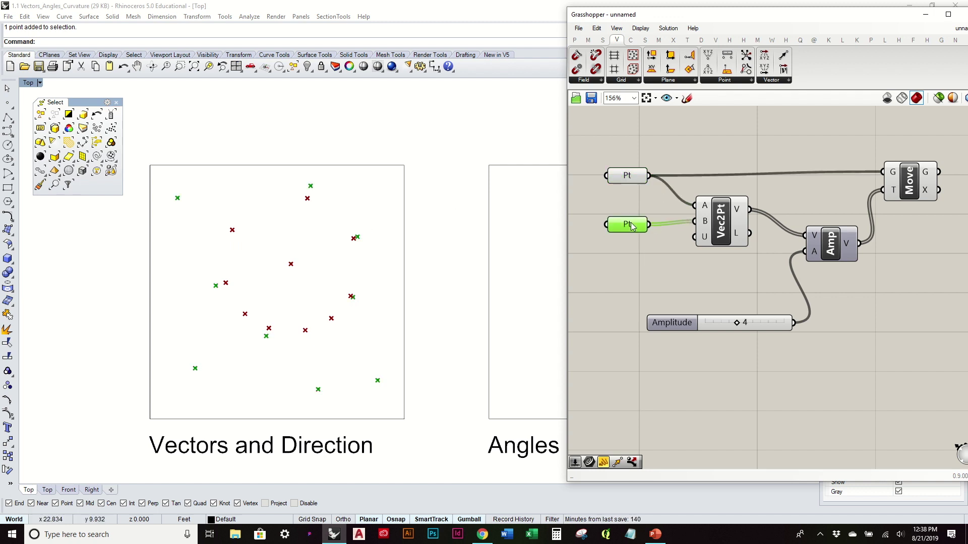
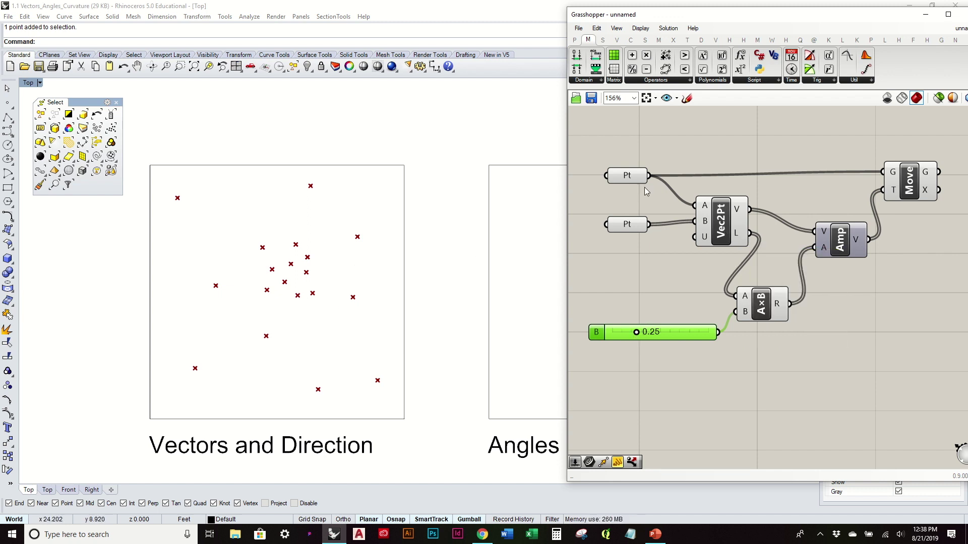
# - Highlight the outer points and try the multiplication's B slider at 0.00 and 0.63
pyautogui.click(626, 177)
pyautogui.click(624, 228)
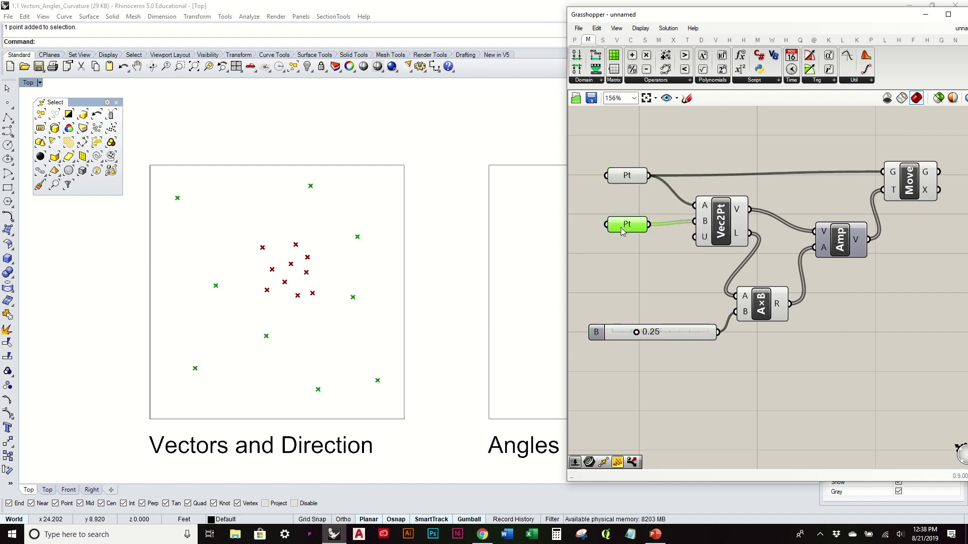
pyautogui.moveTo(636, 332); pyautogui.dragTo(597, 346)
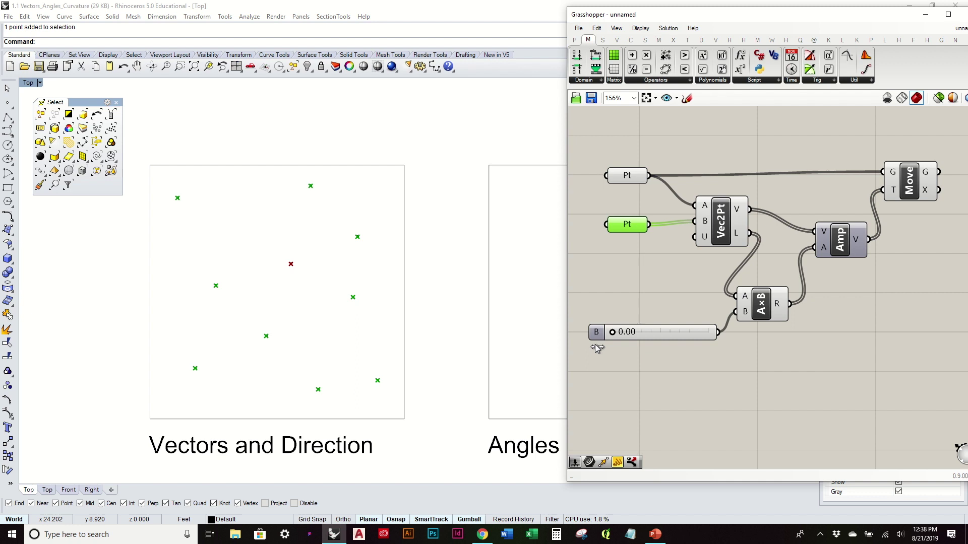
pyautogui.moveTo(610, 341); pyautogui.dragTo(674, 350)
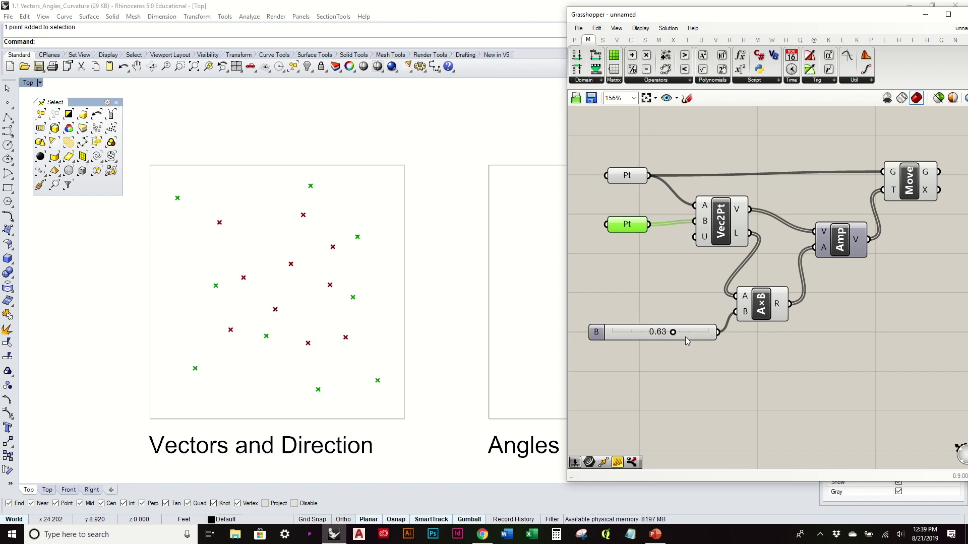
# - Delete the slider feeding the multiplication's B input and rearrange the multiplication component between Vec2Pt and Amplitude
pyautogui.click(684, 336)
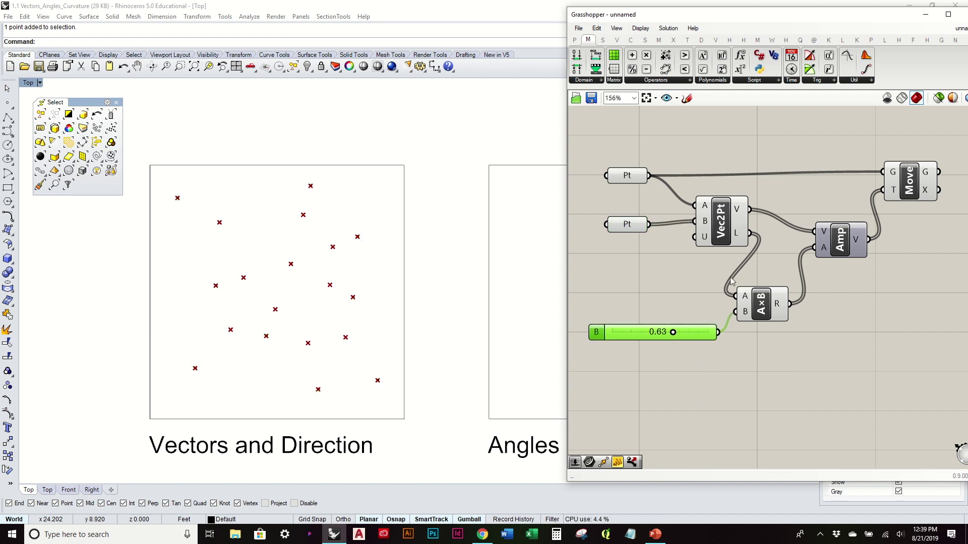
pyautogui.press('Delete')
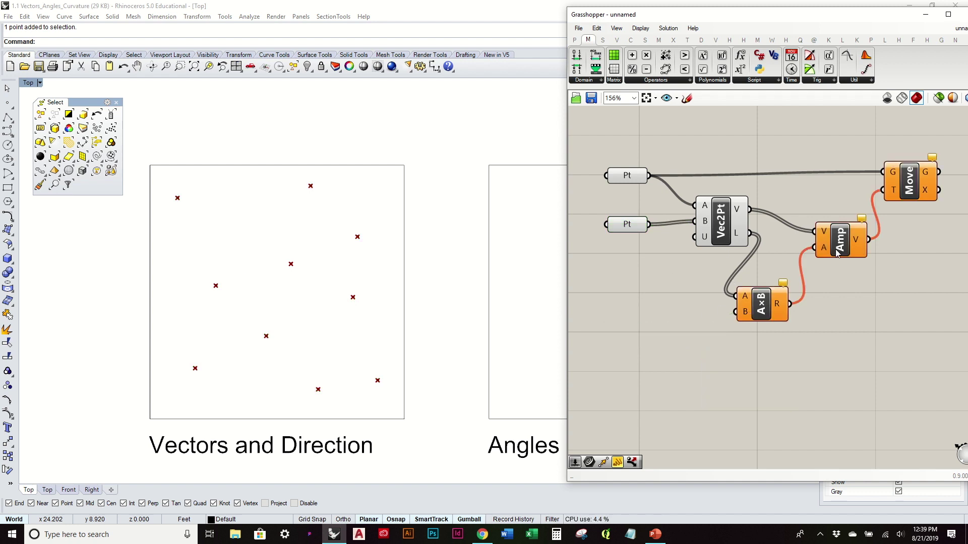
pyautogui.moveTo(737, 328); pyautogui.dragTo(607, 369, button='right')
pyautogui.moveTo(814, 328); pyautogui.dragTo(748, 286)
pyautogui.click(683, 249)
pyautogui.moveTo(644, 272); pyautogui.dragTo(757, 287, button='right')
pyautogui.click(757, 353)
pyautogui.moveTo(758, 352); pyautogui.dragTo(782, 335)
pyautogui.click(752, 265)
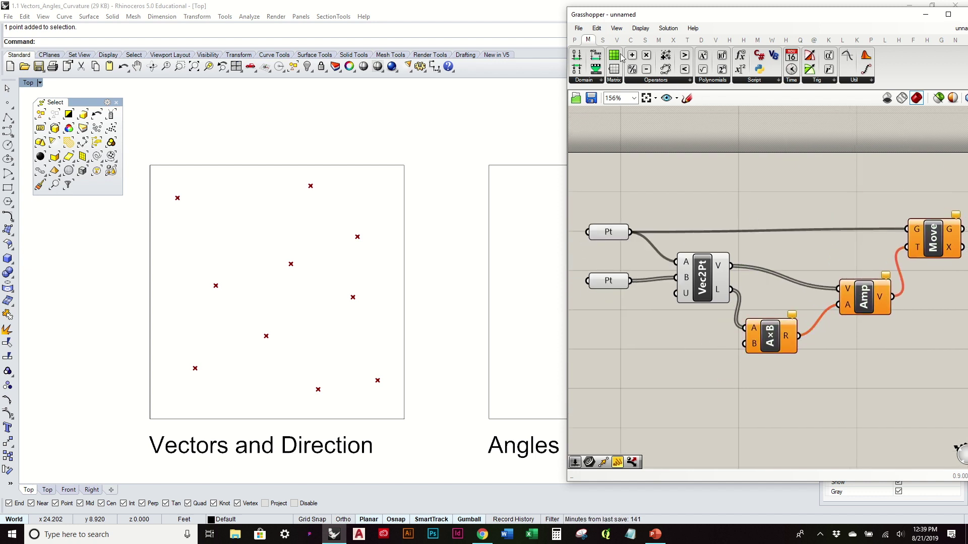
# - Add a Range component below Vec2Pt and check its default domain, steps and output values
pyautogui.click(602, 40)
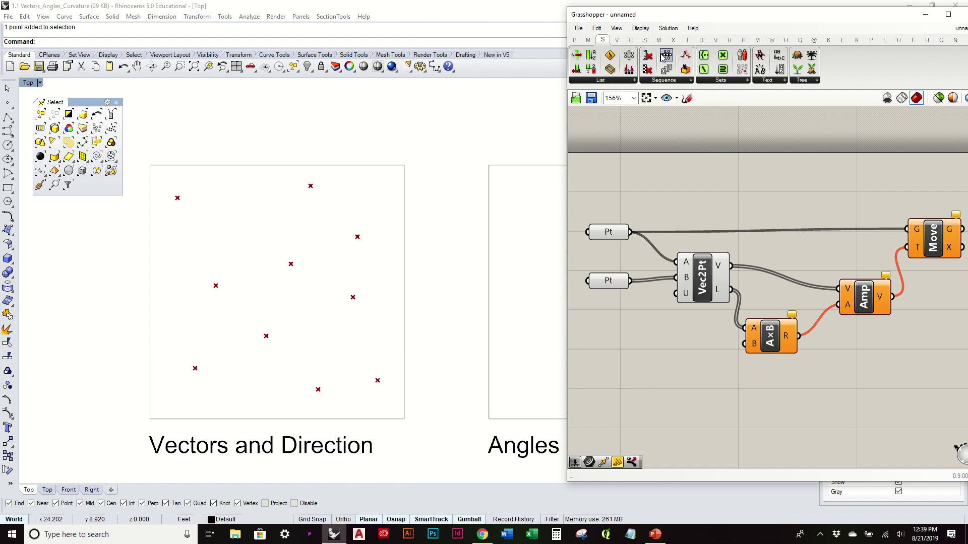
pyautogui.moveTo(663, 57); pyautogui.dragTo(642, 394)
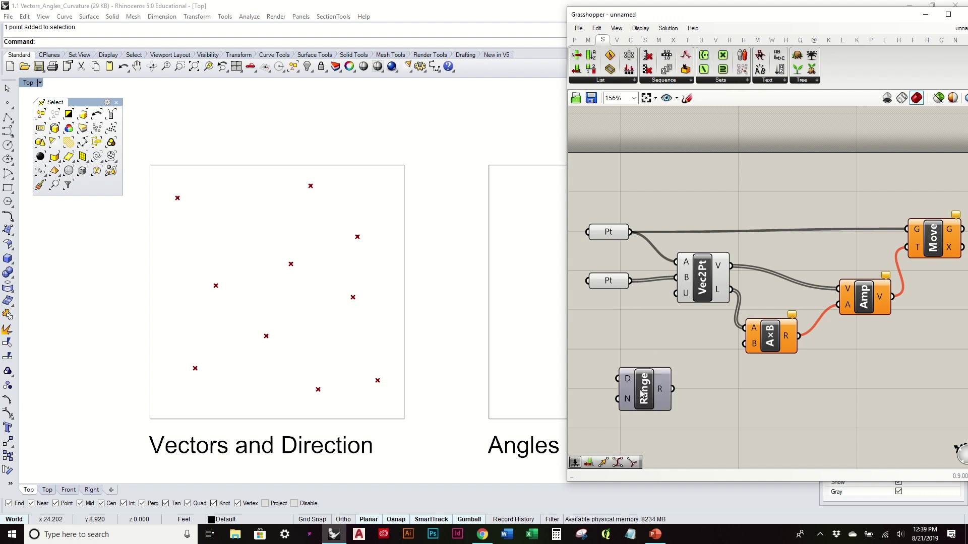
pyautogui.moveTo(643, 394); pyautogui.dragTo(688, 340, button='right')
pyautogui.moveTo(675, 328)
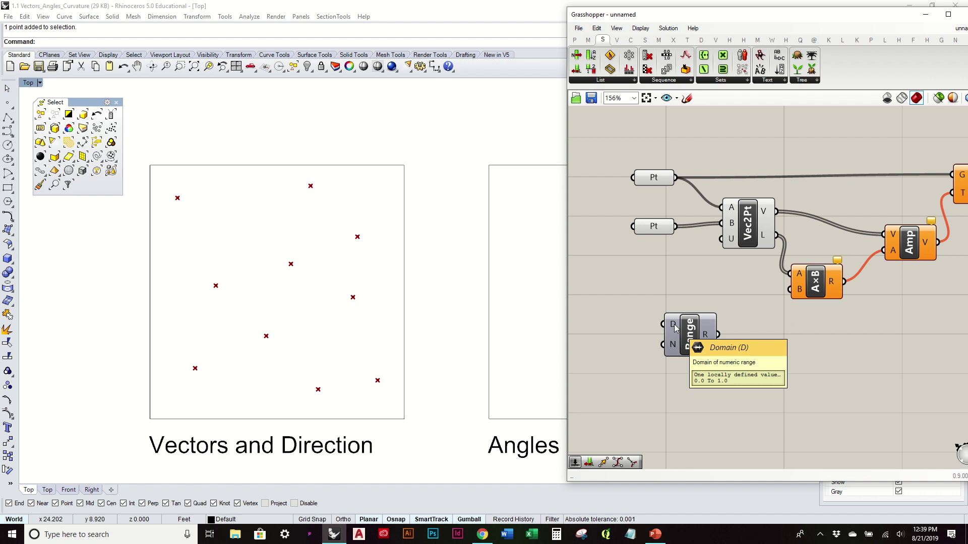
pyautogui.moveTo(674, 349)
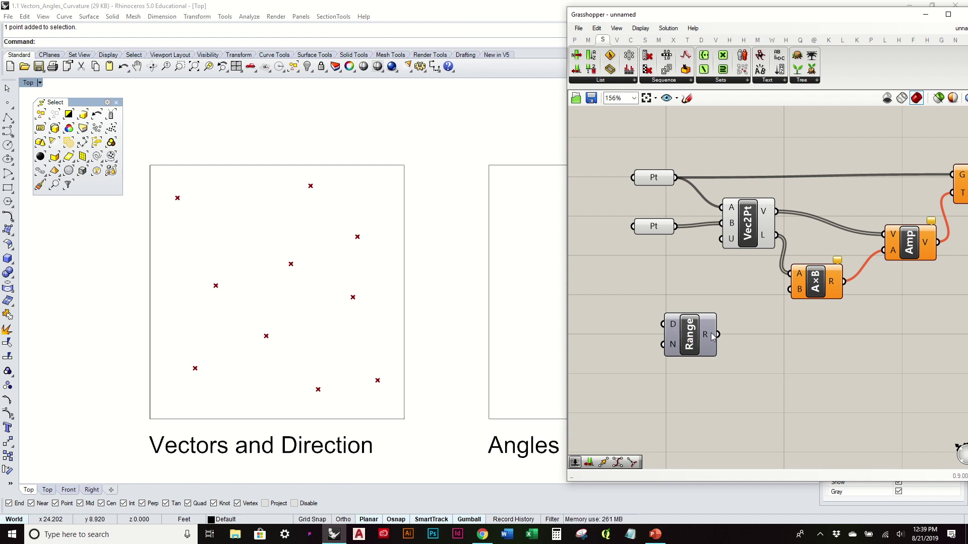
pyautogui.moveTo(710, 339)
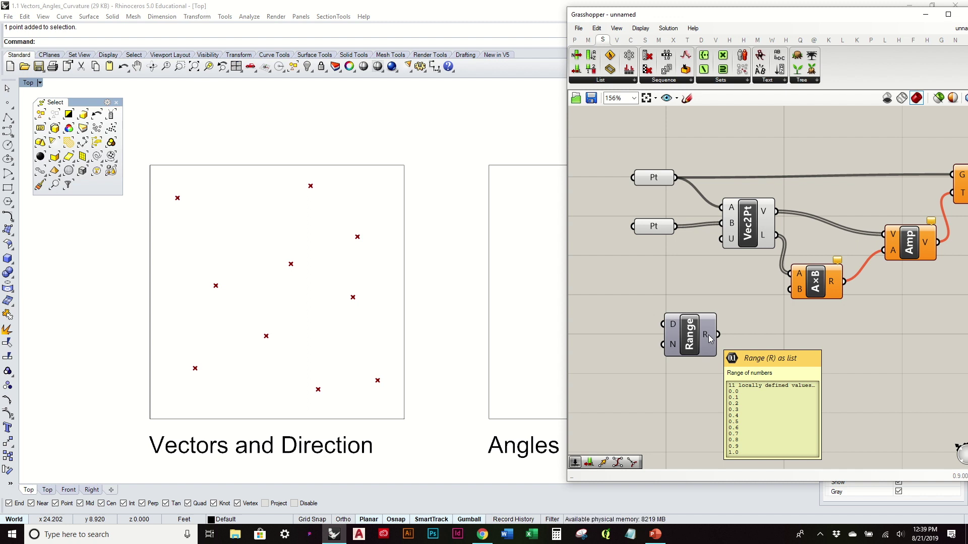
# - Connect the Range R output to the multiplication's B input and inspect the moved points in the Top viewport
pyautogui.moveTo(713, 337); pyautogui.dragTo(792, 291)
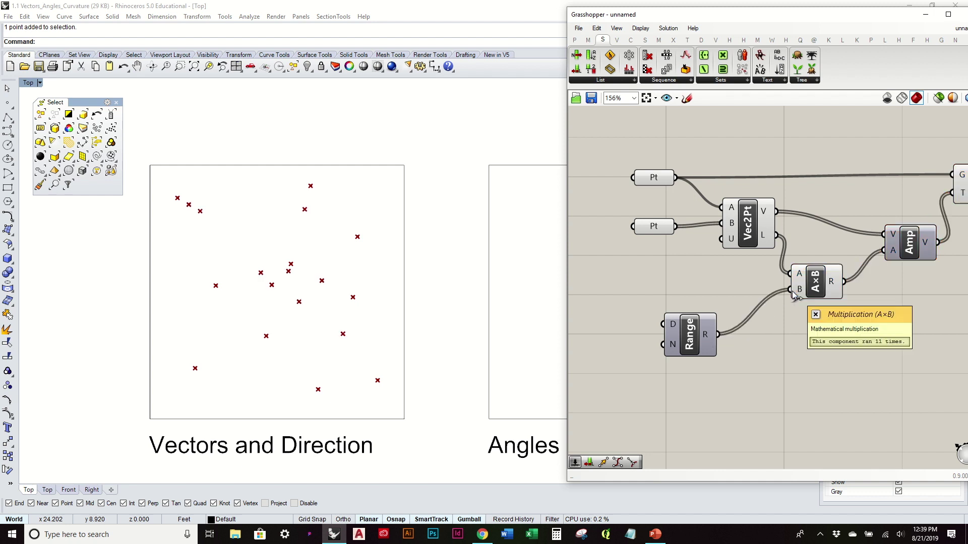
pyautogui.moveTo(787, 323); pyautogui.dragTo(687, 353, button='right')
pyautogui.moveTo(584, 380); pyautogui.dragTo(628, 346)
pyautogui.click(887, 224)
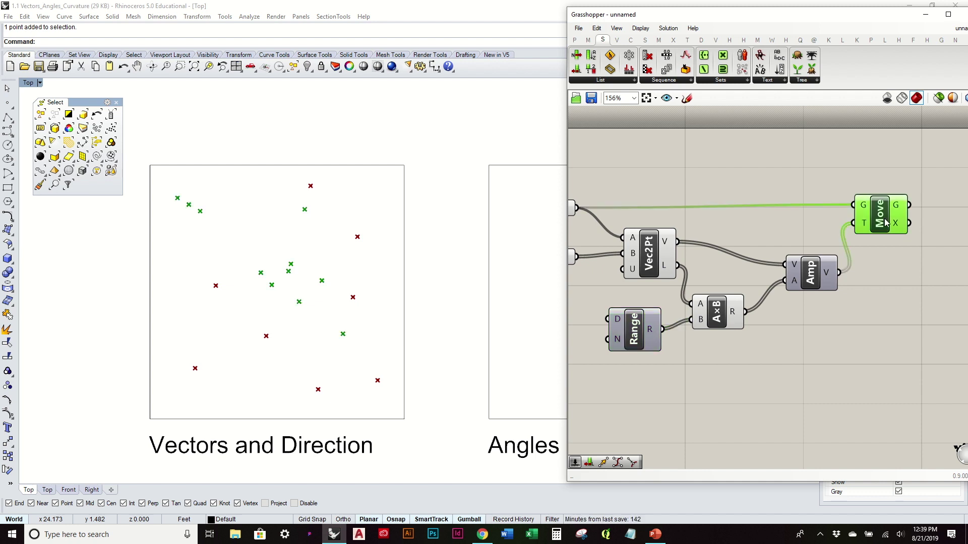
pyautogui.scroll(3, 273, 304)
pyautogui.moveTo(317, 248); pyautogui.dragTo(359, 271, button='right')
pyautogui.scroll(-4, 229, 223)
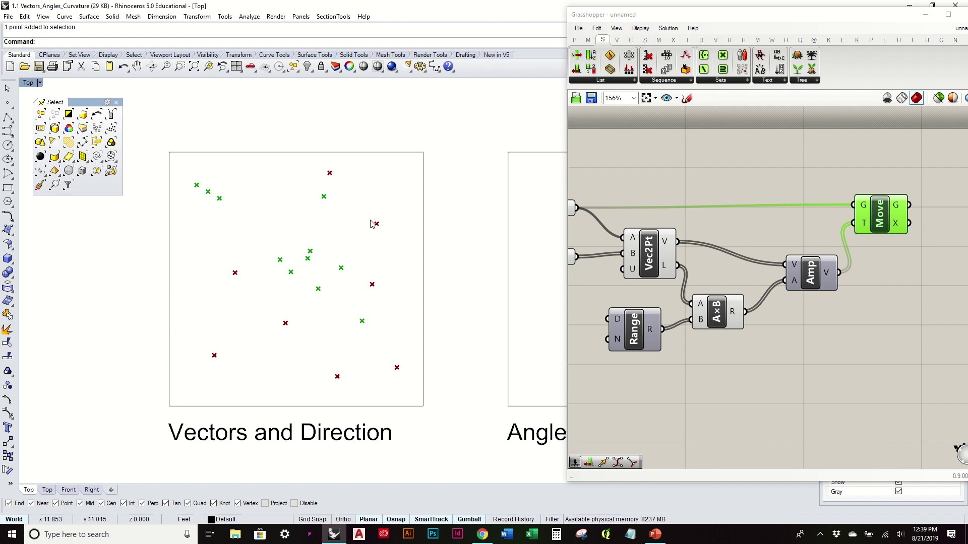
pyautogui.moveTo(667, 338); pyautogui.dragTo(715, 331, button='right')
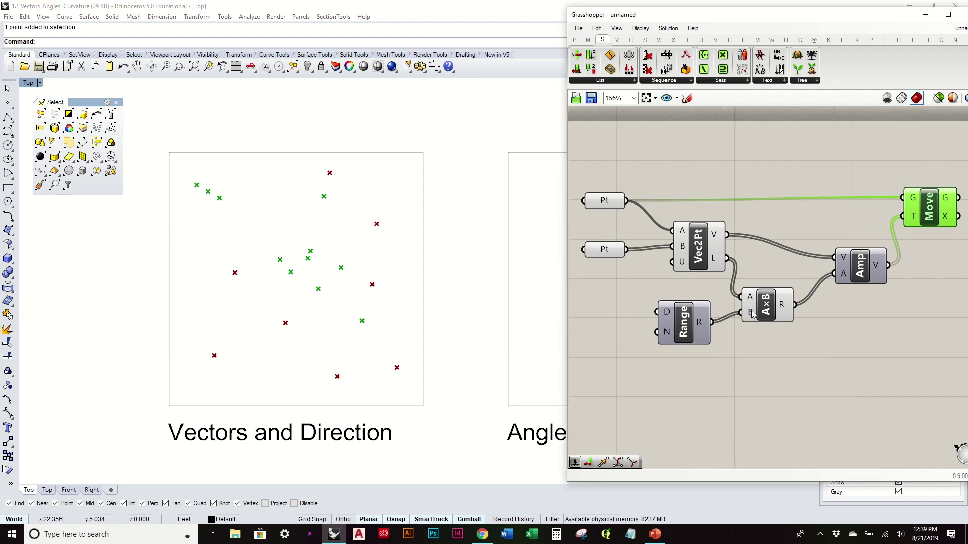
# - Compare the data lists in the multiplication's A and B inputs and highlight the outer and moved points
pyautogui.moveTo(750, 301)
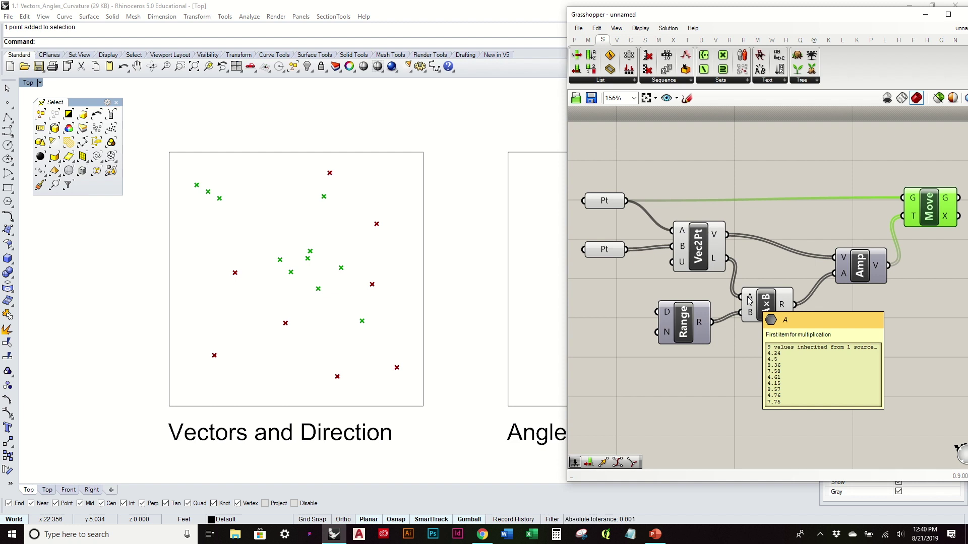
pyautogui.click(610, 250)
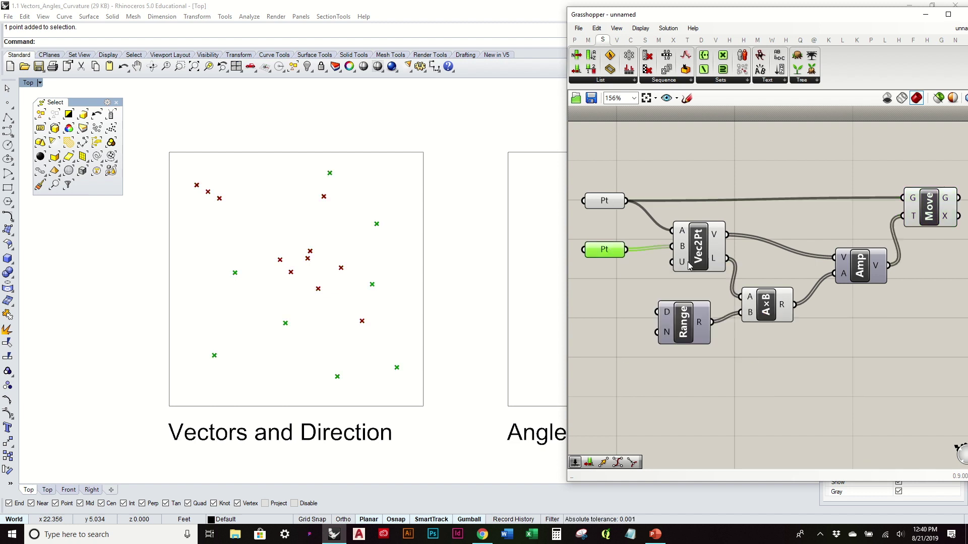
pyautogui.moveTo(751, 314)
pyautogui.click(917, 217)
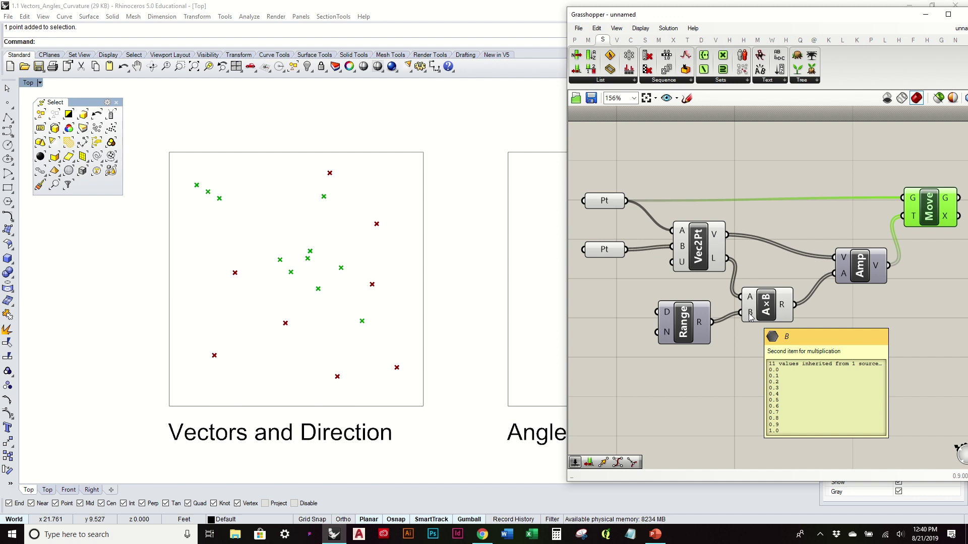
pyautogui.moveTo(752, 297)
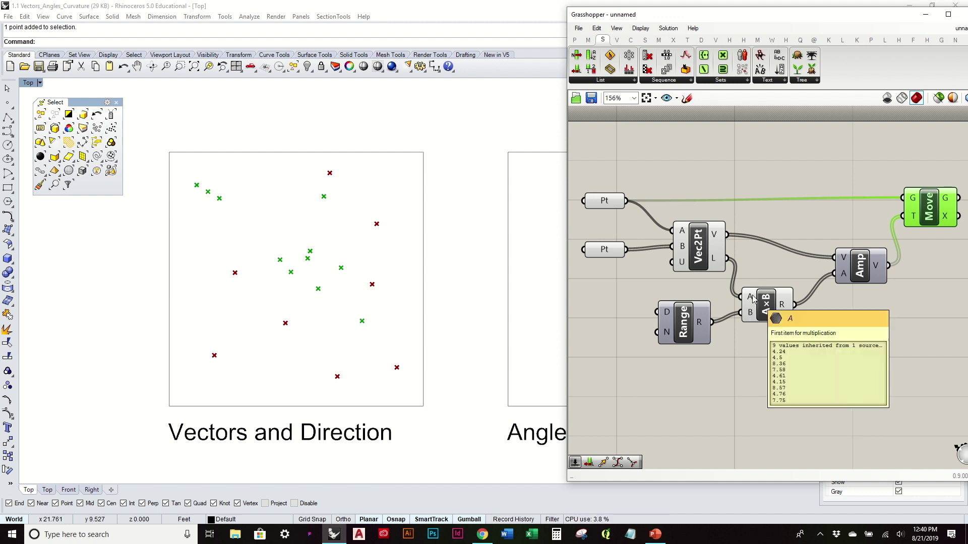
# - Rearrange the two Pt parameters, Amplitude and Move components to straighten the wires between them
pyautogui.moveTo(595, 208); pyautogui.dragTo(607, 205)
pyautogui.moveTo(610, 252); pyautogui.dragTo(623, 251)
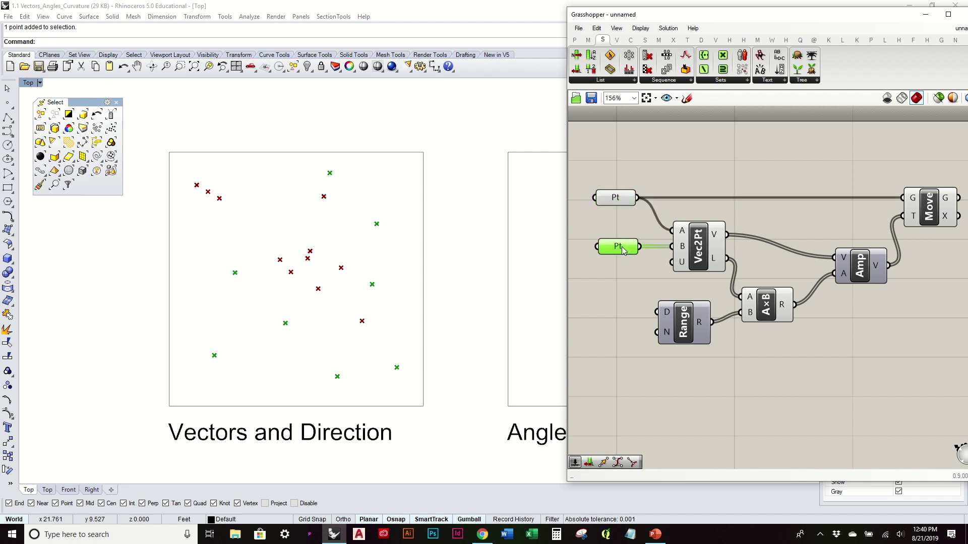
pyautogui.click(749, 245)
pyautogui.moveTo(861, 260); pyautogui.dragTo(854, 238)
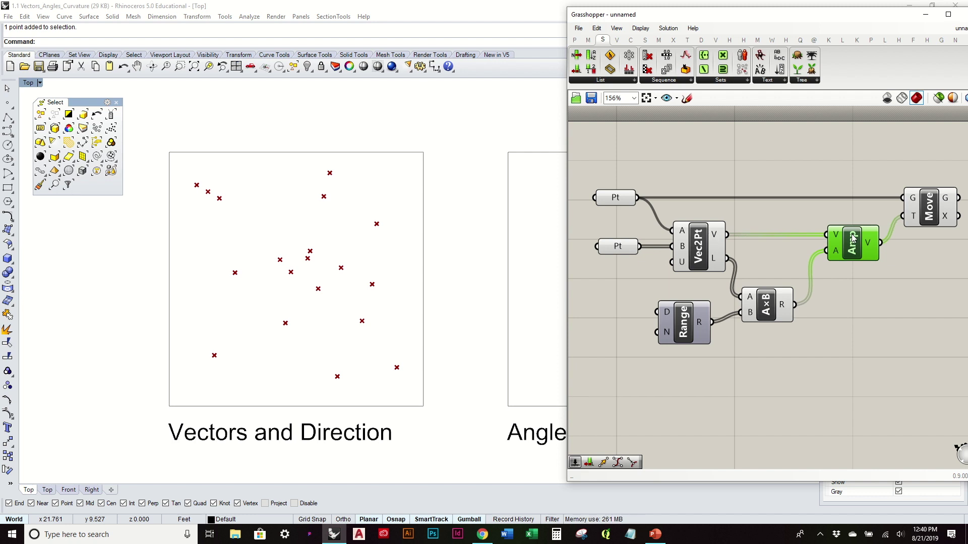
pyautogui.moveTo(929, 211); pyautogui.dragTo(933, 212)
pyautogui.click(933, 237)
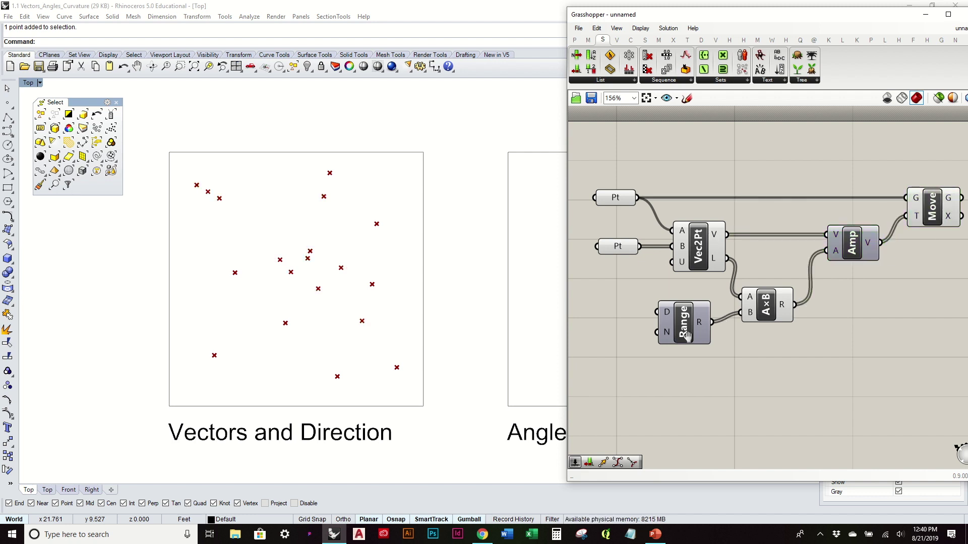
# - Graft the multiplication's B input so every Range value multiplies all the vector lengths
pyautogui.moveTo(723, 317); pyautogui.dragTo(777, 296, button='right')
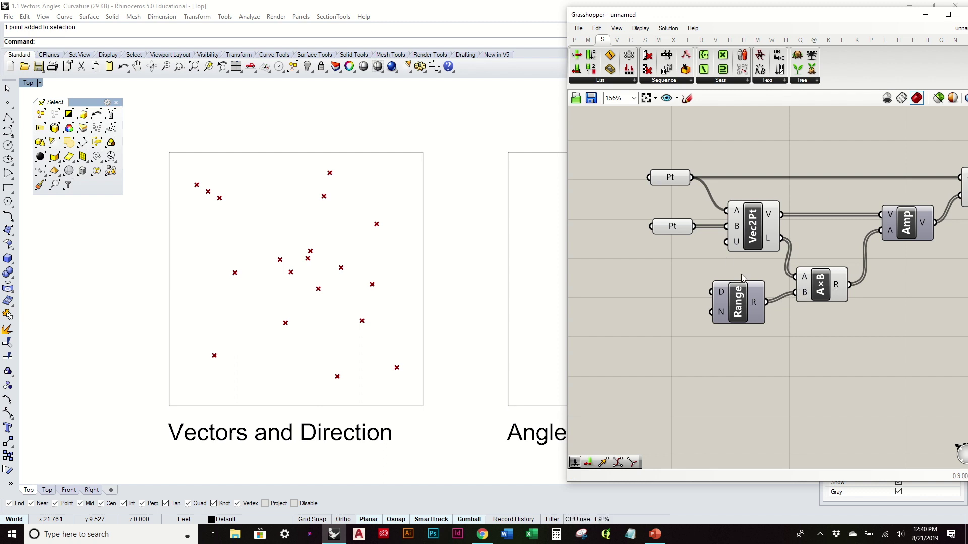
pyautogui.moveTo(761, 303)
pyautogui.moveTo(805, 295)
pyautogui.rightClick(806, 295)
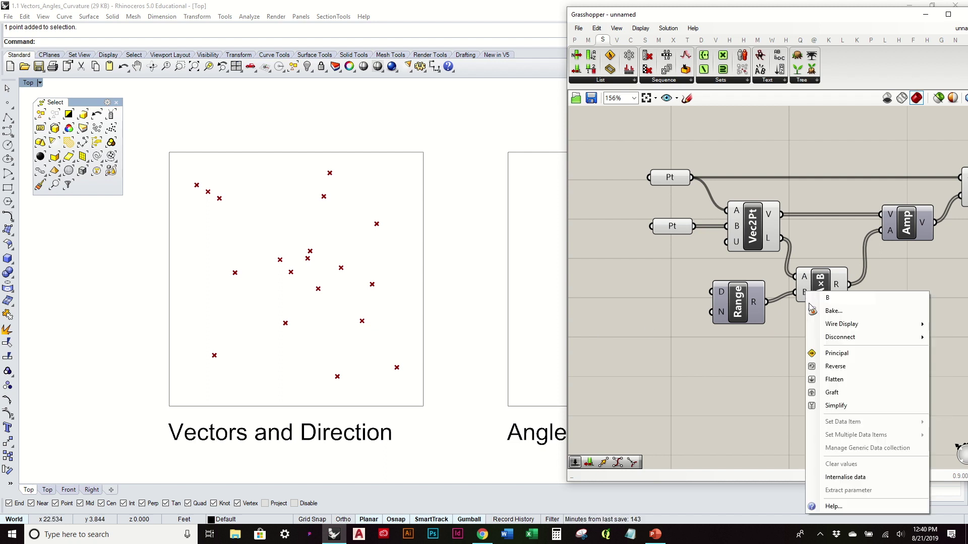
pyautogui.click(849, 393)
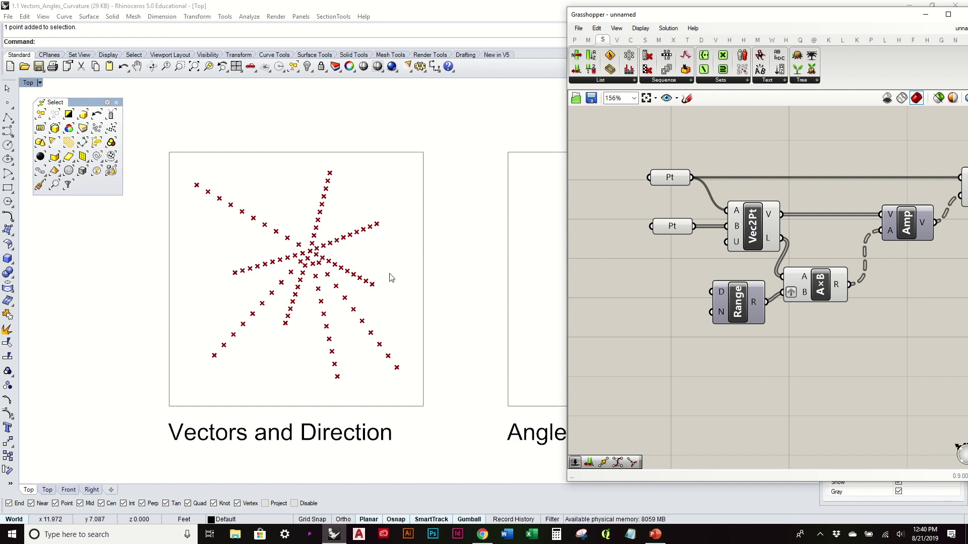
# - Reposition the grafted multiplication component and the Range component below Vec2Pt and Amplitude
pyautogui.moveTo(512, 268); pyautogui.dragTo(478, 286, button='right')
pyautogui.moveTo(816, 297); pyautogui.dragTo(687, 299, button='right')
pyautogui.moveTo(687, 298); pyautogui.dragTo(708, 291)
pyautogui.moveTo(618, 314); pyautogui.dragTo(634, 306)
pyautogui.click(697, 337)
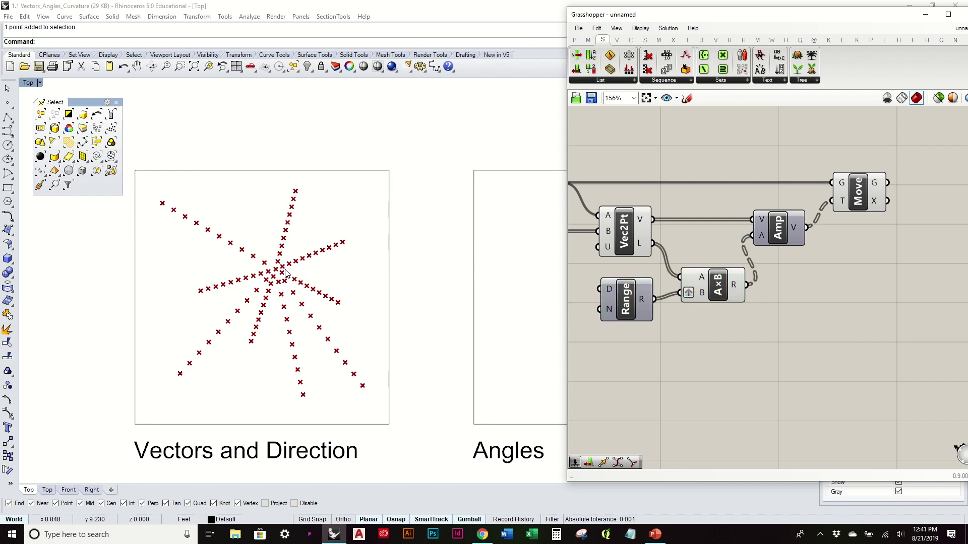
pyautogui.moveTo(653, 331); pyautogui.dragTo(713, 316, button='right')
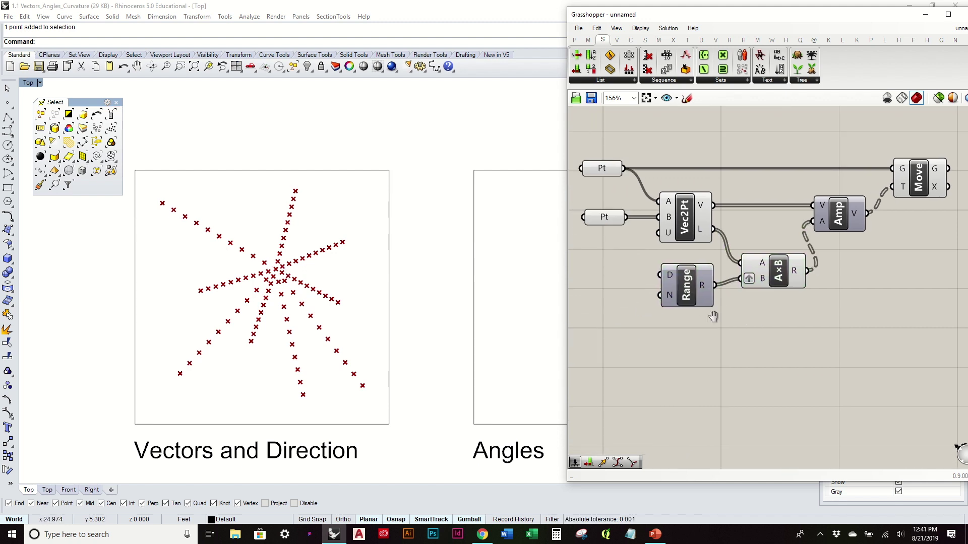
pyautogui.doubleClick(692, 353)
pyautogui.write('.2')
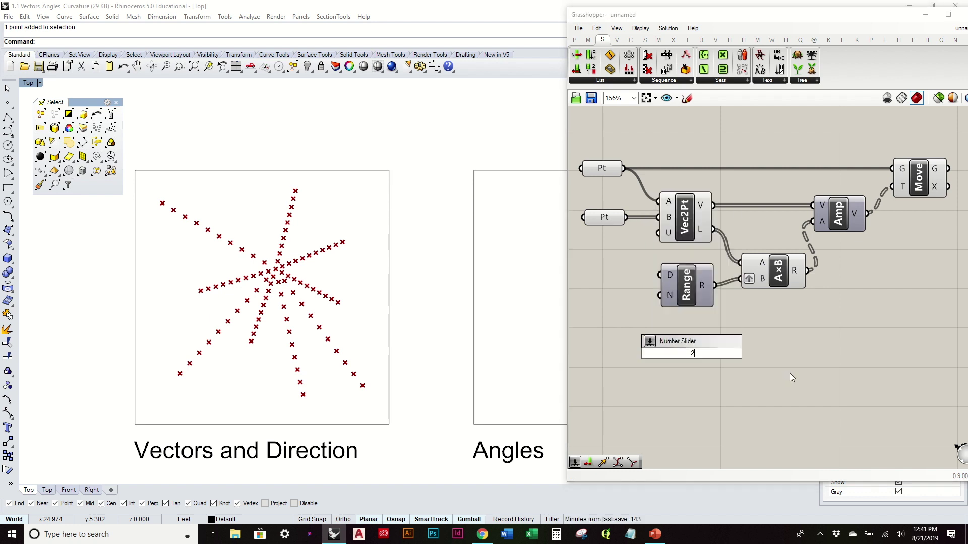
pyautogui.write('5')
pyautogui.press('Return')
pyautogui.moveTo(757, 352); pyautogui.dragTo(751, 286)
pyautogui.moveTo(676, 353); pyautogui.dragTo(697, 353)
pyautogui.moveTo(715, 285); pyautogui.dragTo(757, 284)
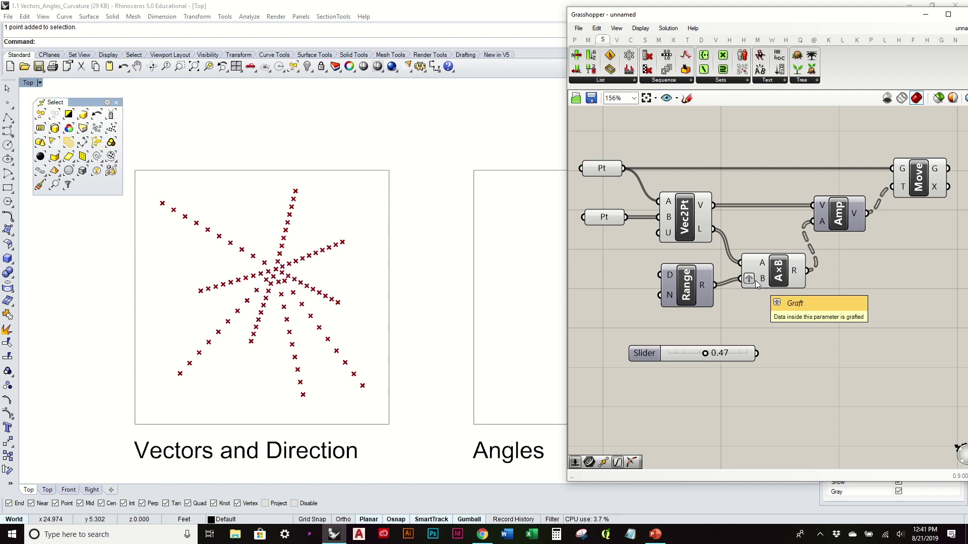
pyautogui.click(730, 355)
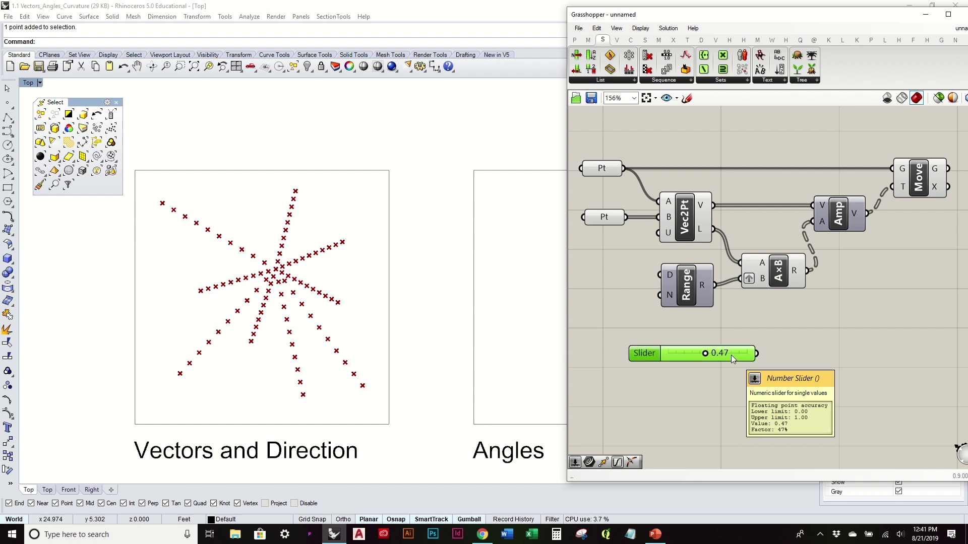
pyautogui.press('Delete')
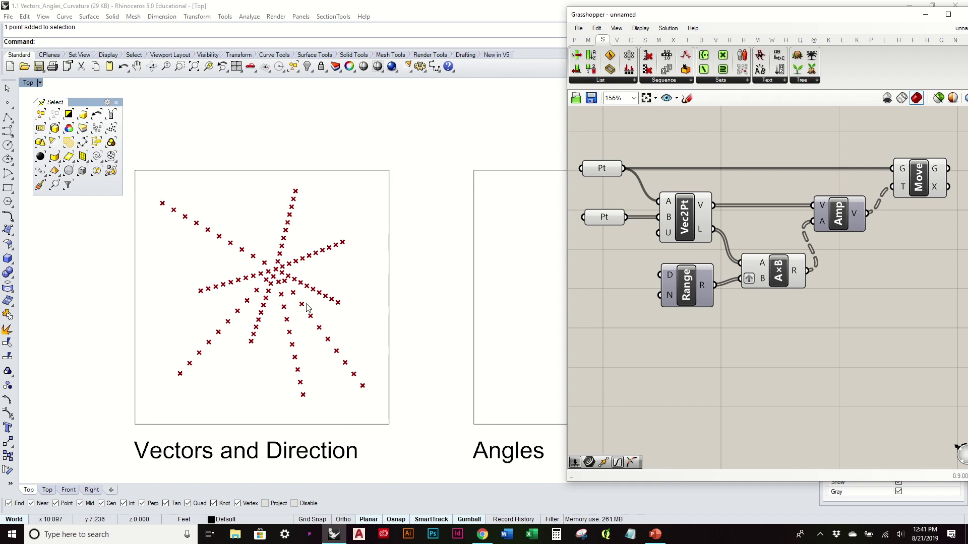
# - Review the definition from the Pt parameters through Range, multiplication and Amplitude to Move, comparing it with the radiating points
pyautogui.moveTo(847, 329); pyautogui.dragTo(799, 340, button='right')
pyautogui.moveTo(645, 335); pyautogui.dragTo(692, 327, button='right')
pyautogui.moveTo(822, 276); pyautogui.dragTo(804, 293, button='right')
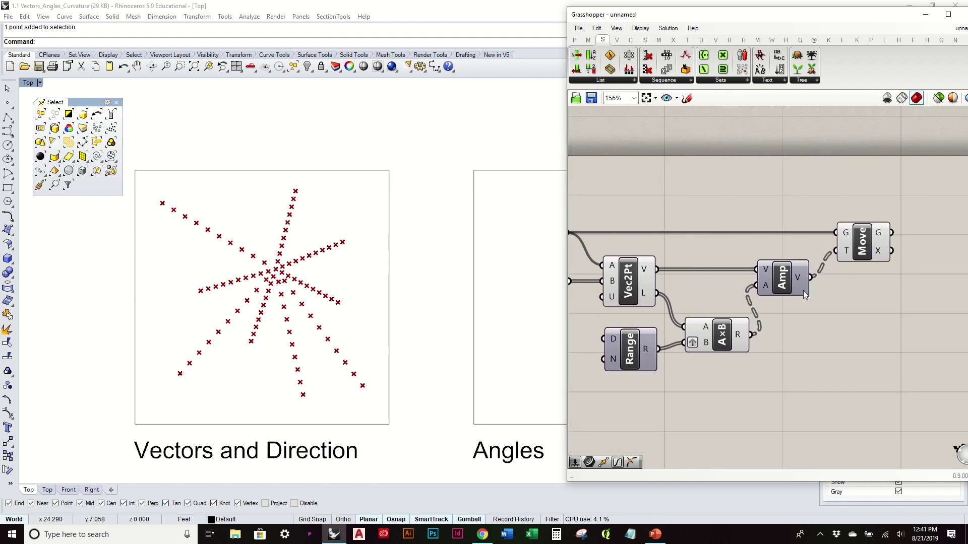
pyautogui.scroll(-1, 750, 292)
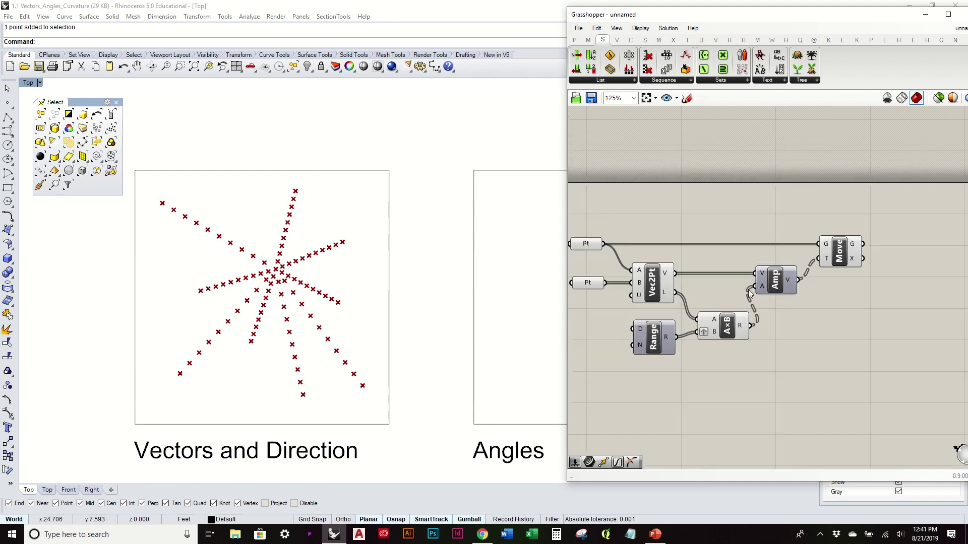
pyautogui.moveTo(573, 255); pyautogui.dragTo(662, 247, button='right')
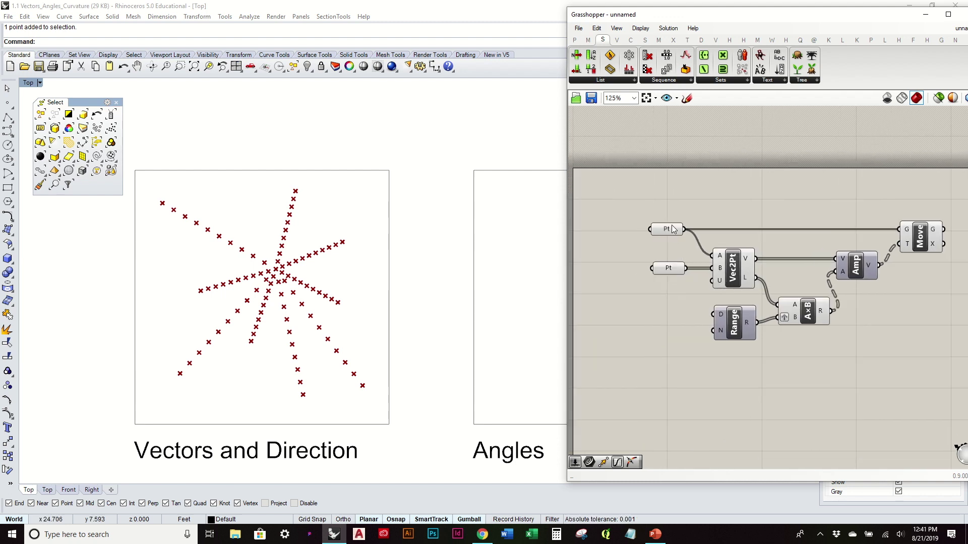
pyautogui.click(681, 235)
pyautogui.moveTo(681, 235); pyautogui.dragTo(667, 229)
pyautogui.click(765, 214)
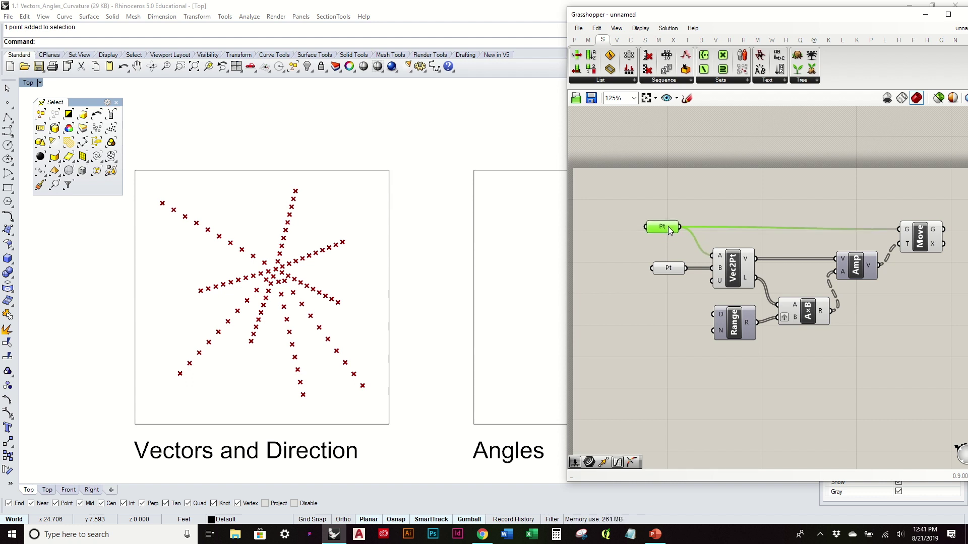
pyautogui.moveTo(671, 231); pyautogui.dragTo(675, 232)
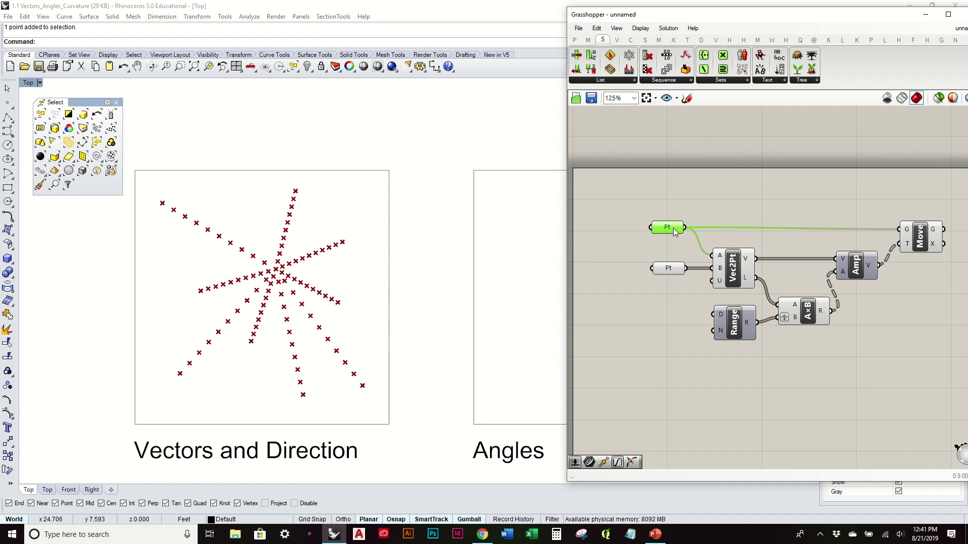
pyautogui.click(761, 216)
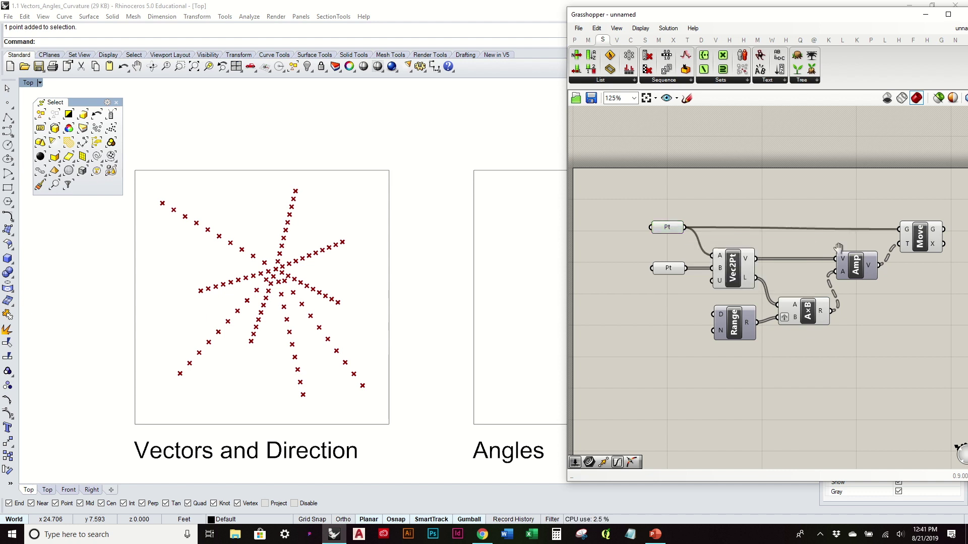
pyautogui.moveTo(838, 248); pyautogui.dragTo(779, 223, button='right')
pyautogui.moveTo(819, 284); pyautogui.dragTo(829, 256, button='right')
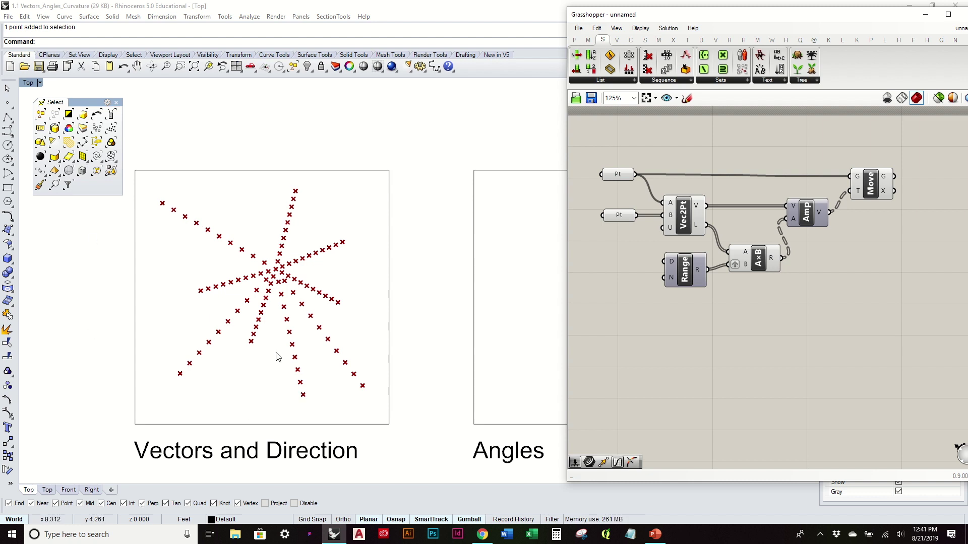
pyautogui.moveTo(886, 305); pyautogui.dragTo(875, 319, button='right')
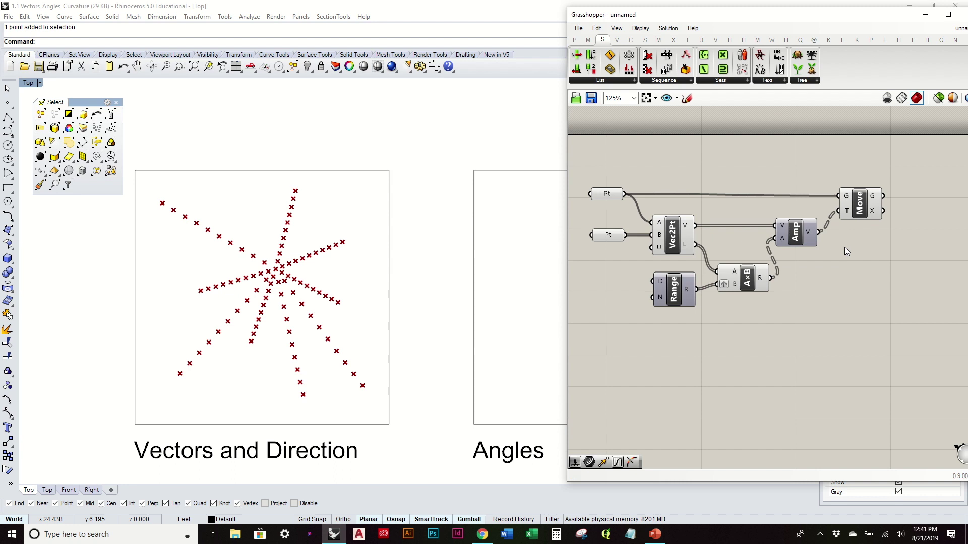
pyautogui.moveTo(667, 286); pyautogui.dragTo(671, 289)
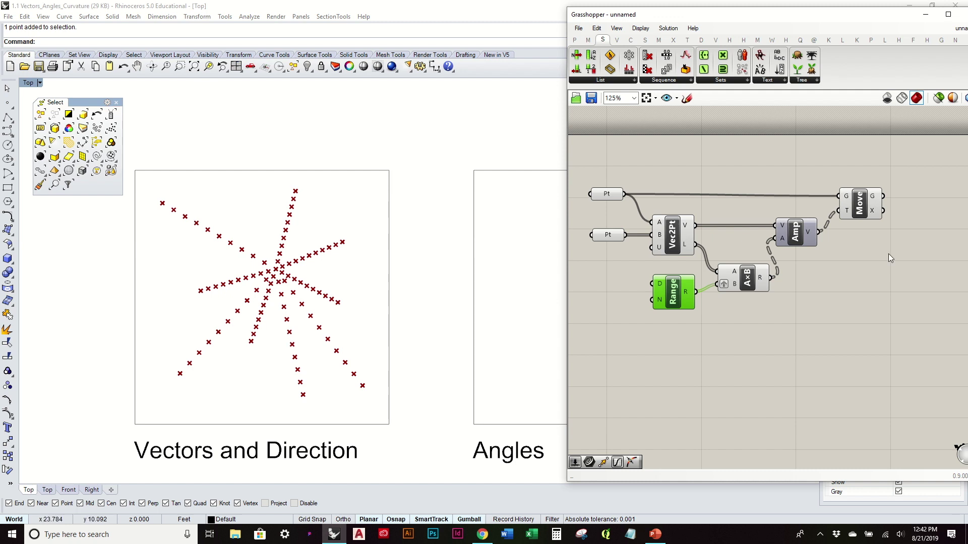
# - Draw a wavy degree-3 control-point curve with ten points across the Angles square, from its left edge to its right edge
pyautogui.moveTo(410, 350)
pyautogui.mouseDown(button='right')
pyautogui.moveTo(280, 318)
pyautogui.moveTo(423, 315)
pyautogui.moveTo(346, 323)
pyautogui.mouseUp(button='right')
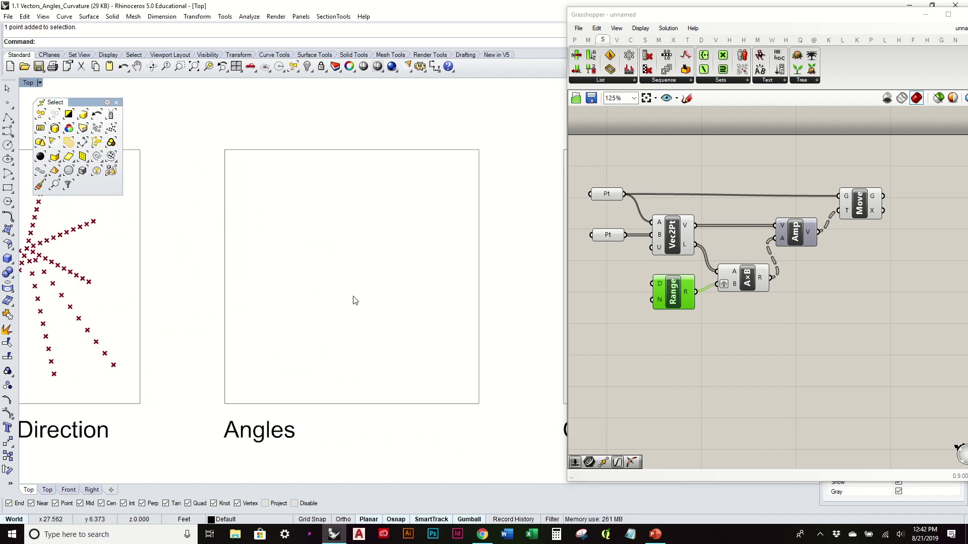
pyautogui.click(8, 132)
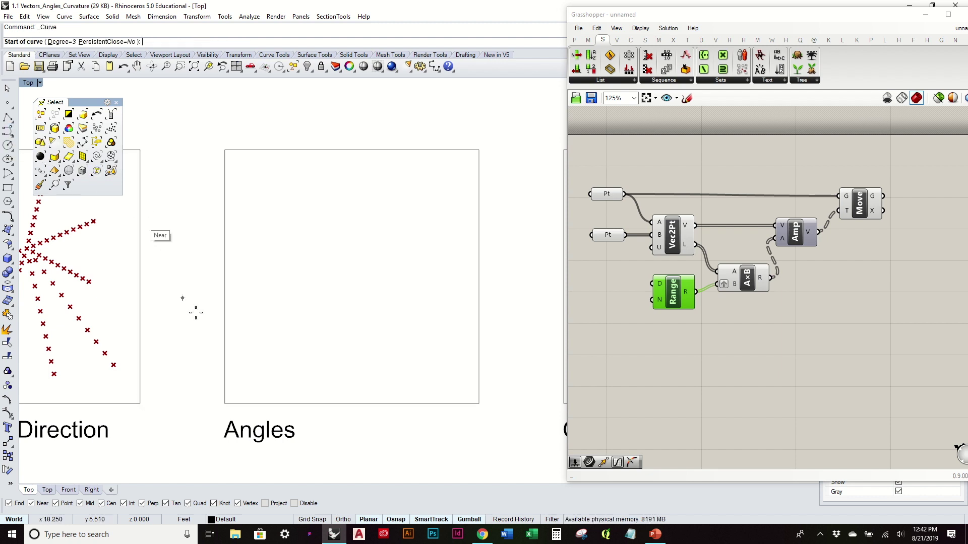
pyautogui.click(225, 353)
pyautogui.click(239, 312)
pyautogui.click(284, 246)
pyautogui.click(317, 265)
pyautogui.click(315, 323)
pyautogui.click(380, 302)
pyautogui.click(395, 245)
pyautogui.click(442, 272)
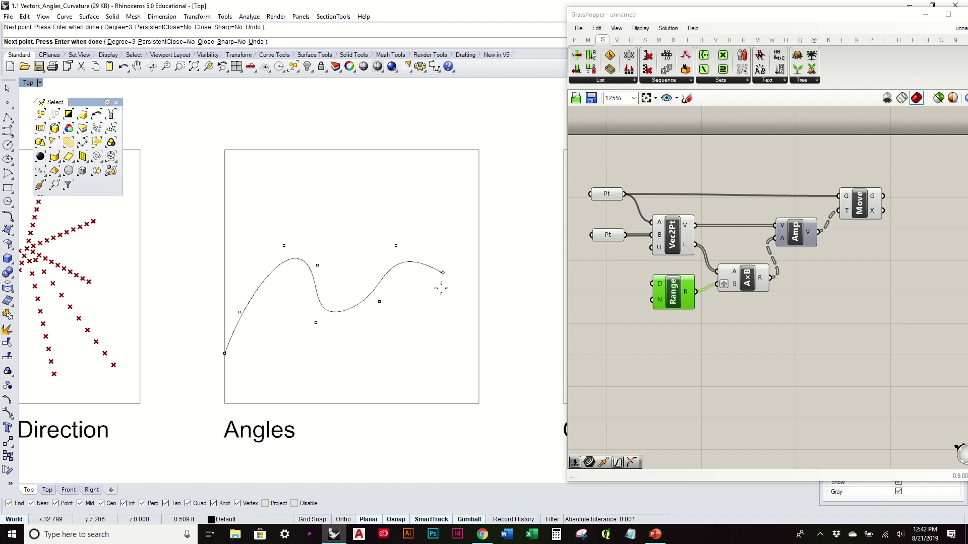
pyautogui.click(431, 377)
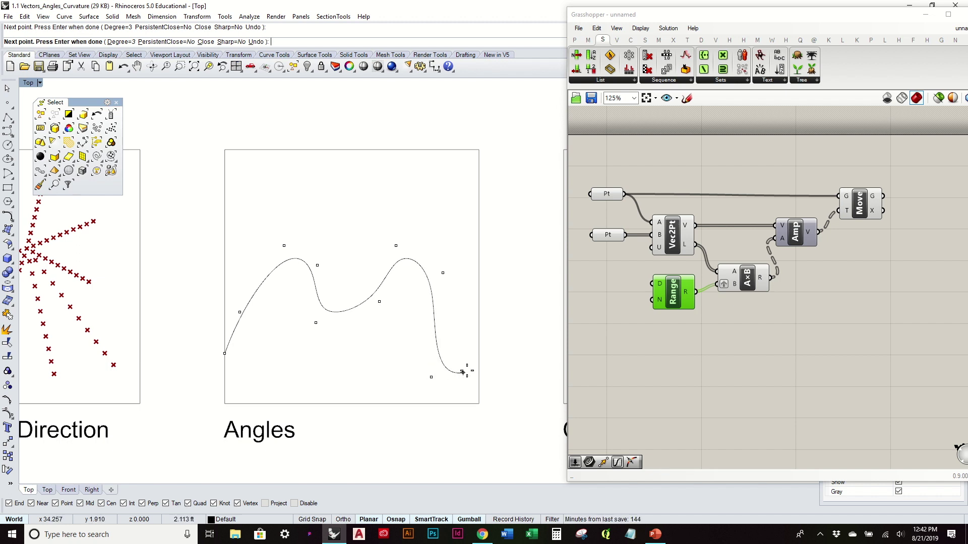
pyautogui.click(479, 369)
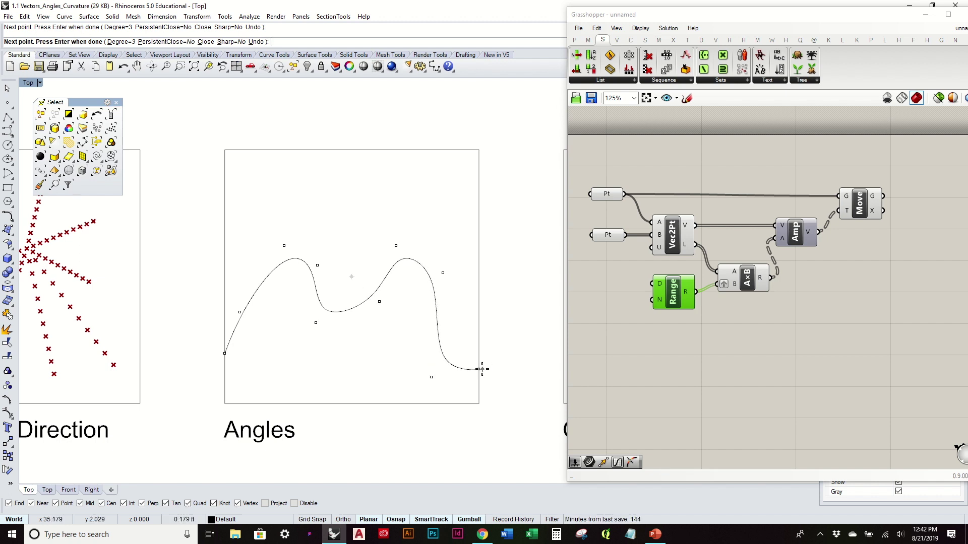
pyautogui.rightClick(482, 369)
# - Add a Curve parameter below the existing definition, reference the wavy Angles curve as its single curve, and place it on open canvas
pyautogui.moveTo(480, 329); pyautogui.dragTo(421, 312, button='right')
pyautogui.scroll(-2, 736, 227)
pyautogui.moveTo(749, 309); pyautogui.dragTo(640, 112, button='right')
pyautogui.click(574, 40)
pyautogui.moveTo(610, 56); pyautogui.dragTo(628, 249)
pyautogui.rightClick(629, 249)
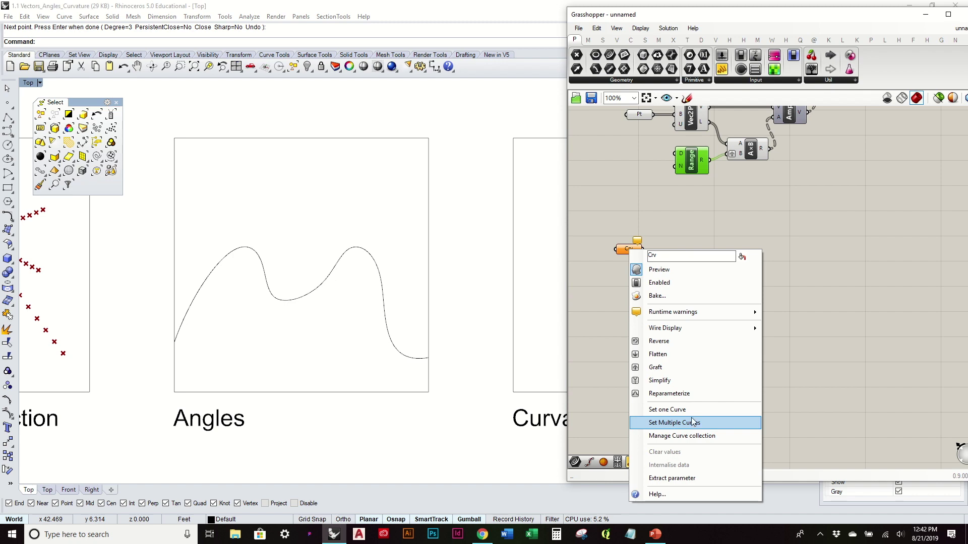
pyautogui.click(667, 410)
pyautogui.click(313, 285)
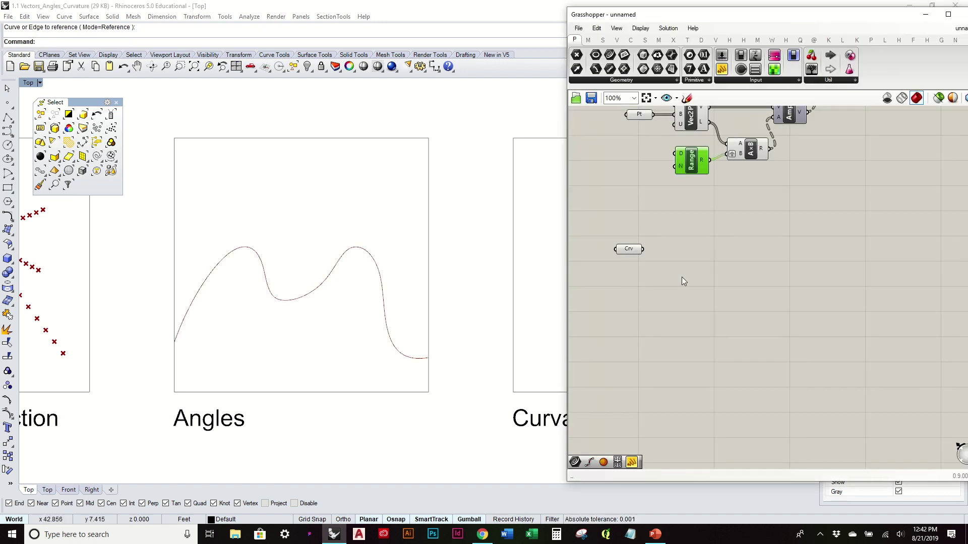
pyautogui.moveTo(638, 254); pyautogui.dragTo(638, 269)
pyautogui.click(670, 244)
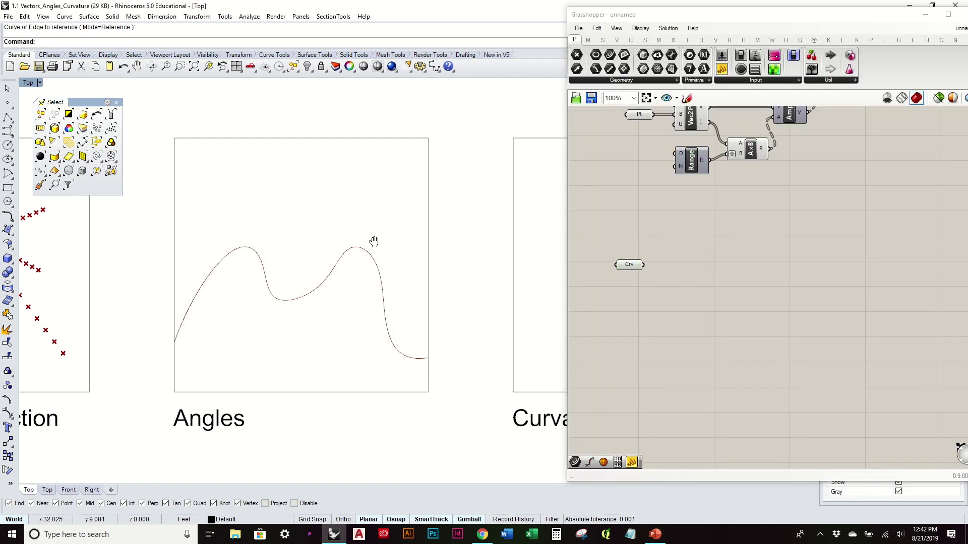
# - Add a Divide Curve component beside the Curve parameter and feed the wavy Angles curve into its curve input
pyautogui.moveTo(347, 272); pyautogui.dragTo(332, 284, button='right')
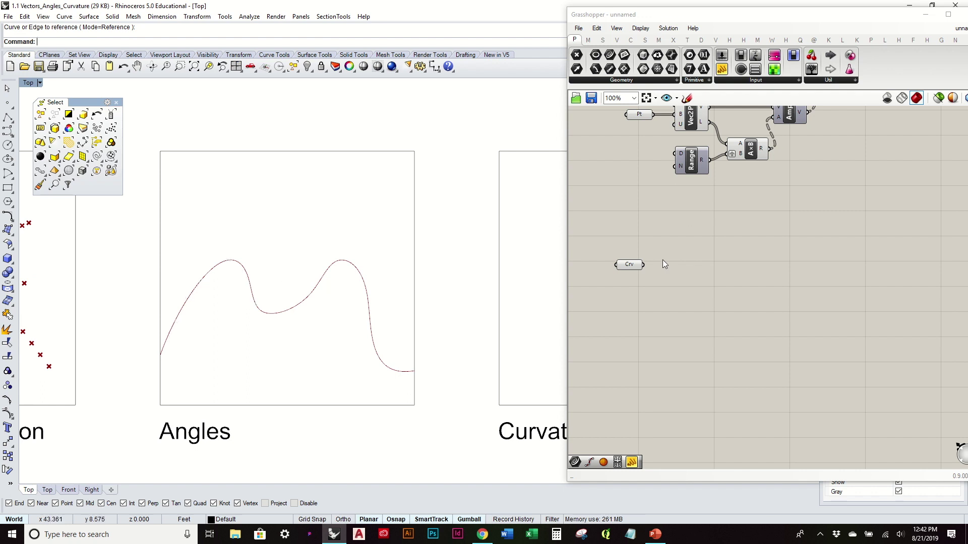
pyautogui.click(631, 45)
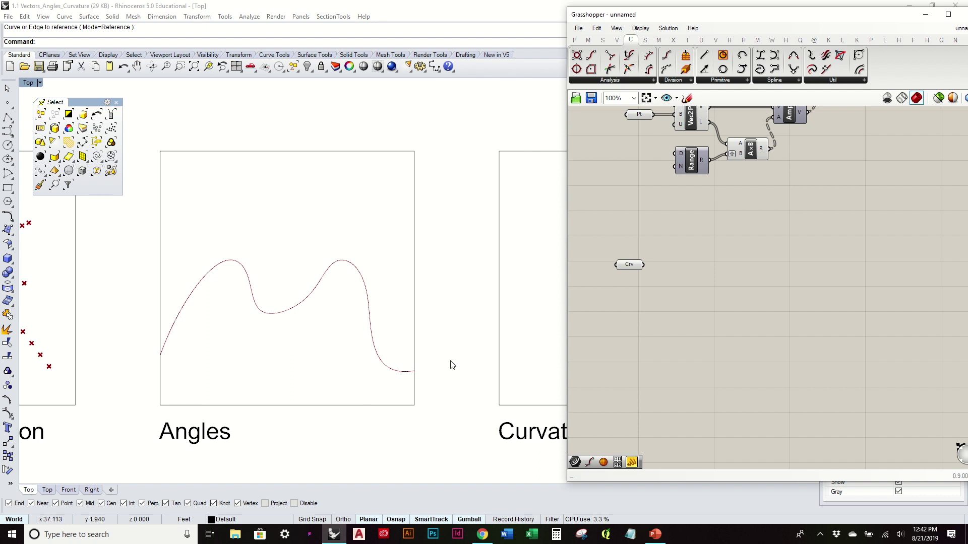
pyautogui.click(636, 264)
pyautogui.click(688, 81)
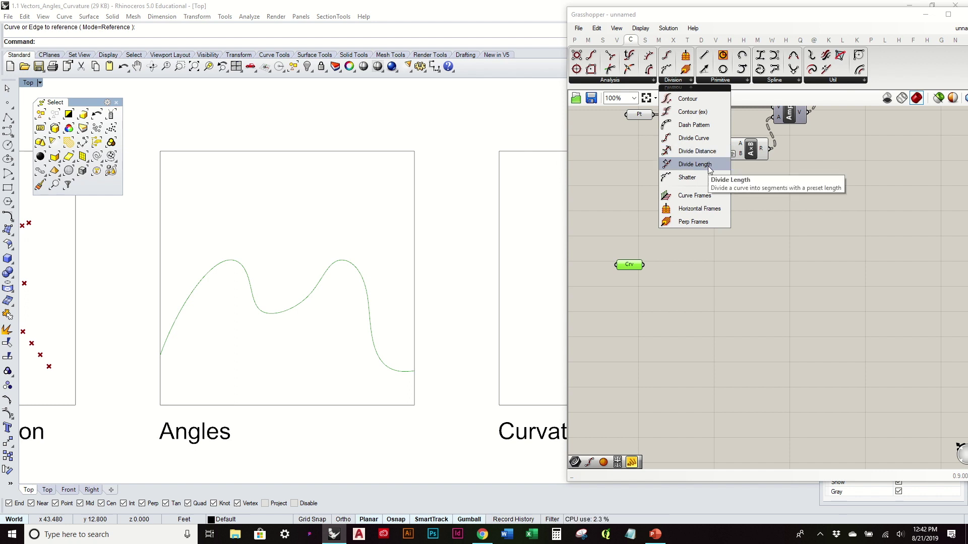
pyautogui.click(698, 137)
pyautogui.click(691, 271)
pyautogui.scroll(3, 640, 259)
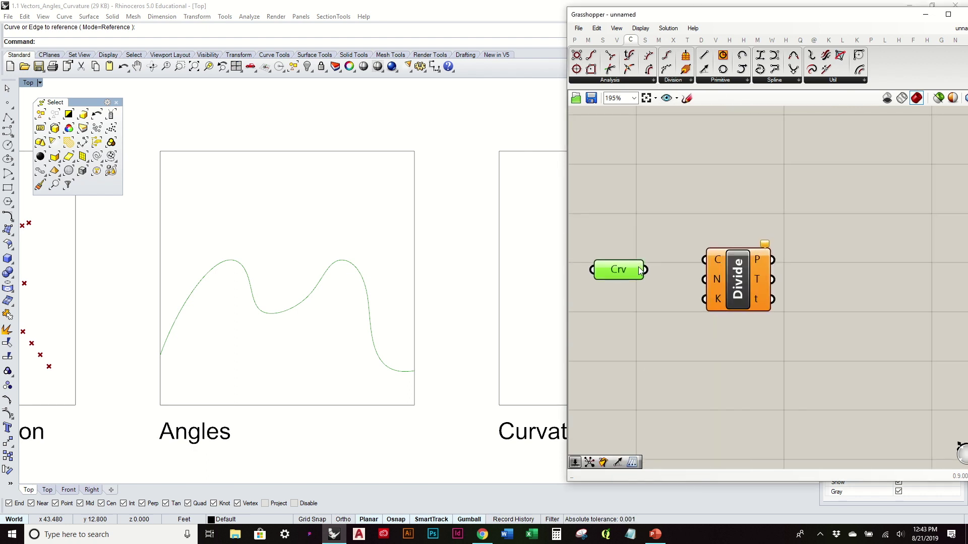
pyautogui.moveTo(626, 272); pyautogui.dragTo(621, 265)
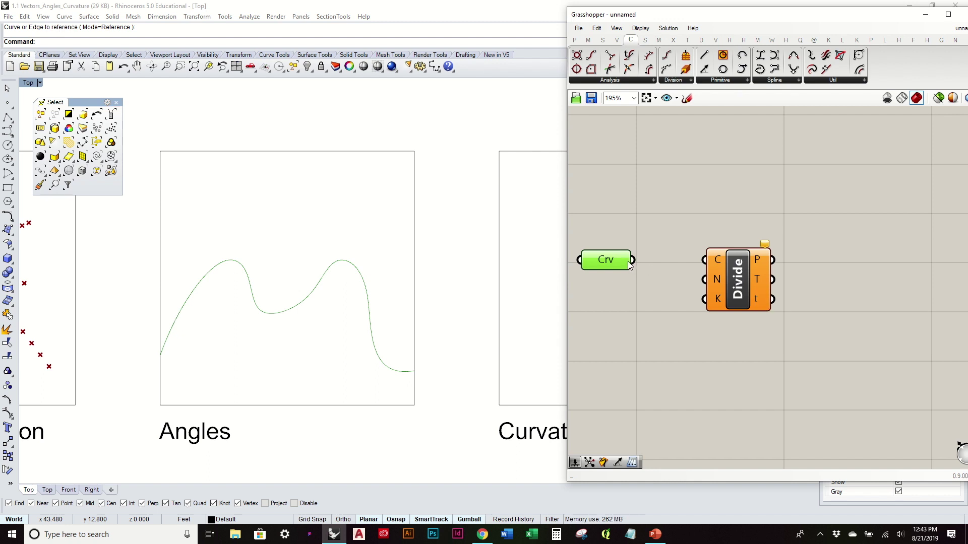
pyautogui.moveTo(634, 263); pyautogui.dragTo(705, 260)
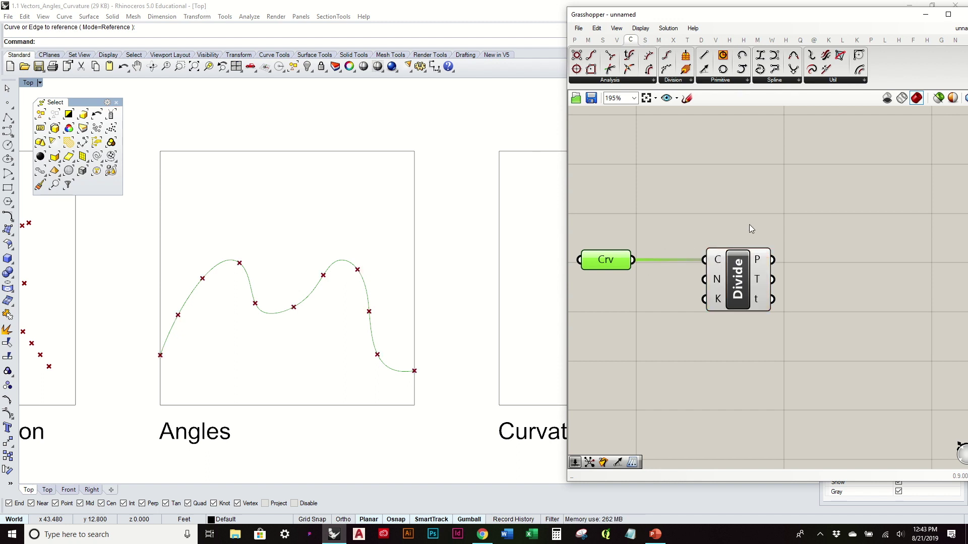
pyautogui.scroll(-2, 750, 226)
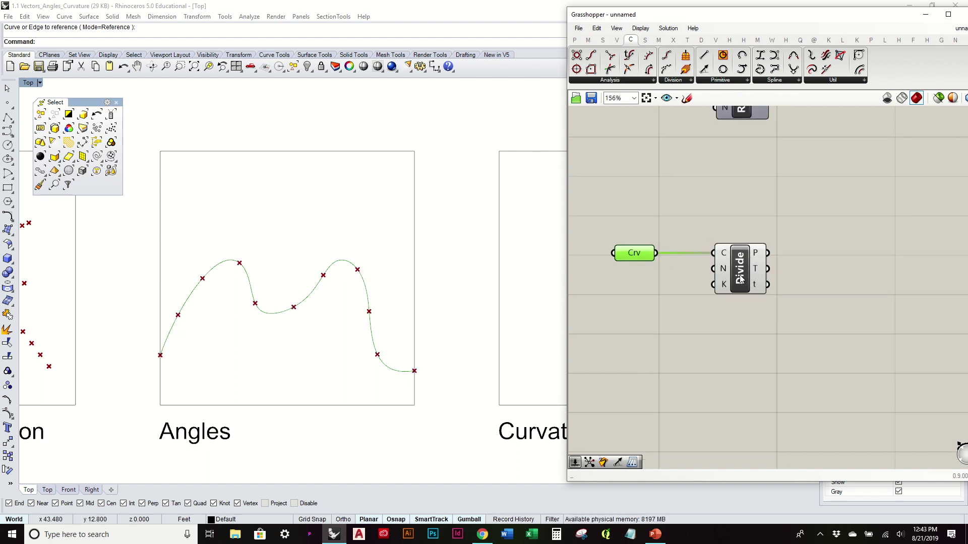
# - Create a number slider from the value 15, connect it to Divide's count input, and raise it to 100
pyautogui.moveTo(728, 275)
pyautogui.doubleClick(623, 301)
pyautogui.write('15')
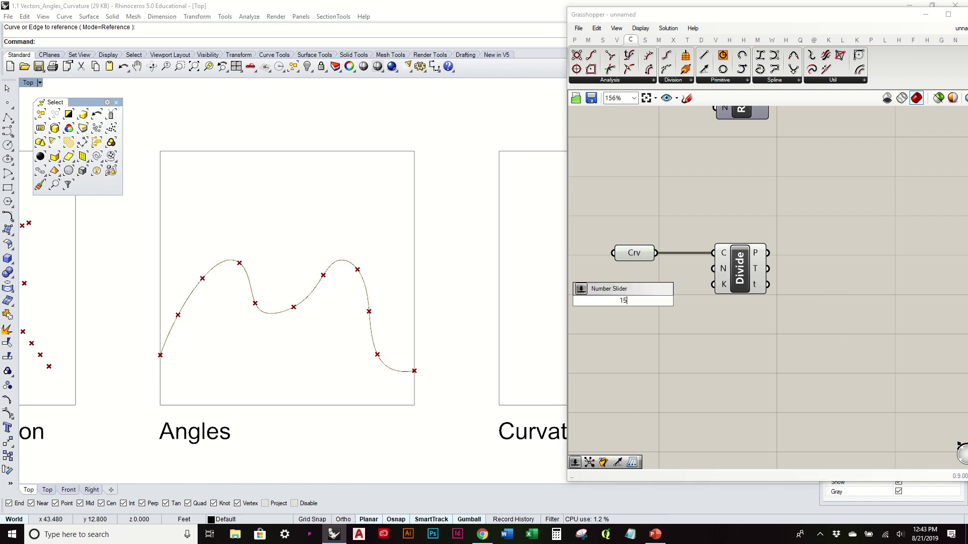
pyautogui.press('Return')
pyautogui.moveTo(686, 301); pyautogui.dragTo(713, 268)
pyautogui.moveTo(662, 298); pyautogui.dragTo(701, 276)
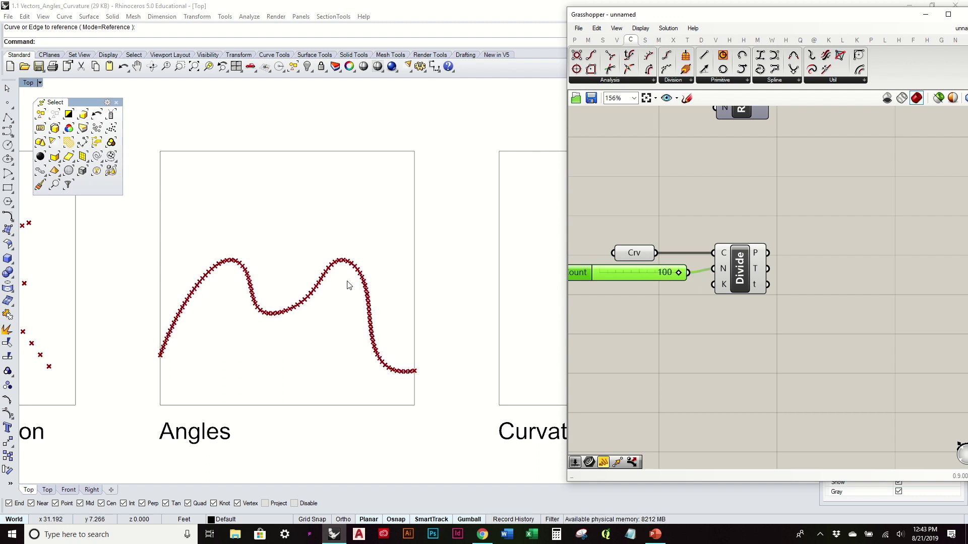
# - Try the Count slider at 10 and at 16 divisions, nudging the Divide component slightly upward
pyautogui.scroll(3, 347, 285)
pyautogui.scroll(-4, 282, 257)
pyautogui.moveTo(260, 281); pyautogui.dragTo(223, 331, button='right')
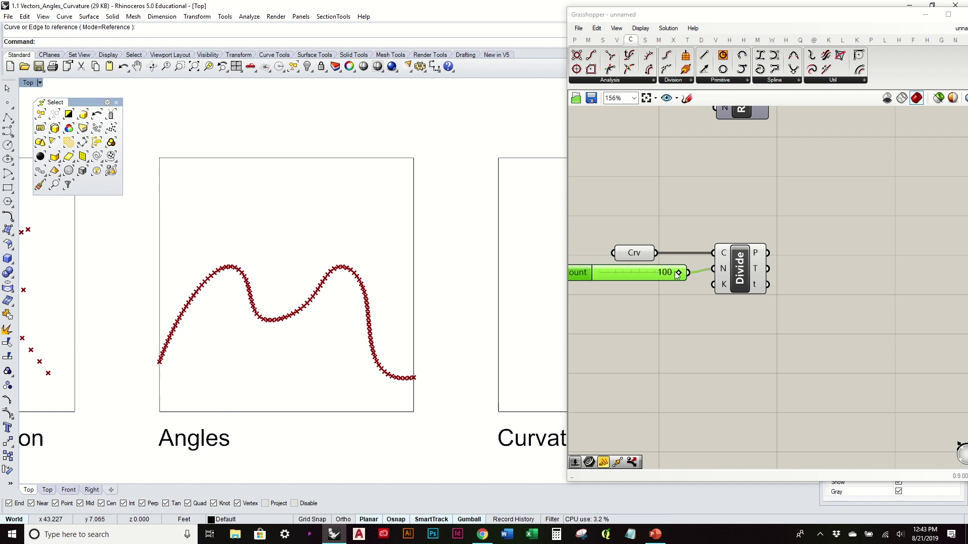
pyautogui.moveTo(679, 273); pyautogui.dragTo(607, 284)
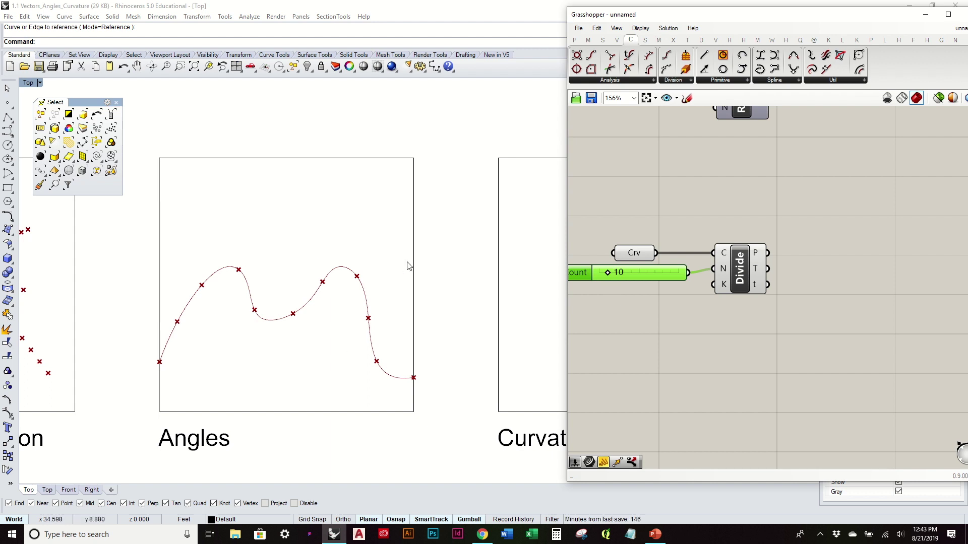
pyautogui.moveTo(744, 273); pyautogui.dragTo(743, 270)
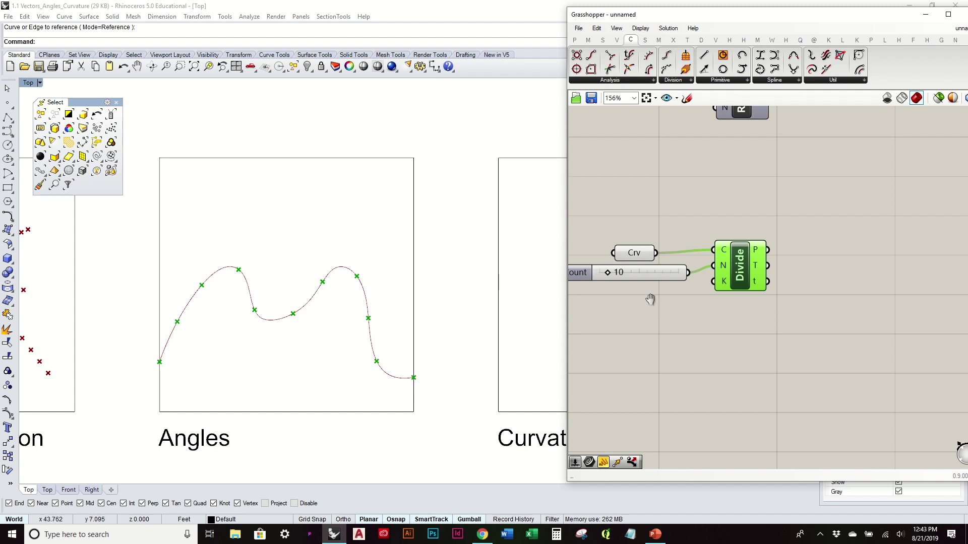
pyautogui.moveTo(647, 297); pyautogui.dragTo(723, 305, button='right')
pyautogui.moveTo(681, 280)
pyautogui.mouseDown()
pyautogui.moveTo(697, 277)
pyautogui.moveTo(687, 281)
pyautogui.mouseUp()
pyautogui.click(767, 343)
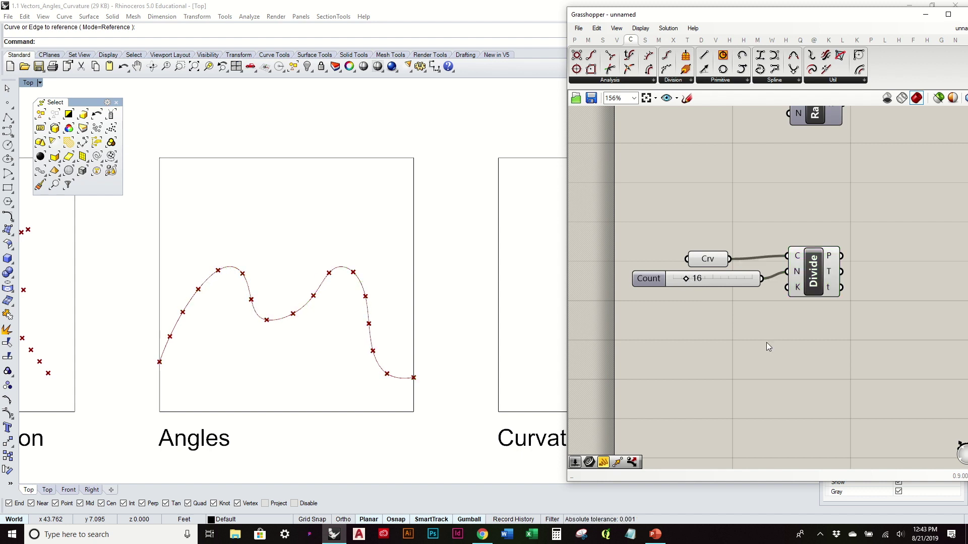
# - Examine Divide's points, tangents and parameters outputs against the division points on the wavy curve, keeping the Curve parameter beside Divide
pyautogui.moveTo(768, 346); pyautogui.dragTo(686, 383, button='right')
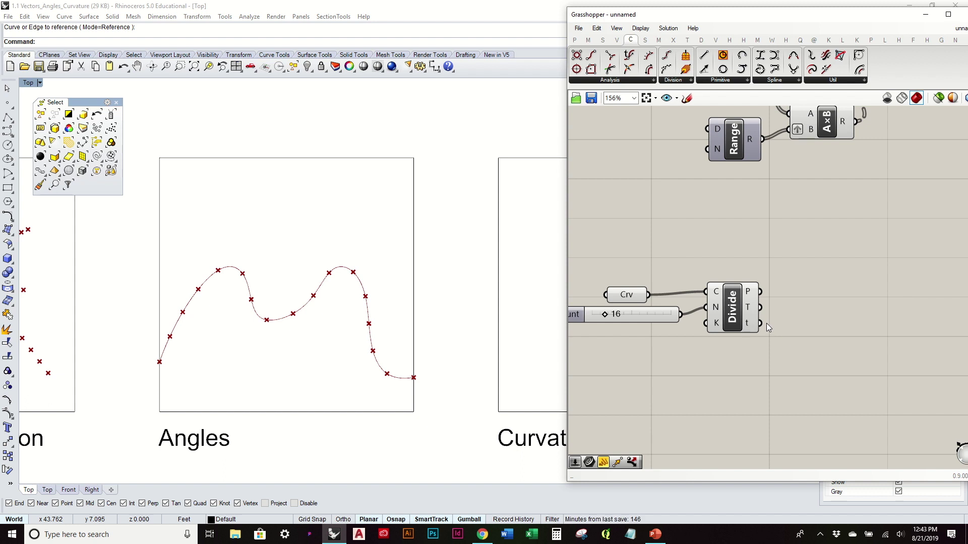
pyautogui.moveTo(749, 293)
pyautogui.moveTo(750, 313)
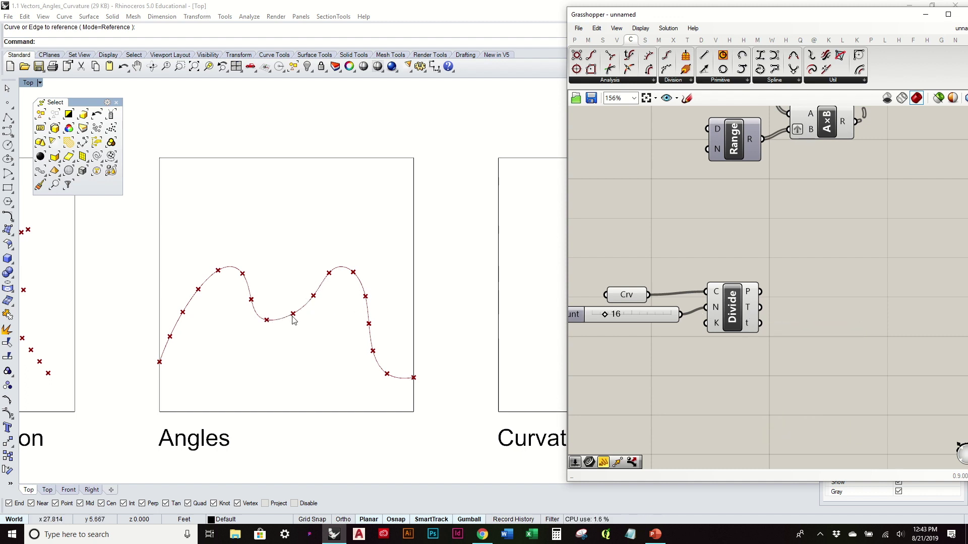
pyautogui.scroll(5, 271, 323)
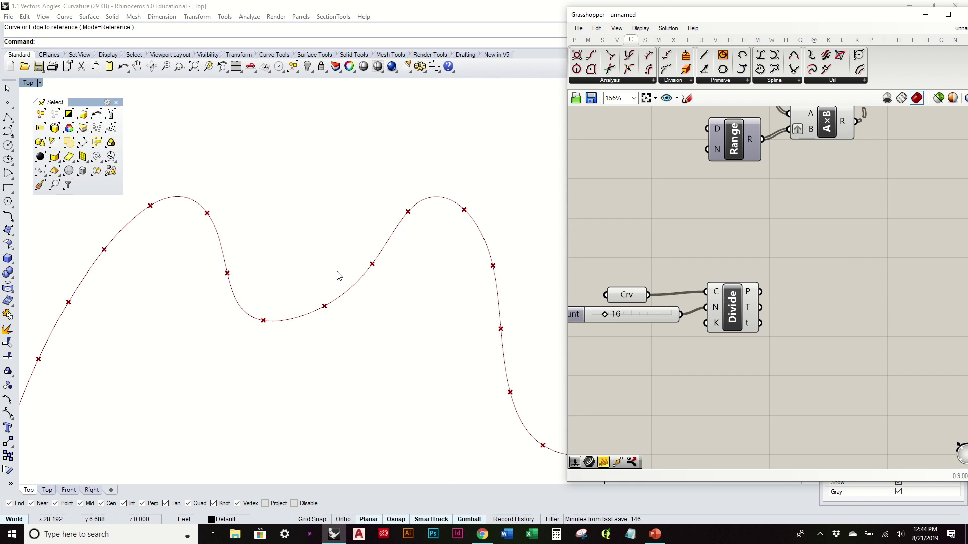
pyautogui.scroll(-4, 338, 272)
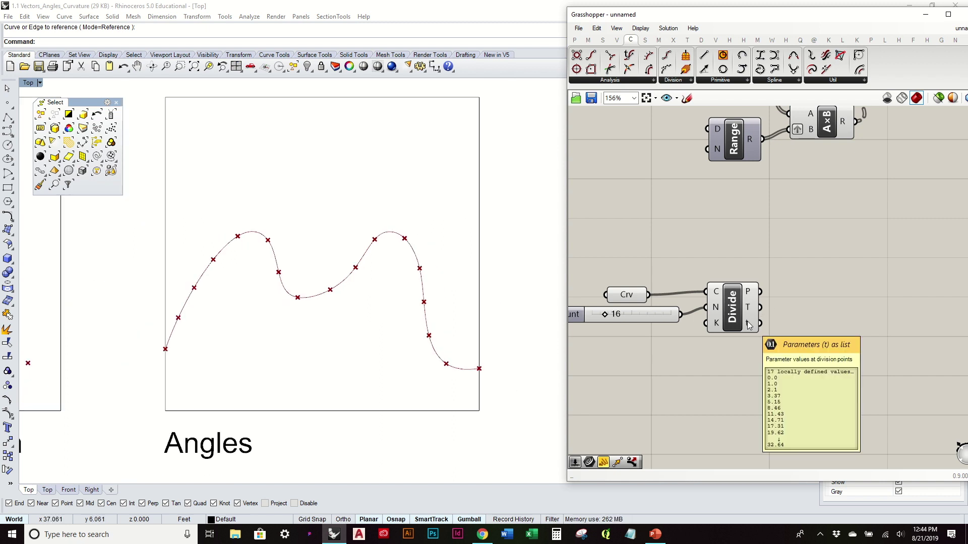
pyautogui.moveTo(635, 294); pyautogui.dragTo(667, 293)
pyautogui.click(669, 268)
pyautogui.moveTo(752, 324)
pyautogui.moveTo(753, 325); pyautogui.dragTo(695, 335, button='right')
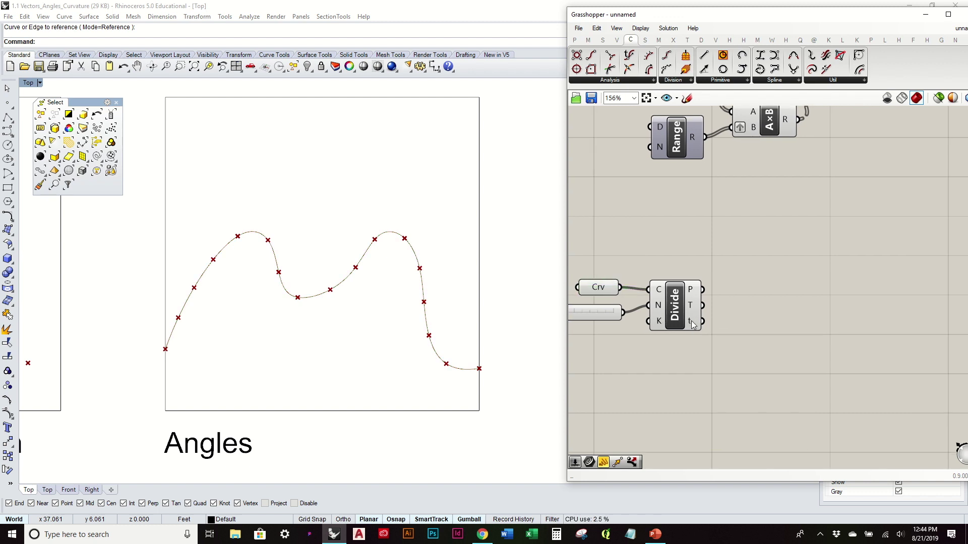
pyautogui.click(609, 291)
pyautogui.moveTo(608, 291); pyautogui.dragTo(610, 293)
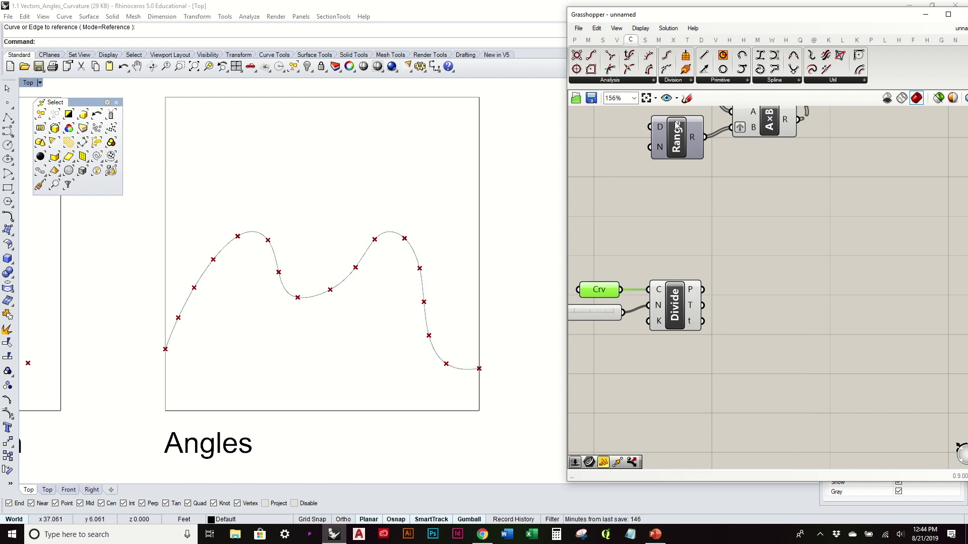
# - Add a Horizontal Frame component after Divide and reduce the Count slider to 4
pyautogui.click(630, 81)
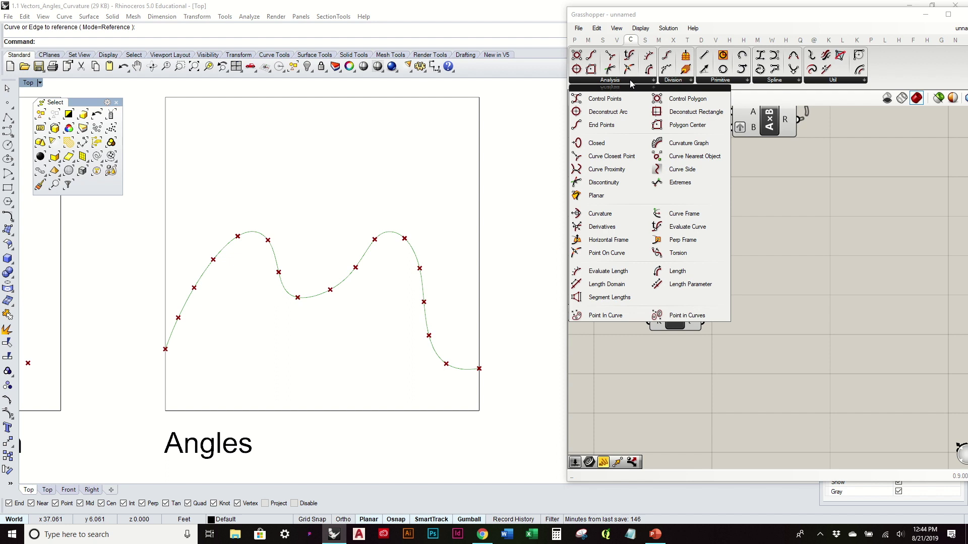
pyautogui.click(624, 244)
pyautogui.click(816, 326)
pyautogui.moveTo(661, 302); pyautogui.dragTo(760, 291, button='right')
pyautogui.moveTo(640, 305); pyautogui.dragTo(633, 306)
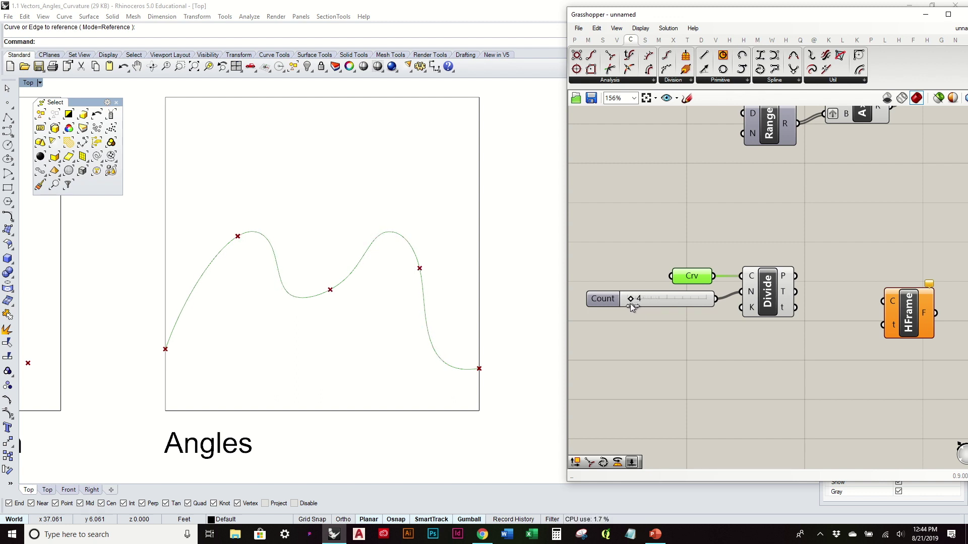
# - Feed the referenced curve into HFrame's curve input and Divide's parameters output into its t input
pyautogui.click(848, 240)
pyautogui.moveTo(867, 261); pyautogui.dragTo(809, 270, button='right')
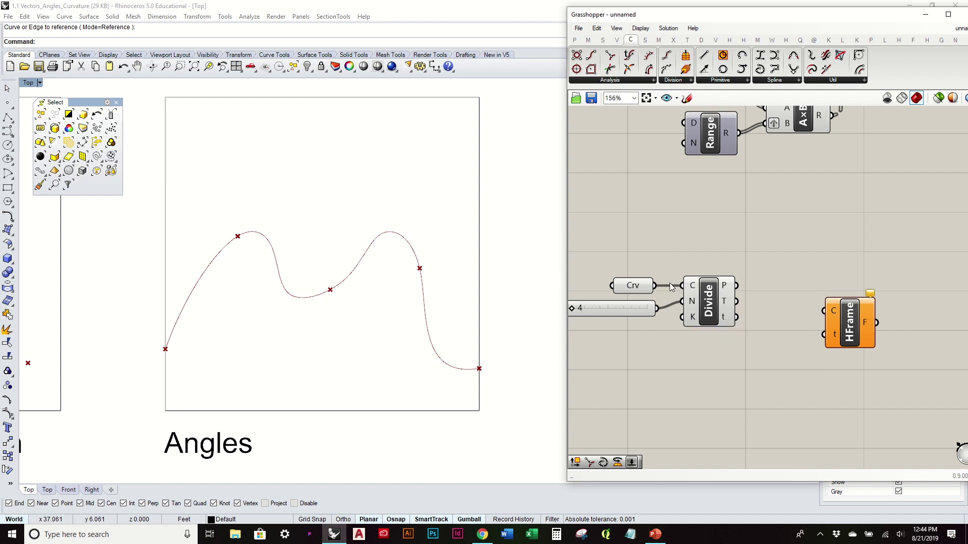
pyautogui.moveTo(655, 286); pyautogui.dragTo(831, 313)
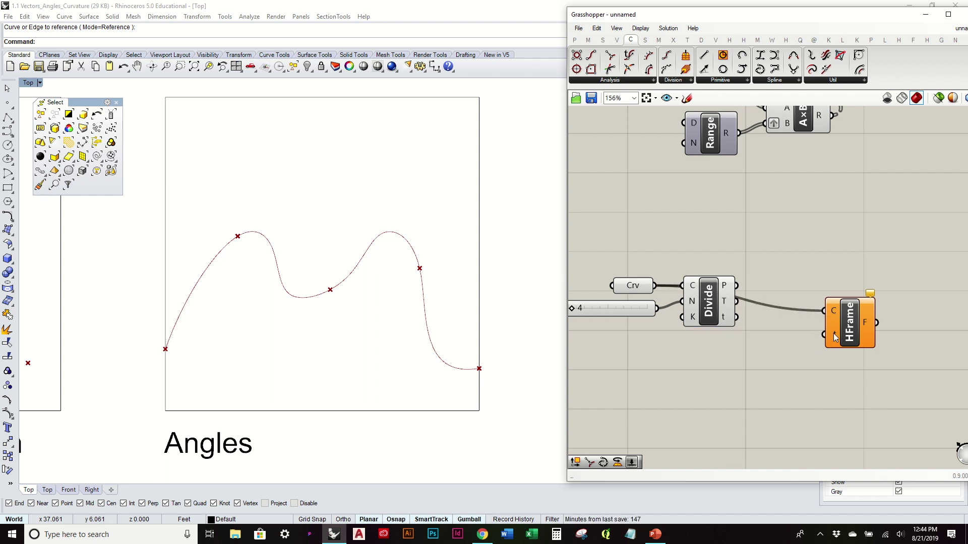
pyautogui.moveTo(736, 317)
pyautogui.mouseDown()
pyautogui.moveTo(811, 337)
pyautogui.moveTo(842, 330)
pyautogui.moveTo(855, 302)
pyautogui.mouseUp()
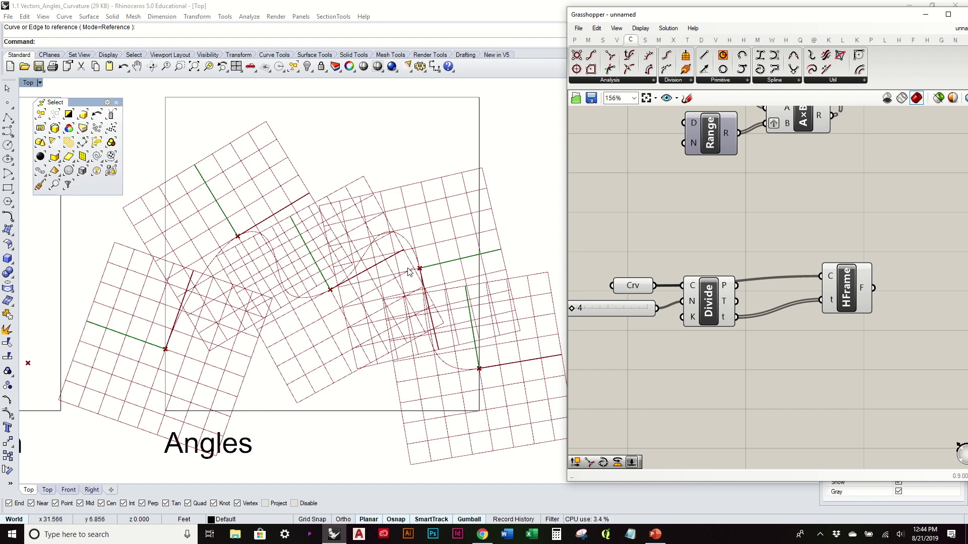
# - Examine how the horizontal frames and their axes are oriented at the division points along the wavy curve
pyautogui.scroll(-2, 417, 279)
pyautogui.scroll(5, 286, 262)
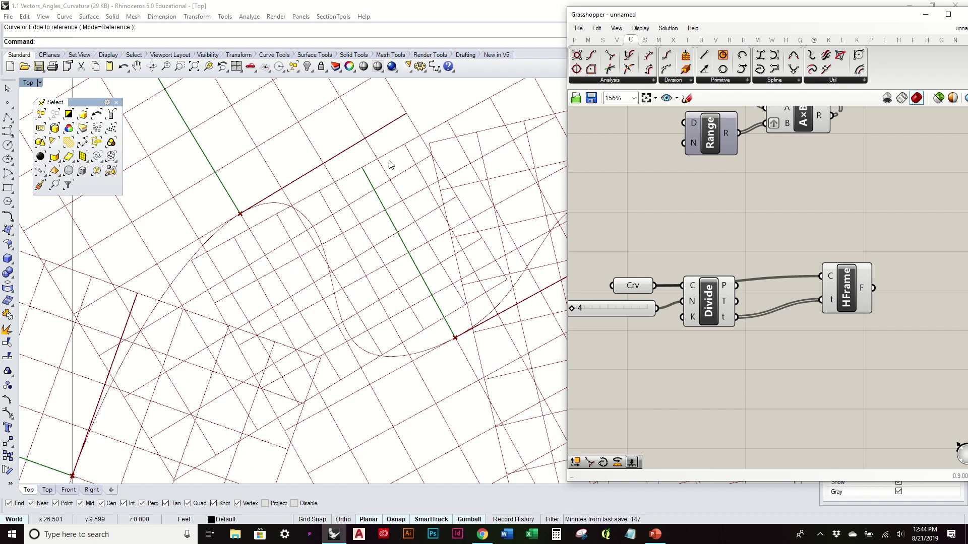
pyautogui.scroll(-2, 391, 166)
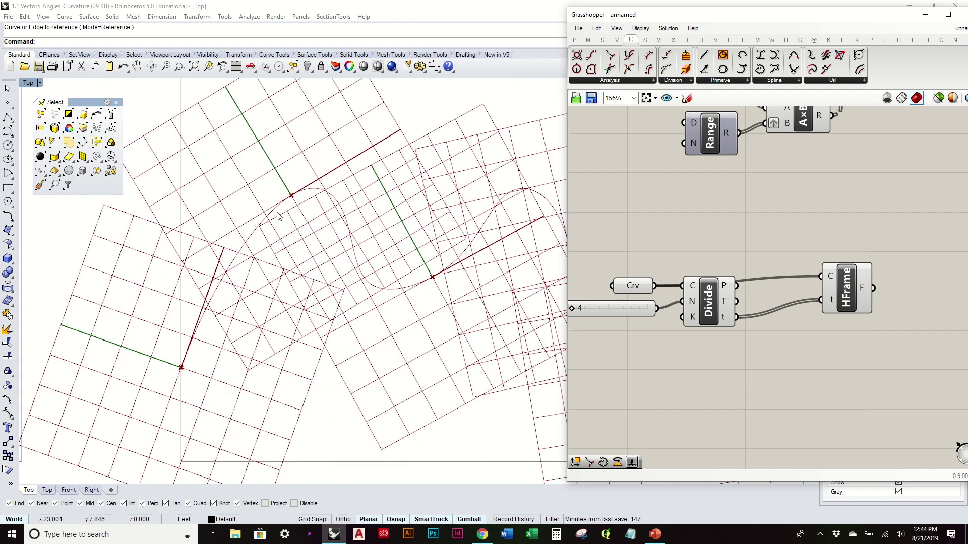
pyautogui.moveTo(727, 309)
pyautogui.scroll(-3, 342, 214)
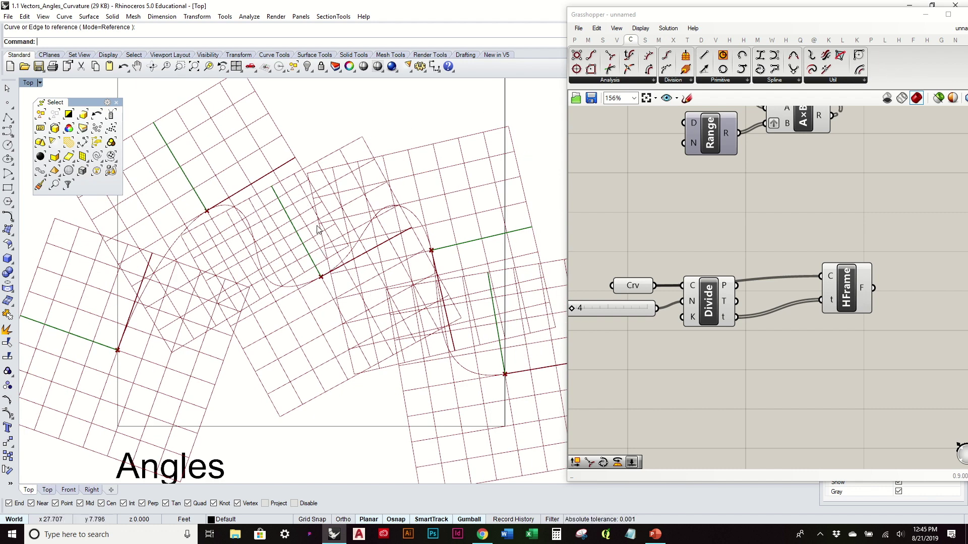
pyautogui.scroll(-2, 318, 228)
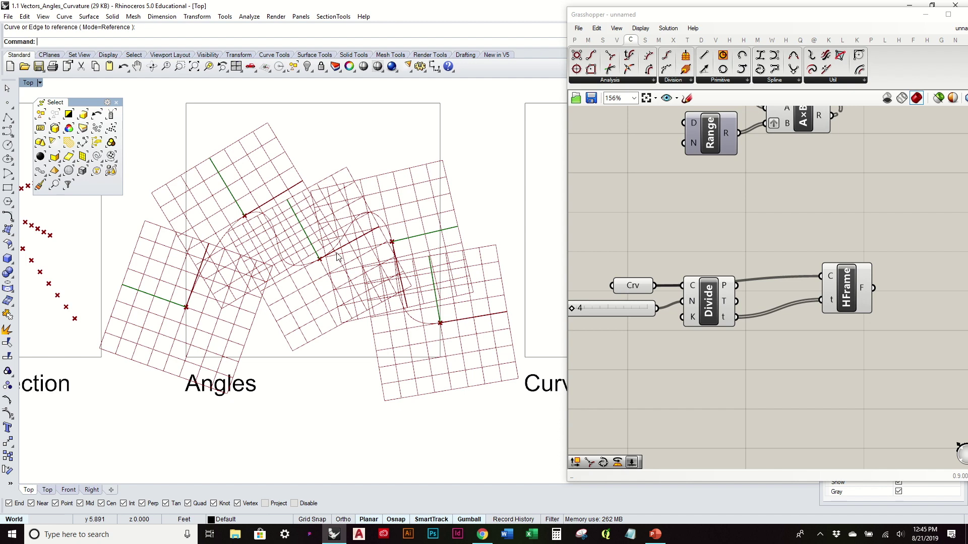
# - Move HFrame closer to Divide and raise the Count slider to 33 to see denser frames along the curve
pyautogui.moveTo(842, 295); pyautogui.dragTo(815, 303)
pyautogui.moveTo(607, 302); pyautogui.dragTo(669, 303, button='right')
pyautogui.moveTo(633, 308); pyautogui.dragTo(655, 310)
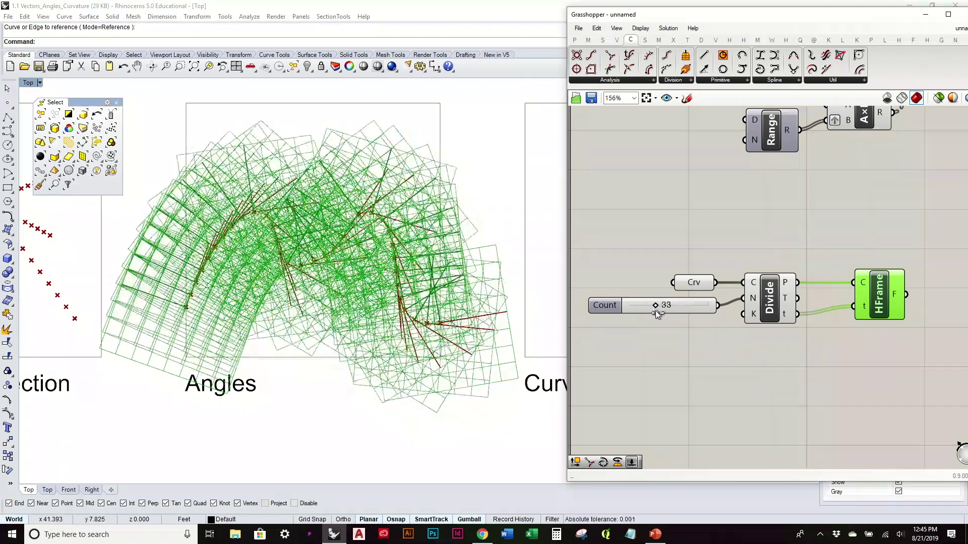
pyautogui.scroll(5, 178, 265)
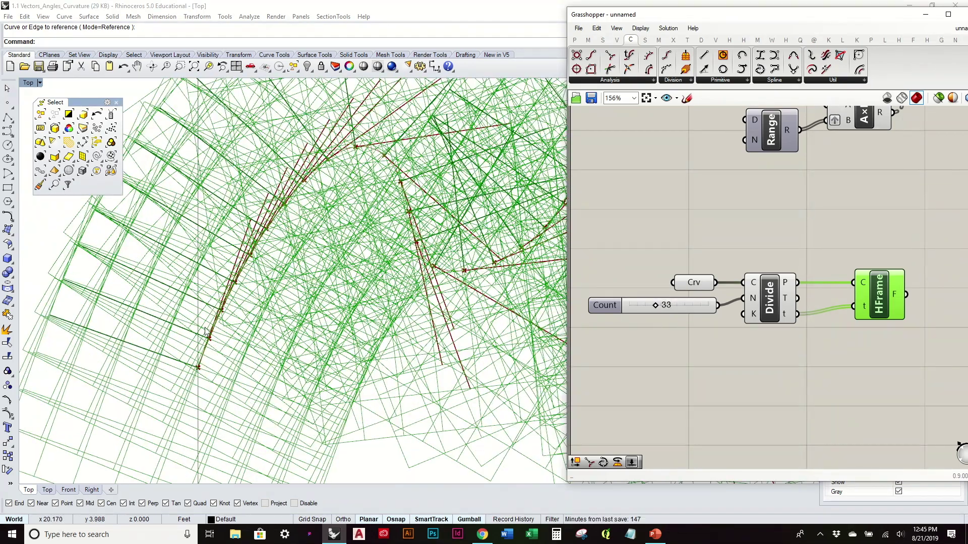
pyautogui.scroll(-3, 192, 252)
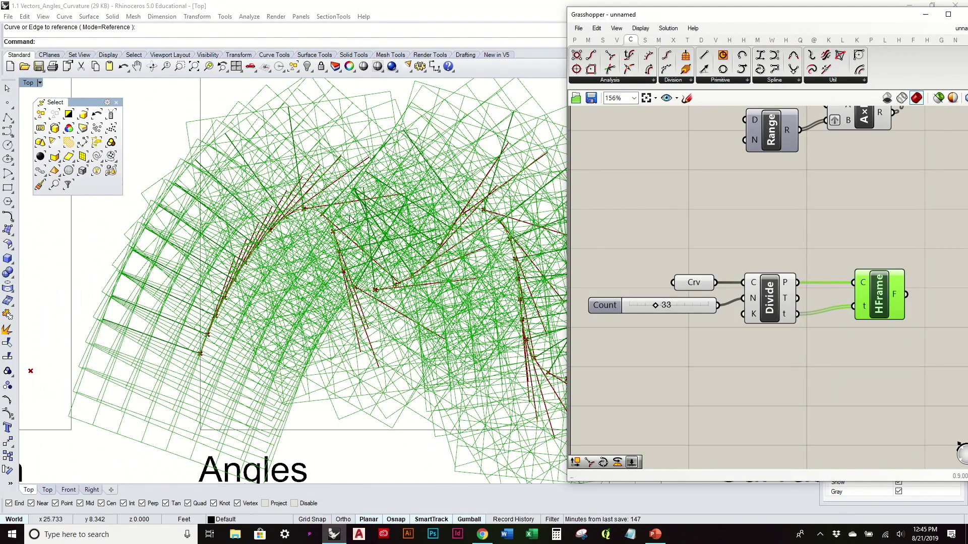
pyautogui.scroll(-2, 461, 212)
# - Lower the Count slider to thin out the frames along the curve, and reposition HFrame beside Divide
pyautogui.moveTo(455, 286); pyautogui.dragTo(378, 316, button='right')
pyautogui.moveTo(655, 305); pyautogui.dragTo(640, 332)
pyautogui.click(806, 354)
pyautogui.moveTo(806, 354); pyautogui.dragTo(662, 340, button='right')
pyautogui.moveTo(733, 281); pyautogui.dragTo(721, 288)
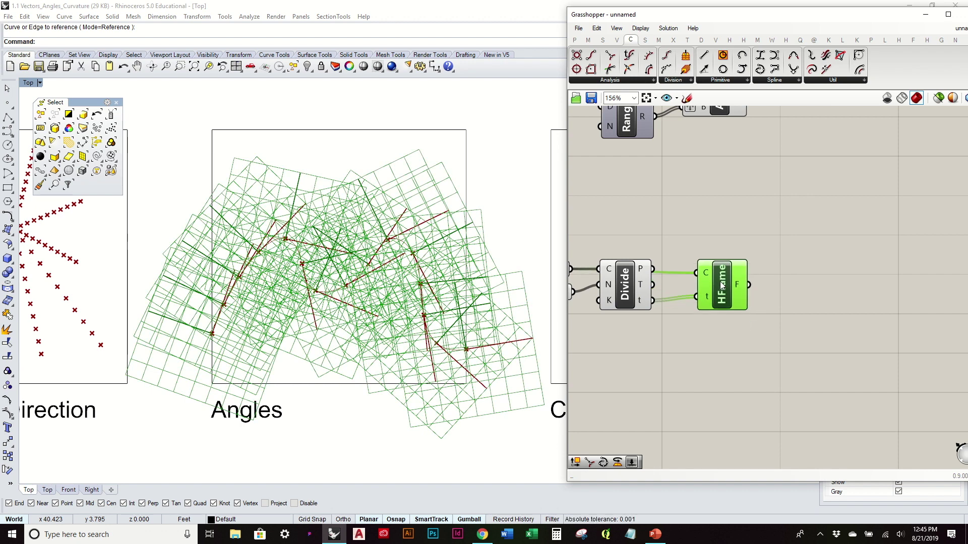
# - Switch the HFrame component's preview off and back on to compare the curve with and without its frames
pyautogui.rightClick(724, 288)
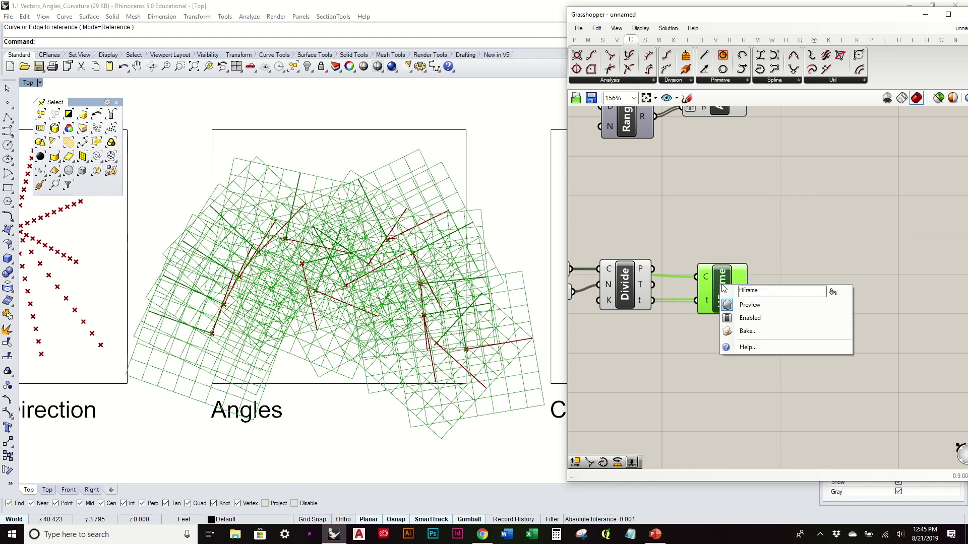
pyautogui.click(750, 305)
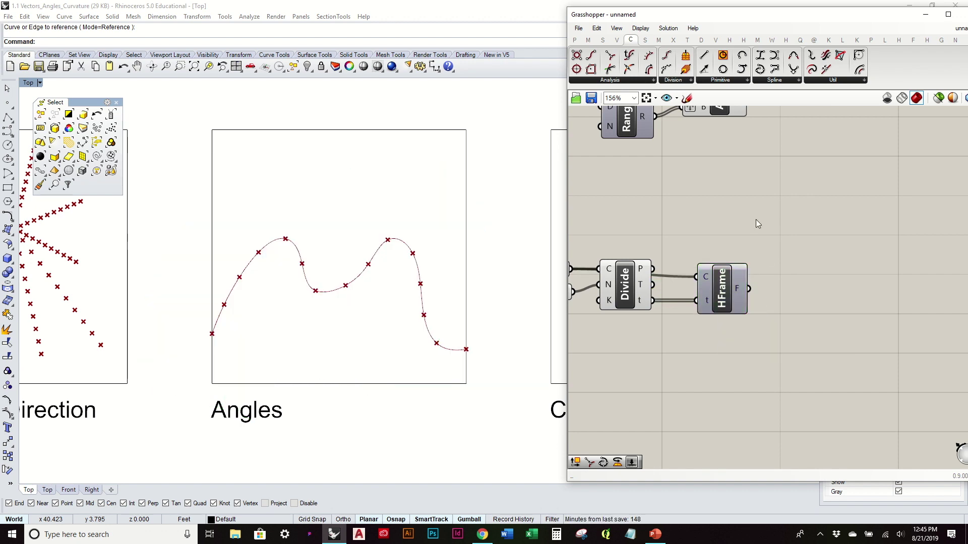
pyautogui.rightClick(728, 294)
pyautogui.click(755, 314)
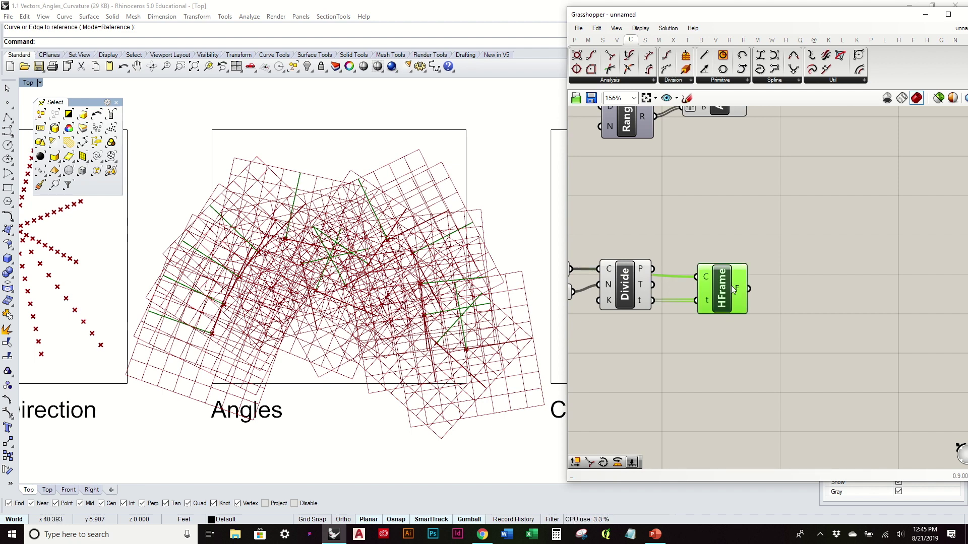
# - Turn off the HFrame component's preview so only the wavy curve and its division points are displayed
pyautogui.click(728, 287)
pyautogui.rightClick(728, 287)
pyautogui.click(758, 306)
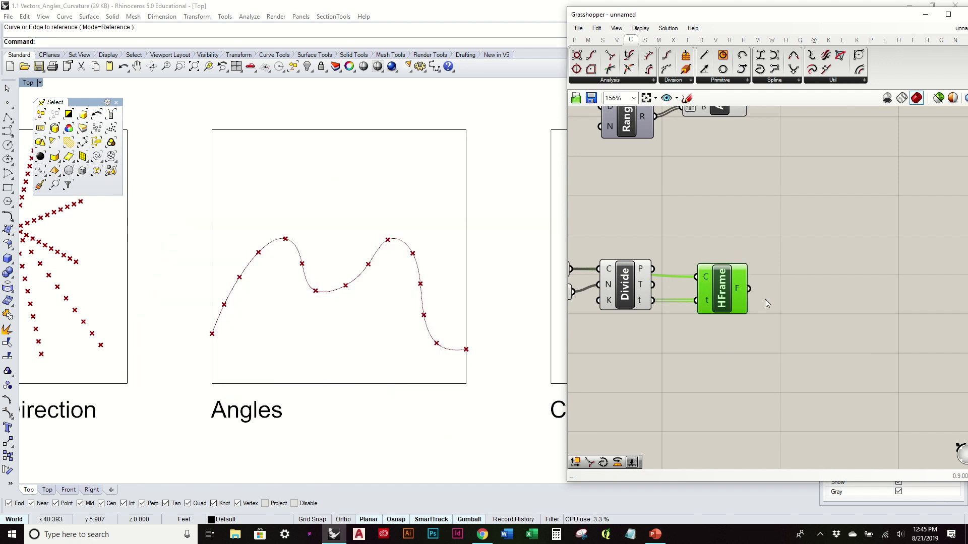
# - Add a Deconstruct Plane component beside HFrame, connect HFrame's F output to its P input, and check its axis outputs
pyautogui.click(618, 40)
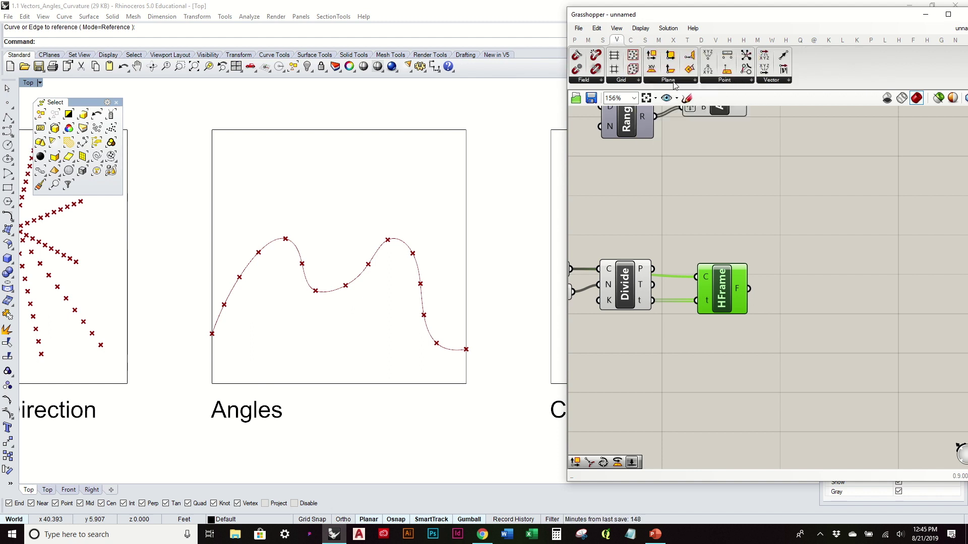
pyautogui.click(673, 83)
pyautogui.moveTo(684, 99); pyautogui.dragTo(827, 293)
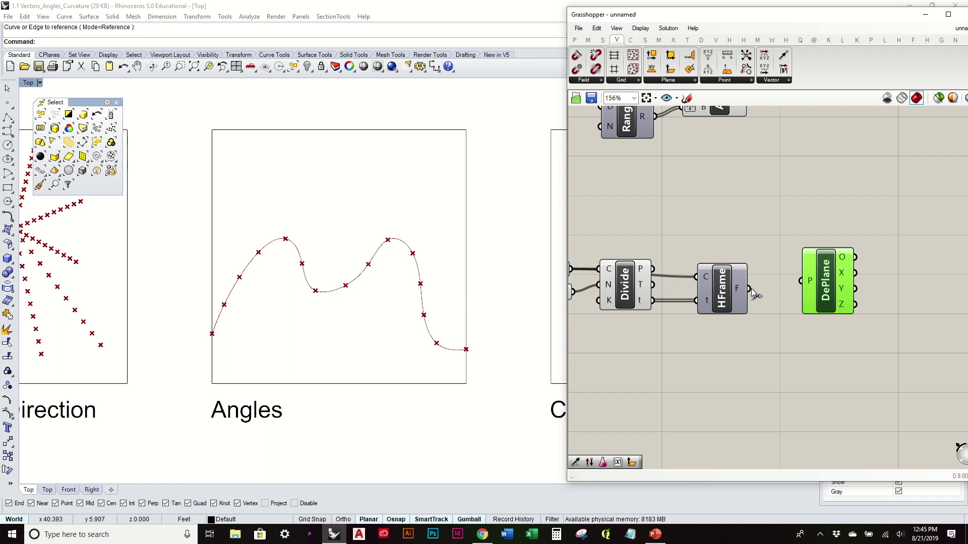
pyautogui.moveTo(749, 289); pyautogui.dragTo(802, 279)
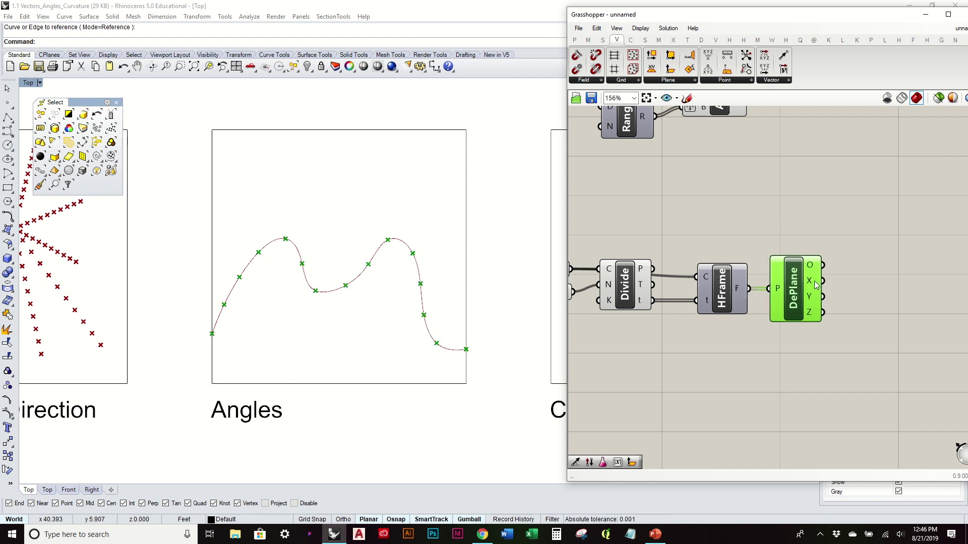
pyautogui.moveTo(815, 284)
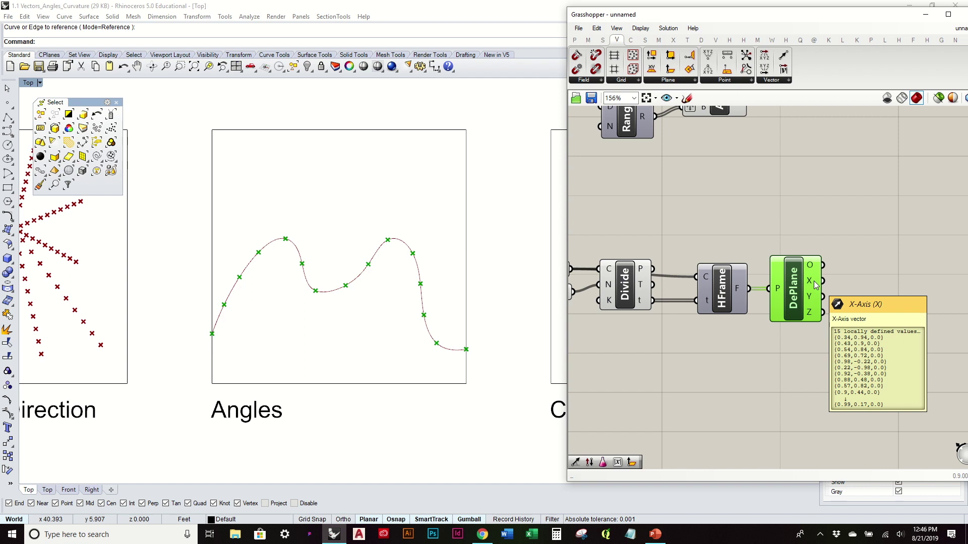
pyautogui.moveTo(641, 285)
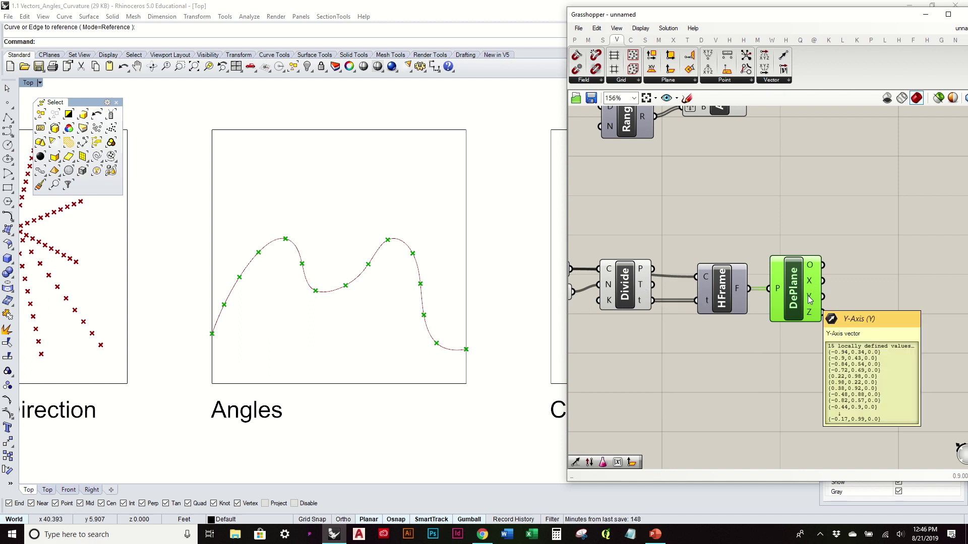
pyautogui.moveTo(810, 299); pyautogui.dragTo(762, 301, button='right')
pyautogui.moveTo(762, 302)
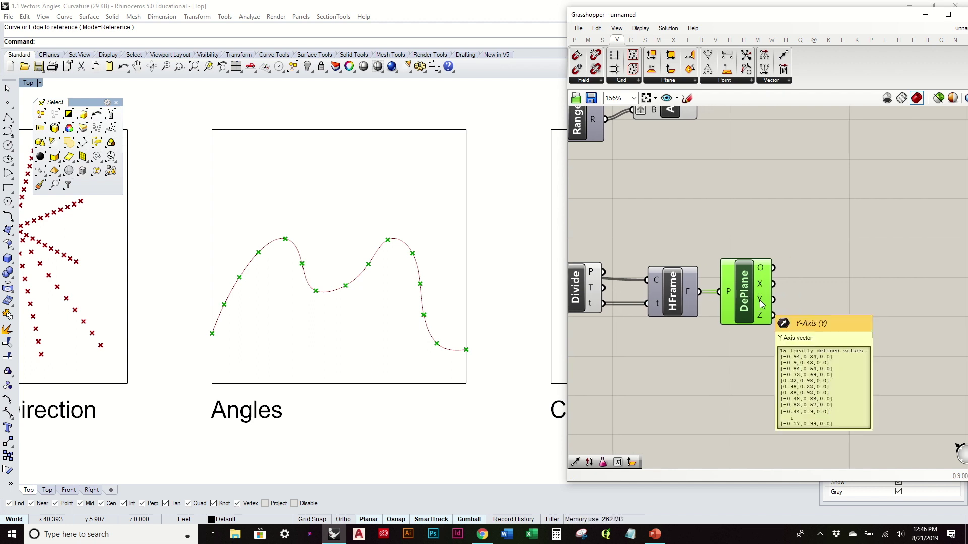
pyautogui.click(736, 205)
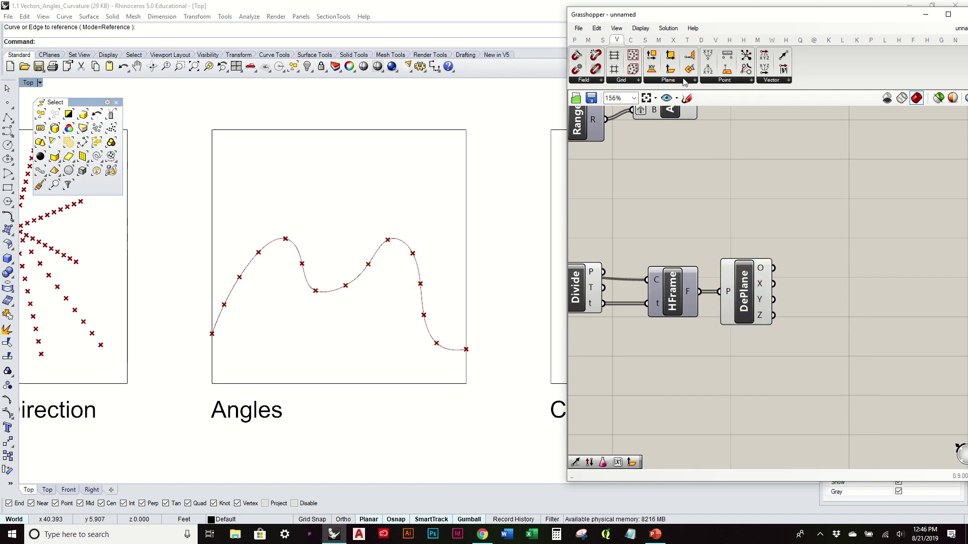
# - Add a Line SDL component beside DePlane and connect DePlane's O output to its S input
pyautogui.click(630, 40)
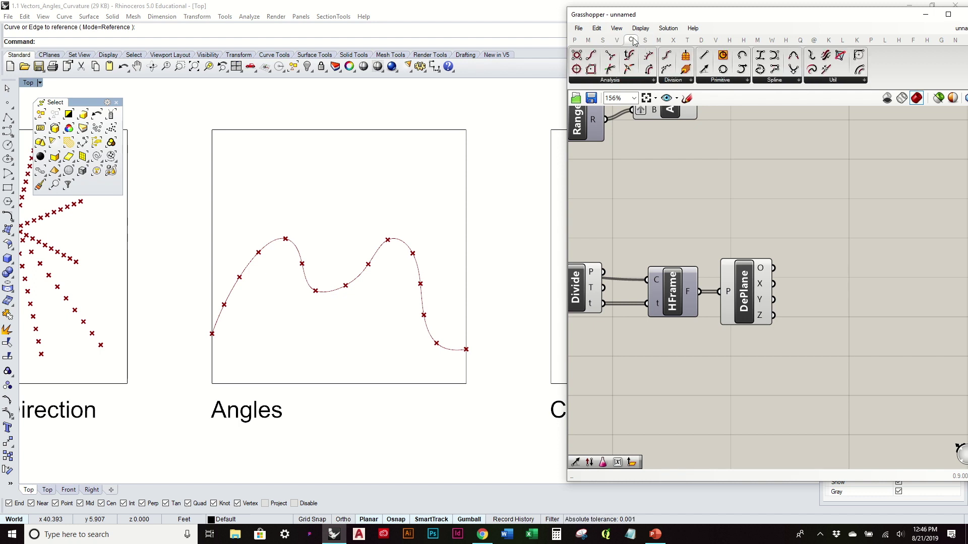
pyautogui.click(730, 82)
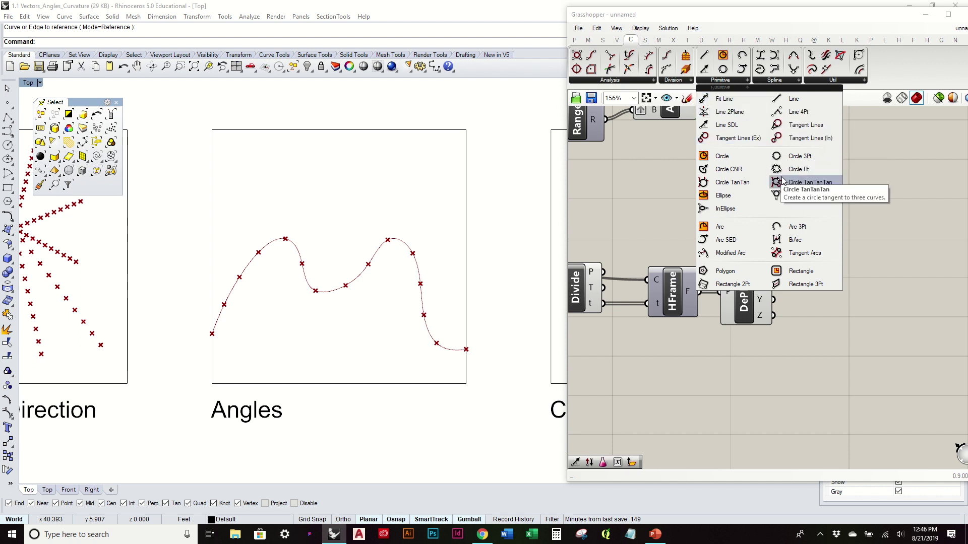
pyautogui.click(729, 125)
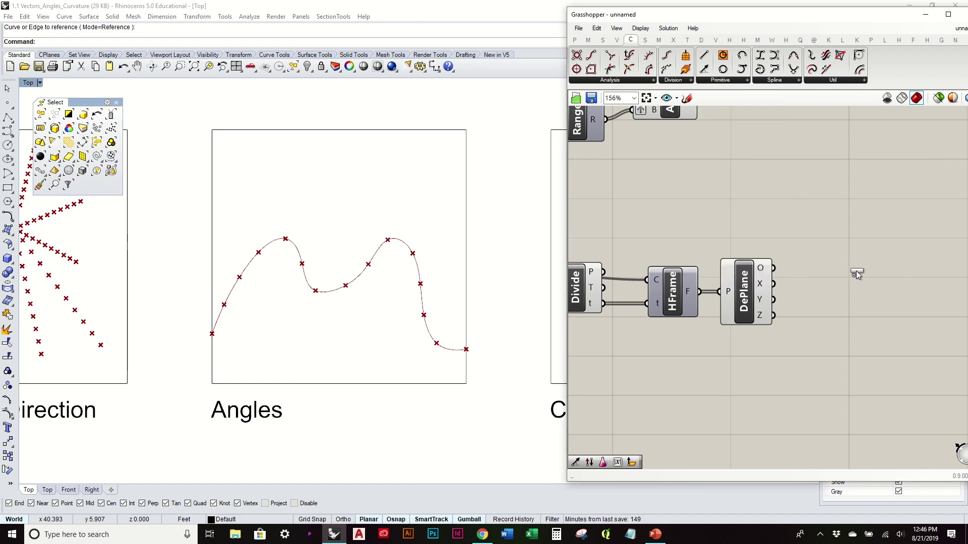
pyautogui.click(857, 272)
pyautogui.click(757, 272)
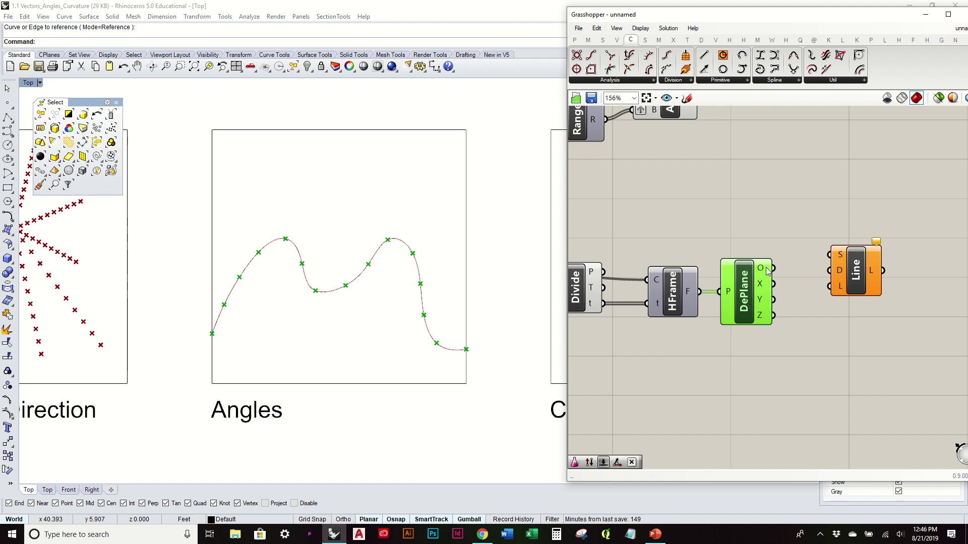
pyautogui.moveTo(763, 272)
pyautogui.moveTo(763, 272); pyautogui.dragTo(830, 254)
pyautogui.moveTo(841, 276)
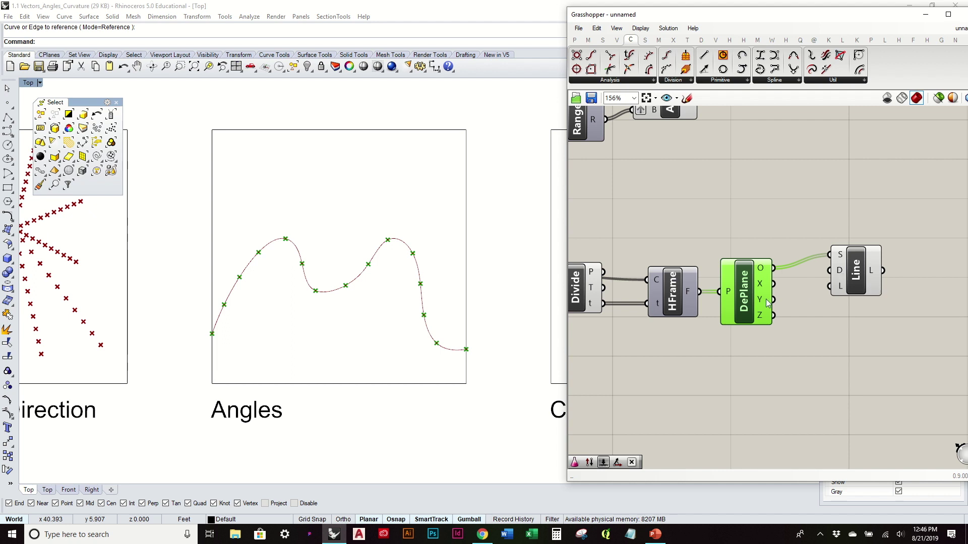
# - Connect DePlane's Y output to the Line component's D input and align the component with DePlane
pyautogui.moveTo(760, 301)
pyautogui.moveTo(759, 301)
pyautogui.mouseDown()
pyautogui.moveTo(798, 299)
pyautogui.moveTo(832, 271)
pyautogui.moveTo(854, 288)
pyautogui.mouseUp()
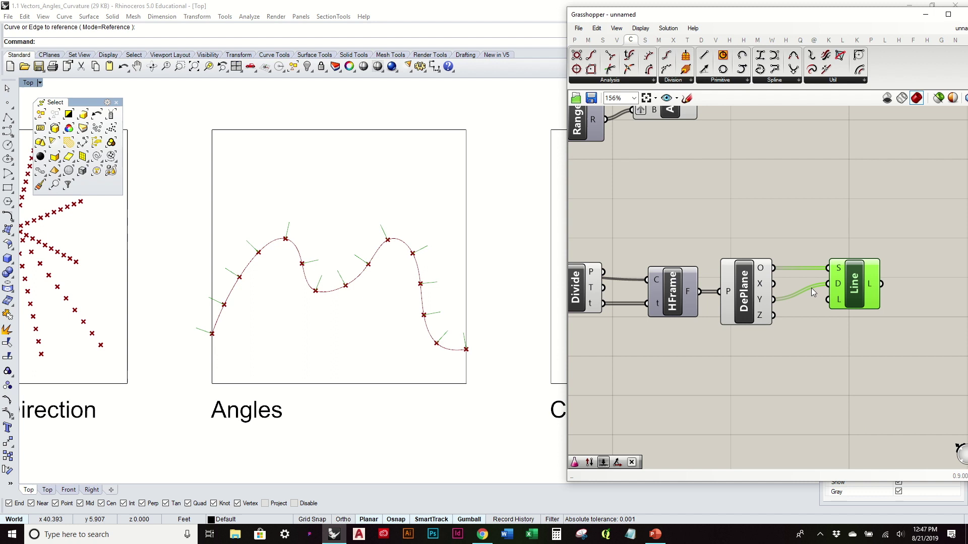
pyautogui.scroll(4, 355, 270)
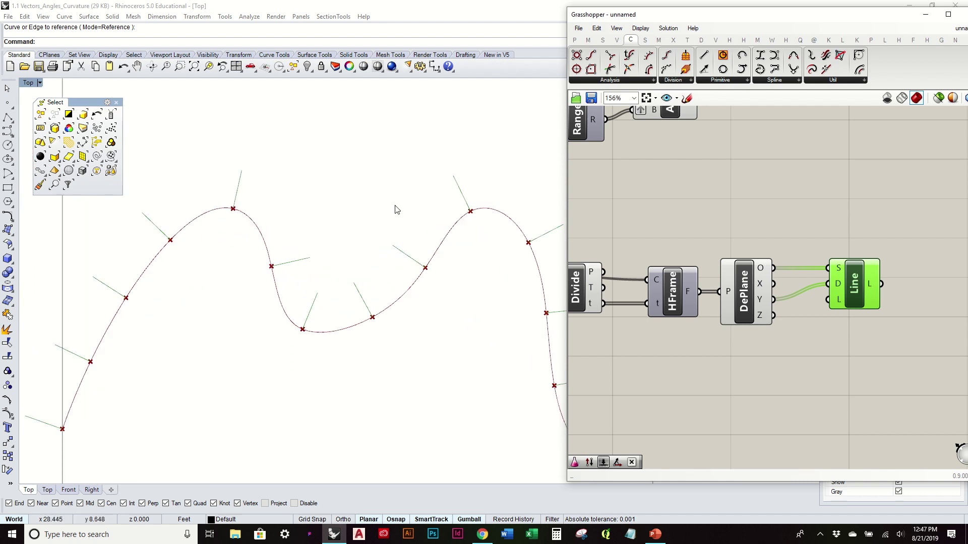
pyautogui.scroll(-3, 374, 212)
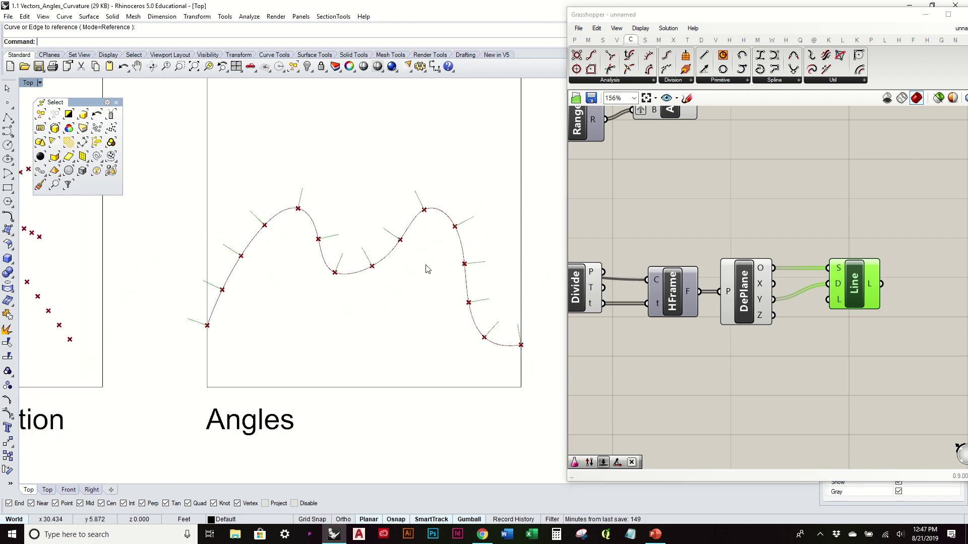
# - Move the Line component farther from DePlane and examine the perpendicular lines along the wavy curve
pyautogui.click(835, 338)
pyautogui.moveTo(855, 295); pyautogui.dragTo(847, 295)
pyautogui.click(794, 315)
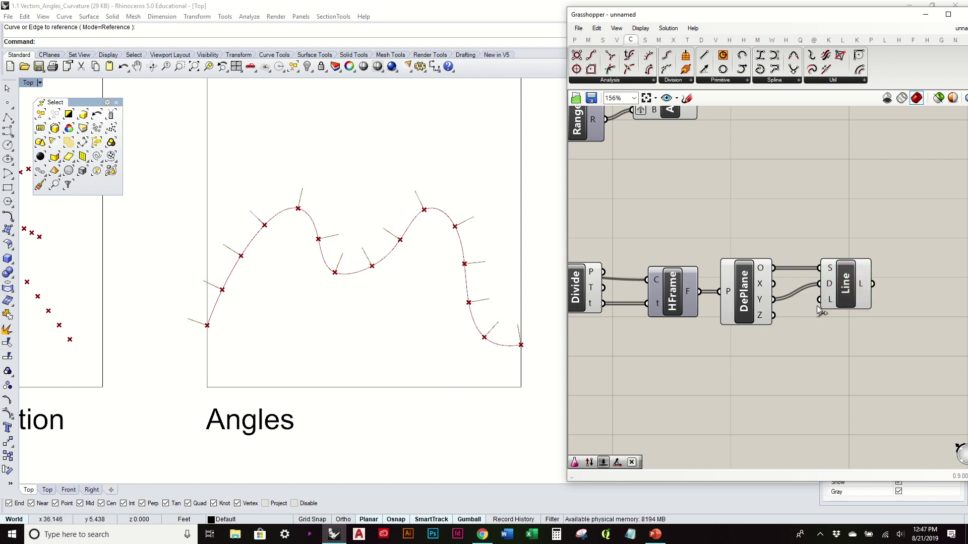
pyautogui.moveTo(852, 289); pyautogui.dragTo(900, 289)
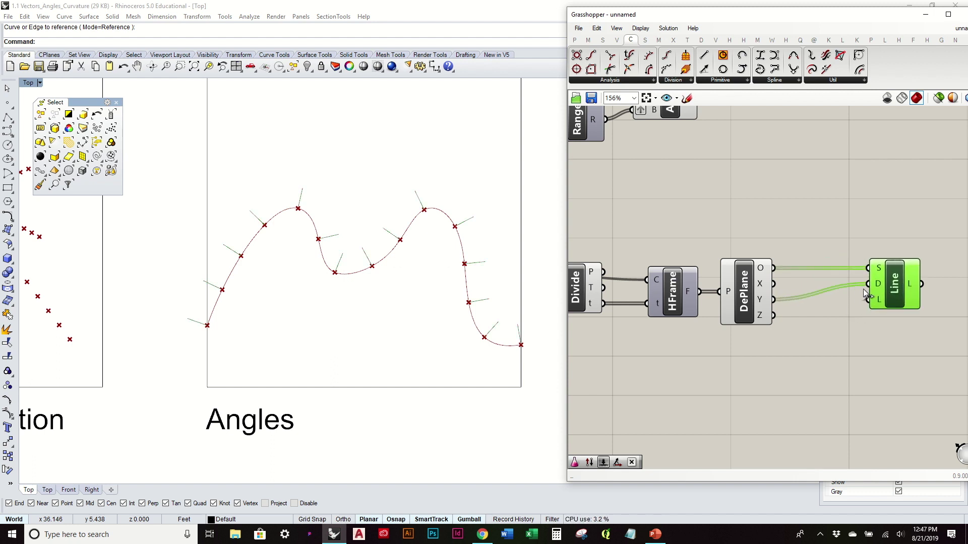
pyautogui.click(701, 274)
pyautogui.moveTo(858, 313); pyautogui.dragTo(820, 287, button='right')
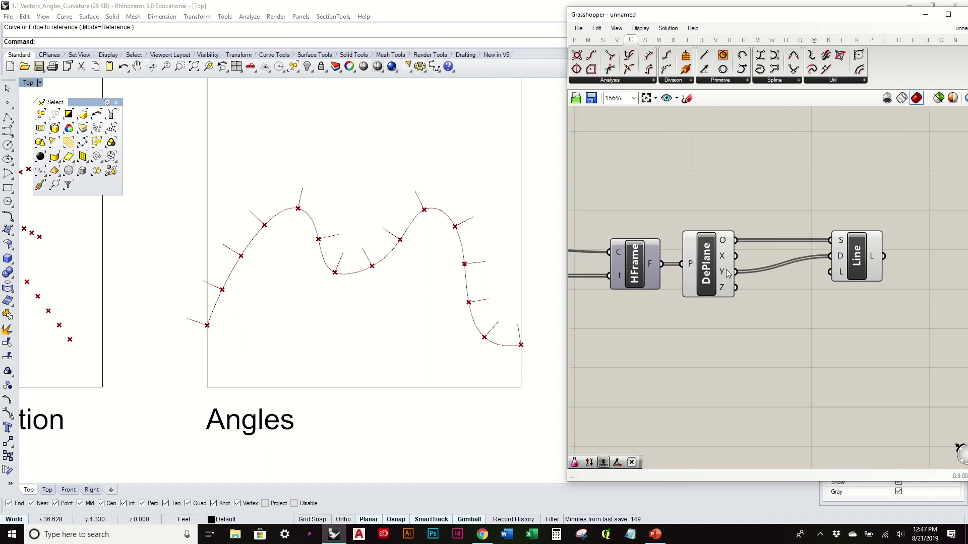
pyautogui.moveTo(725, 272)
pyautogui.moveTo(457, 199); pyautogui.dragTo(460, 216, button='right')
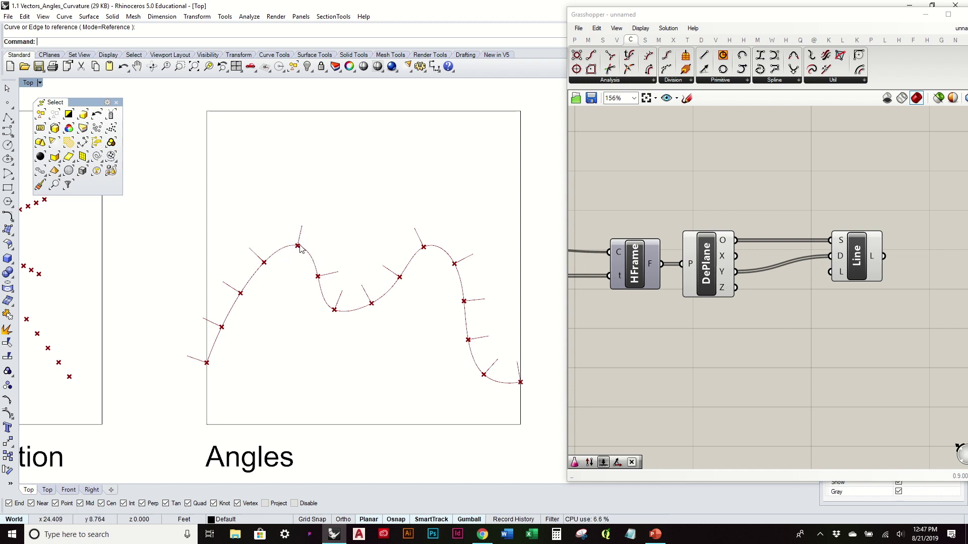
pyautogui.click(770, 180)
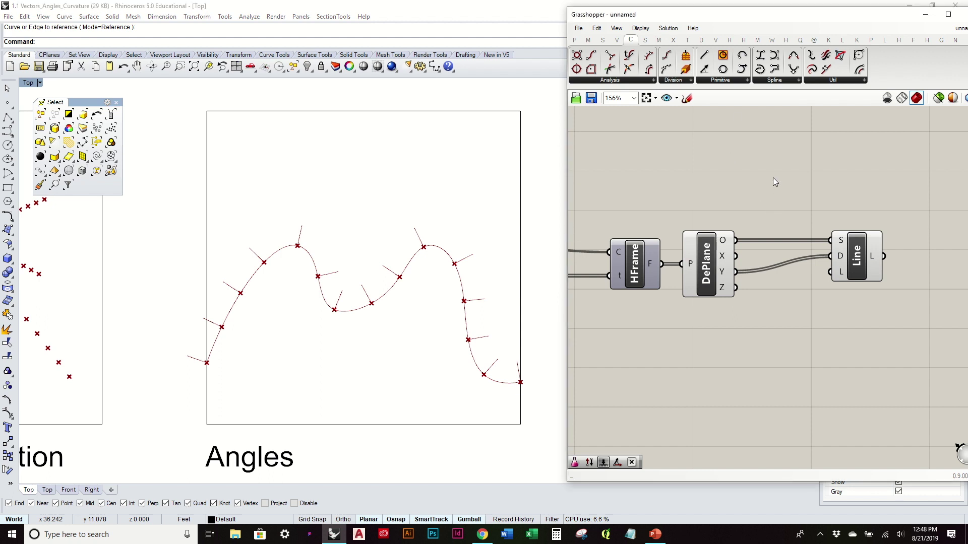
# - Add a Unit Y vector component to the canvas below the DePlane and Line components
pyautogui.click(616, 43)
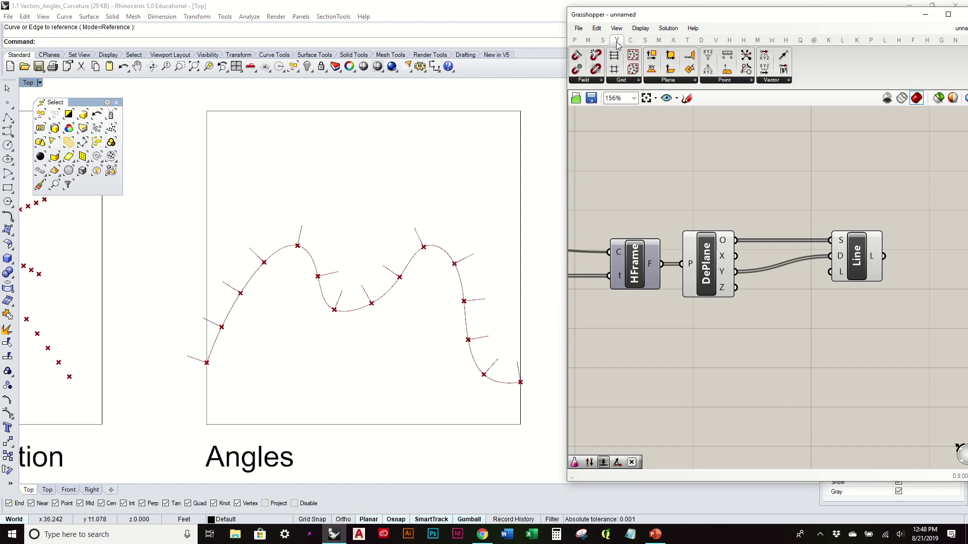
pyautogui.click(777, 84)
pyautogui.moveTo(799, 159); pyautogui.dragTo(780, 354)
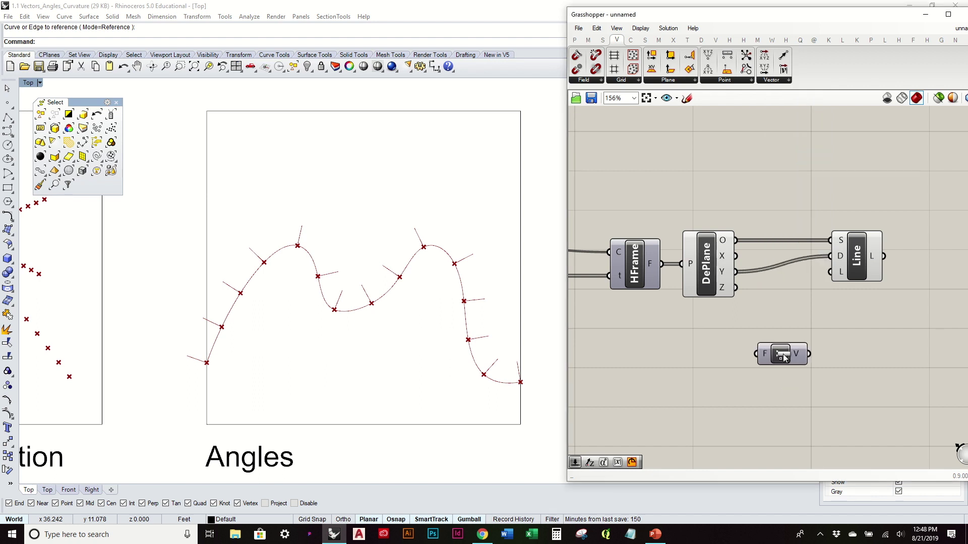
pyautogui.doubleClick(725, 375)
pyautogui.write('z')
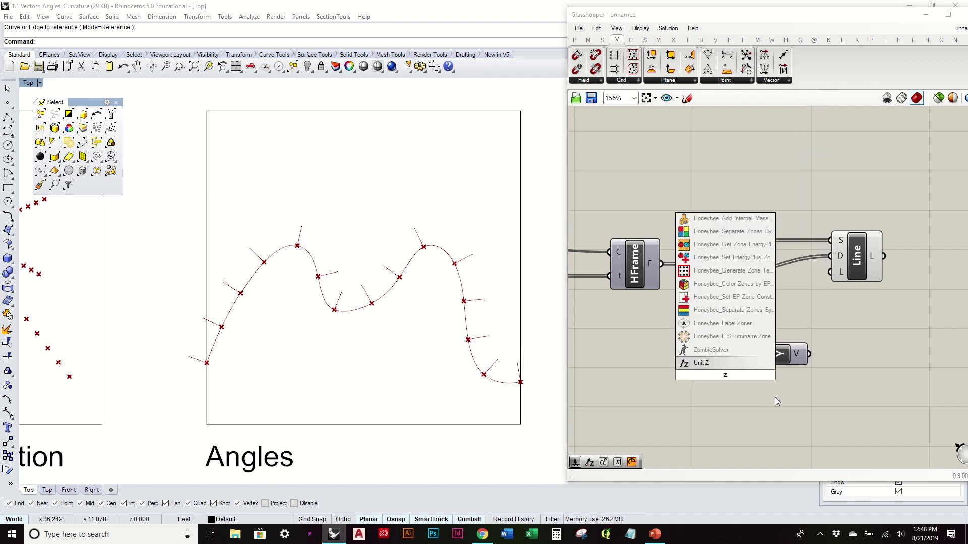
pyautogui.press('BackSpace')
pyautogui.write('y')
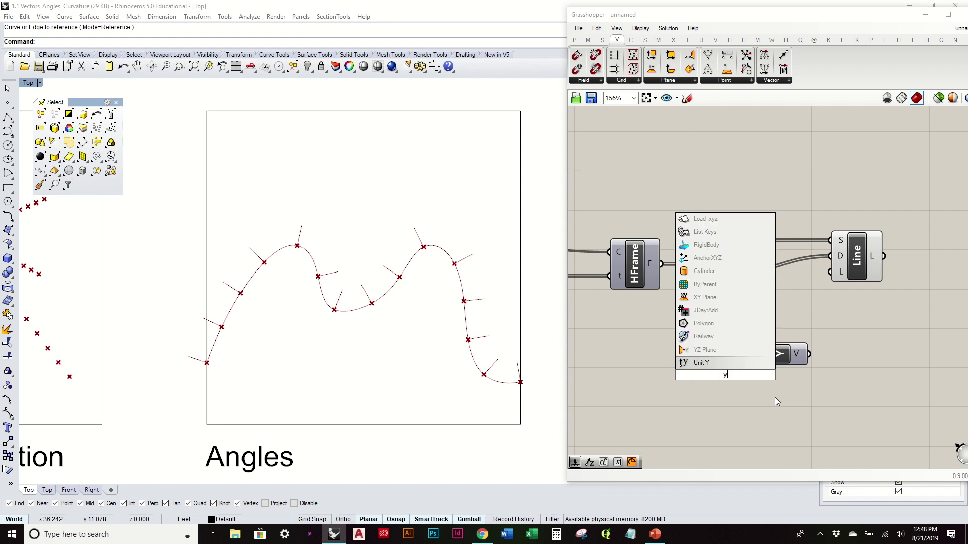
pyautogui.press('Return')
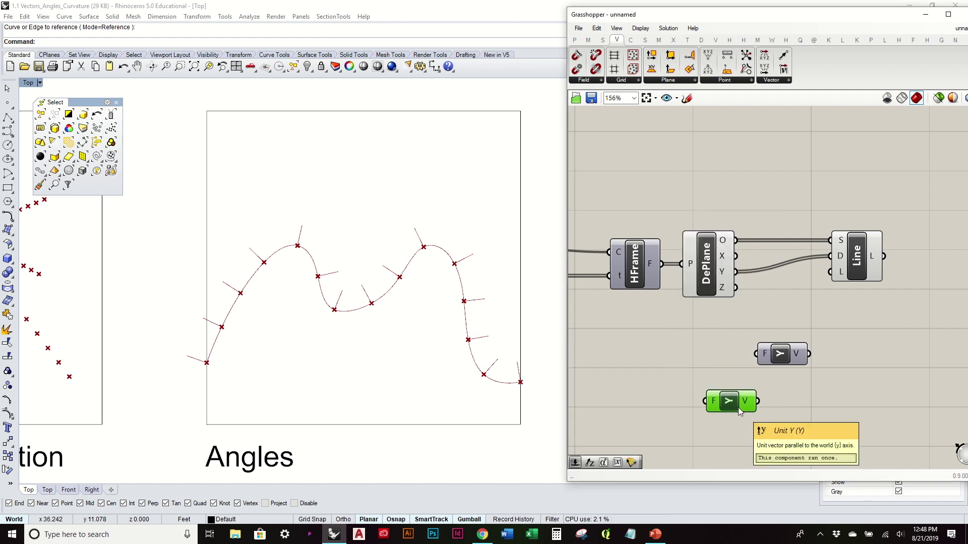
pyautogui.press('Delete')
# - Place Unit Y under DePlane and add an Angle component, wiring DePlane's Y output to A and Unit Y's V output to B
pyautogui.moveTo(782, 358); pyautogui.dragTo(746, 353, button='right')
pyautogui.moveTo(746, 353); pyautogui.dragTo(694, 363)
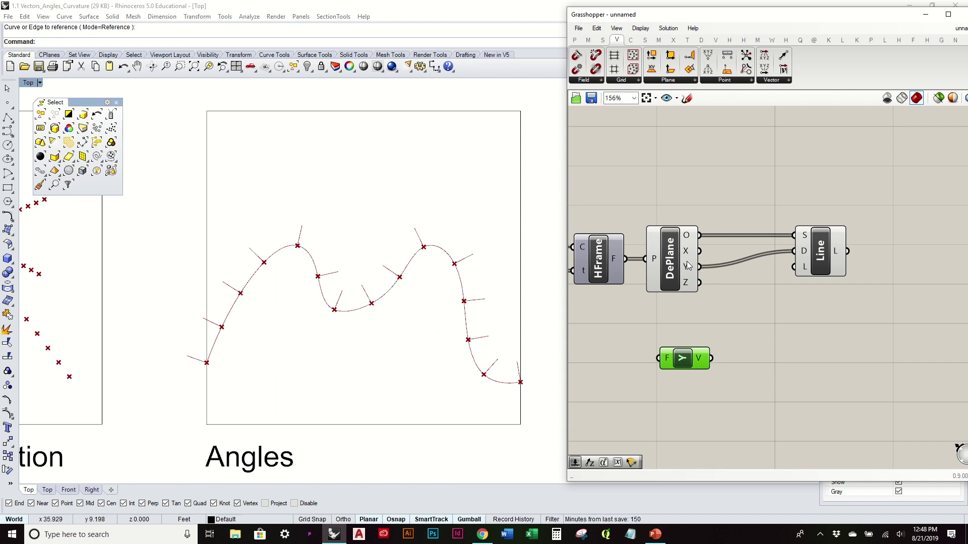
pyautogui.click(776, 81)
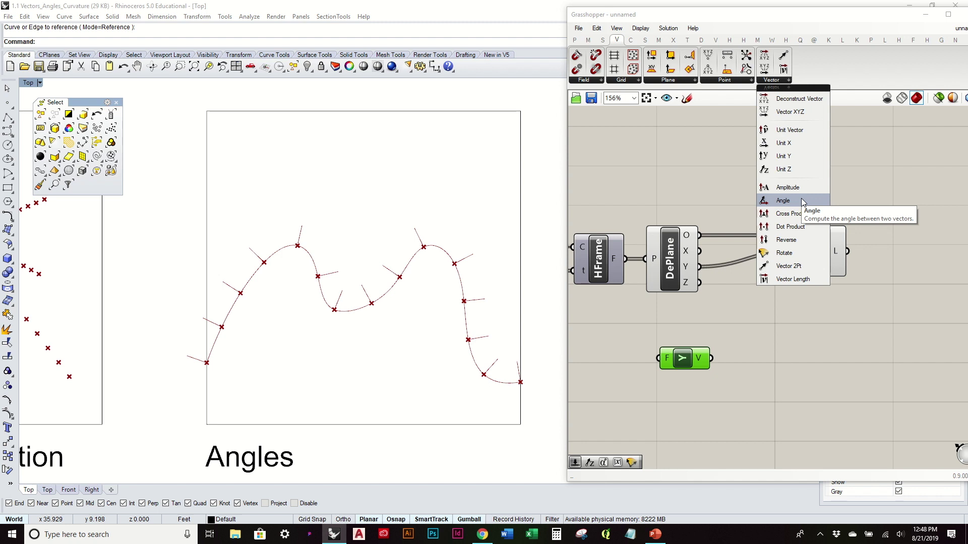
pyautogui.click(782, 201)
pyautogui.click(823, 332)
pyautogui.moveTo(699, 268); pyautogui.dragTo(795, 317)
pyautogui.moveTo(711, 359); pyautogui.dragTo(751, 362)
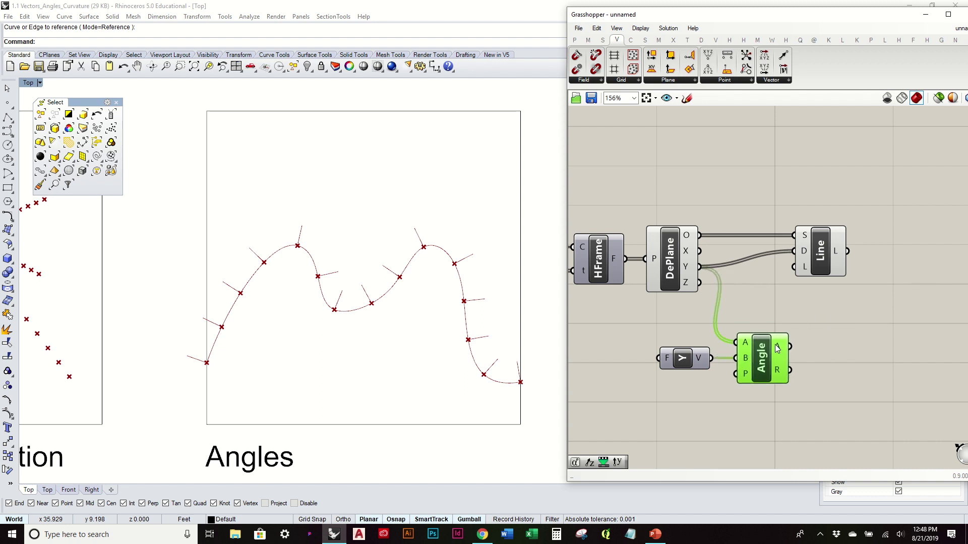
pyautogui.moveTo(777, 347); pyautogui.dragTo(716, 318, button='right')
pyautogui.moveTo(716, 318)
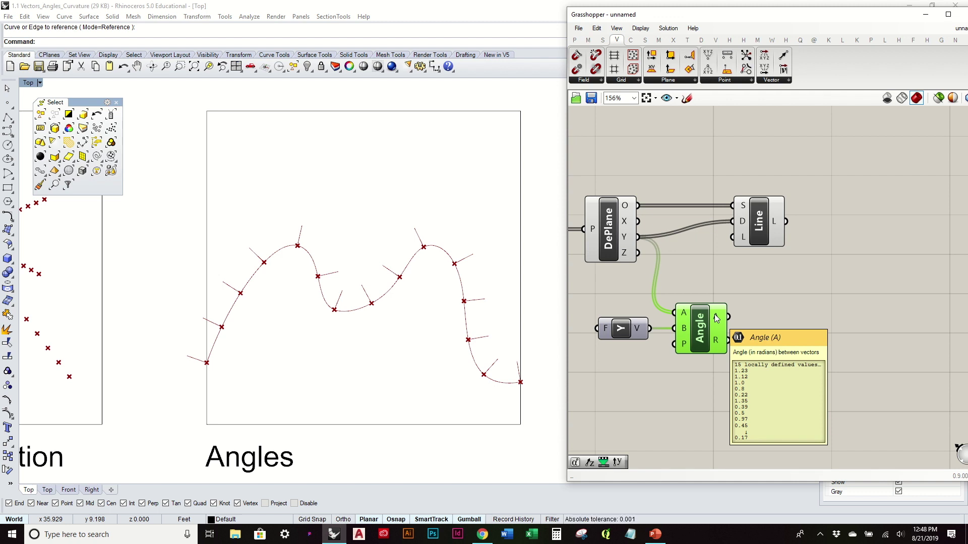
# - Add a Degrees component beside Angle and connect Angle's A output to its R input
pyautogui.click(590, 42)
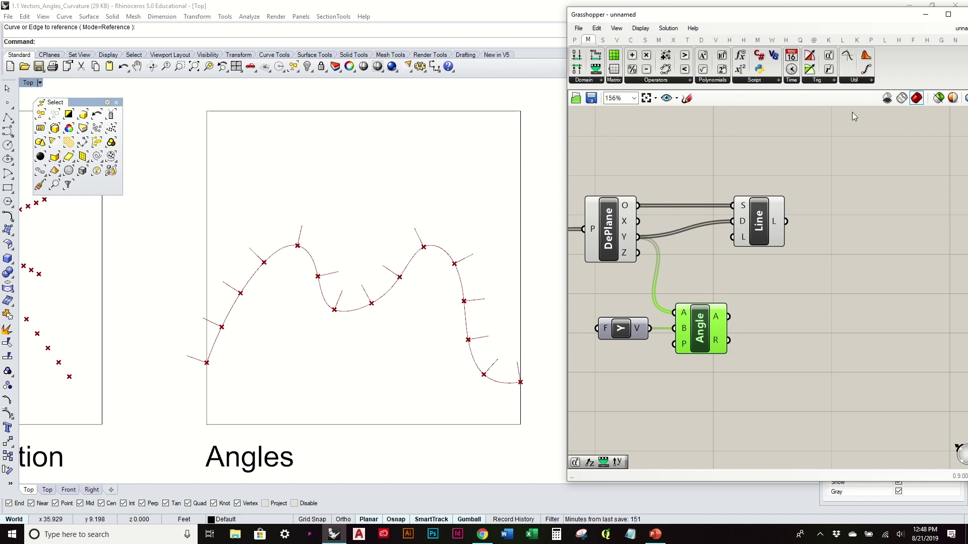
pyautogui.click(817, 82)
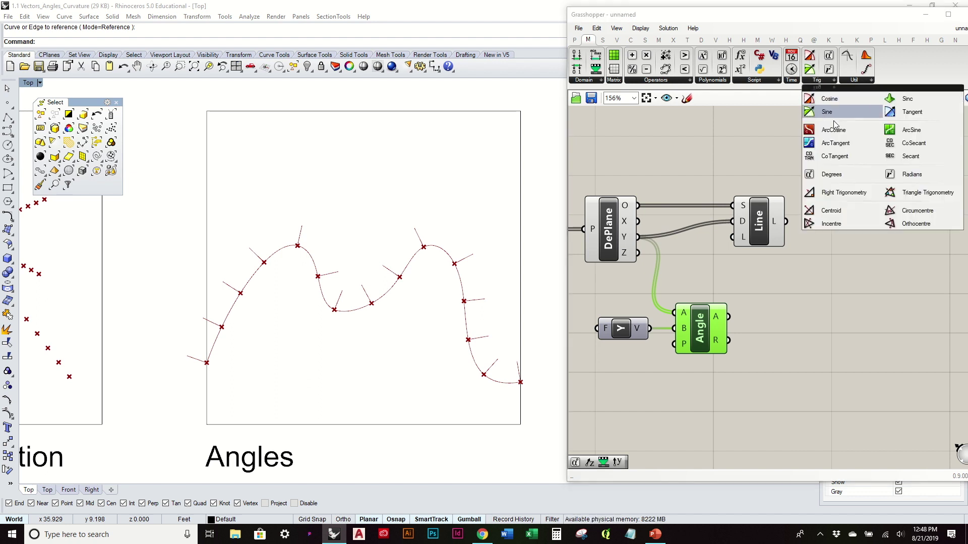
pyautogui.click(860, 176)
pyautogui.click(782, 322)
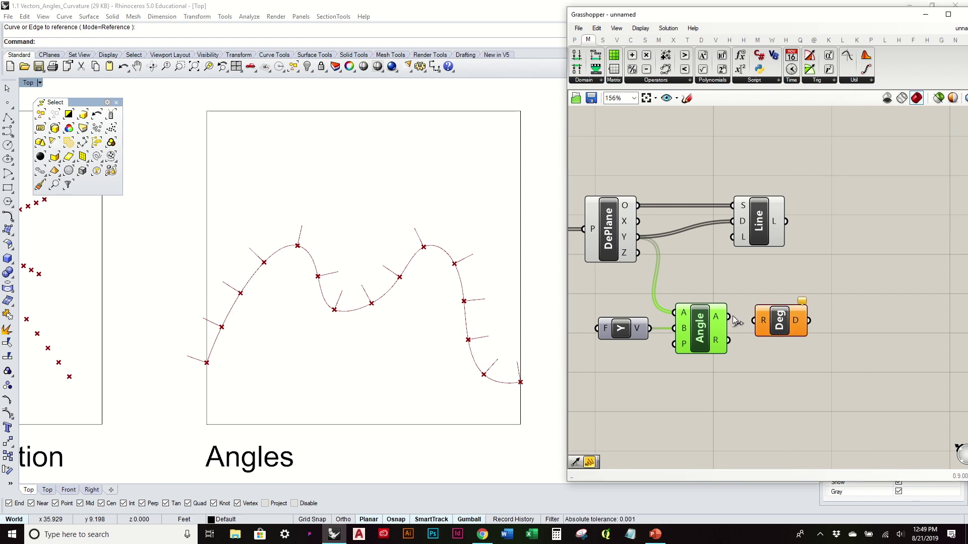
pyautogui.moveTo(753, 318); pyautogui.dragTo(755, 320)
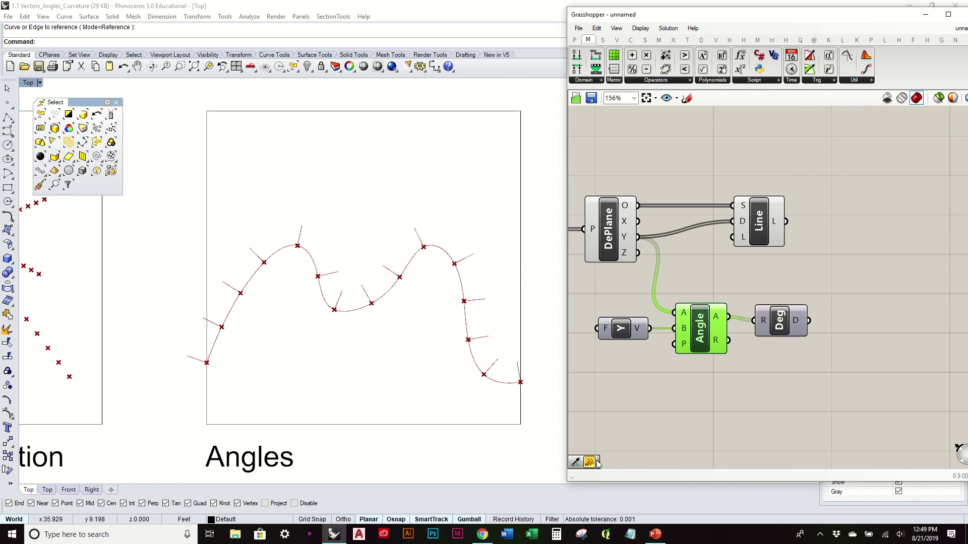
# - Add a panel beside the Degrees component and connect Degrees' D output to it
pyautogui.click(921, 323)
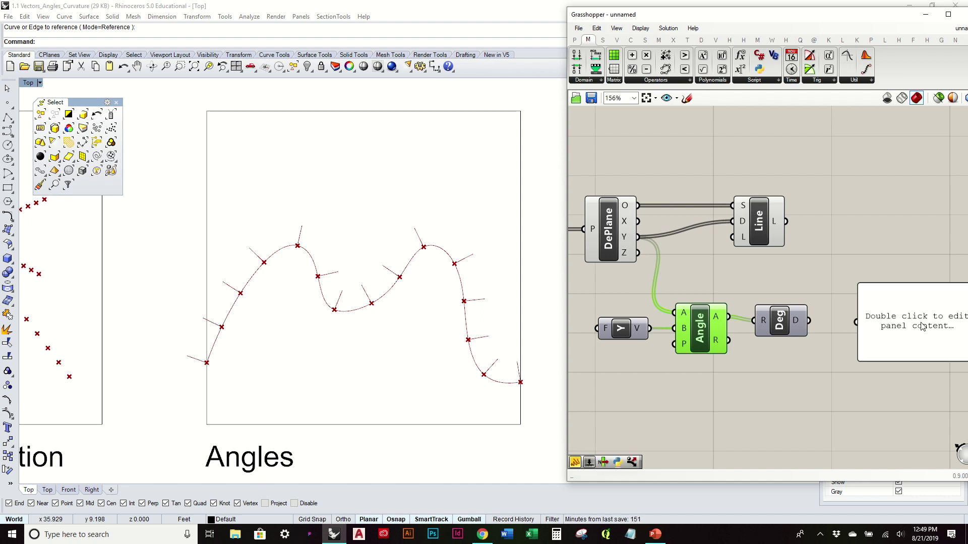
pyautogui.moveTo(856, 328); pyautogui.dragTo(855, 323)
pyautogui.moveTo(913, 338); pyautogui.dragTo(818, 342, button='right')
pyautogui.click(813, 335)
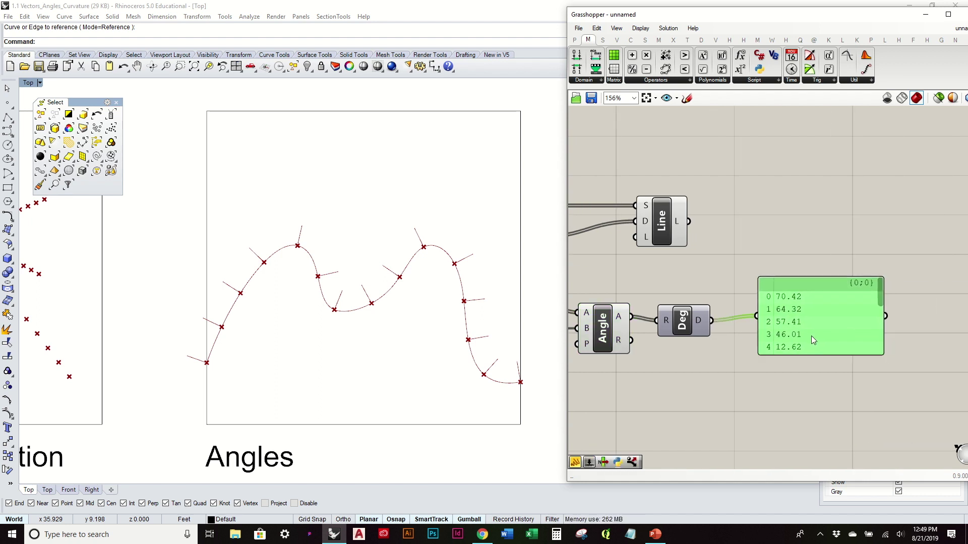
# - Enlarge the degrees panel until all angle values are listed, and position it next to the Degrees component
pyautogui.moveTo(806, 359); pyautogui.dragTo(806, 447)
pyautogui.moveTo(819, 378); pyautogui.dragTo(853, 341, button='right')
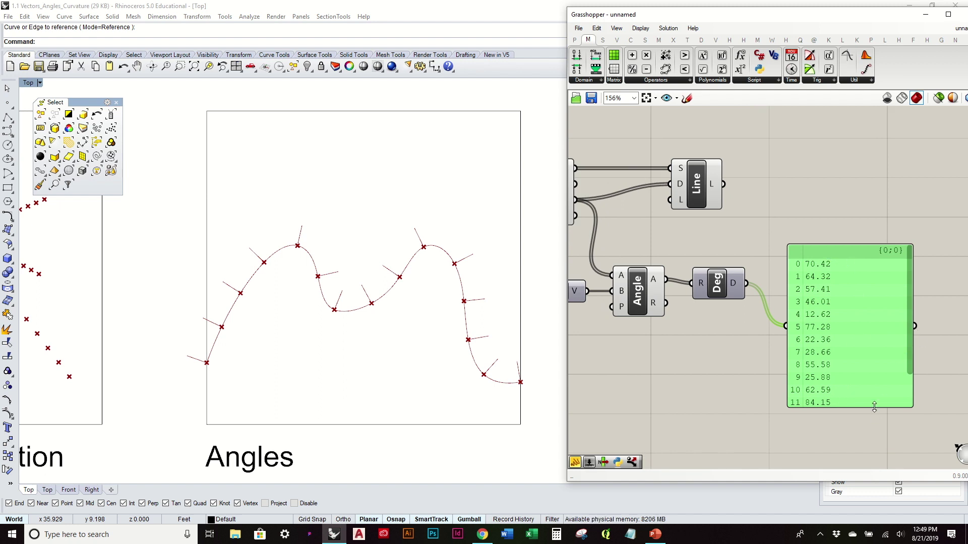
pyautogui.moveTo(874, 408); pyautogui.dragTo(867, 455)
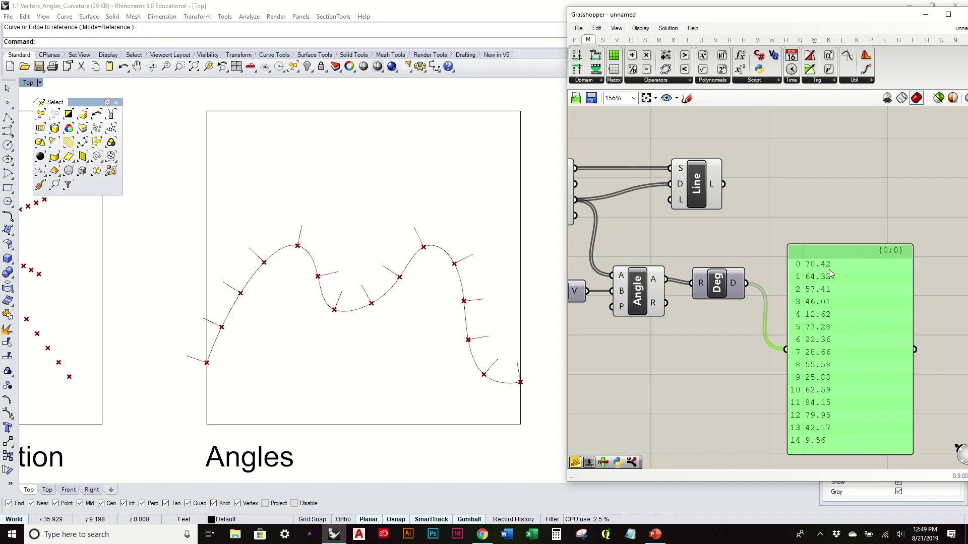
pyautogui.moveTo(855, 409); pyautogui.dragTo(849, 344)
pyautogui.click(725, 285)
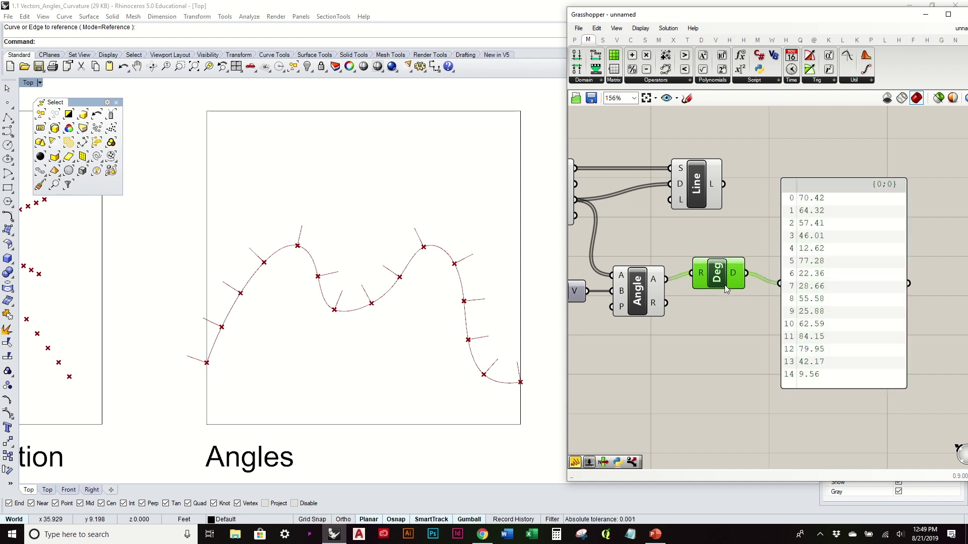
pyautogui.moveTo(829, 323); pyautogui.dragTo(823, 317)
pyautogui.scroll(-3, 767, 331)
pyautogui.moveTo(725, 319); pyautogui.dragTo(778, 282, button='right')
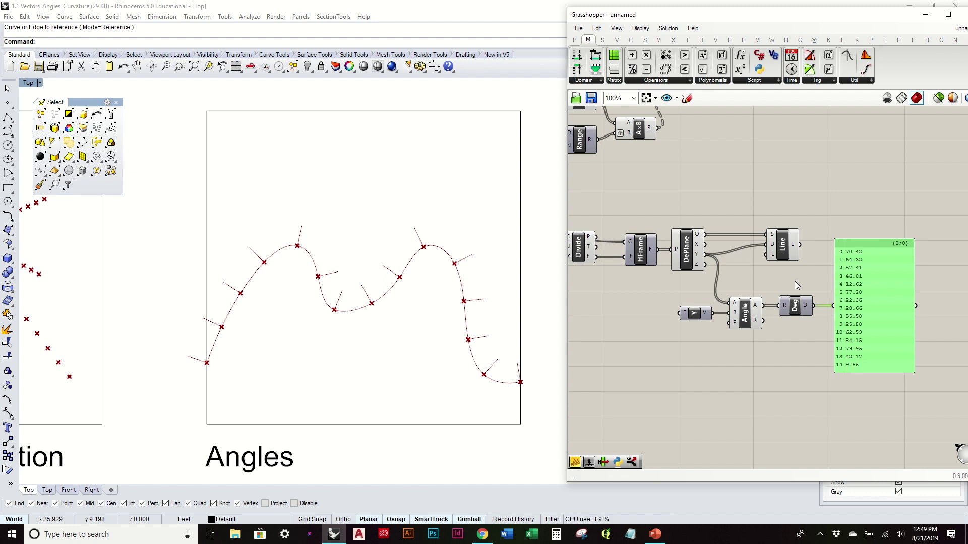
pyautogui.moveTo(795, 281); pyautogui.dragTo(737, 282, button='right')
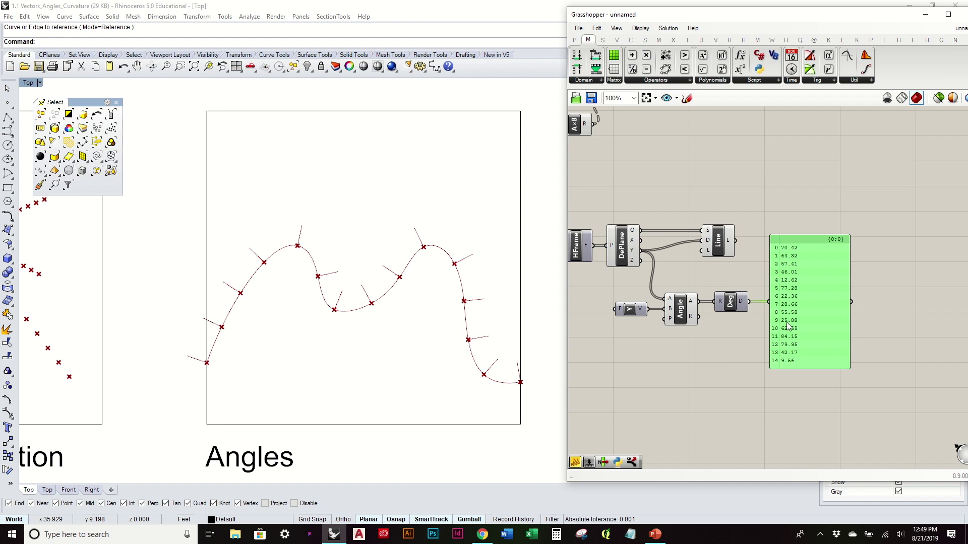
pyautogui.moveTo(808, 369); pyautogui.dragTo(822, 344)
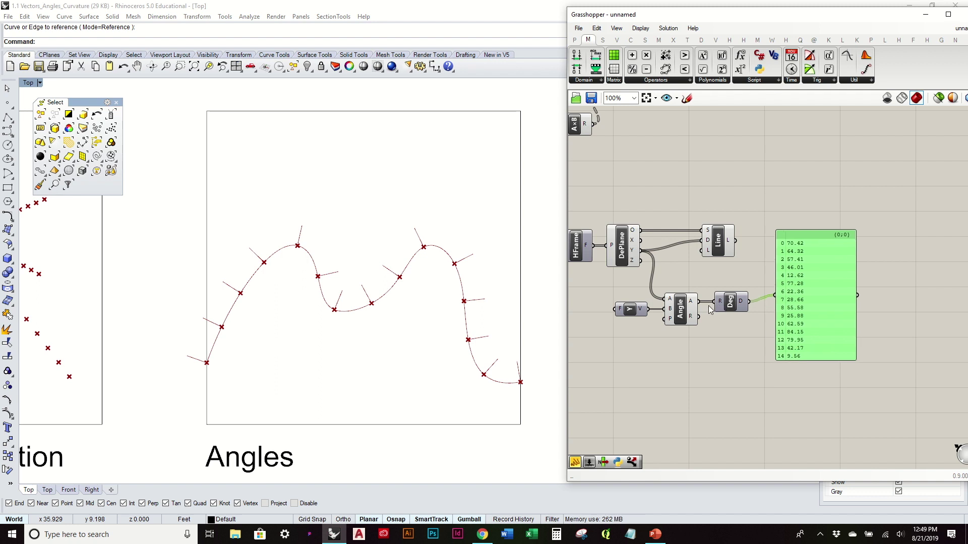
# - Add a Tangent component below Degrees and connect Angle's A output to its x input
pyautogui.moveTo(693, 302)
pyautogui.click(823, 81)
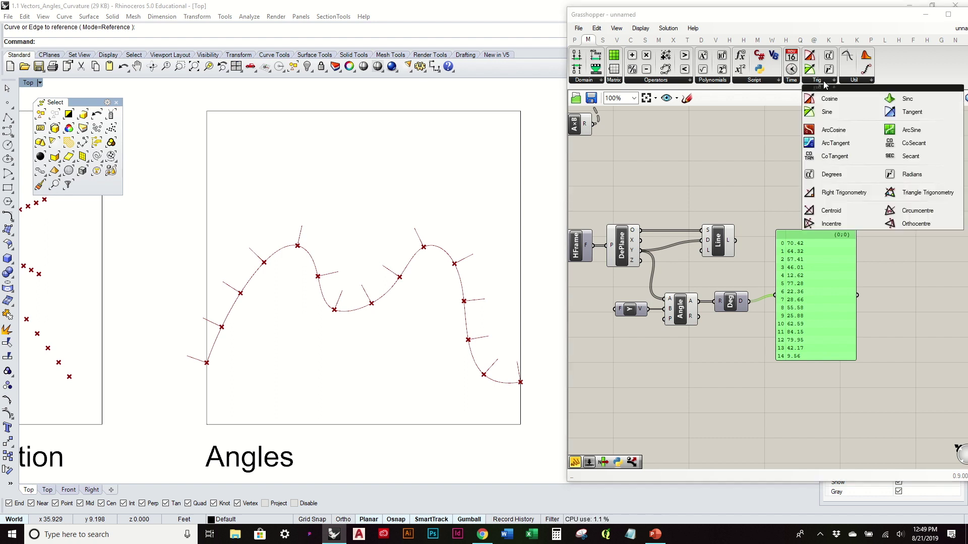
pyautogui.click(927, 113)
pyautogui.click(739, 378)
pyautogui.scroll(2, 732, 364)
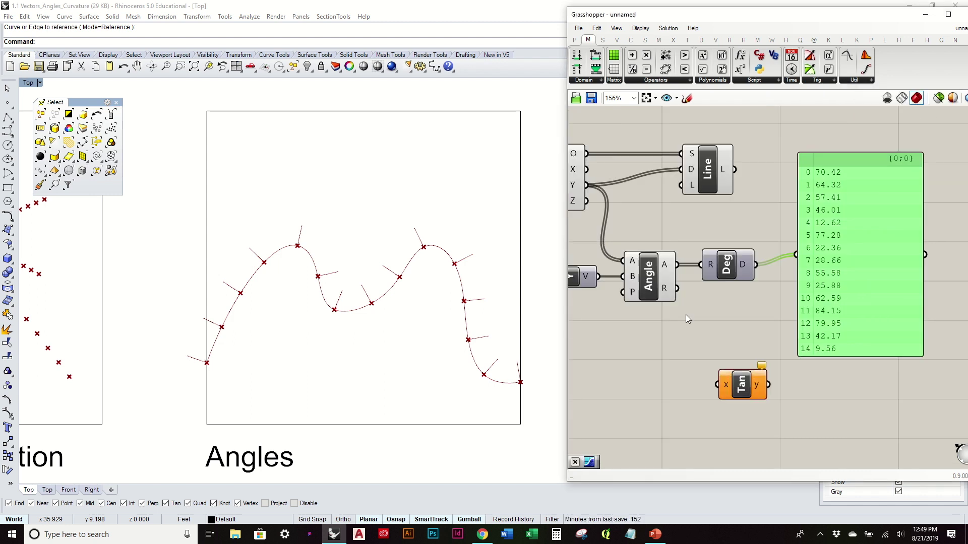
pyautogui.moveTo(677, 264); pyautogui.dragTo(717, 384)
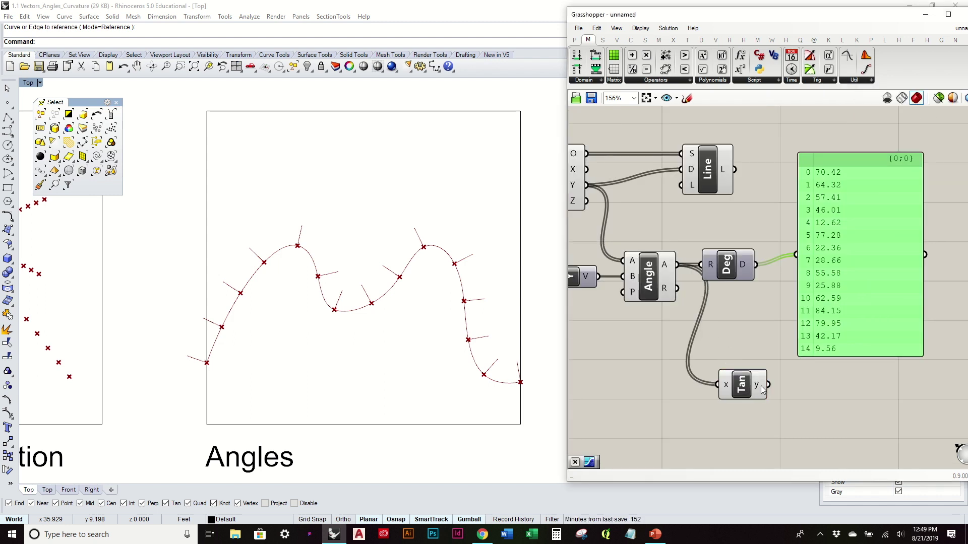
pyautogui.moveTo(760, 386); pyautogui.dragTo(757, 335, button='right')
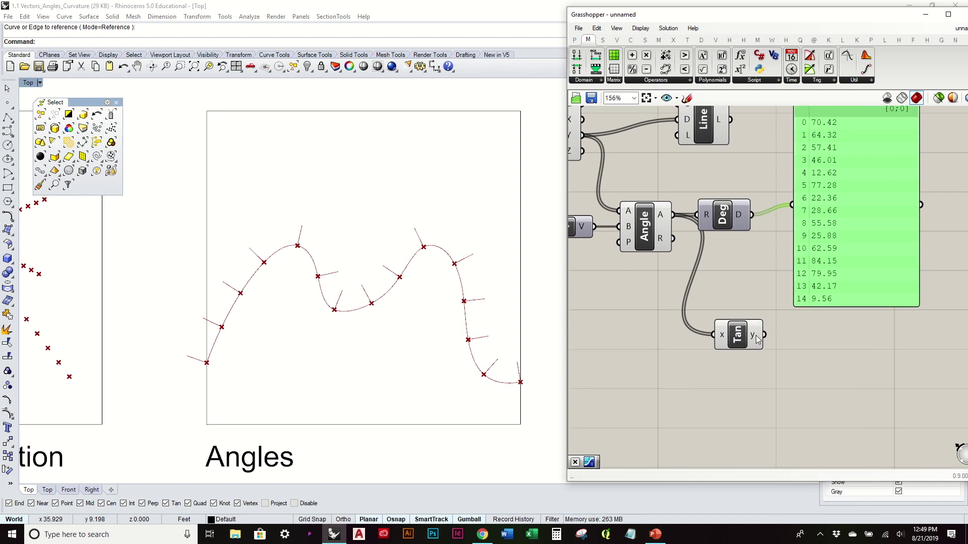
# - Shift the Tangent component aside, add a Multiplication component beside it and connect Tangent's y output to input A
pyautogui.moveTo(757, 339)
pyautogui.moveTo(732, 337); pyautogui.dragTo(715, 359)
pyautogui.moveTo(646, 55); pyautogui.dragTo(806, 370)
pyautogui.moveTo(749, 357); pyautogui.dragTo(780, 361)
# - Create a panel containing 100, shrink it under the Tangent component and connect it to Multiplication's B input
pyautogui.doubleClick(717, 405)
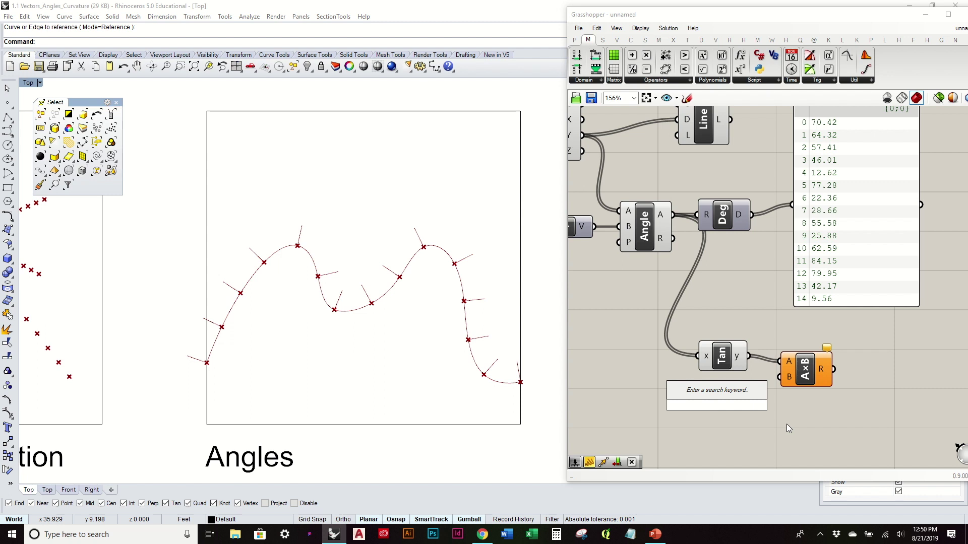
pyautogui.write('"')
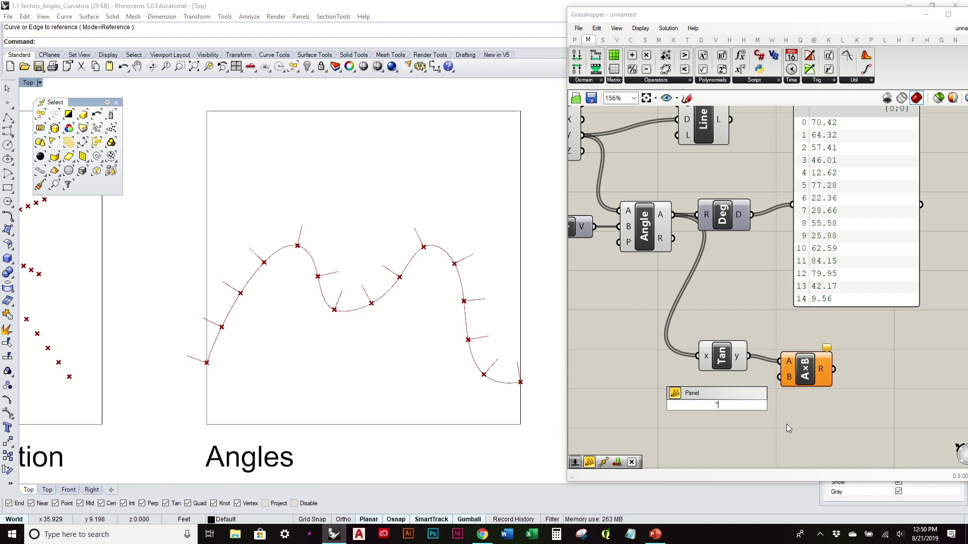
pyautogui.write('100')
pyautogui.press('Return')
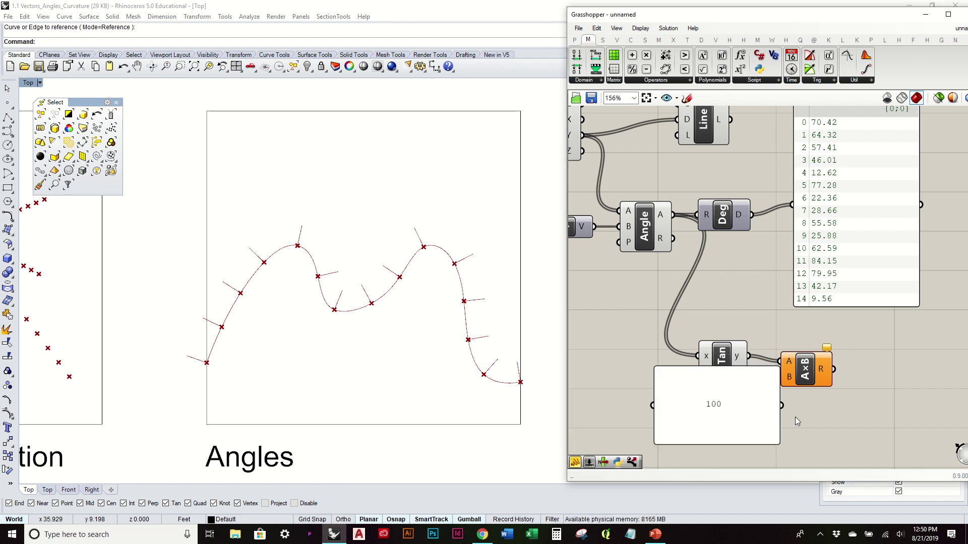
pyautogui.moveTo(767, 368); pyautogui.dragTo(725, 390)
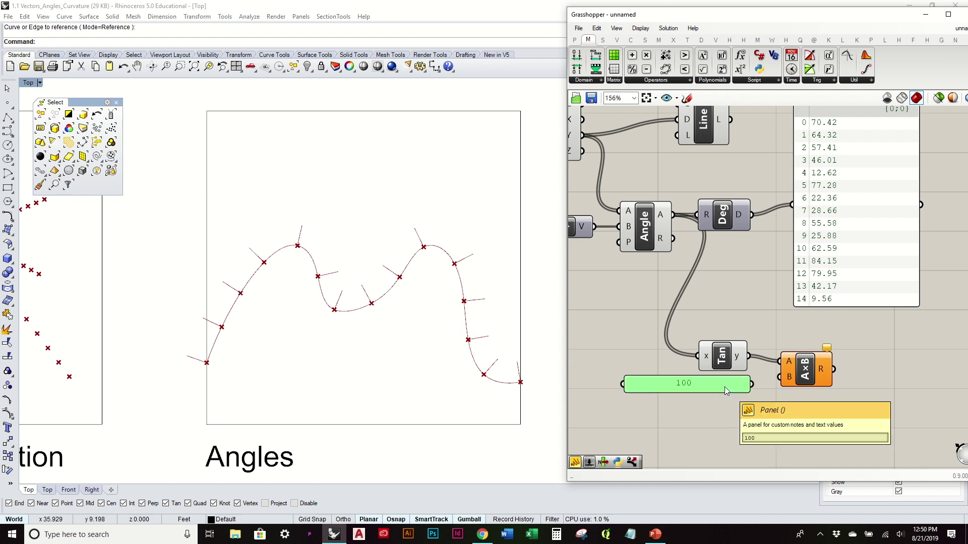
pyautogui.moveTo(752, 385); pyautogui.dragTo(780, 377)
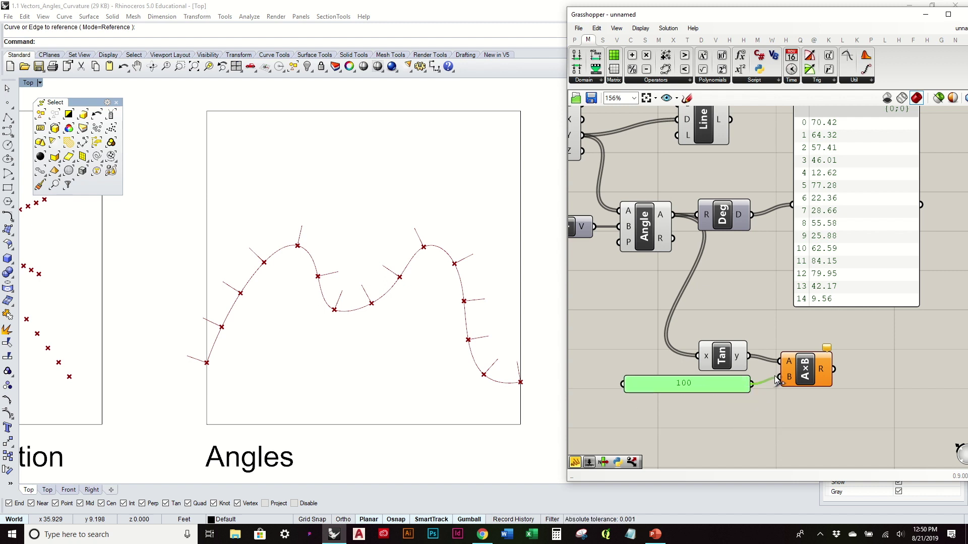
pyautogui.moveTo(818, 372); pyautogui.dragTo(650, 401, button='right')
pyautogui.click(638, 403)
pyautogui.click(682, 370)
# - Move the degrees panel farther away from the Degrees component
pyautogui.scroll(-2, 682, 370)
pyautogui.moveTo(683, 370); pyautogui.dragTo(751, 363, button='right')
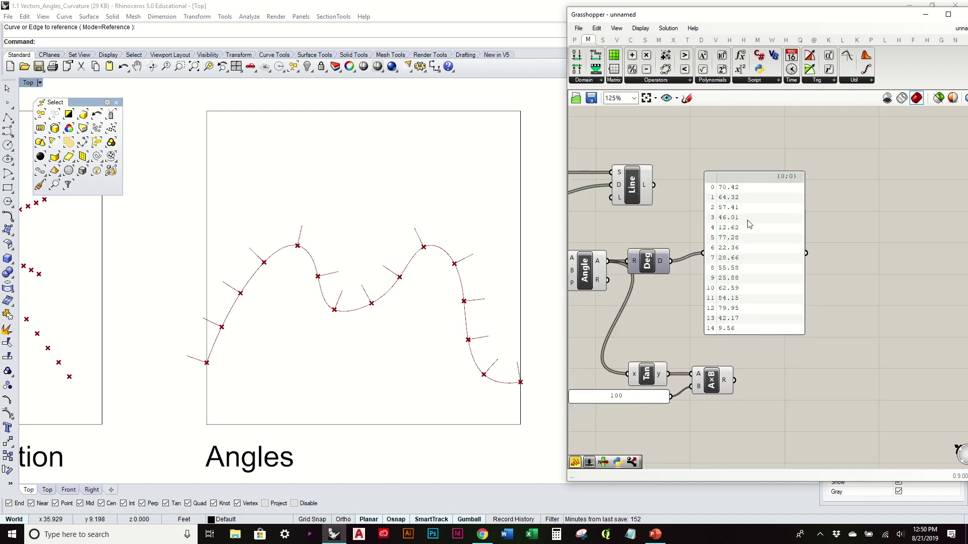
pyautogui.scroll(2, 742, 220)
pyautogui.moveTo(751, 231); pyautogui.dragTo(826, 246)
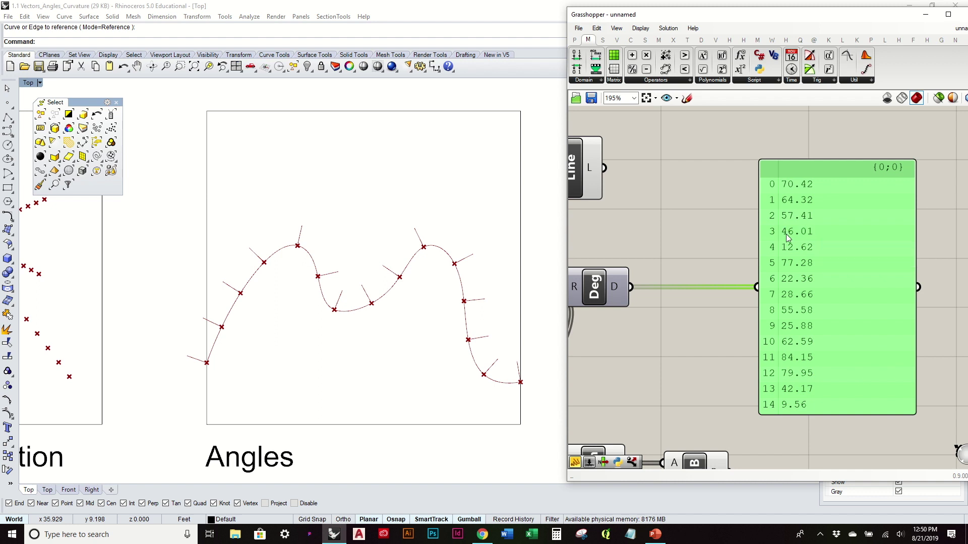
pyautogui.scroll(-2, 812, 231)
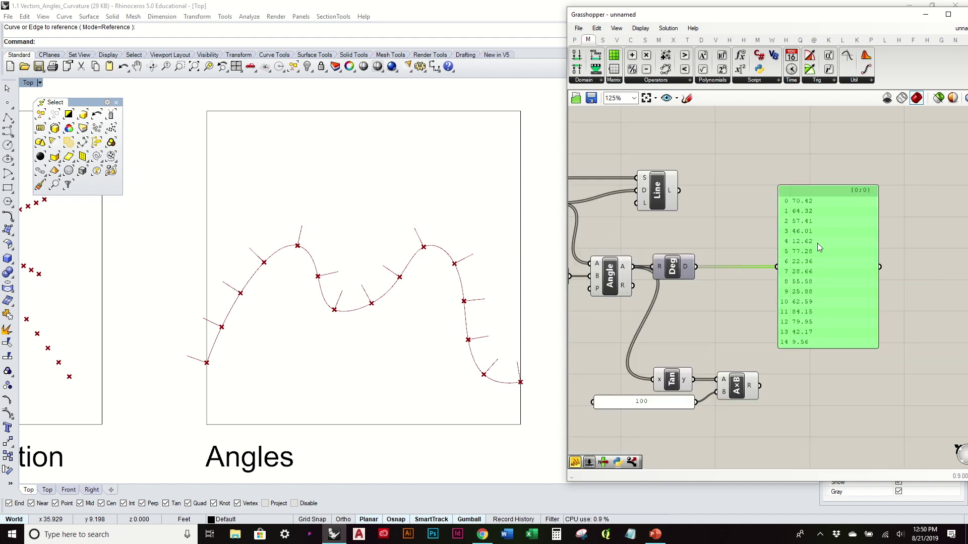
# - Duplicate the degrees panel below the original, feed the copy from Multiplication's R output and compare the tangent percentages with the angles
pyautogui.keyDown('alt'); pyautogui.moveTo(818, 243); pyautogui.dragTo(821, 401); pyautogui.keyUp('alt')
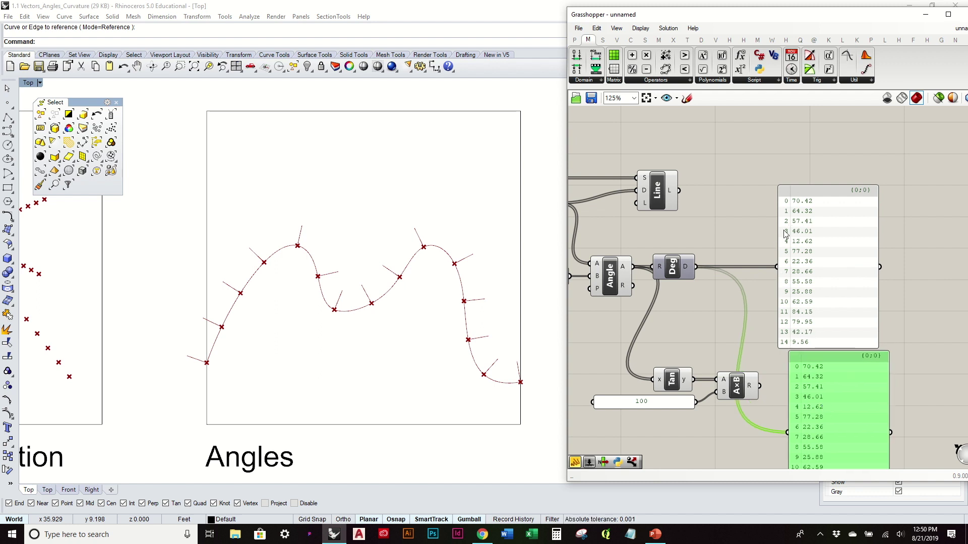
pyautogui.moveTo(760, 386); pyautogui.dragTo(788, 431)
pyautogui.scroll(2, 817, 409)
pyautogui.scroll(1, 818, 409)
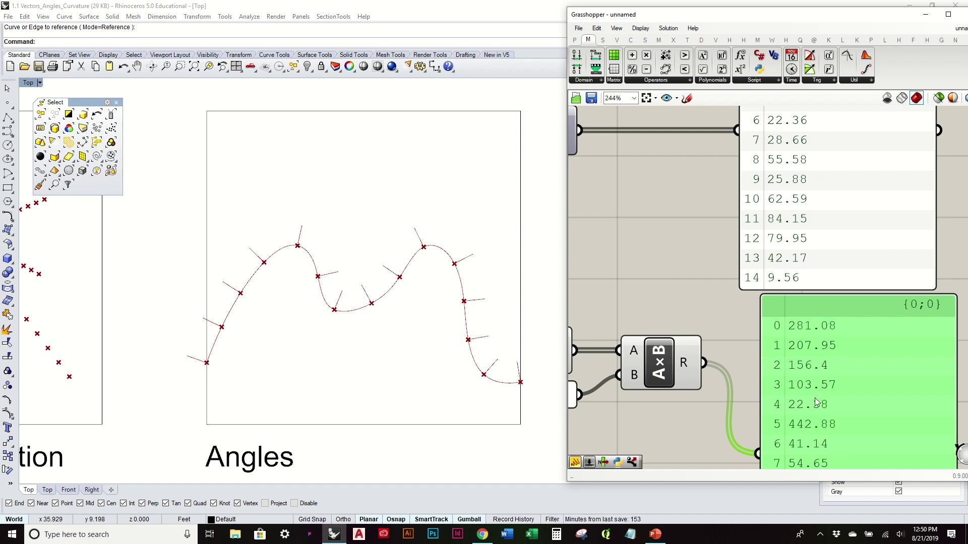
pyautogui.scroll(-2, 807, 386)
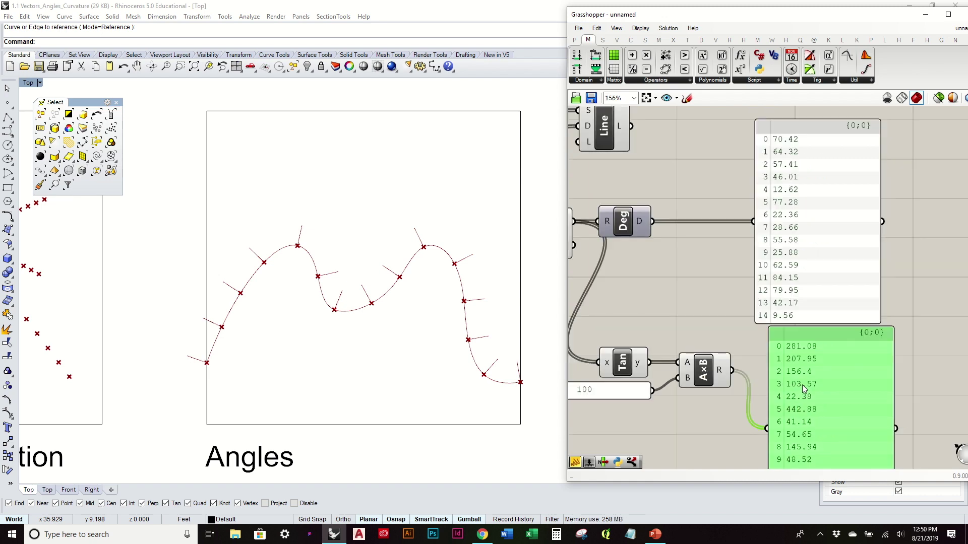
pyautogui.scroll(2, 805, 388)
pyautogui.scroll(-2, 807, 333)
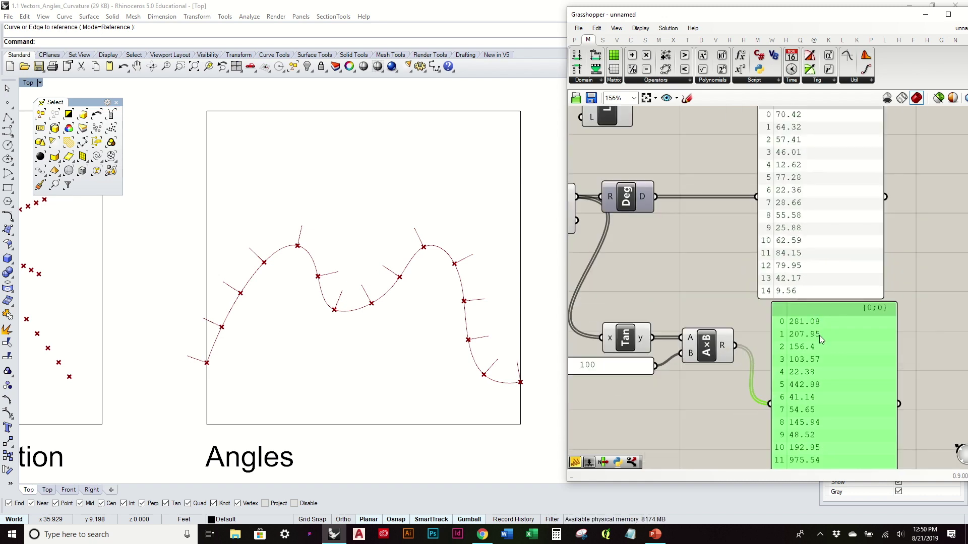
pyautogui.scroll(-1, 803, 330)
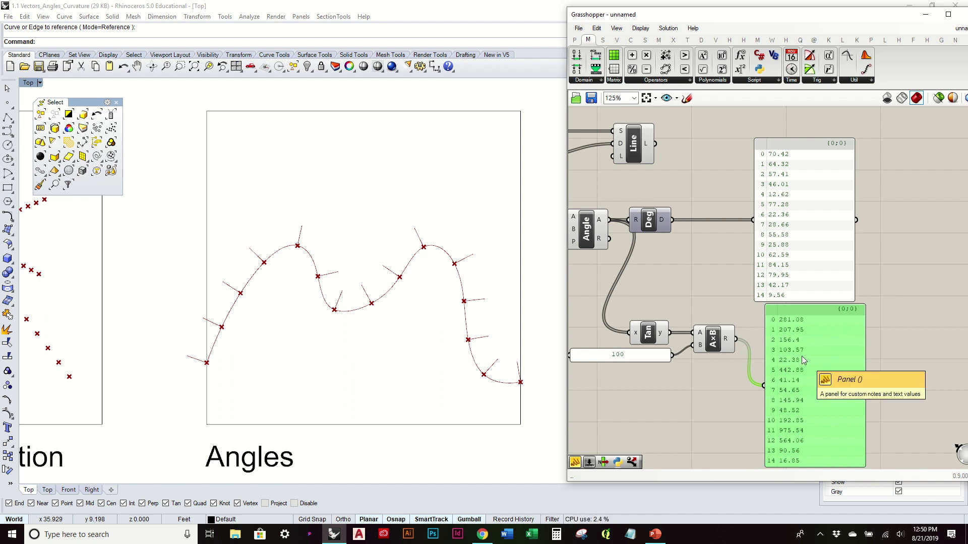
# - Delete the panel fed by Multiplication and the panel fed by Degrees
pyautogui.moveTo(803, 359); pyautogui.dragTo(795, 363)
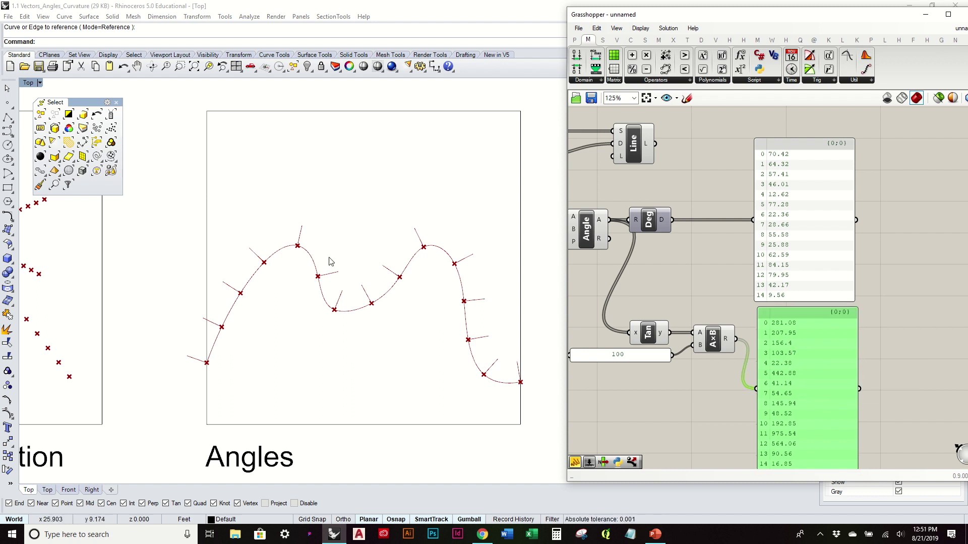
pyautogui.press('Delete')
pyautogui.moveTo(798, 268); pyautogui.dragTo(890, 333, button='right')
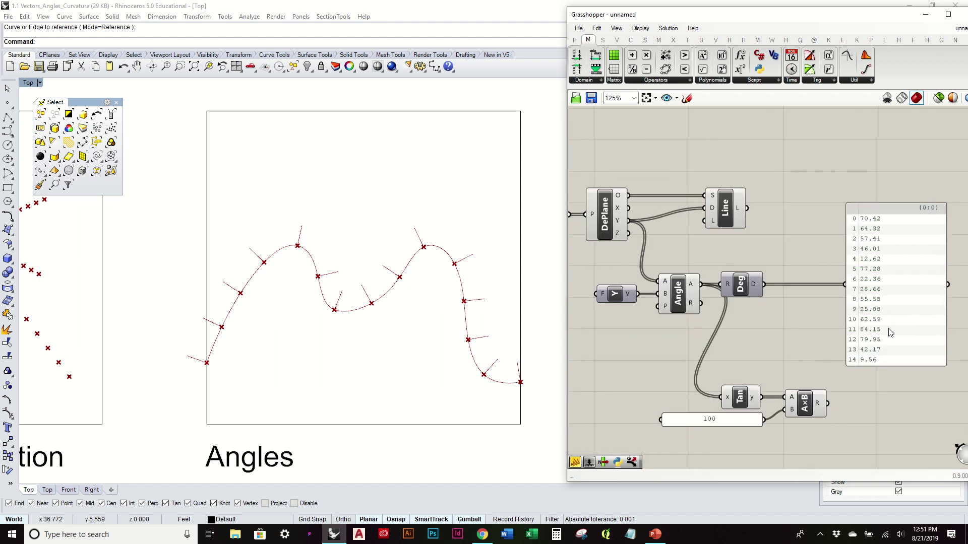
pyautogui.click(884, 322)
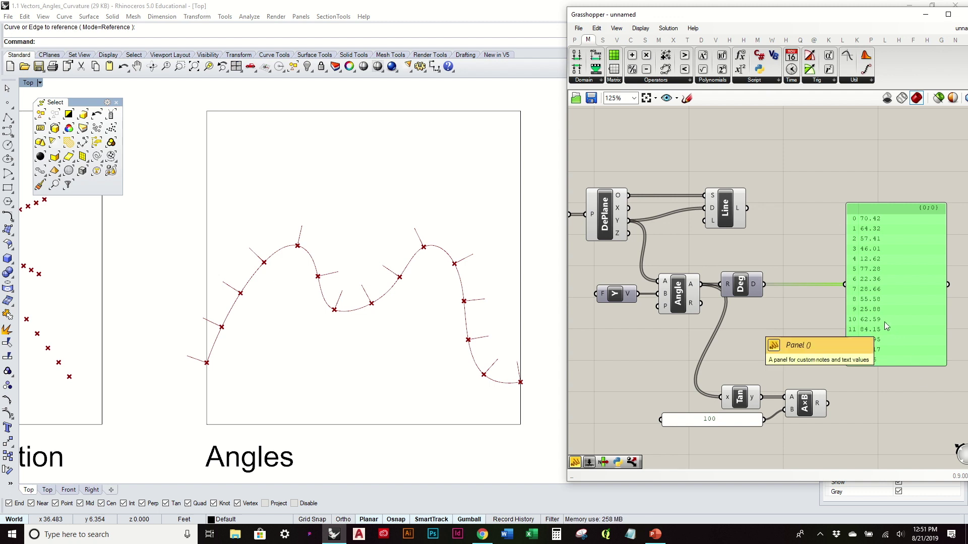
pyautogui.press('Delete')
# - Move Tangent, Multiplication and the 100 panel together up under Degrees, and shift Degrees away from Angle above Multiplication
pyautogui.moveTo(832, 456); pyautogui.dragTo(656, 374)
pyautogui.moveTo(739, 397); pyautogui.dragTo(742, 343)
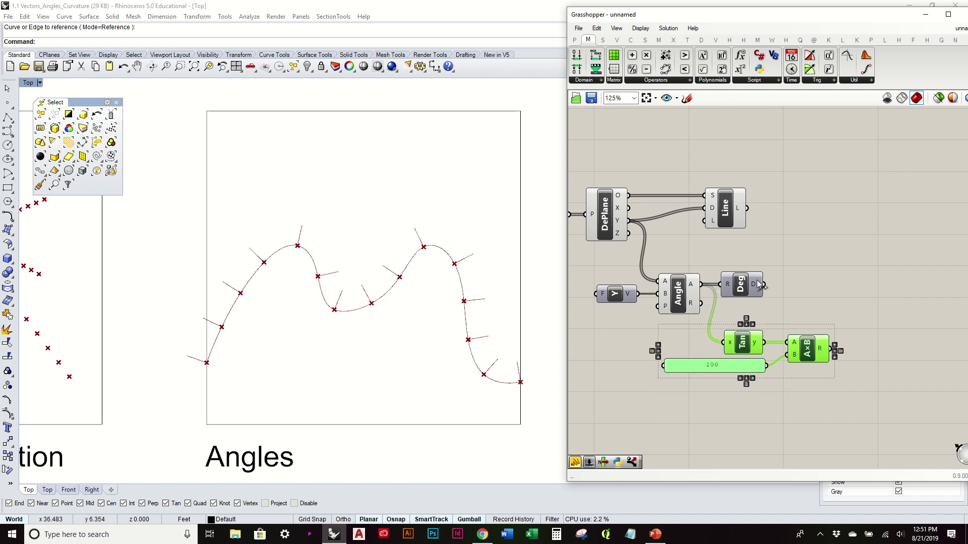
pyautogui.click(786, 285)
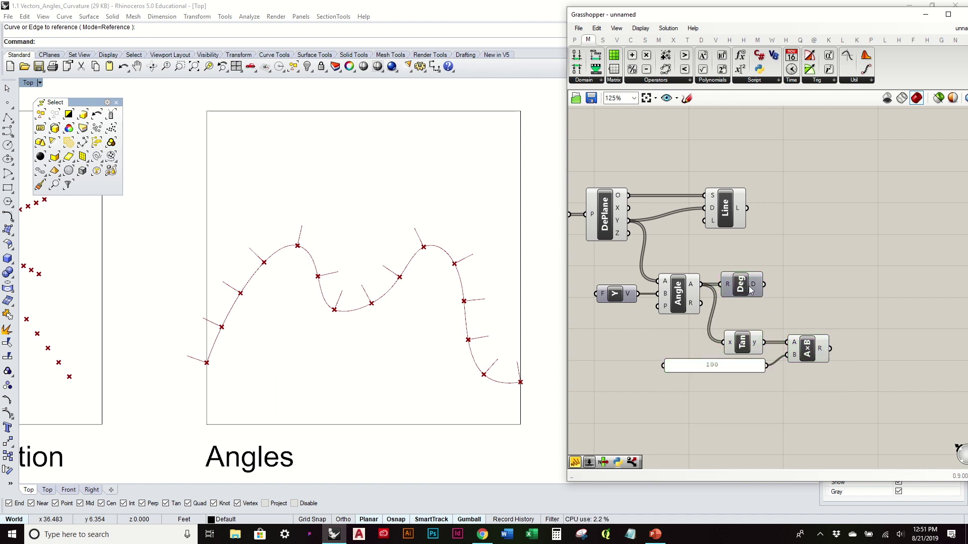
pyautogui.moveTo(750, 290); pyautogui.dragTo(813, 294)
pyautogui.click(809, 270)
pyautogui.moveTo(809, 270); pyautogui.dragTo(793, 305, button='right')
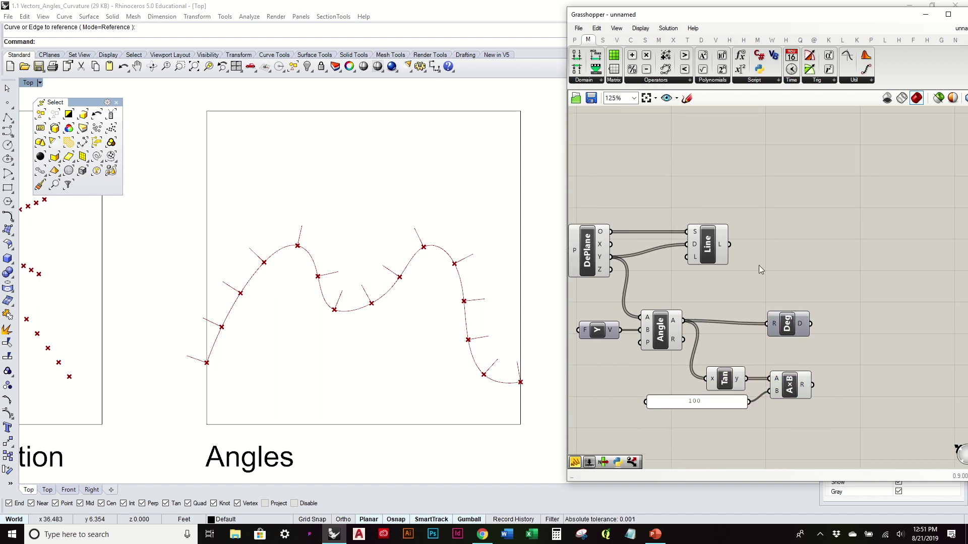
# - Highlight the perpendicular lines along the wavy curve by selecting the Line component, and nudge that component slightly
pyautogui.click(712, 252)
pyautogui.click(765, 227)
pyautogui.moveTo(337, 274); pyautogui.dragTo(372, 296, button='right')
pyautogui.moveTo(706, 245); pyautogui.dragTo(709, 244)
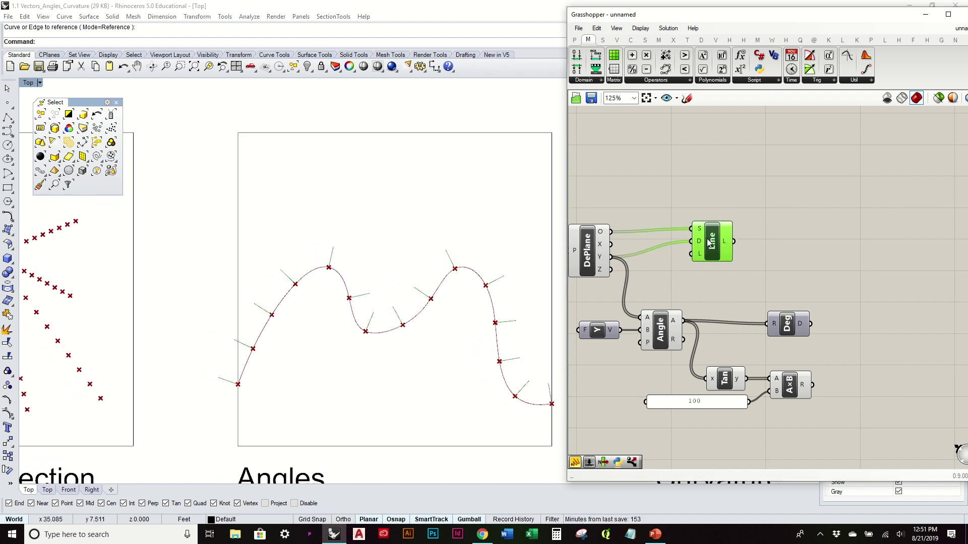
pyautogui.click(702, 177)
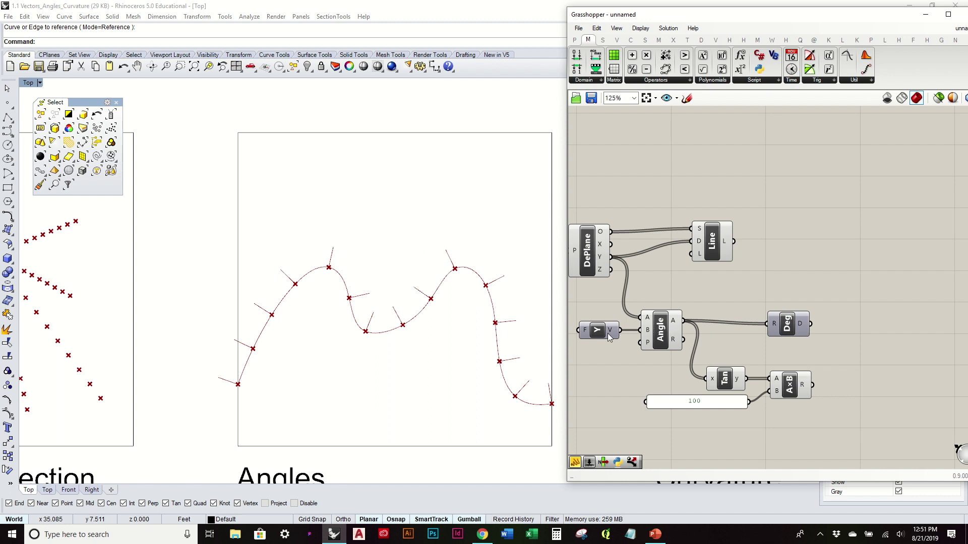
# - Duplicate the Line component above the original, keeping its connections from DePlane
pyautogui.click(714, 251)
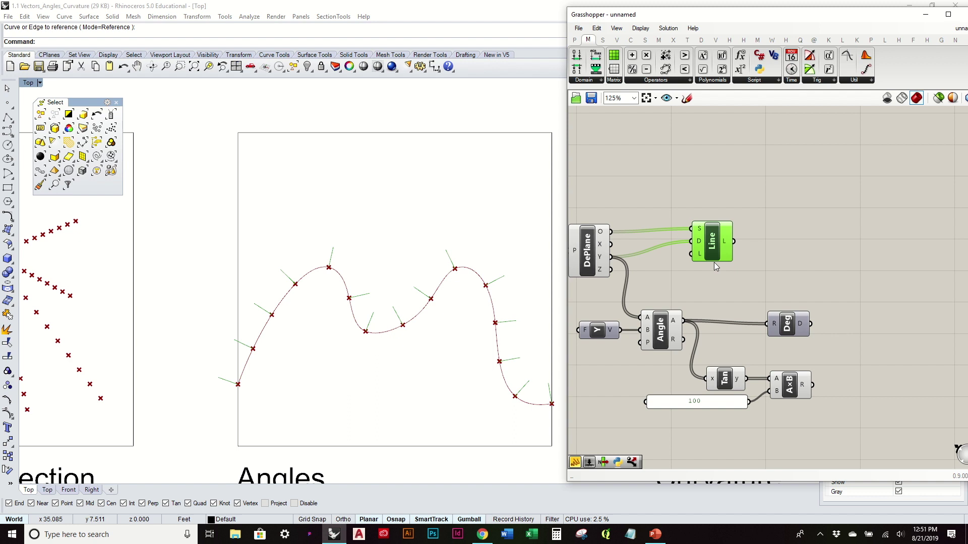
pyautogui.keyDown('alt'); pyautogui.moveTo(716, 261); pyautogui.dragTo(720, 202); pyautogui.keyUp('alt')
pyautogui.moveTo(691, 232); pyautogui.dragTo(750, 251, button='right')
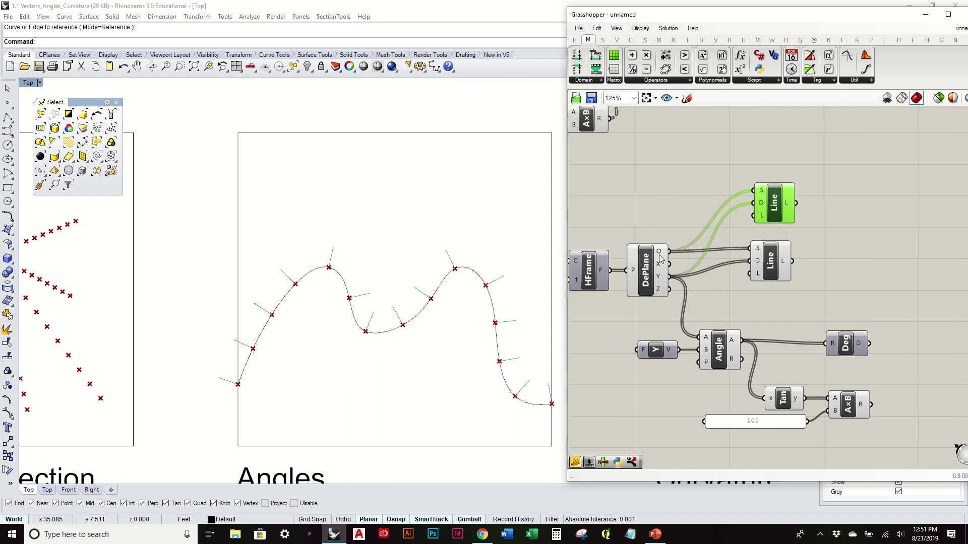
# - Connect the Unit Y vector to the direction input of the upper Line component and inspect the vertical lines along the curve
pyautogui.moveTo(762, 206)
pyautogui.moveTo(678, 350); pyautogui.dragTo(755, 205)
pyautogui.scroll(5, 353, 272)
pyautogui.scroll(-3, 418, 252)
pyautogui.moveTo(428, 258); pyautogui.dragTo(351, 256, button='right')
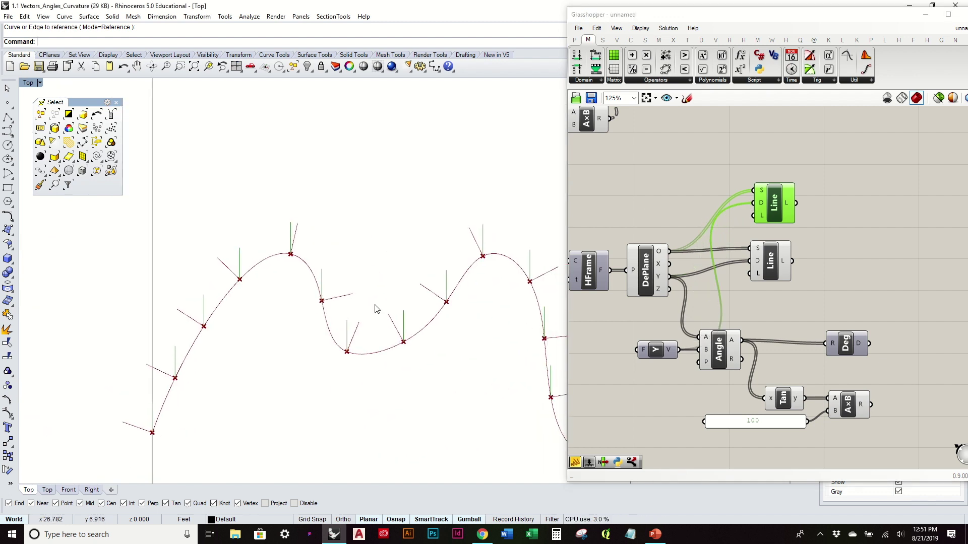
pyautogui.scroll(-2, 487, 262)
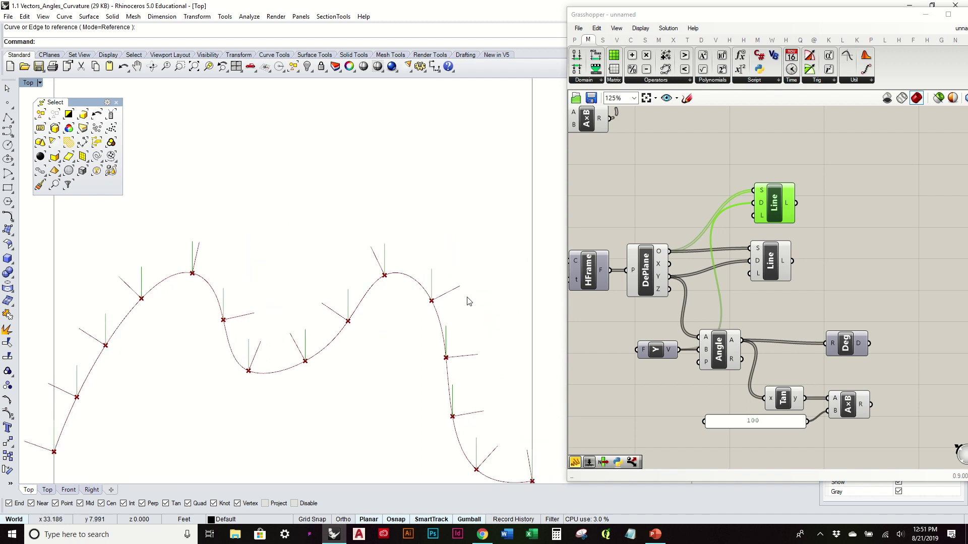
pyautogui.scroll(-2, 466, 303)
# - Nudge the upper Line component slightly and keep it selected to highlight the vertical lines along the wavy curve
pyautogui.click(868, 237)
pyautogui.moveTo(868, 237); pyautogui.dragTo(735, 238, button='right')
pyautogui.moveTo(679, 215); pyautogui.dragTo(678, 216)
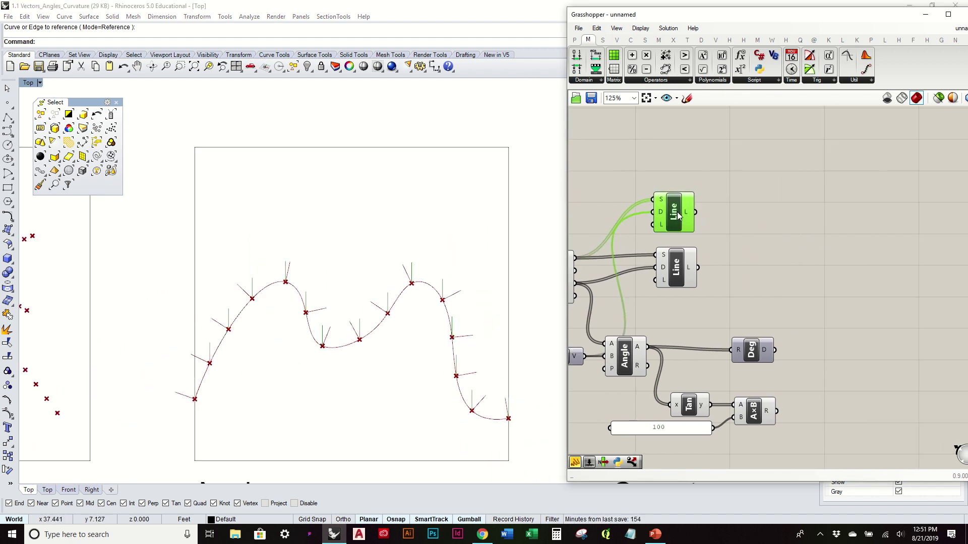
pyautogui.click(718, 214)
pyautogui.moveTo(675, 213); pyautogui.dragTo(677, 211)
pyautogui.scroll(4, 408, 269)
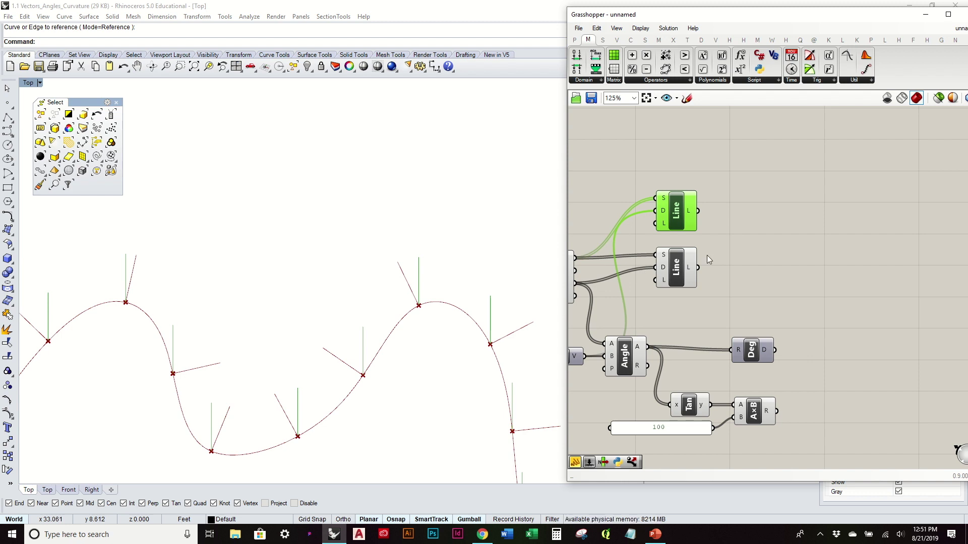
pyautogui.scroll(-2, 706, 256)
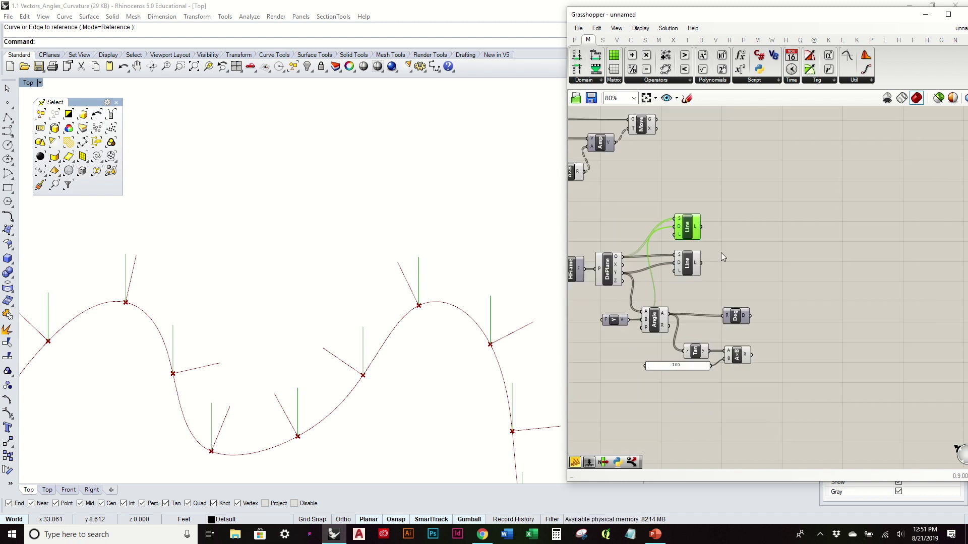
# - Add an Arc SED component beyond the two Line components
pyautogui.click(631, 41)
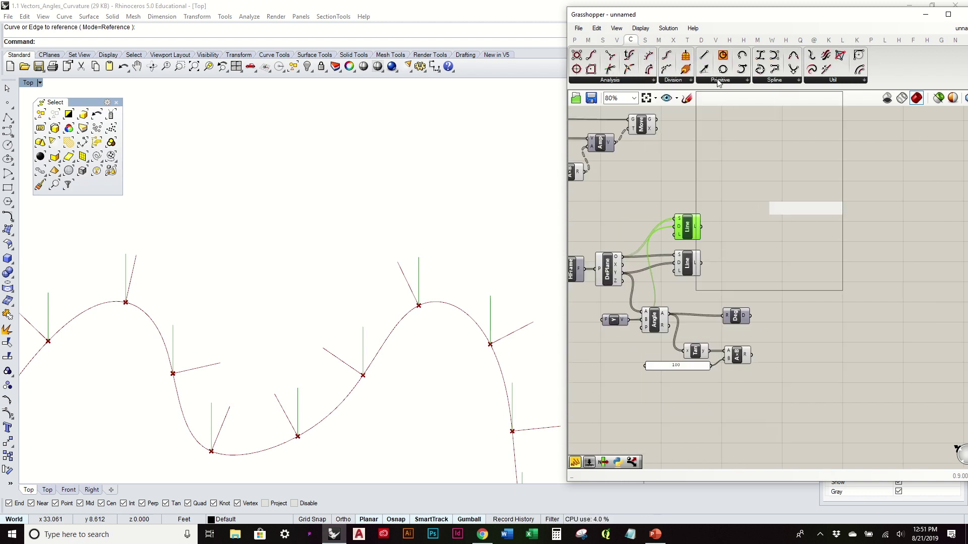
pyautogui.click(719, 81)
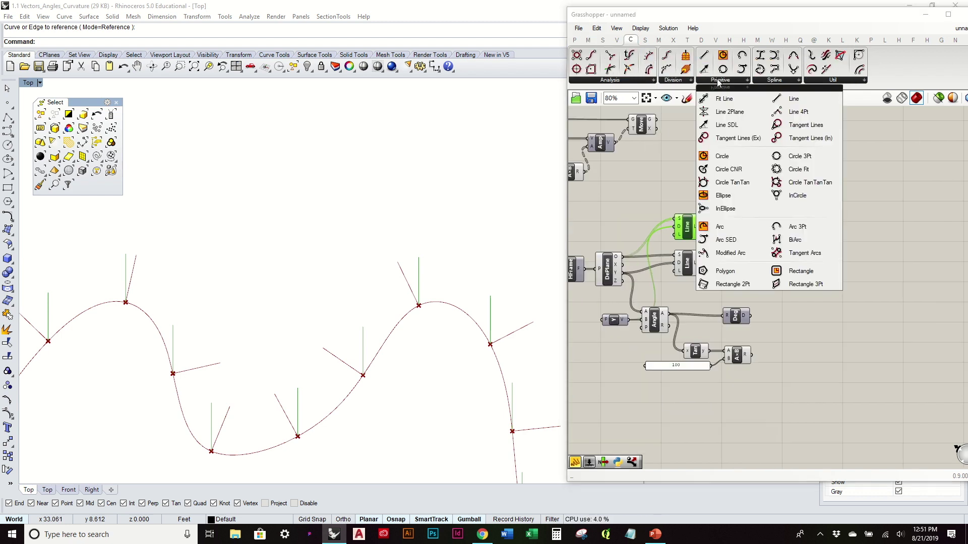
pyautogui.click(726, 240)
pyautogui.click(744, 239)
# - Add a Point On Curve component, feed the upper Line into it and set its parameter to 0.79
pyautogui.scroll(3, 746, 240)
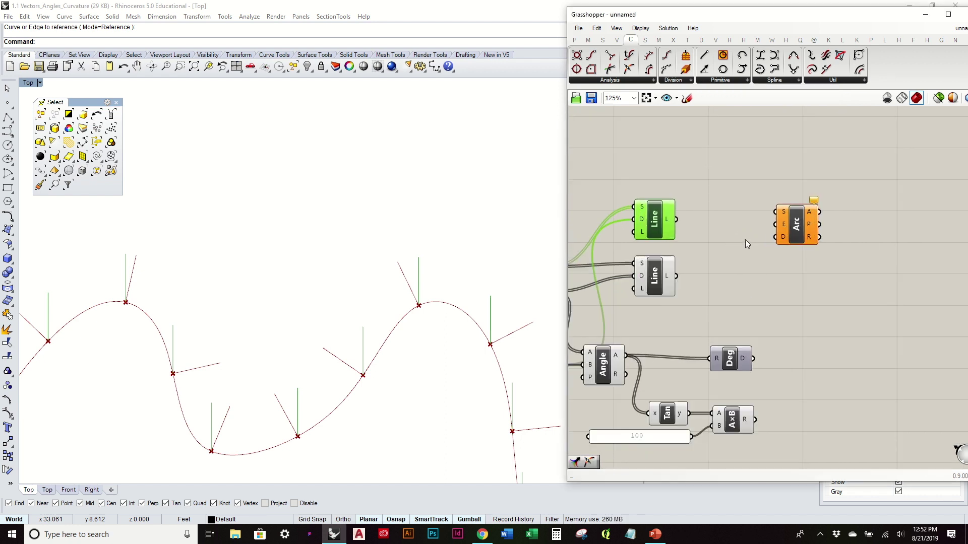
pyautogui.moveTo(657, 223); pyautogui.dragTo(709, 218, button='right')
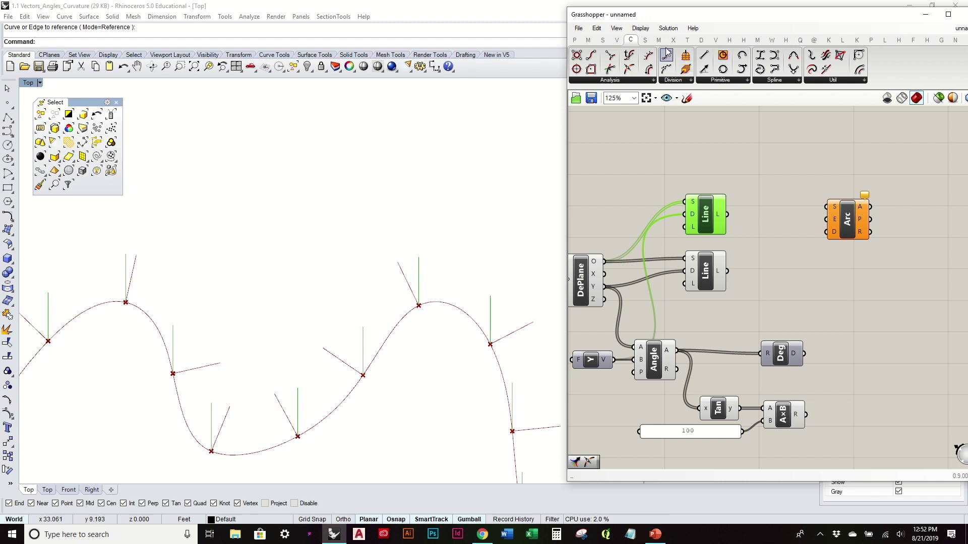
pyautogui.click(627, 79)
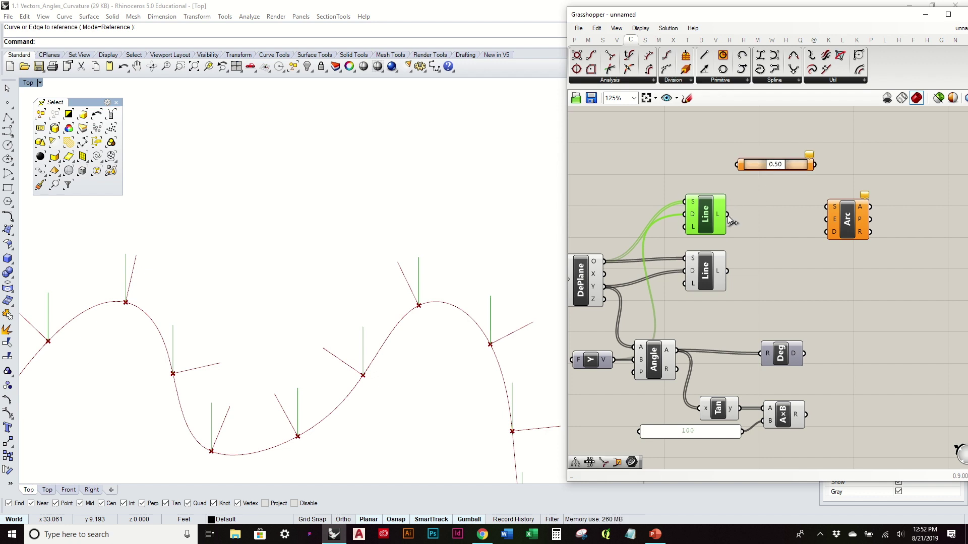
pyautogui.moveTo(728, 217); pyautogui.dragTo(775, 163)
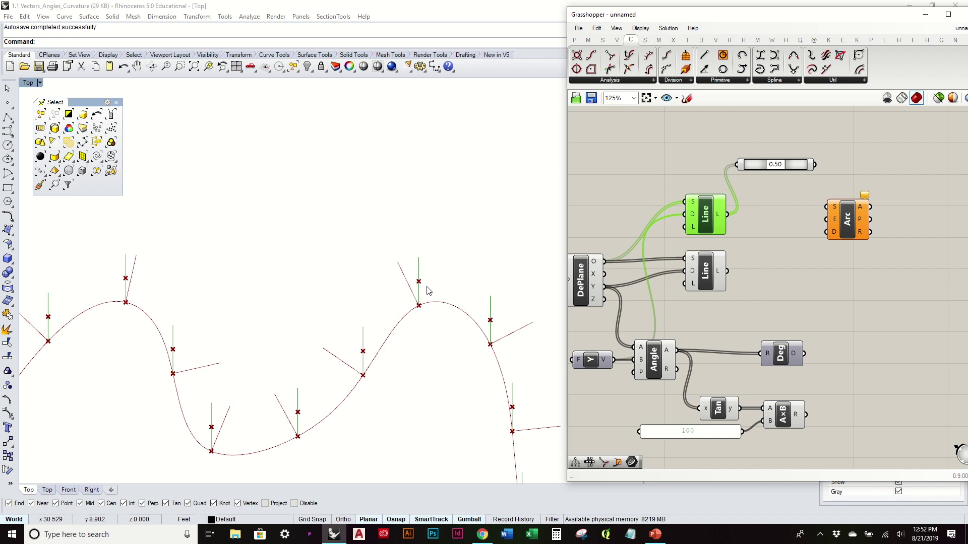
pyautogui.moveTo(779, 168)
pyautogui.moveTo(780, 168); pyautogui.dragTo(793, 168)
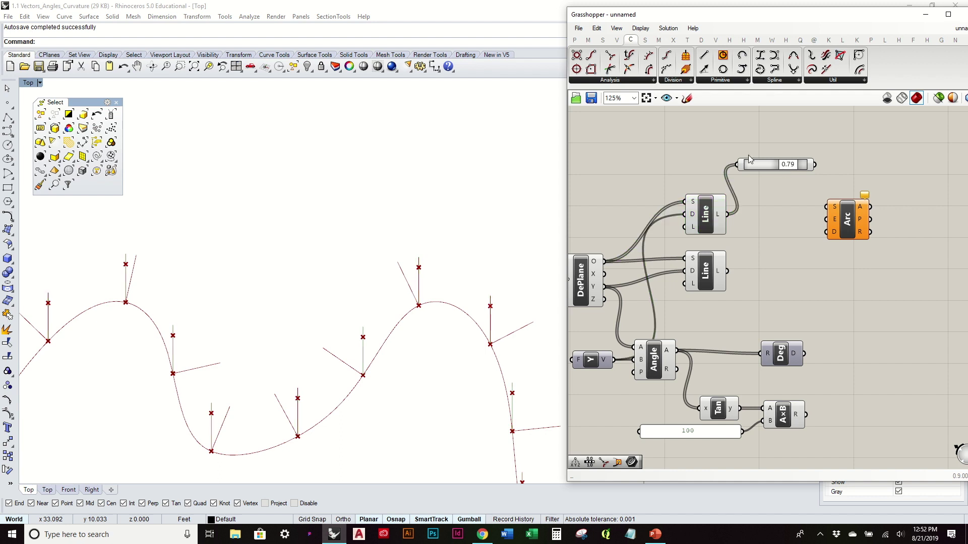
# - Duplicate Point On Curve for the lower Line, and connect the upper and lower points to the Arc's start and end inputs
pyautogui.moveTo(755, 168); pyautogui.dragTo(746, 262)
pyautogui.moveTo(856, 225); pyautogui.dragTo(775, 218, button='right')
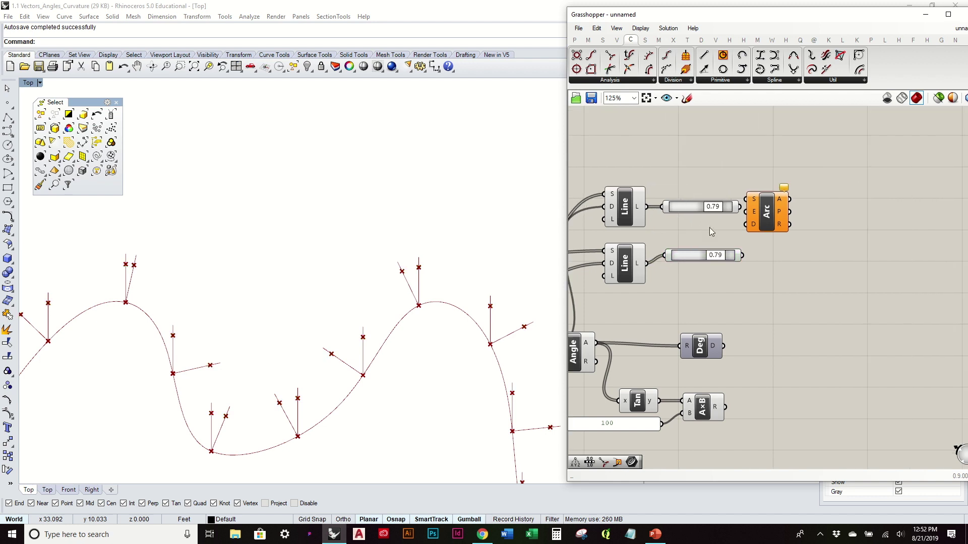
pyautogui.moveTo(775, 218); pyautogui.dragTo(801, 226)
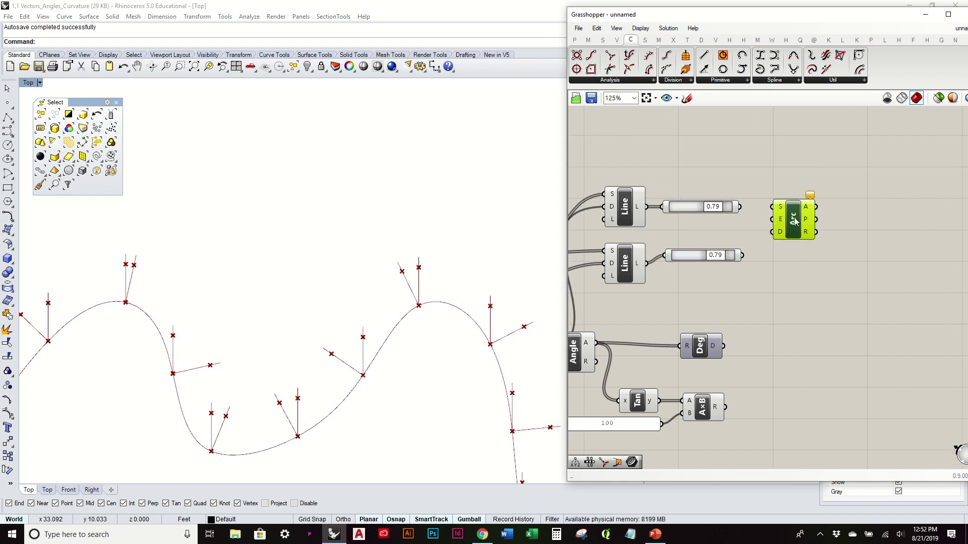
pyautogui.moveTo(740, 207); pyautogui.dragTo(771, 207)
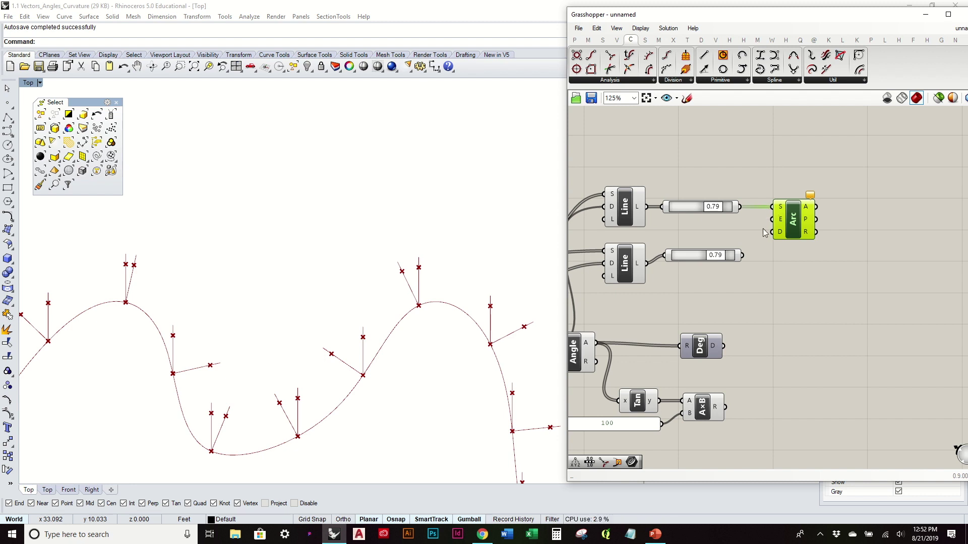
pyautogui.moveTo(743, 255); pyautogui.dragTo(812, 238)
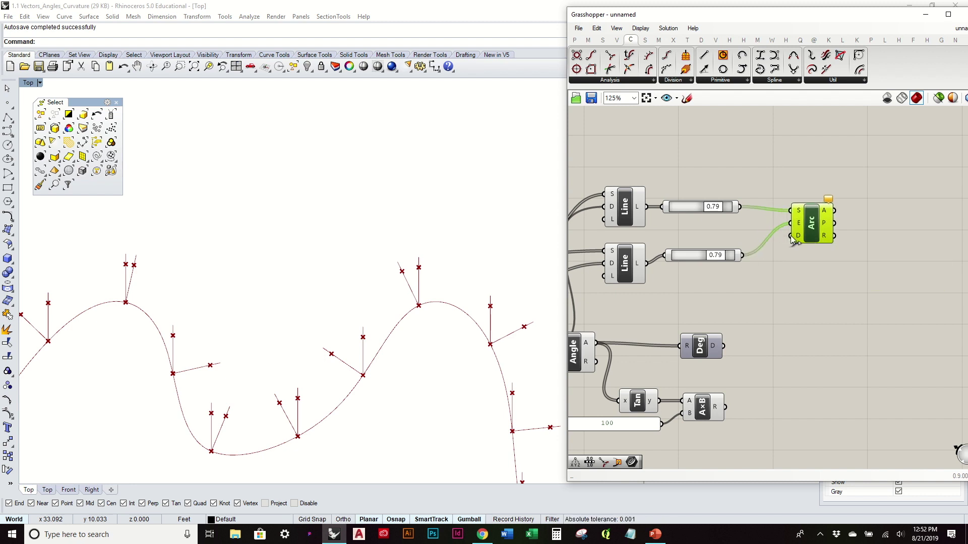
# - Try the Unit Y vector as the Arc's direction, and settle on DePlane's Y output for that input
pyautogui.moveTo(720, 273); pyautogui.dragTo(807, 267, button='right')
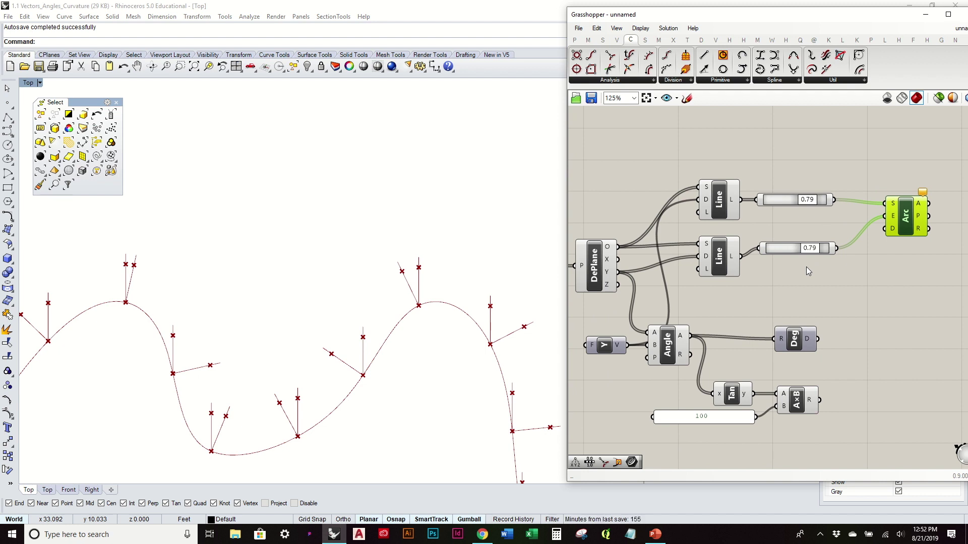
pyautogui.moveTo(617, 273); pyautogui.dragTo(882, 231)
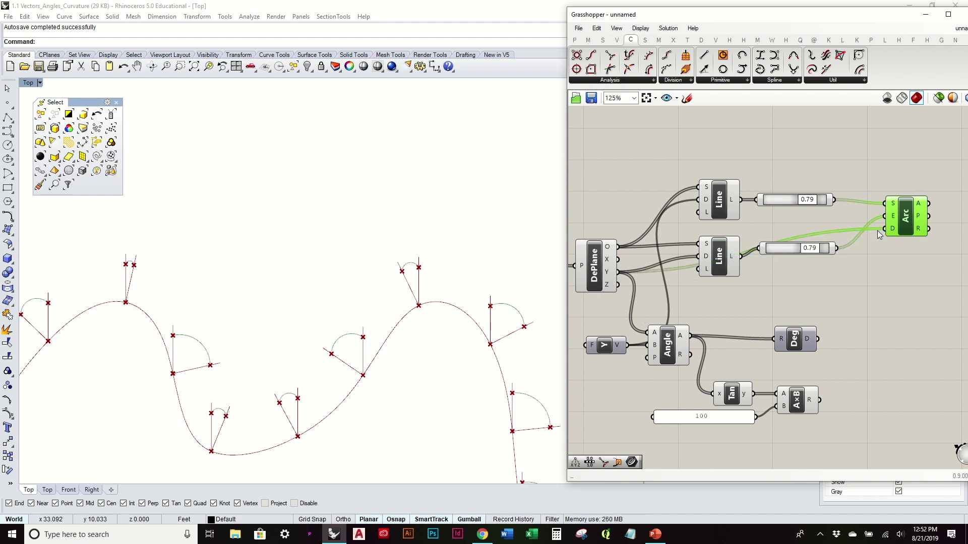
pyautogui.moveTo(627, 345); pyautogui.dragTo(877, 227)
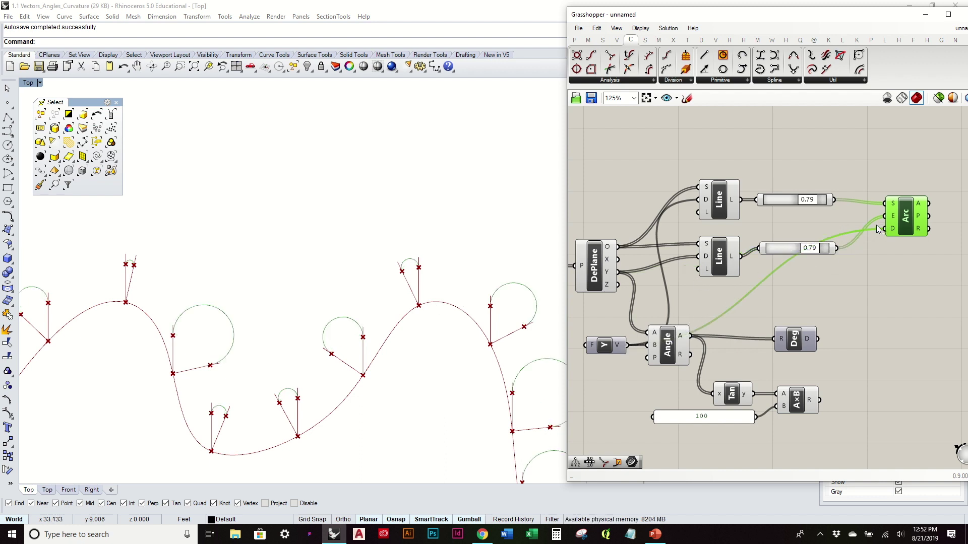
pyautogui.click(608, 275)
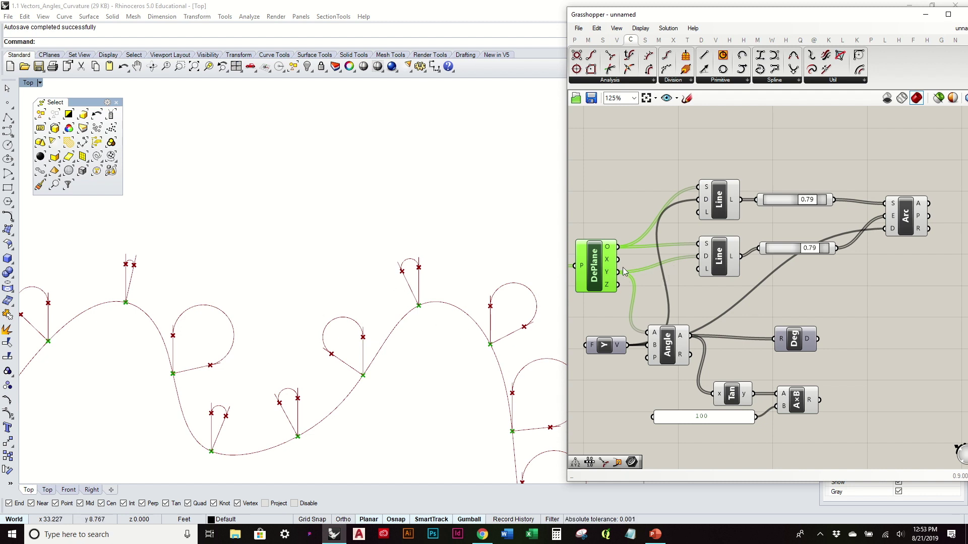
pyautogui.moveTo(617, 272); pyautogui.dragTo(886, 233)
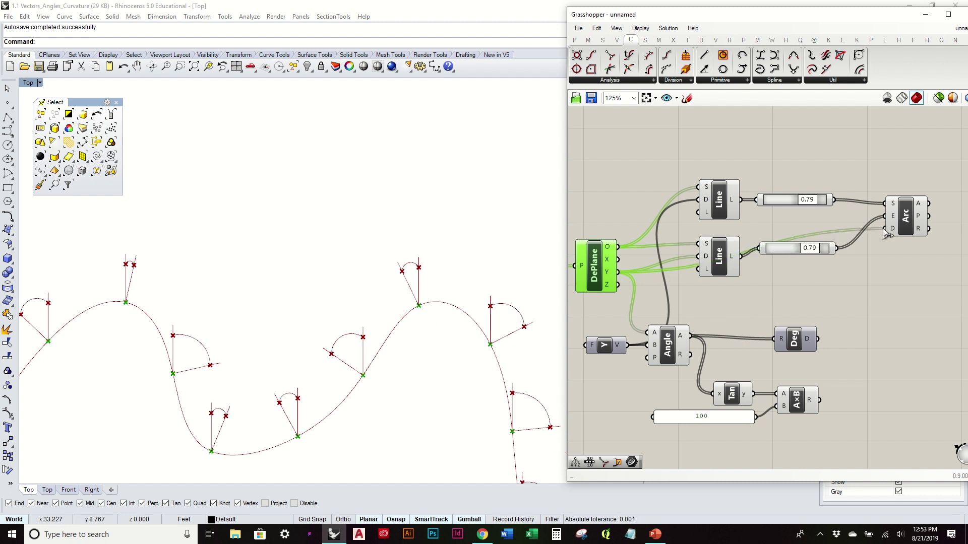
# - Turn off the preview of both Point On Curve components
pyautogui.click(875, 289)
pyautogui.scroll(-4, 353, 307)
pyautogui.moveTo(353, 331); pyautogui.dragTo(342, 285, button='right')
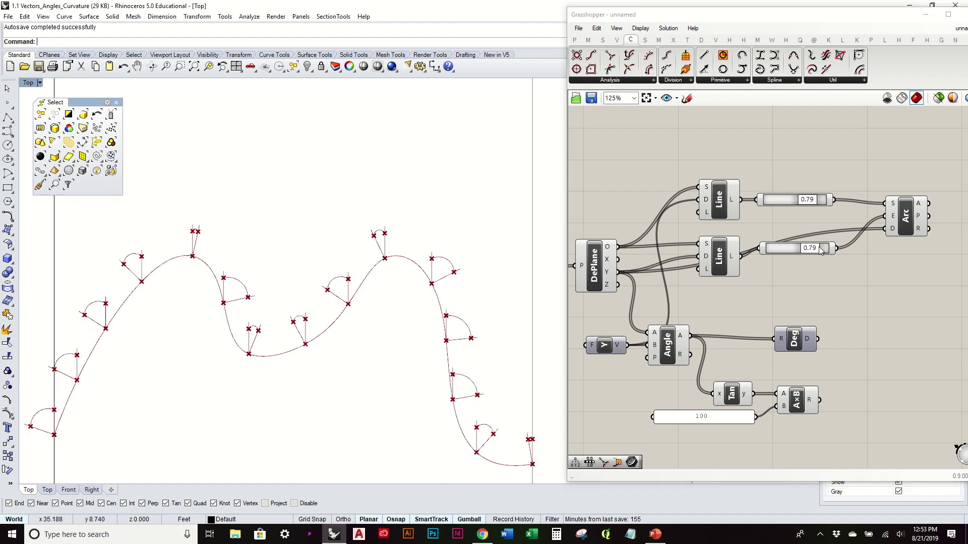
pyautogui.moveTo(832, 285); pyautogui.dragTo(798, 188)
pyautogui.middleClick(798, 187)
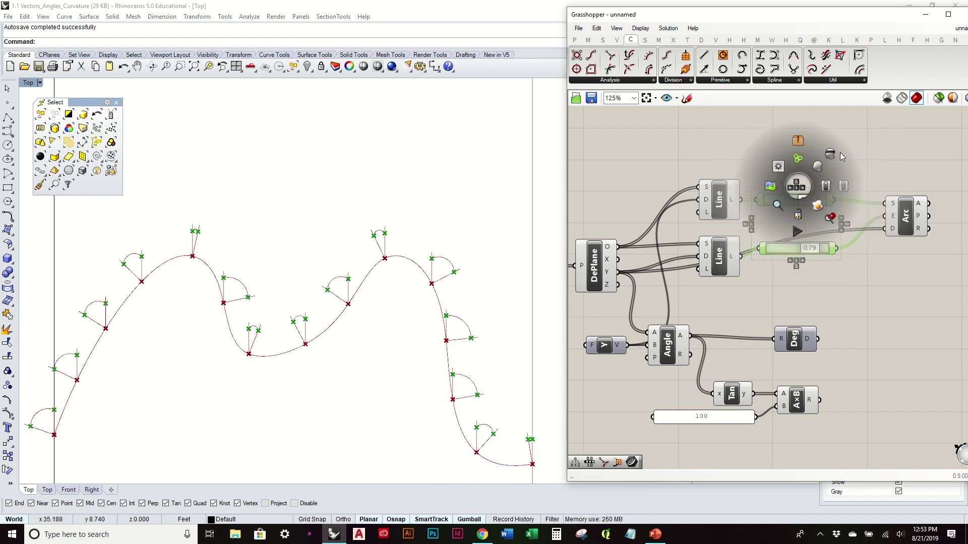
pyautogui.click(831, 157)
# - Examine the angle arcs drawn between the vertical and perpendicular lines along the wavy curve
pyautogui.scroll(-3, 267, 227)
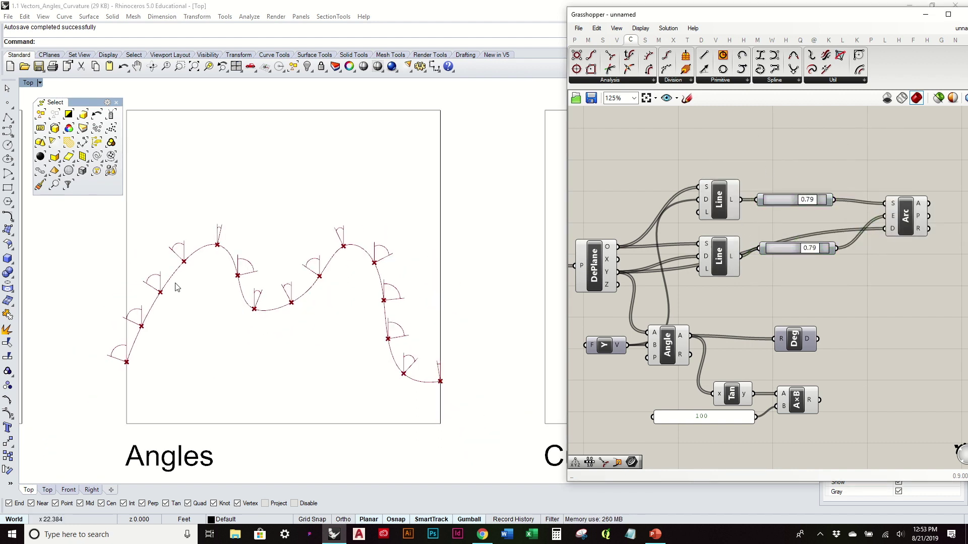
pyautogui.scroll(2, 170, 290)
pyautogui.scroll(2, 343, 267)
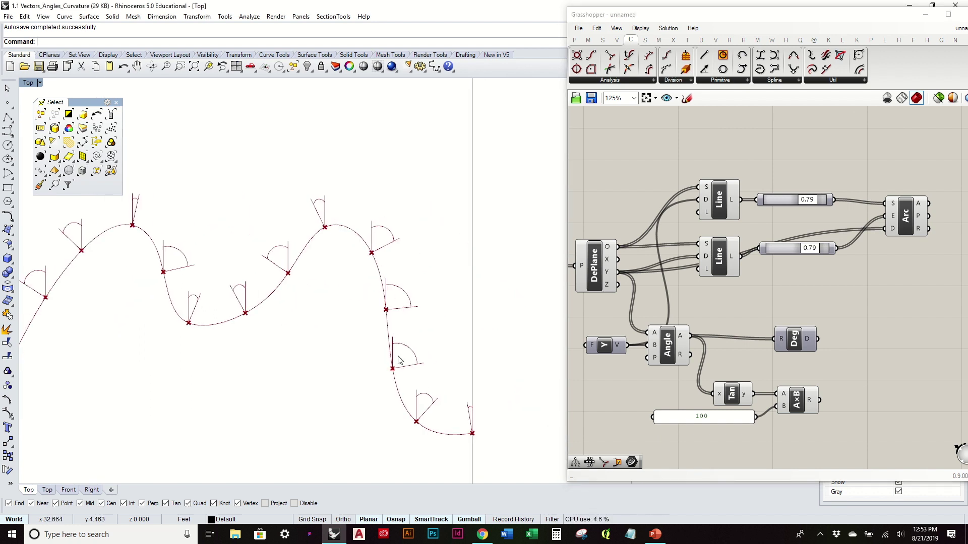
pyautogui.moveTo(815, 287); pyautogui.dragTo(786, 289, button='right')
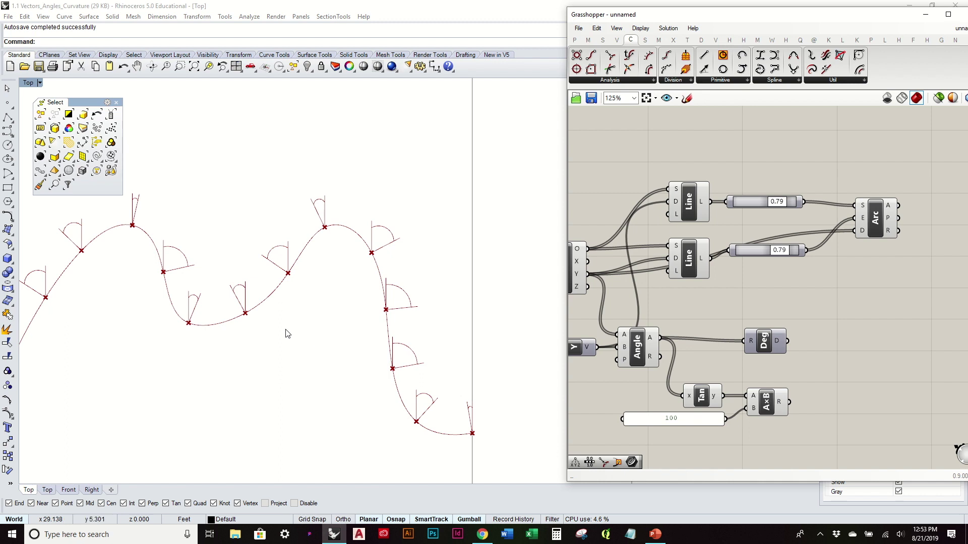
pyautogui.scroll(-2, 282, 333)
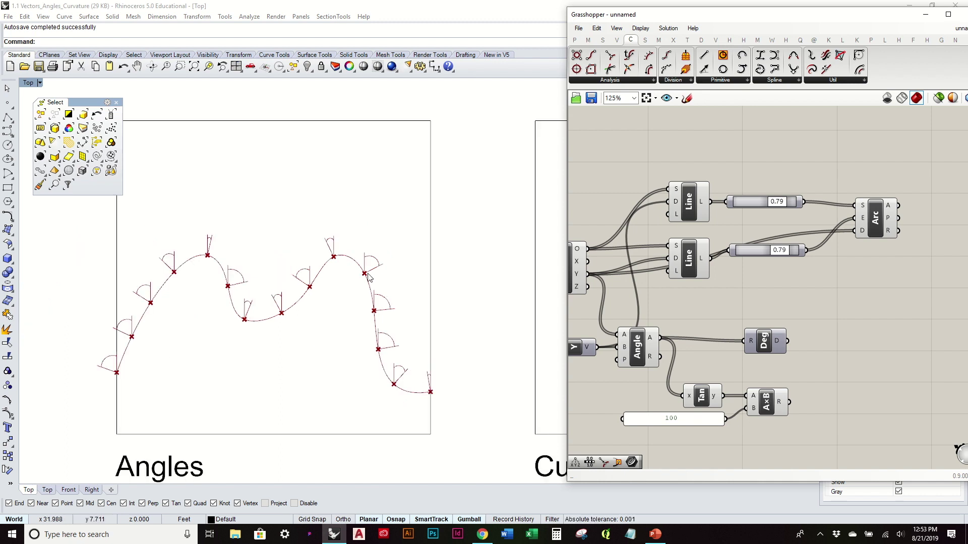
pyautogui.scroll(3, 343, 255)
pyautogui.scroll(-1, 434, 252)
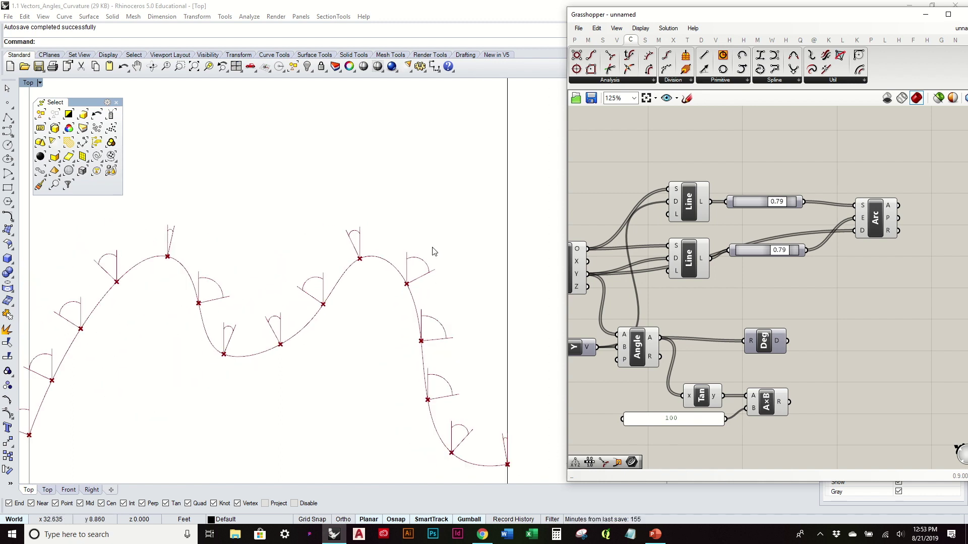
pyautogui.scroll(-1, 435, 252)
pyautogui.moveTo(379, 221); pyautogui.dragTo(354, 235, button='right')
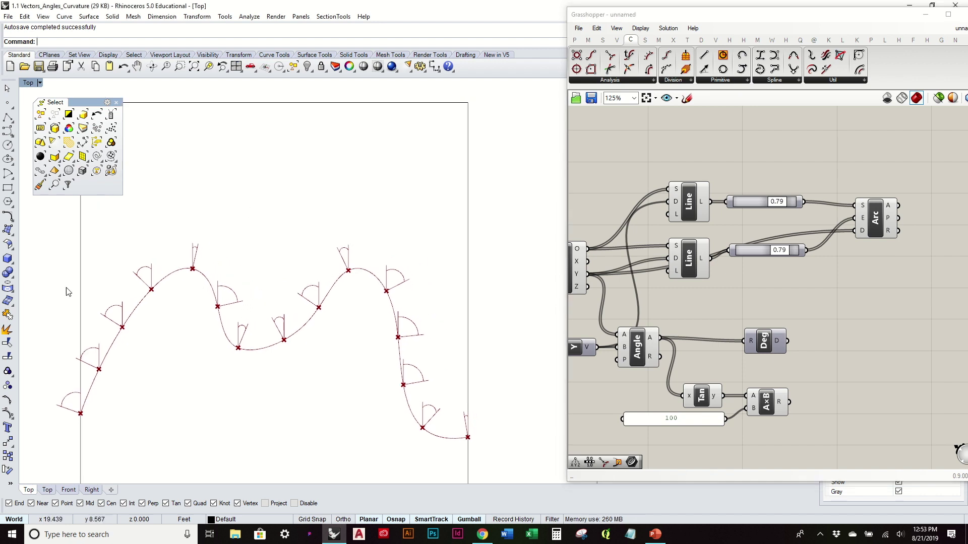
pyautogui.moveTo(384, 345); pyautogui.dragTo(375, 325, button='right')
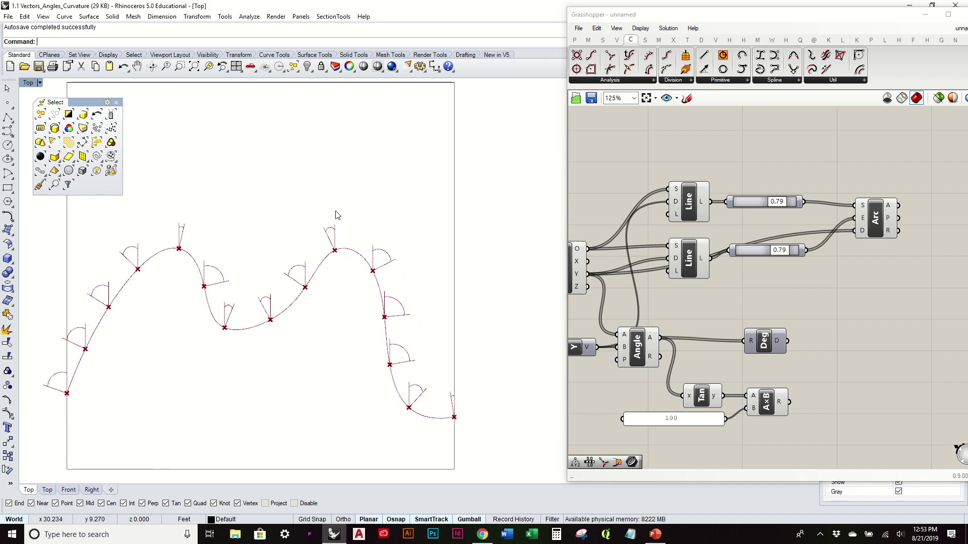
# - Shift the Arc and the lower Line slightly to tidy the layout, and set the lower Point On Curve parameter to 0.80
pyautogui.moveTo(877, 220); pyautogui.dragTo(869, 216)
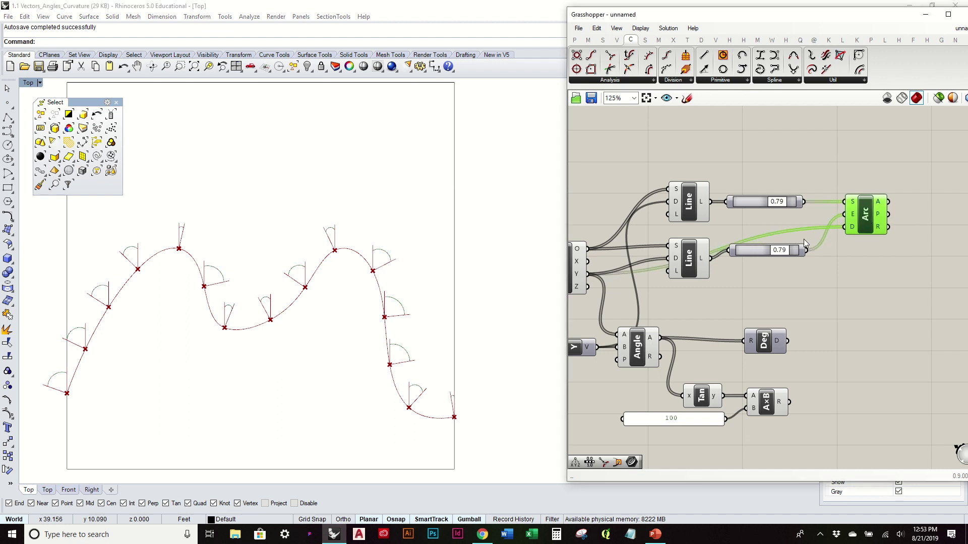
pyautogui.moveTo(773, 254); pyautogui.dragTo(773, 245)
pyautogui.moveTo(690, 255); pyautogui.dragTo(693, 247)
pyautogui.click(877, 289)
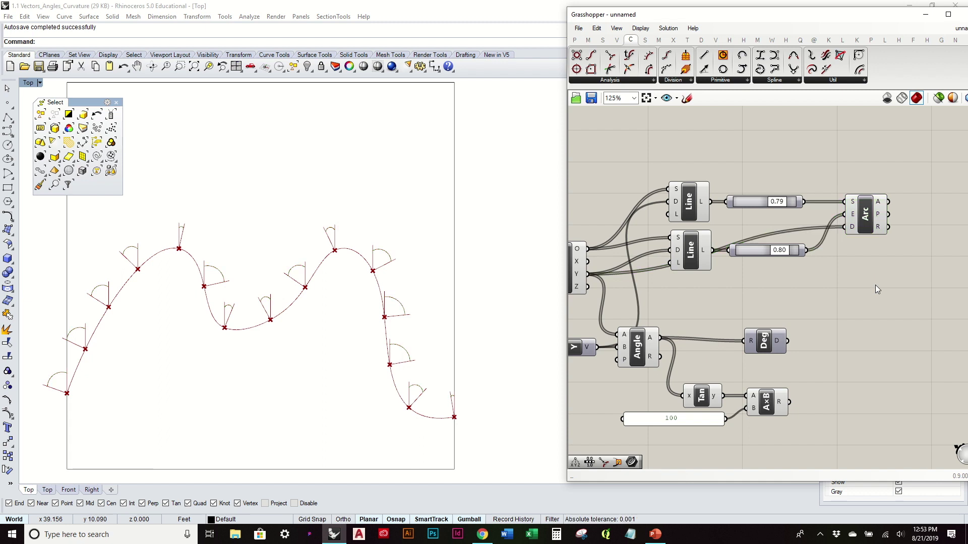
pyautogui.moveTo(876, 287); pyautogui.dragTo(797, 288, button='right')
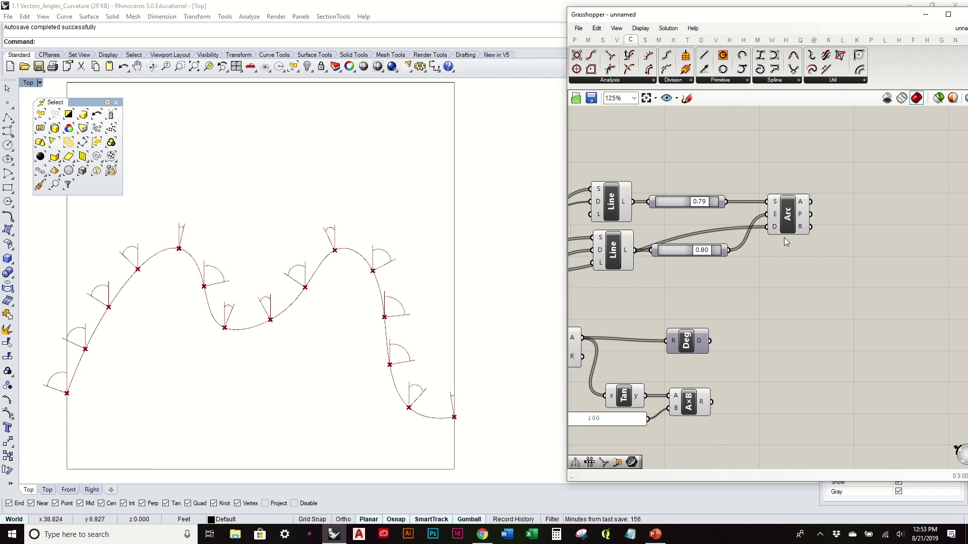
pyautogui.moveTo(656, 256); pyautogui.dragTo(750, 234, button='right')
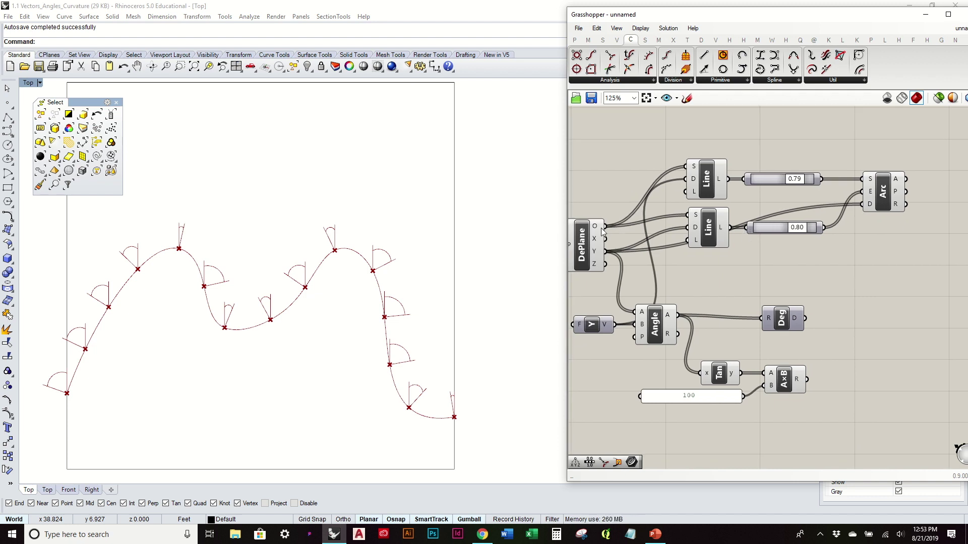
pyautogui.click(585, 242)
pyautogui.click(614, 196)
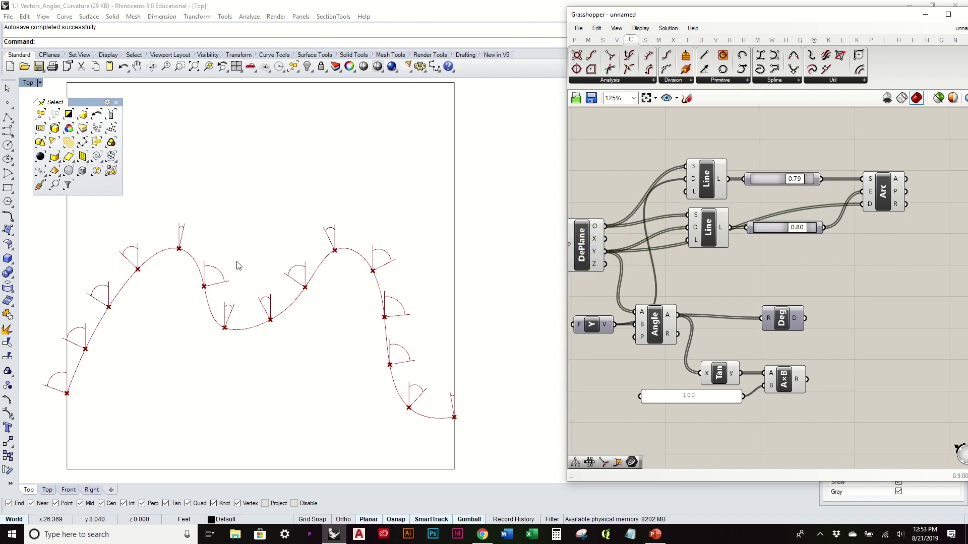
# - Feed the Arc's A output into a new Point On Curve component at 0.50 and turn off its preview
pyautogui.moveTo(888, 247); pyautogui.dragTo(782, 271, button='right')
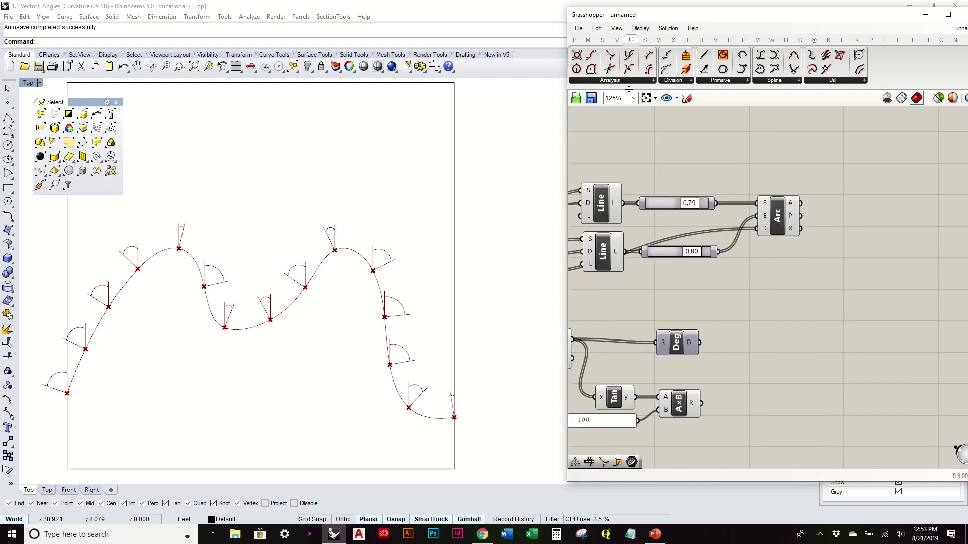
pyautogui.moveTo(611, 72); pyautogui.dragTo(868, 189)
pyautogui.moveTo(802, 205); pyautogui.dragTo(866, 206)
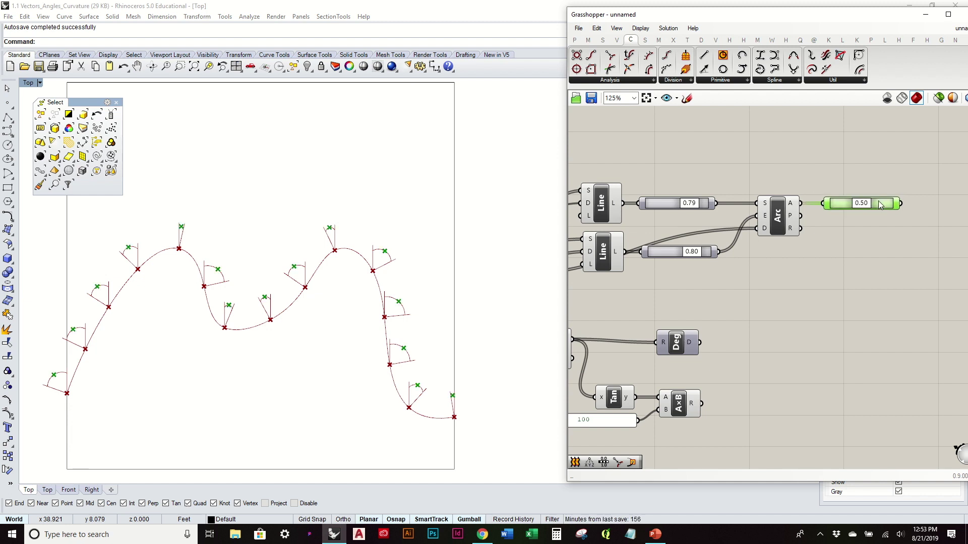
pyautogui.rightClick(877, 203)
pyautogui.click(906, 222)
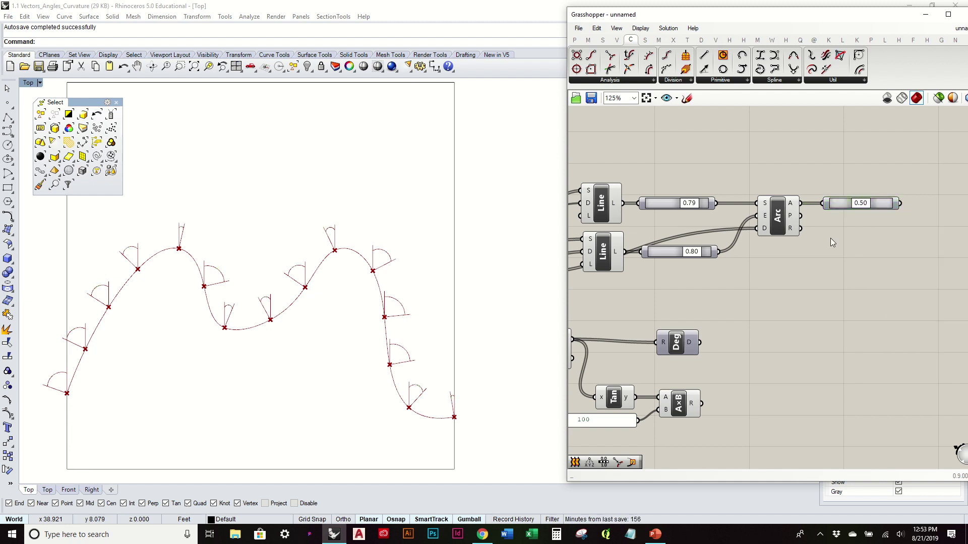
# - Add a Text Tag 3D component, wiring the 0.50 arc point to its location and the Degrees output to its text
pyautogui.click(701, 40)
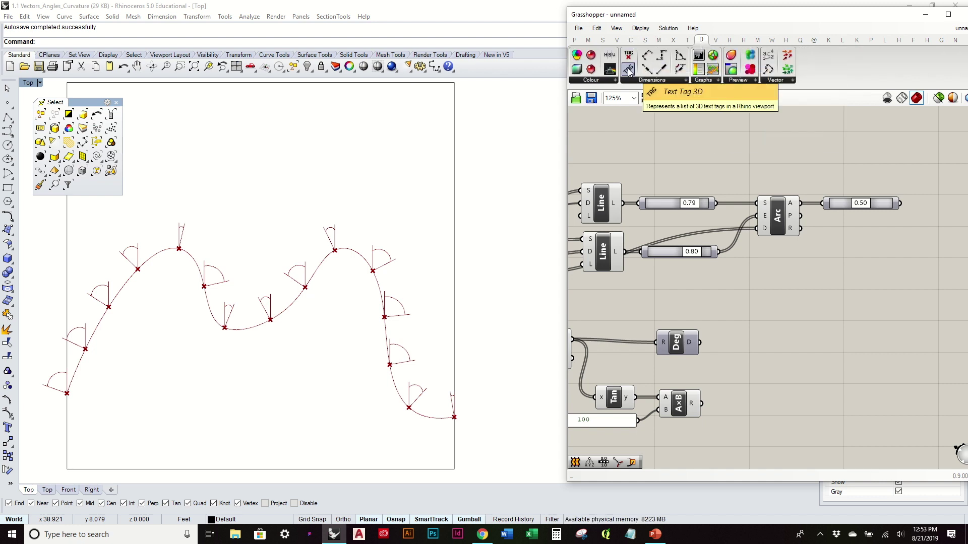
pyautogui.moveTo(627, 68); pyautogui.dragTo(904, 256)
pyautogui.moveTo(905, 257); pyautogui.dragTo(791, 278, button='right')
pyautogui.moveTo(792, 261); pyautogui.dragTo(832, 254)
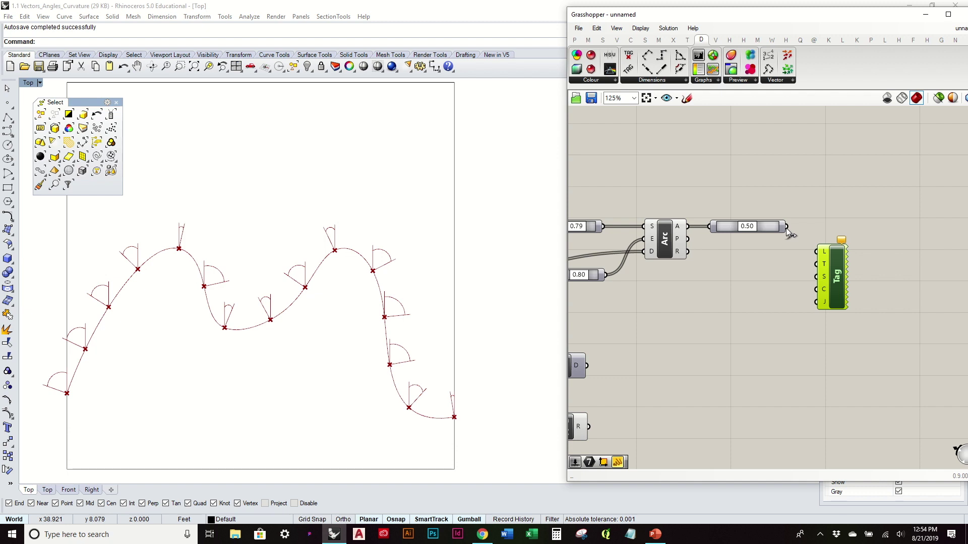
pyautogui.moveTo(781, 287); pyautogui.dragTo(908, 202, button='right')
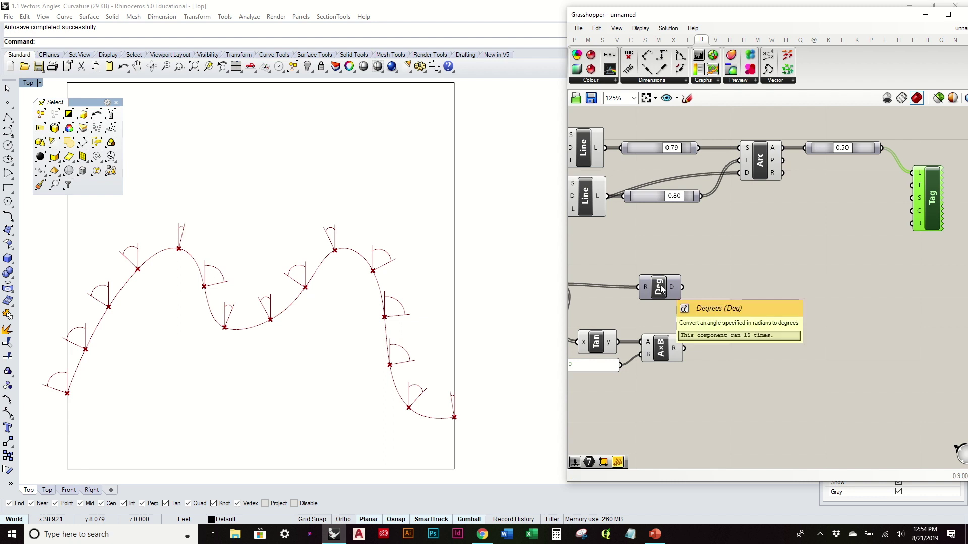
pyautogui.moveTo(682, 286); pyautogui.dragTo(914, 185)
# - Create a number slider of 0.25 and connect it to the Text Tag's size input
pyautogui.moveTo(919, 196); pyautogui.dragTo(872, 213, button='right')
pyautogui.doubleClick(771, 289)
pyautogui.write('slider')
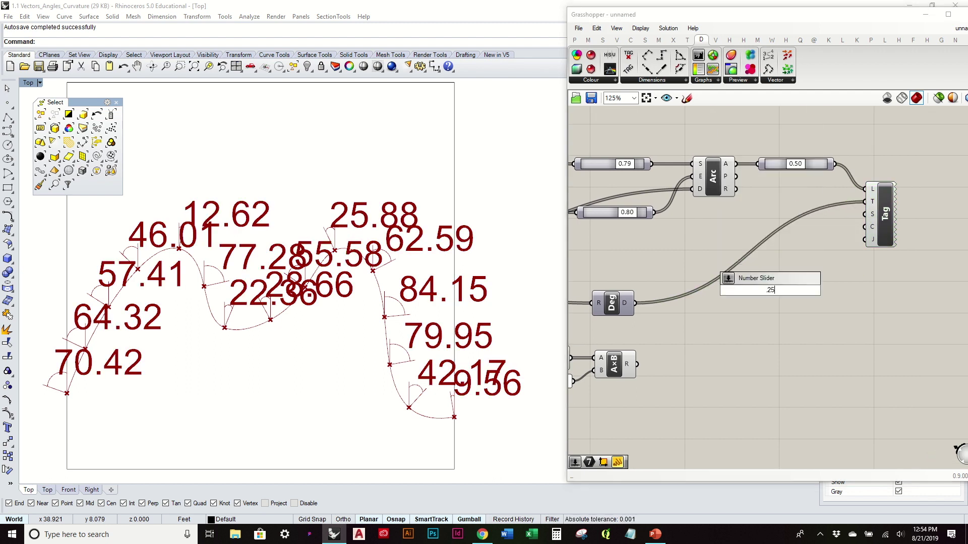
pyautogui.press('Return')
pyautogui.moveTo(822, 291); pyautogui.dragTo(865, 214)
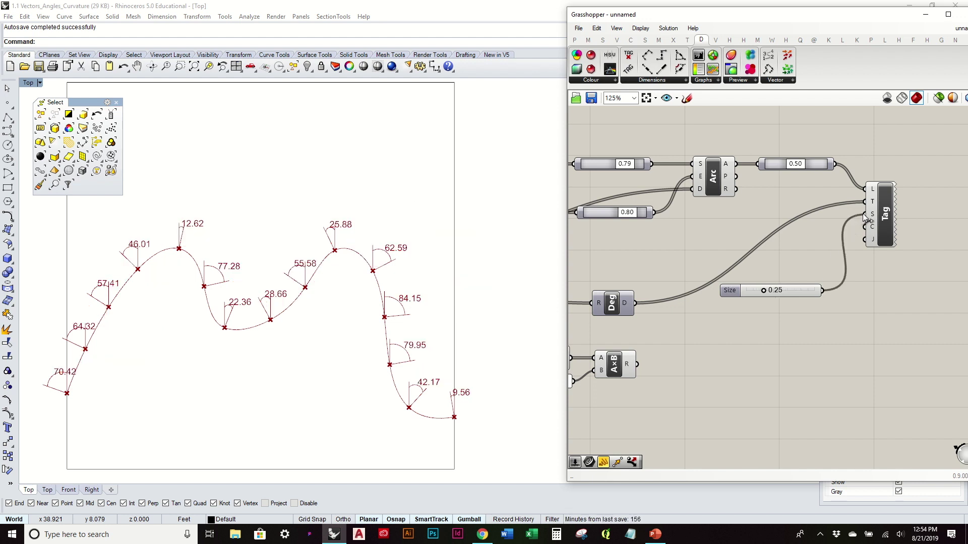
# - Set the Text Tag's justification to Bottom Center and check the label placement along the wavy curve
pyautogui.rightClick(874, 242)
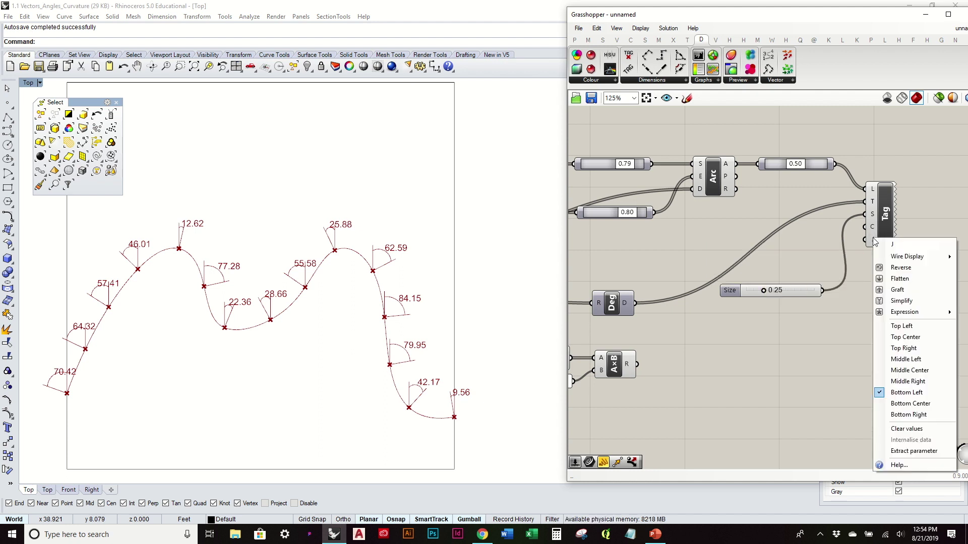
pyautogui.click(926, 404)
pyautogui.moveTo(253, 298); pyautogui.dragTo(266, 252, button='right')
pyautogui.scroll(3, 274, 286)
pyautogui.scroll(-3, 274, 287)
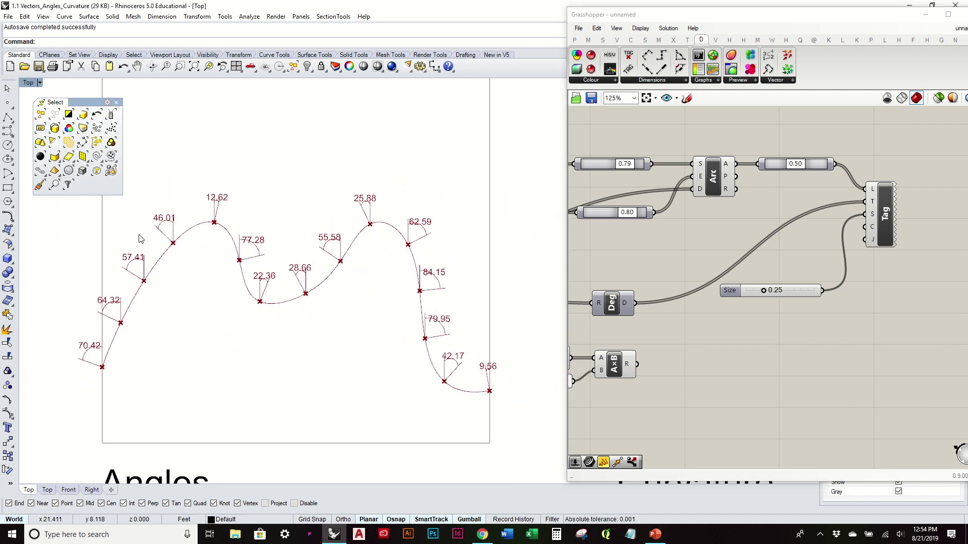
pyautogui.scroll(3, 140, 239)
pyautogui.scroll(-3, 355, 259)
pyautogui.moveTo(504, 249); pyautogui.dragTo(428, 257, button='right')
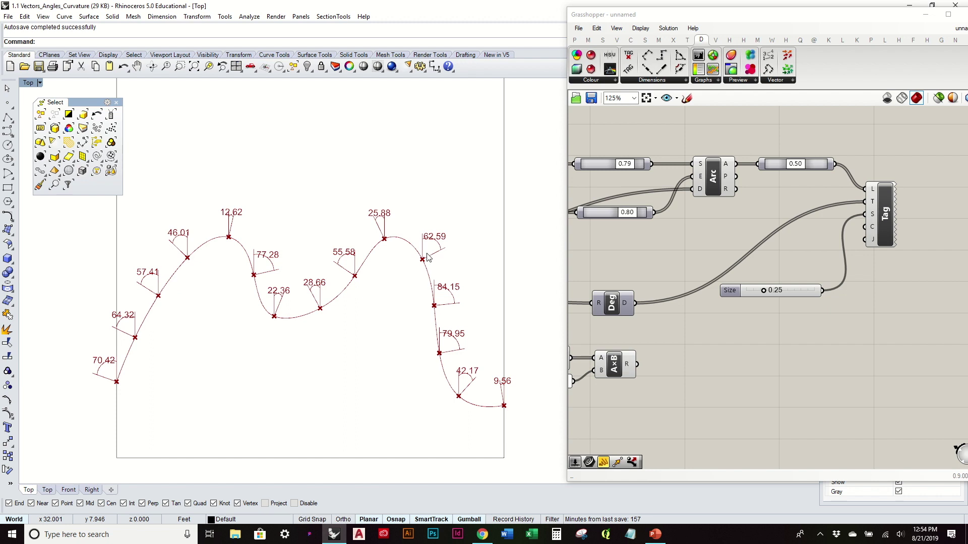
# - Try the A×B multiplication result as the Text Tag's text, and return that input to the Degrees output
pyautogui.moveTo(814, 259); pyautogui.dragTo(854, 247, button='right')
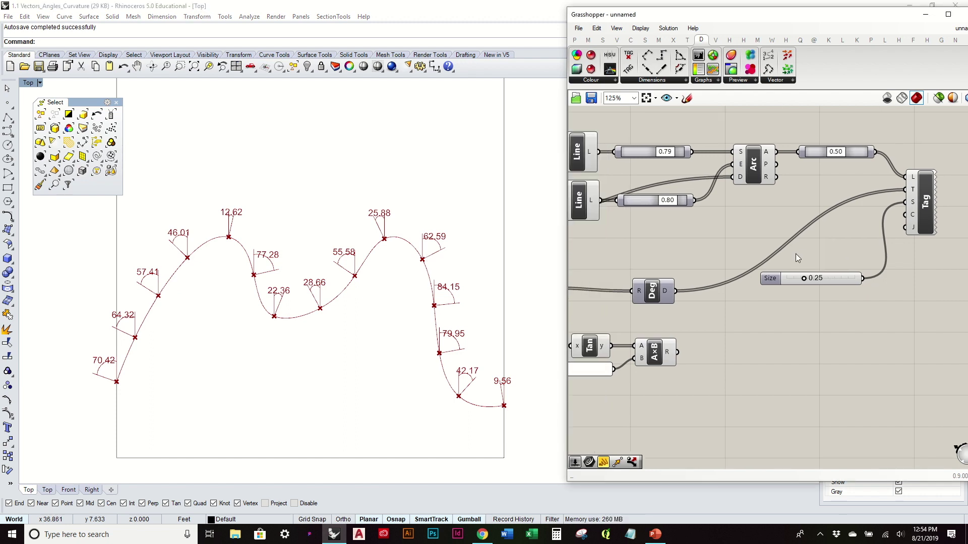
pyautogui.moveTo(679, 353); pyautogui.dragTo(913, 189)
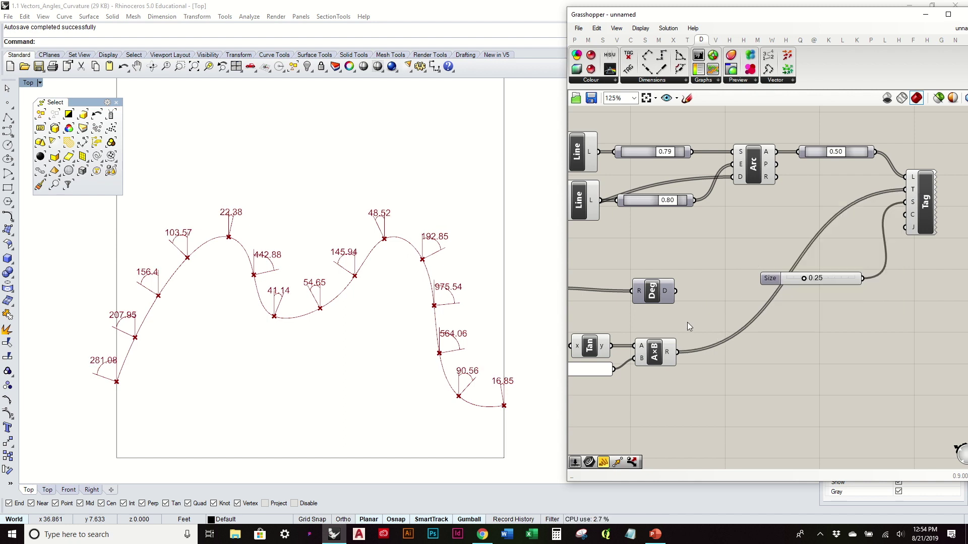
pyautogui.moveTo(681, 293); pyautogui.dragTo(906, 190)
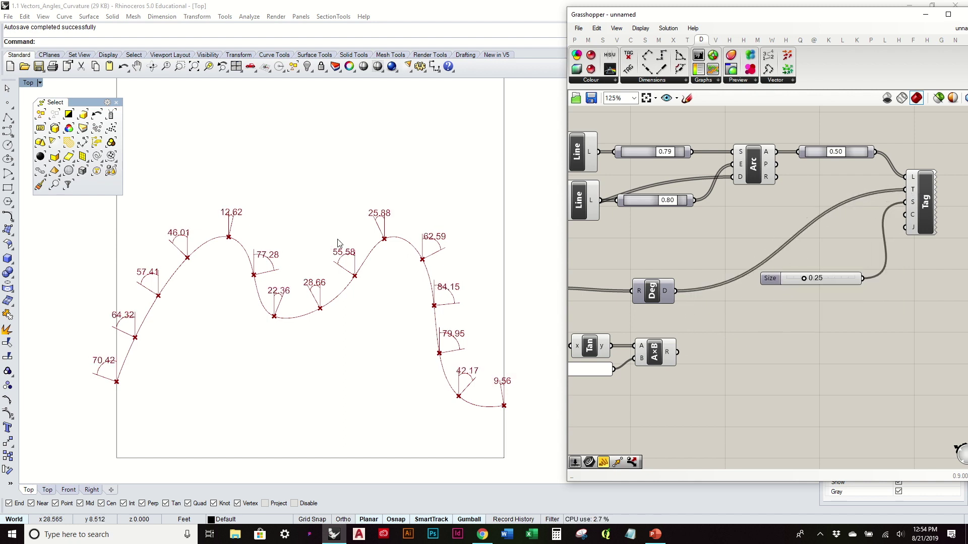
# - Turn on the edit points of the wavy curve in the Angles frame
pyautogui.scroll(-3, 424, 338)
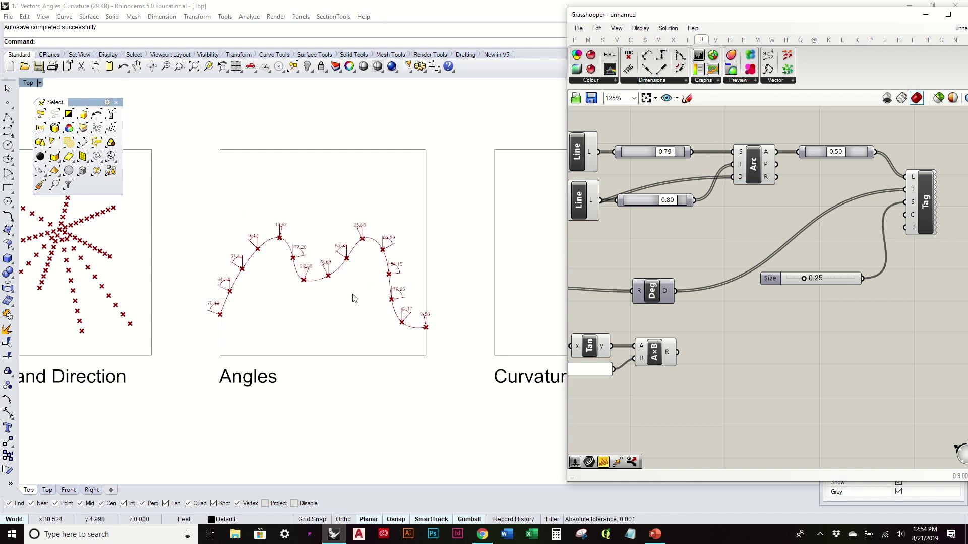
pyautogui.scroll(4, 315, 275)
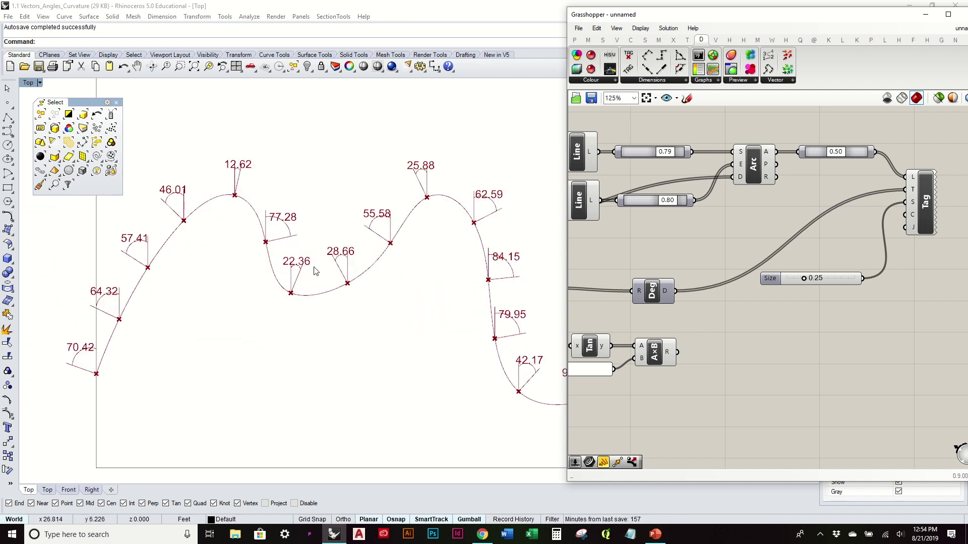
pyautogui.scroll(-3, 315, 275)
pyautogui.click(351, 275)
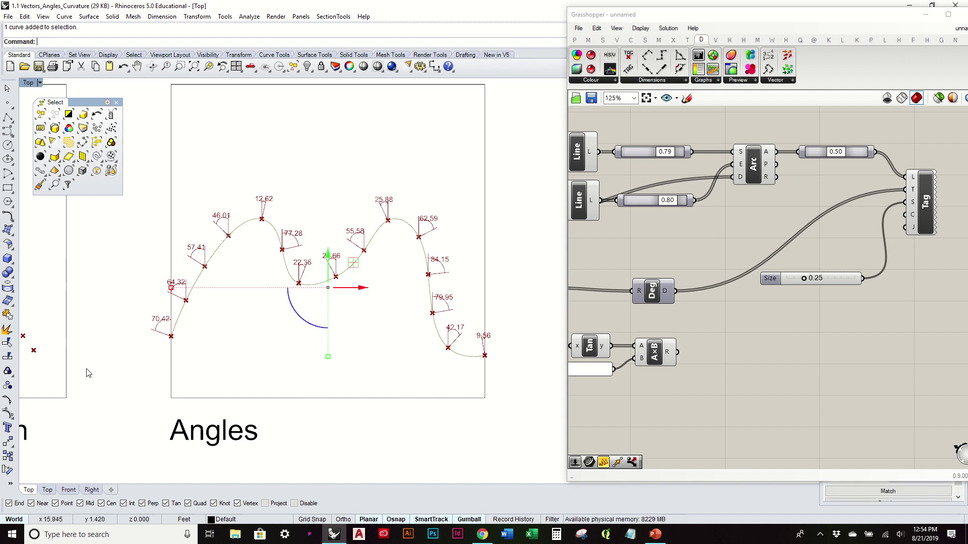
pyautogui.click(7, 400)
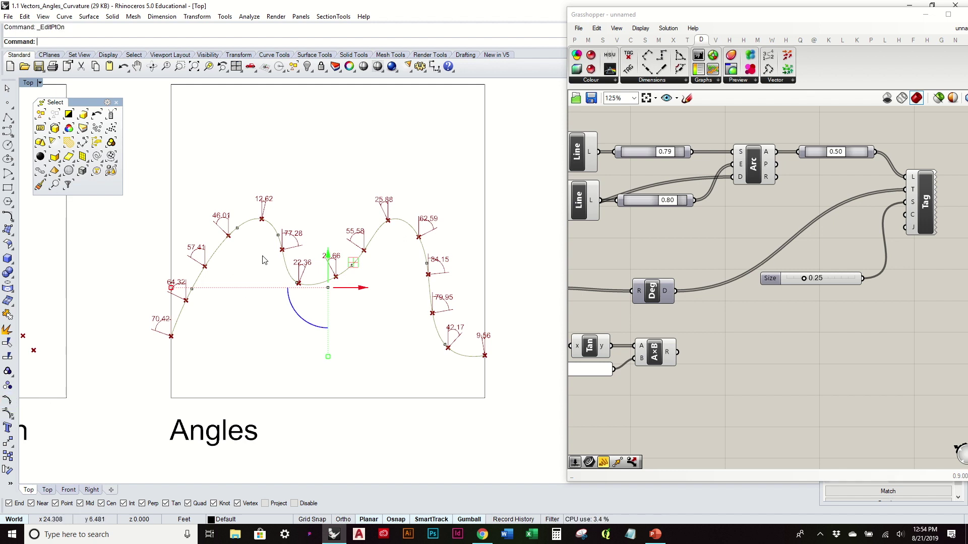
# - Lower the curve's middle valley edit point and move the next edit point about 1.1 ft to the right
pyautogui.scroll(3, 262, 246)
pyautogui.click(291, 252)
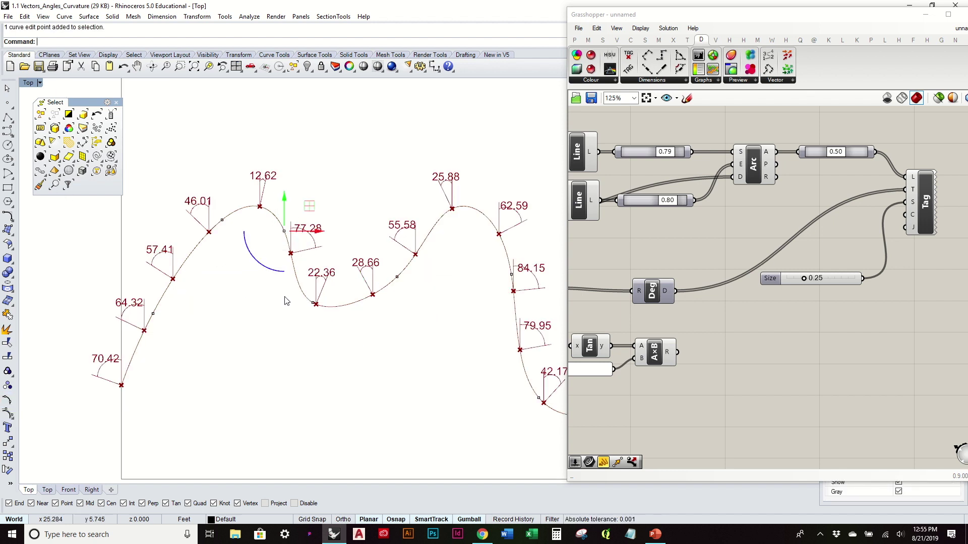
pyautogui.click(315, 303)
pyautogui.moveTo(312, 287); pyautogui.dragTo(313, 343)
pyautogui.click(398, 276)
pyautogui.moveTo(424, 284); pyautogui.dragTo(458, 283)
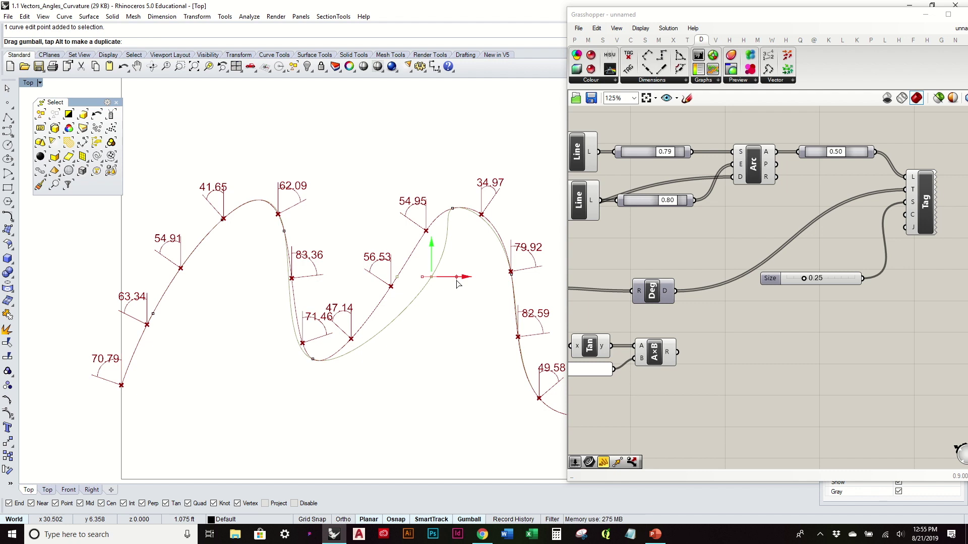
# - Move the edit point at the curve's second crest to the right and down
pyautogui.click(452, 208)
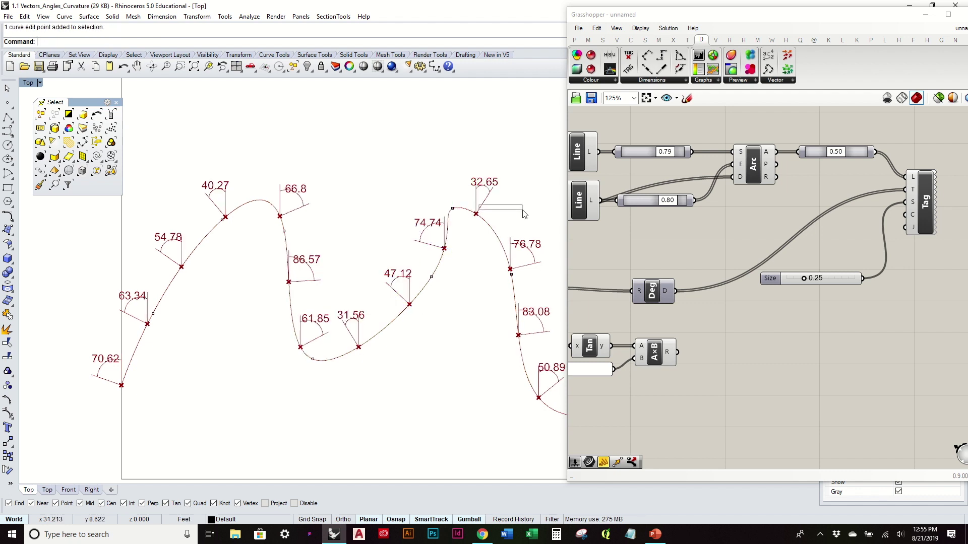
pyautogui.moveTo(480, 210)
pyautogui.mouseDown()
pyautogui.moveTo(514, 215)
pyautogui.moveTo(492, 204)
pyautogui.mouseUp()
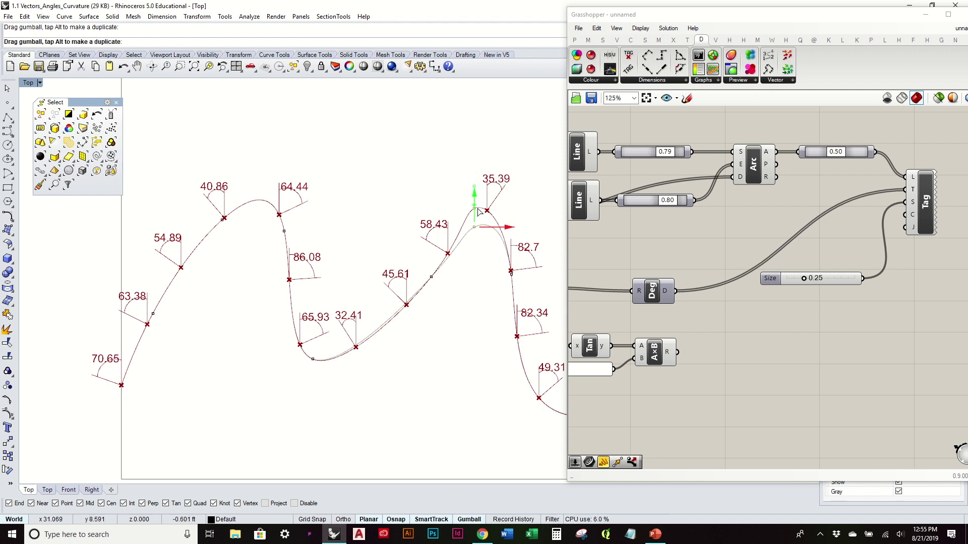
pyautogui.hotkey('ctrl', 'z')
# - Move the edit point before the curve's first crest to the left and down, and turn off the edit points
pyautogui.scroll(-3, 350, 191)
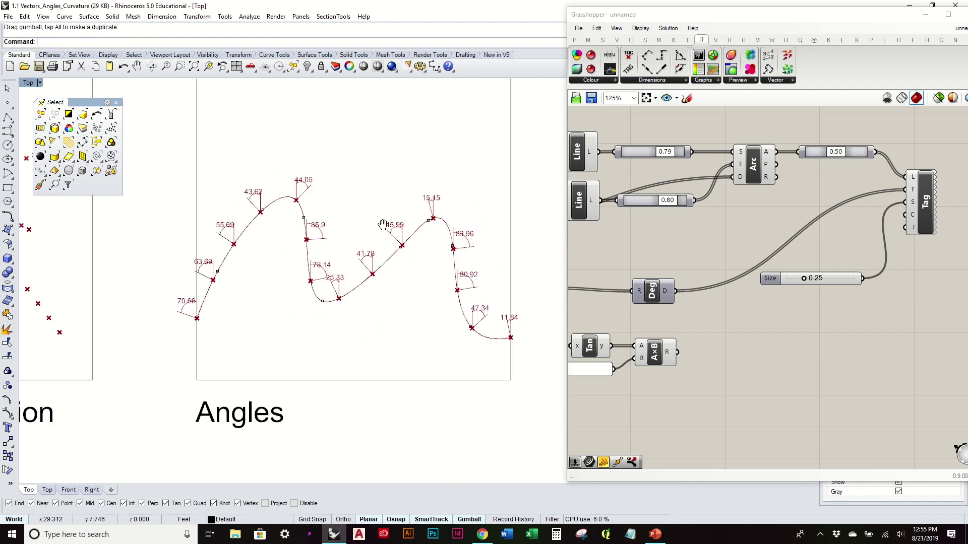
pyautogui.scroll(5, 236, 232)
pyautogui.click(283, 186)
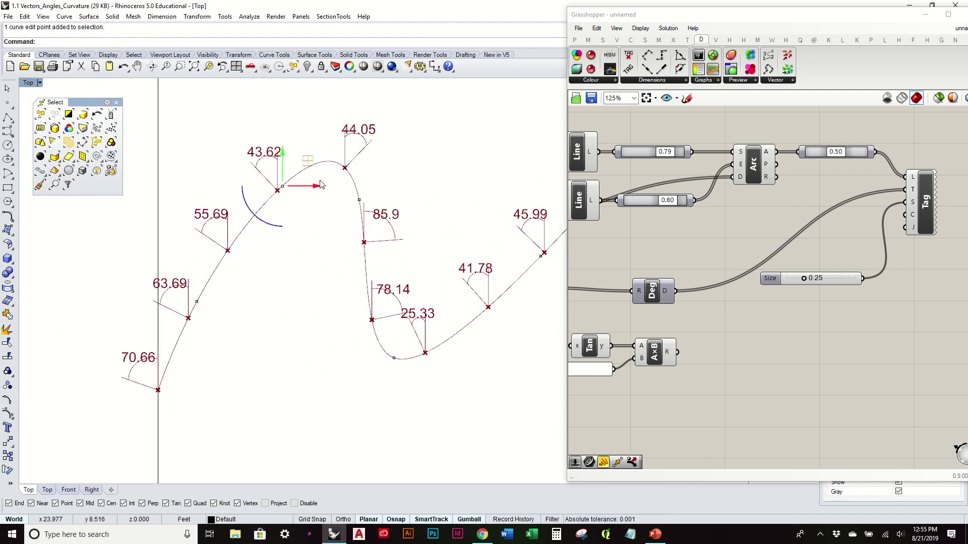
pyautogui.moveTo(316, 190); pyautogui.dragTo(260, 217)
pyautogui.click(310, 264)
pyautogui.scroll(-3, 310, 264)
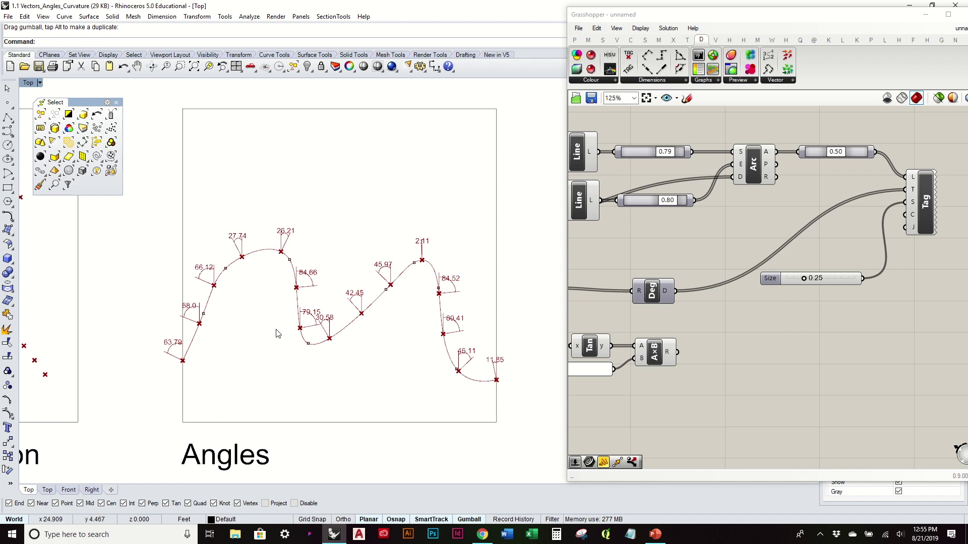
pyautogui.press('Escape')
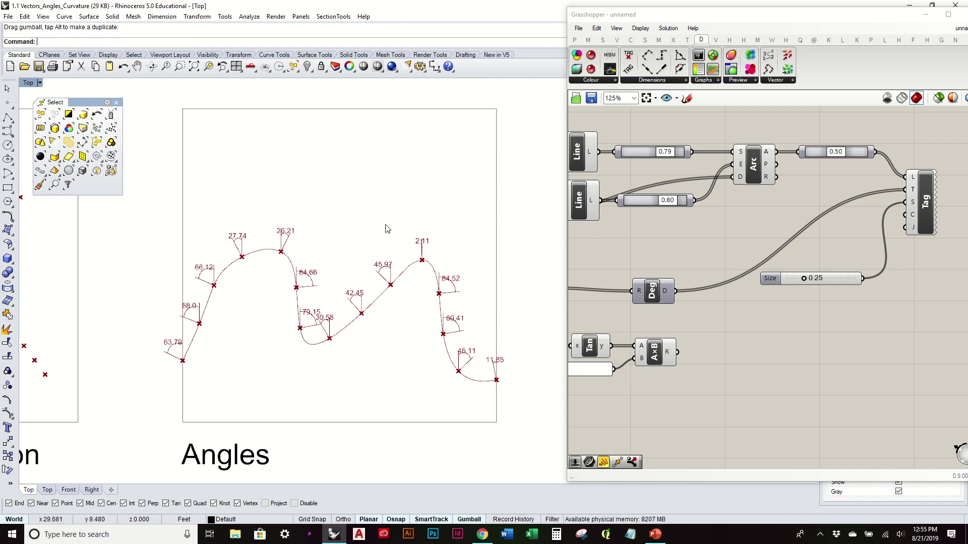
# - Review the angle labels on the reshaped curve, the empty Curvature frame and the Grasshopper definition behind the labels
pyautogui.scroll(-2, 325, 240)
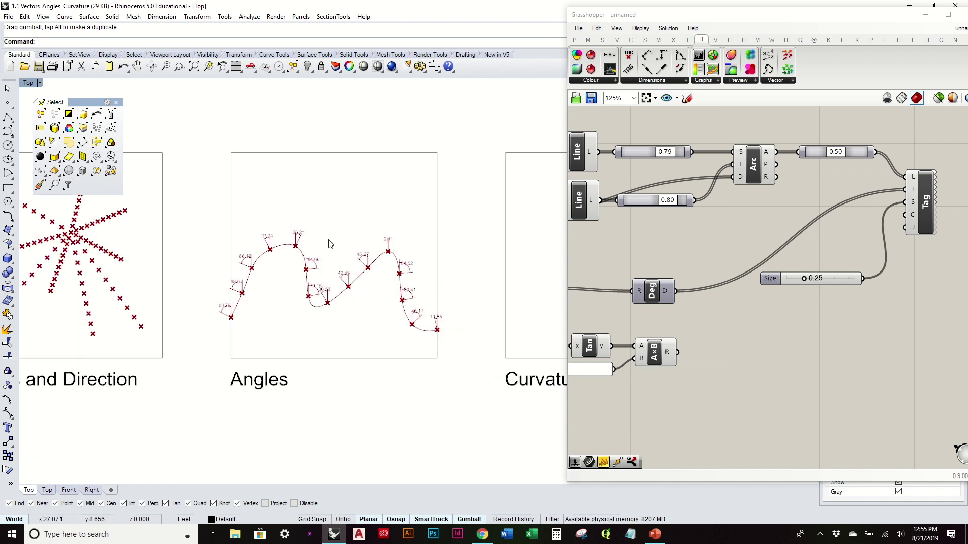
pyautogui.moveTo(330, 244); pyautogui.dragTo(252, 275, button='right')
pyautogui.scroll(-2, 253, 274)
pyautogui.moveTo(455, 309); pyautogui.dragTo(390, 315, button='right')
pyautogui.scroll(2, 391, 315)
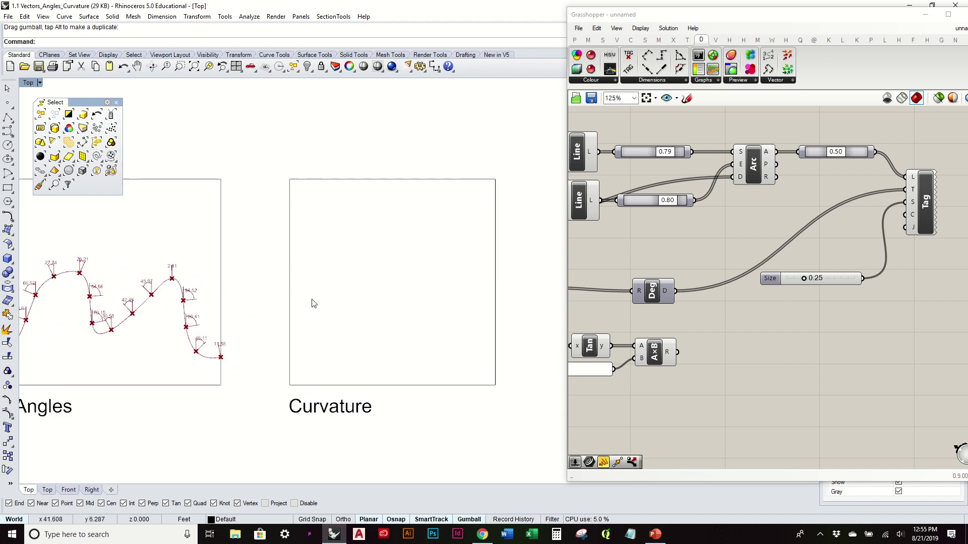
pyautogui.scroll(1, 313, 302)
pyautogui.moveTo(197, 316)
pyautogui.mouseDown(button='right')
pyautogui.moveTo(277, 272)
pyautogui.moveTo(342, 264)
pyautogui.mouseUp(button='right')
pyautogui.scroll(-2, 778, 308)
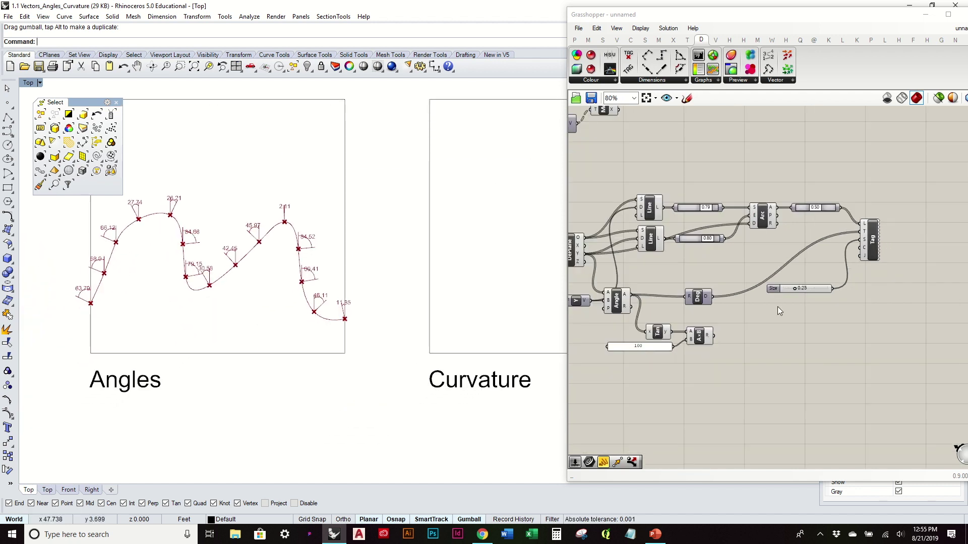
pyautogui.moveTo(519, 283); pyautogui.dragTo(404, 291, button='right')
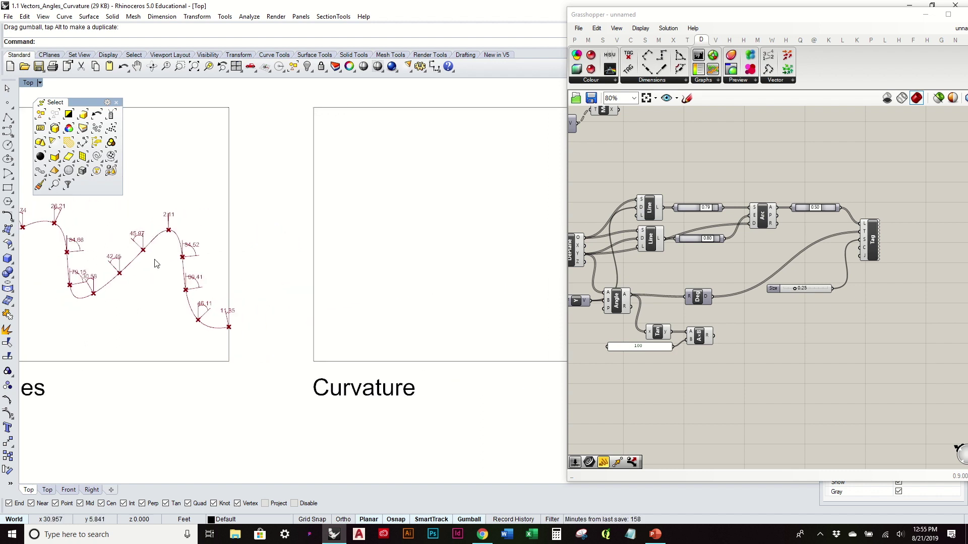
pyautogui.scroll(3, 129, 247)
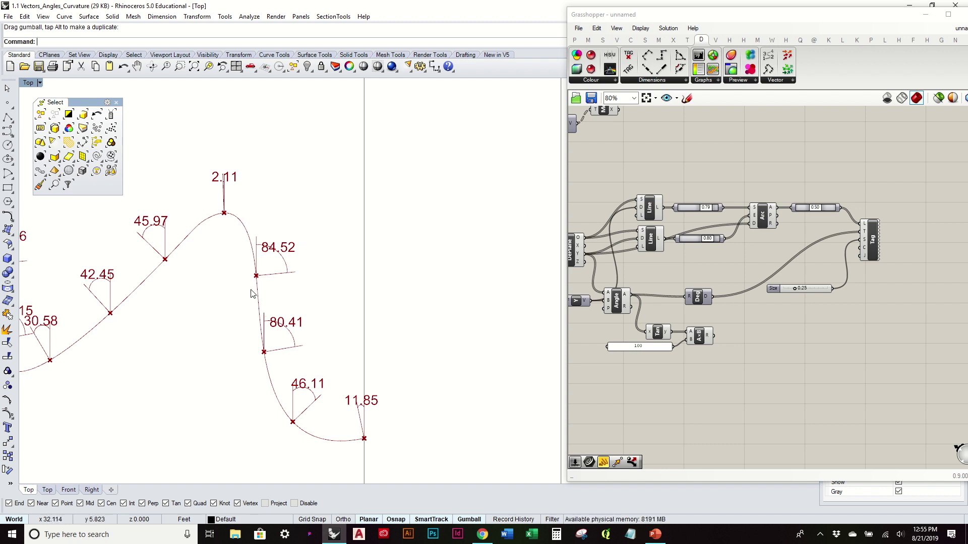
pyautogui.scroll(-3, 252, 293)
pyautogui.moveTo(716, 332); pyautogui.dragTo(817, 297, button='right')
# - Draw a wavy degree-3 control point curve with two crests from the left edge to the right edge of the Curvature frame
pyautogui.moveTo(404, 304); pyautogui.dragTo(223, 320, button='right')
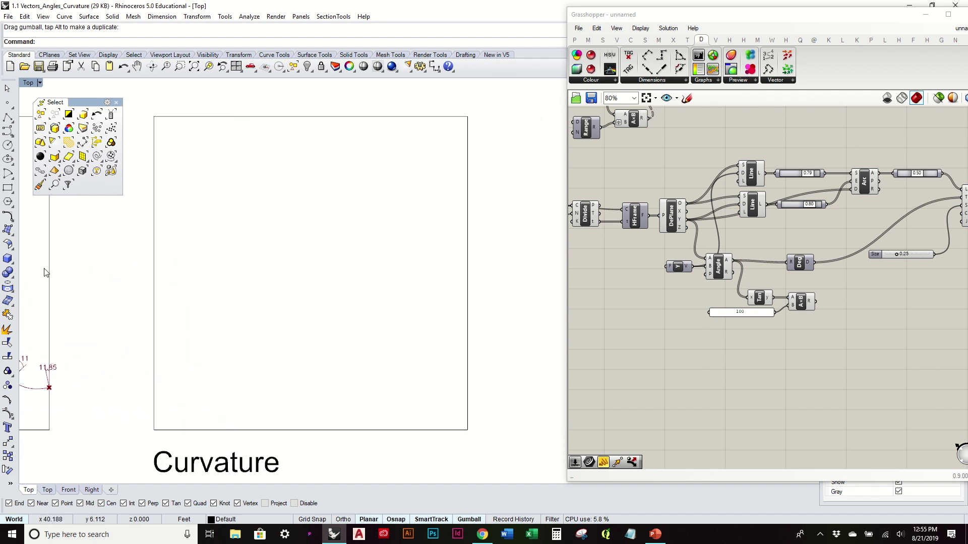
pyautogui.click(3, 132)
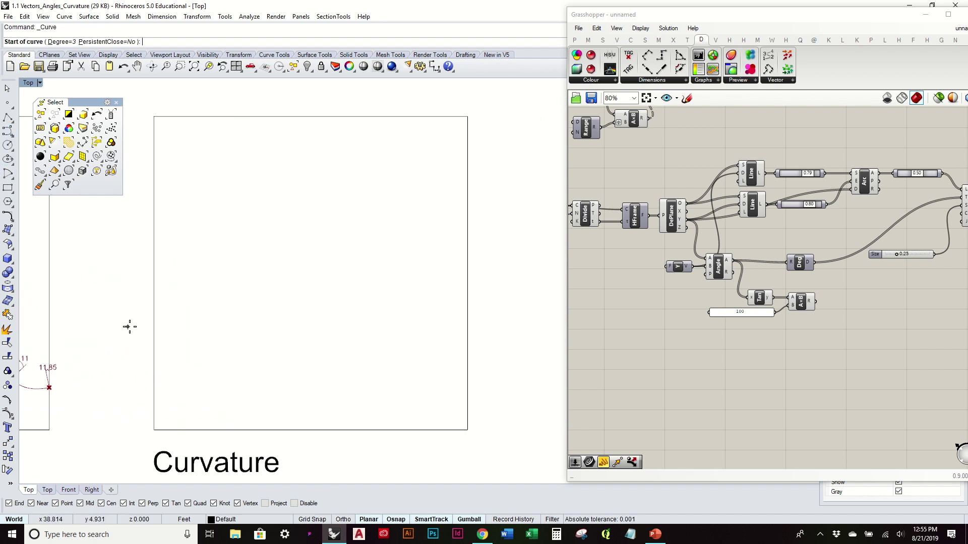
pyautogui.click(154, 360)
pyautogui.click(180, 263)
pyautogui.click(245, 300)
pyautogui.click(316, 296)
pyautogui.click(346, 201)
pyautogui.click(406, 245)
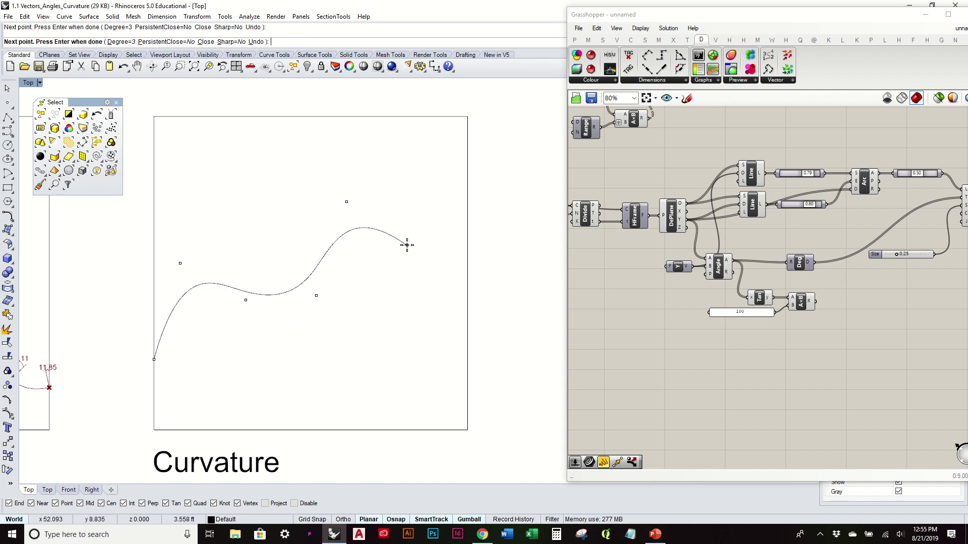
pyautogui.click(419, 346)
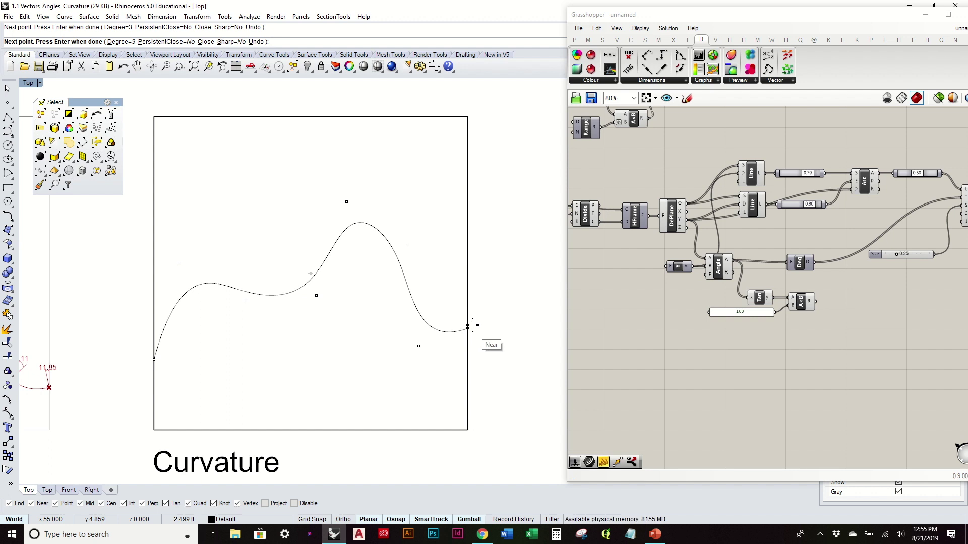
pyautogui.click(469, 308)
pyautogui.press('Return')
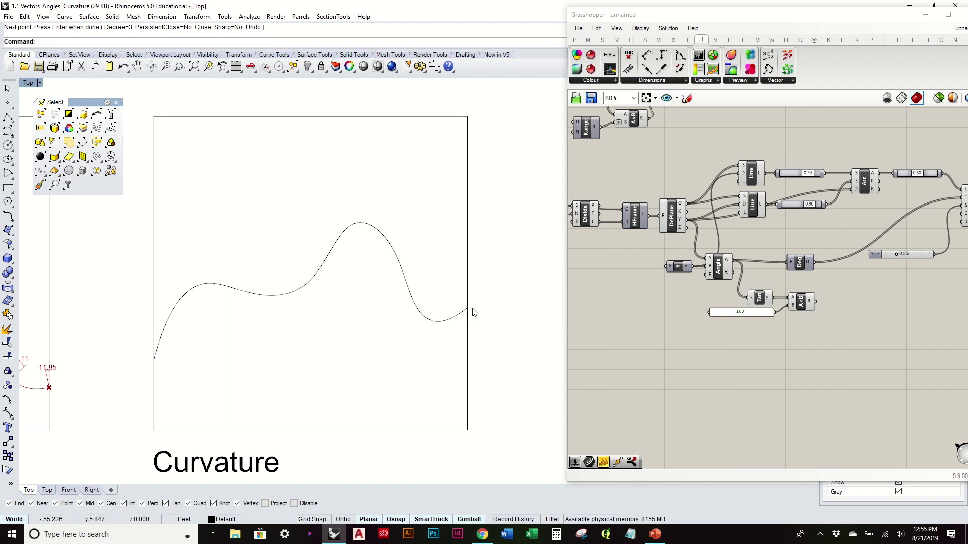
# - Add a Curve parameter in an empty area of the Grasshopper canvas and reference the new wavy curve in it
pyautogui.click(388, 238)
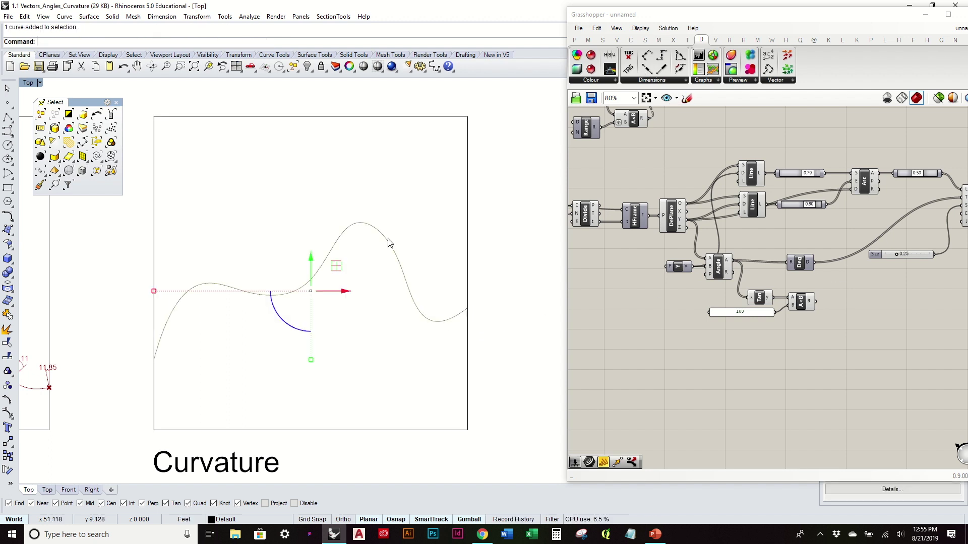
pyautogui.click(575, 40)
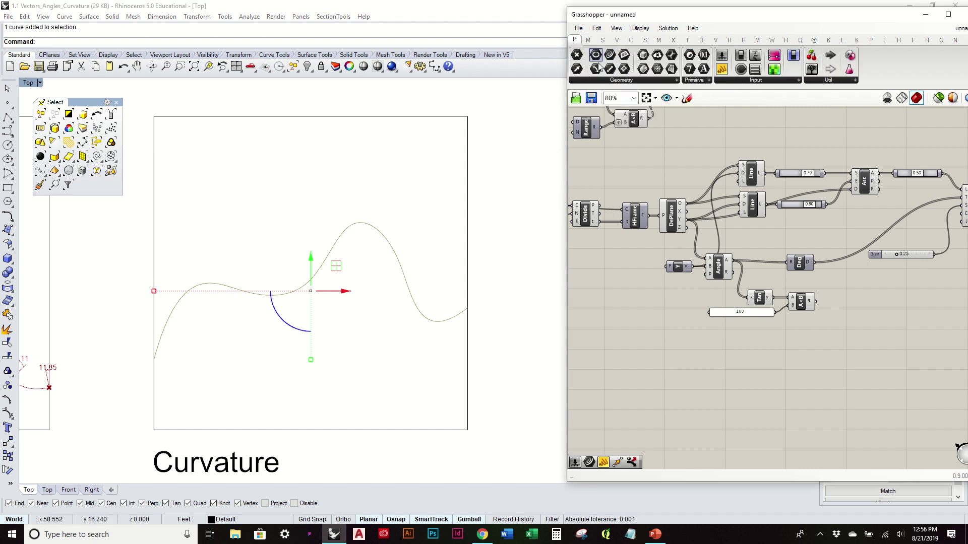
pyautogui.click(620, 83)
pyautogui.moveTo(595, 127); pyautogui.dragTo(680, 368)
pyautogui.scroll(4, 701, 332)
pyautogui.moveTo(726, 334); pyautogui.dragTo(639, 326)
pyautogui.rightClick(639, 325)
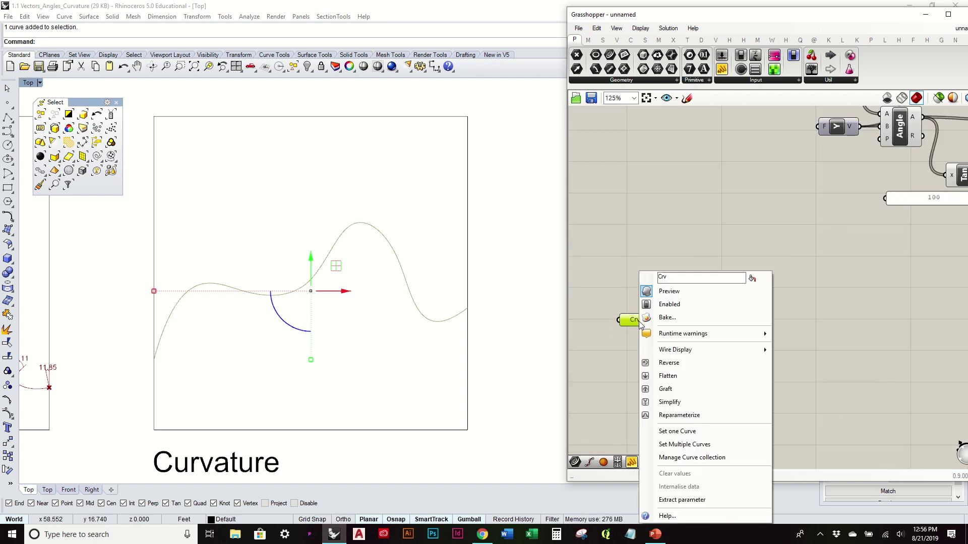
pyautogui.click(677, 432)
pyautogui.click(423, 312)
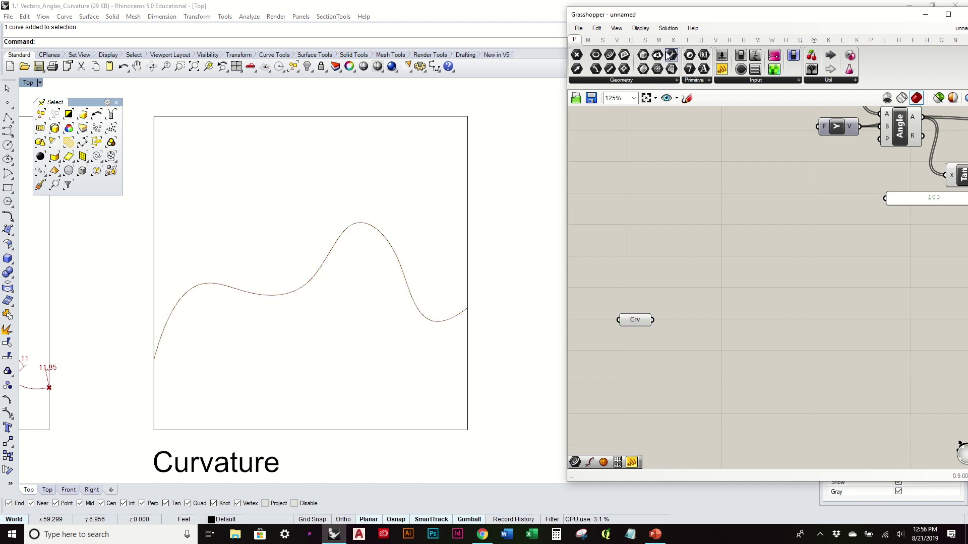
# - Add a Divide Distance component beside the Curve parameter and connect the curve to its C input
pyautogui.click(638, 43)
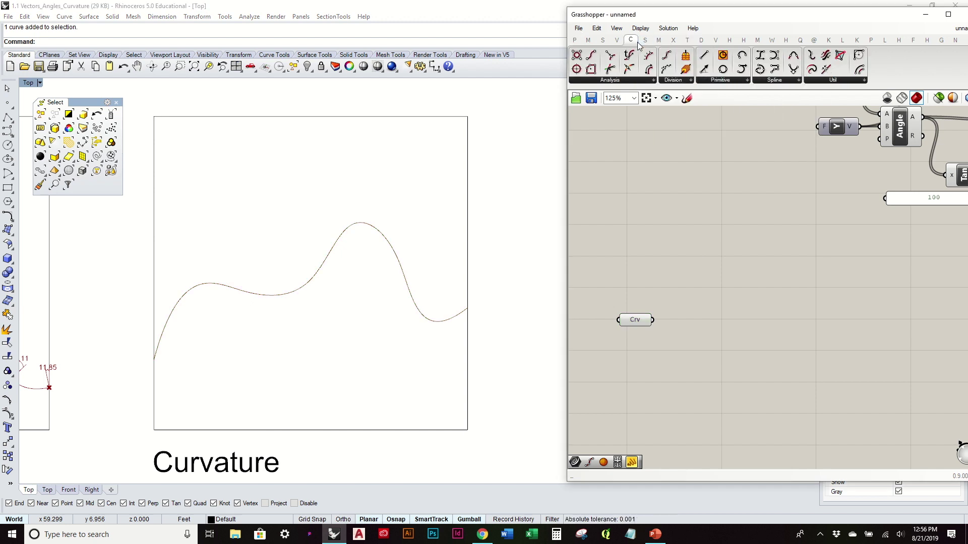
pyautogui.click(675, 81)
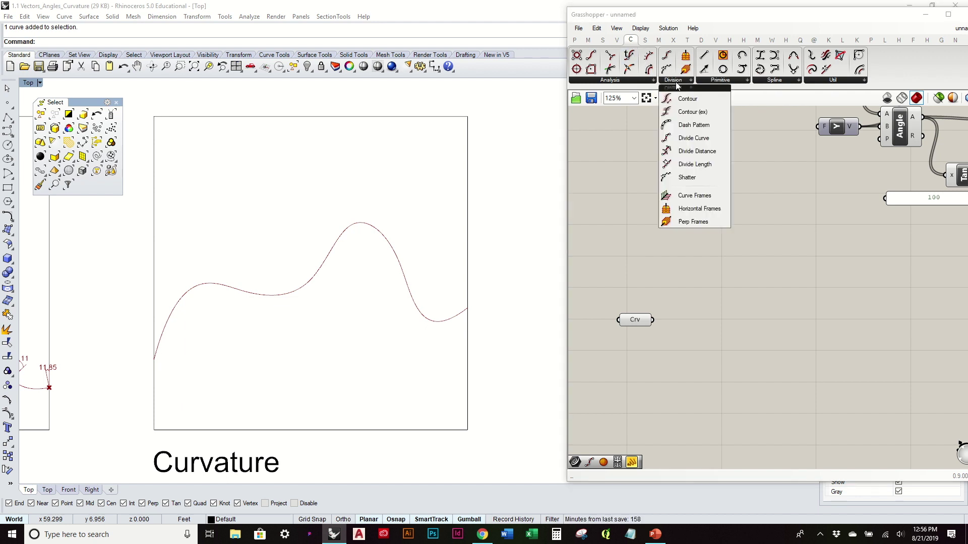
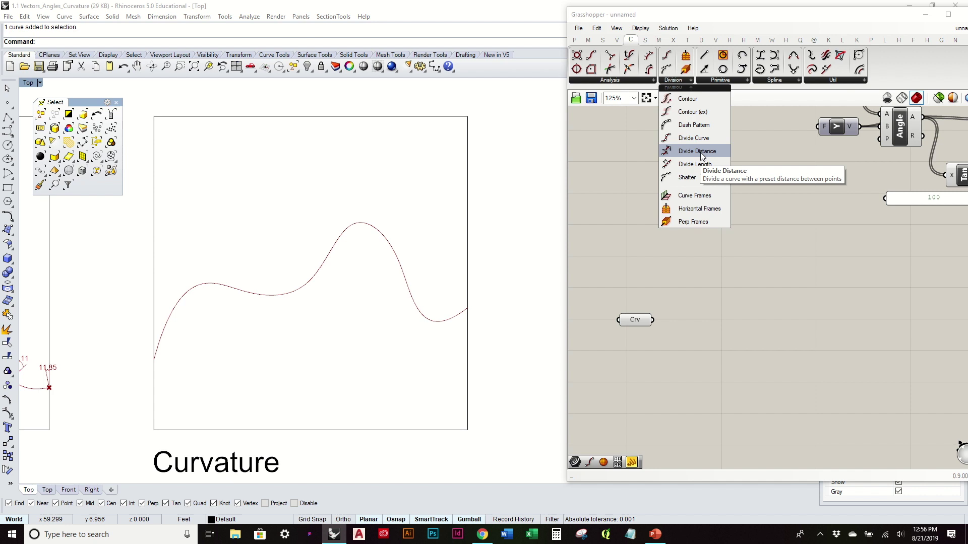
pyautogui.click(702, 156)
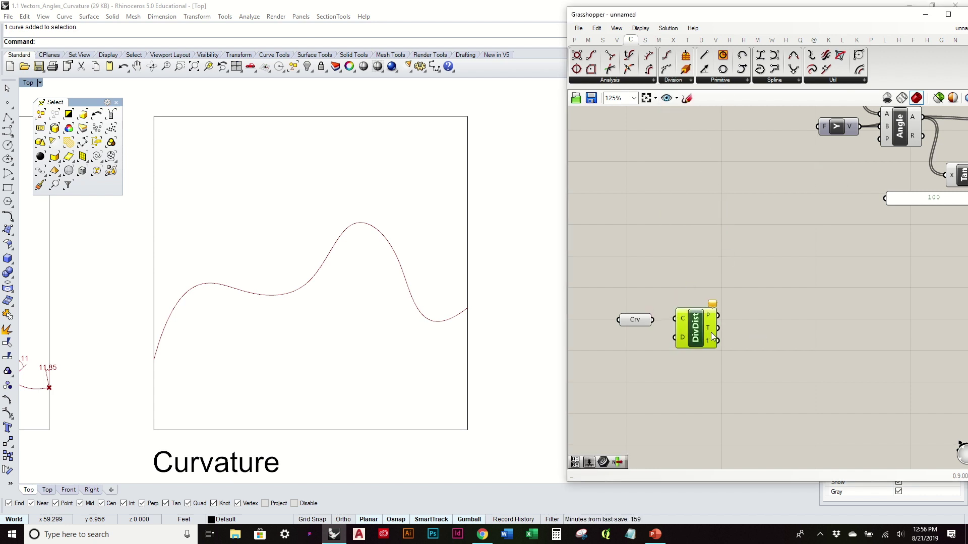
pyautogui.click(733, 339)
pyautogui.moveTo(651, 319); pyautogui.dragTo(704, 325)
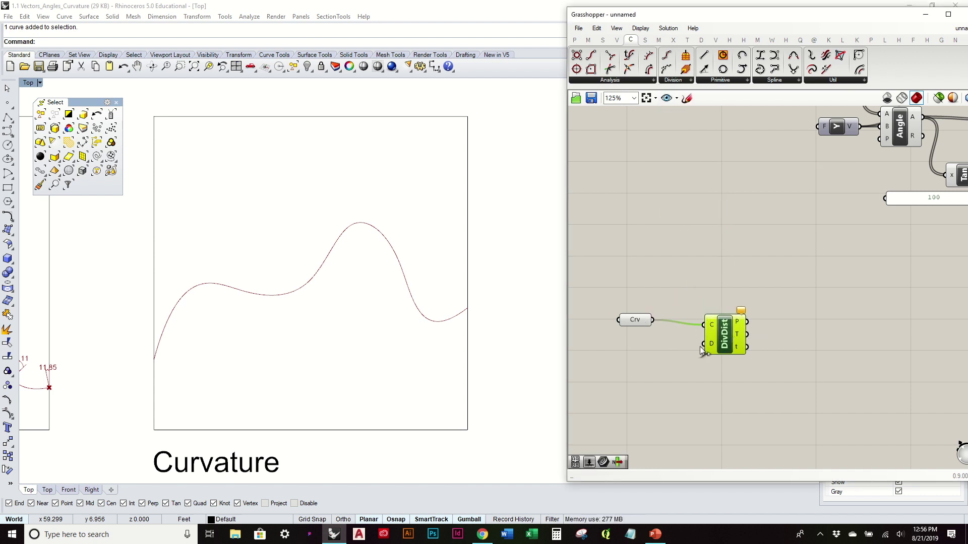
# - Add a number slider set to 2 and connect it to the Divide Distance component's D input
pyautogui.doubleClick(658, 353)
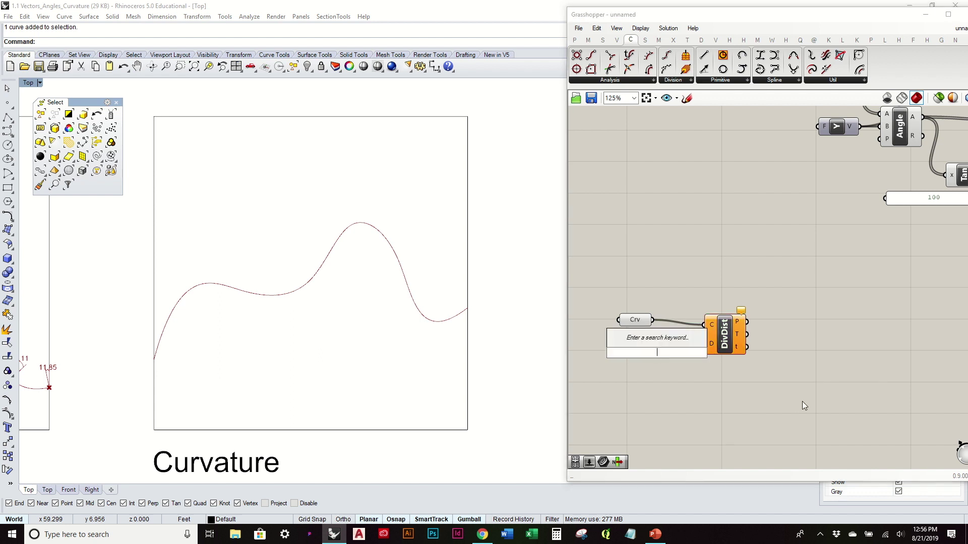
pyautogui.write('2')
pyautogui.press('Return')
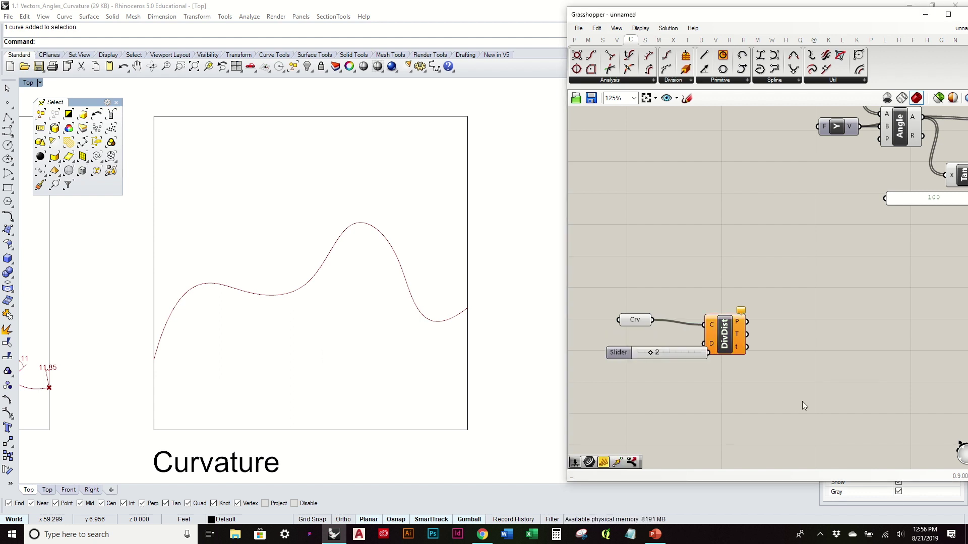
pyautogui.moveTo(667, 356); pyautogui.dragTo(631, 360)
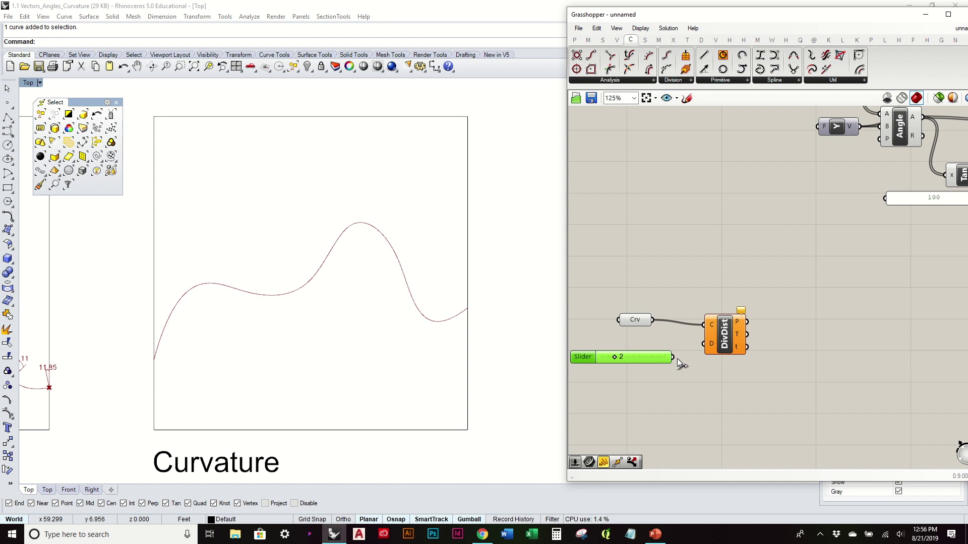
pyautogui.moveTo(705, 345); pyautogui.dragTo(704, 344)
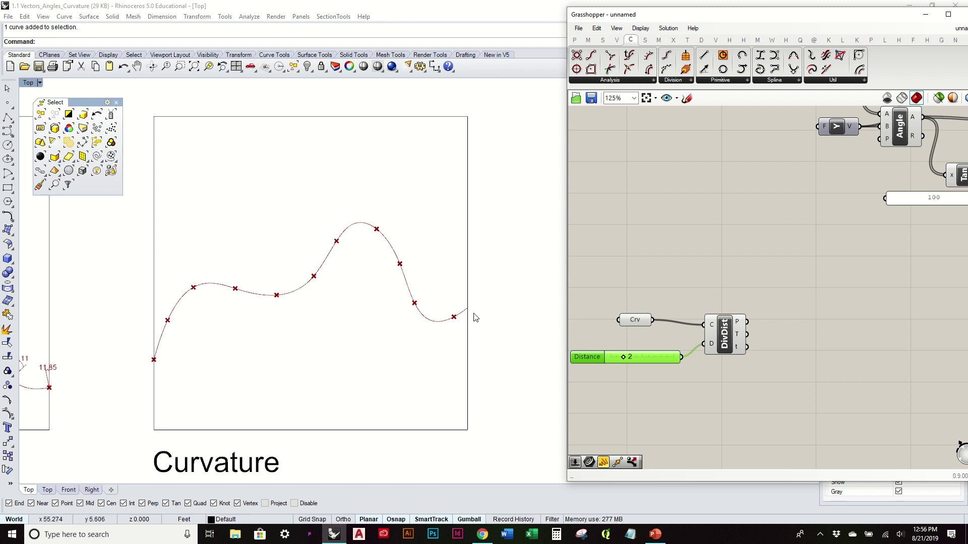
# - Check the division points along the curve and shift the Curve parameter and Divide Distance component slightly to tidy the layout
pyautogui.scroll(5, 473, 315)
pyautogui.scroll(-3, 473, 318)
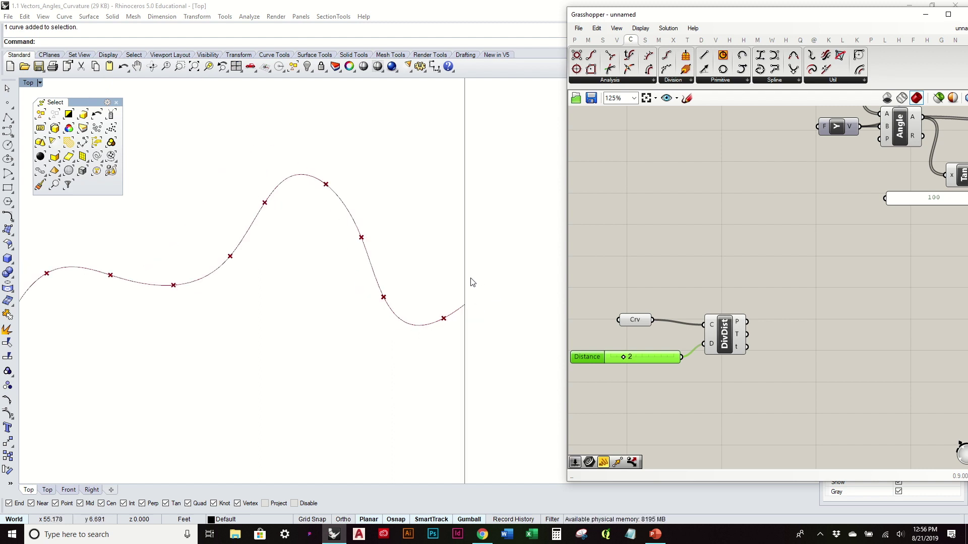
pyautogui.scroll(-2, 471, 281)
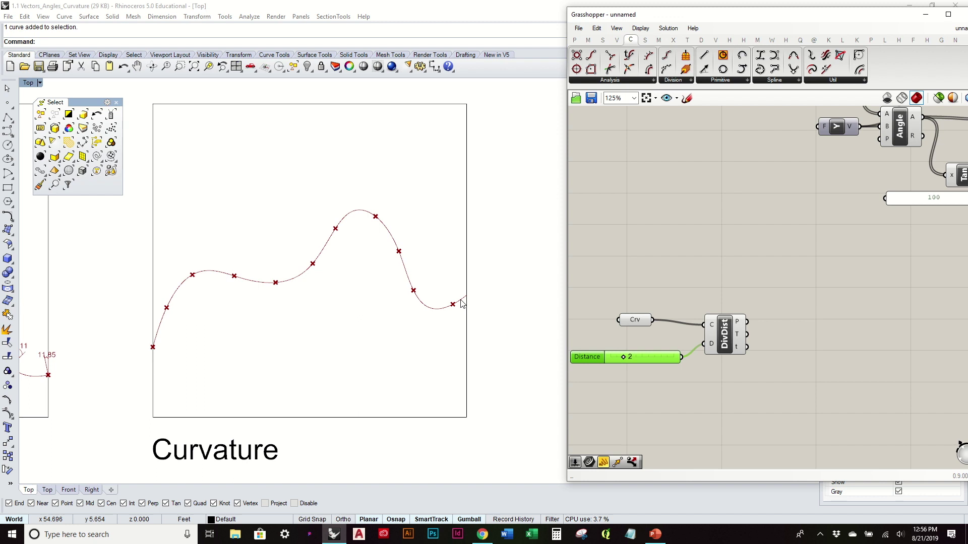
pyautogui.scroll(3, 460, 303)
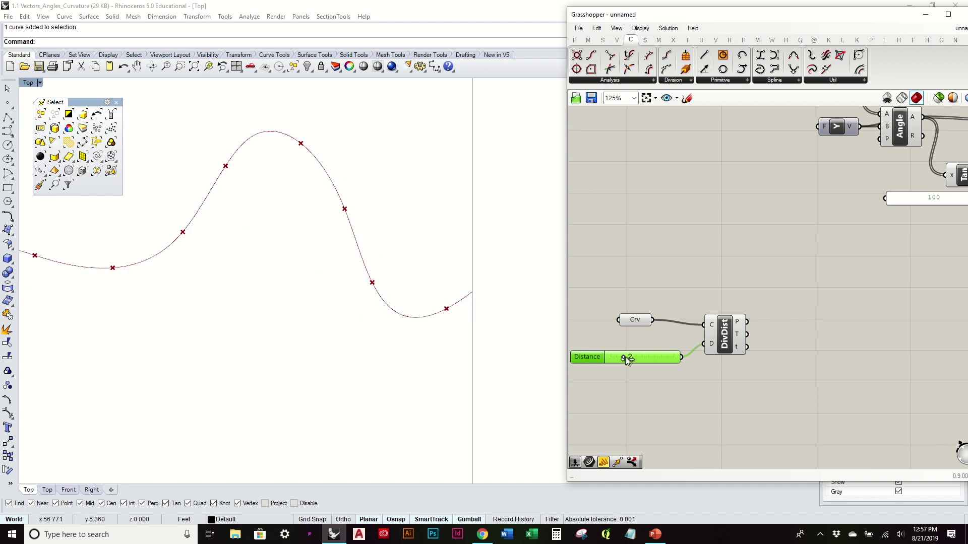
pyautogui.moveTo(625, 357)
pyautogui.mouseDown()
pyautogui.moveTo(640, 355)
pyautogui.moveTo(613, 365)
pyautogui.moveTo(623, 363)
pyautogui.mouseUp()
pyautogui.scroll(-3, 504, 313)
pyautogui.click(737, 368)
pyautogui.moveTo(642, 324); pyautogui.dragTo(639, 331)
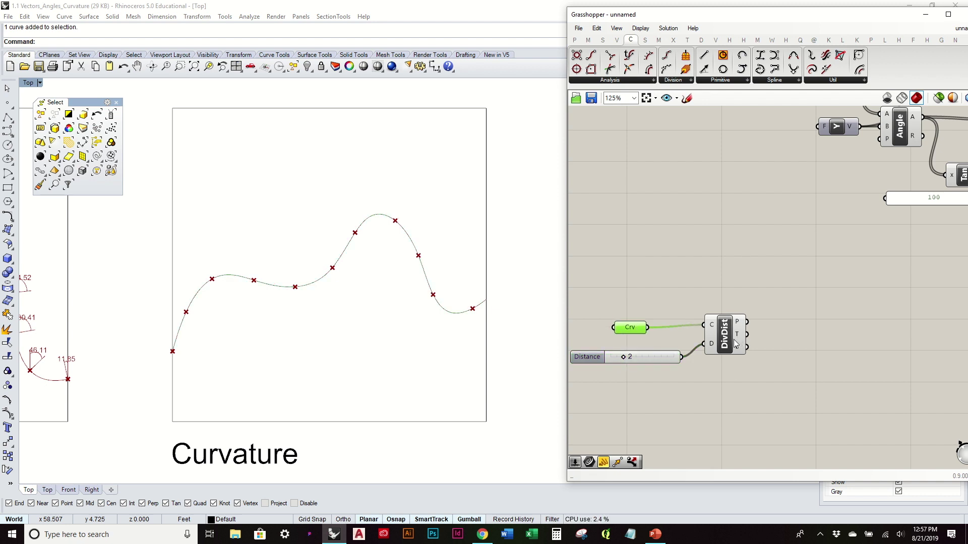
pyautogui.moveTo(731, 346); pyautogui.dragTo(727, 349)
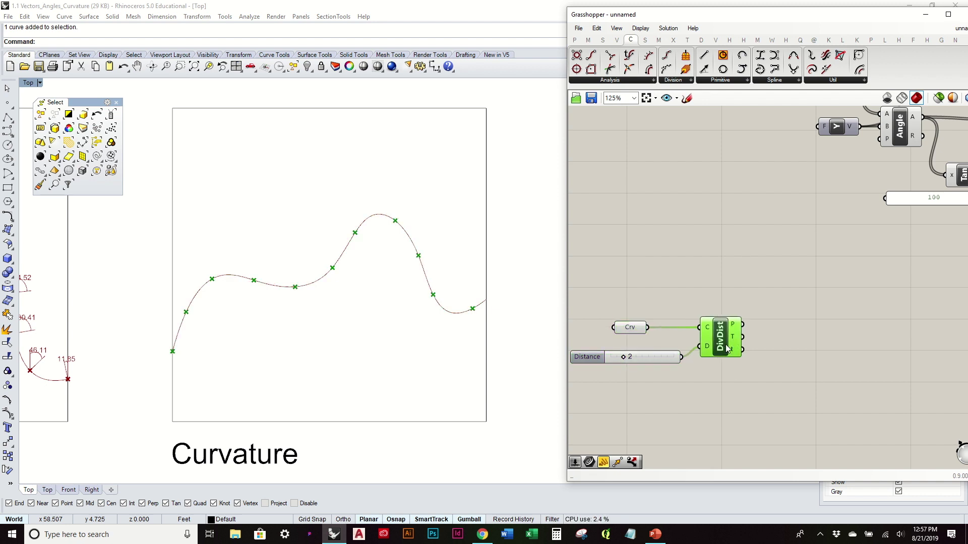
# - Add a Curvature analysis component to the right of the Divide Distance component
pyautogui.click(628, 79)
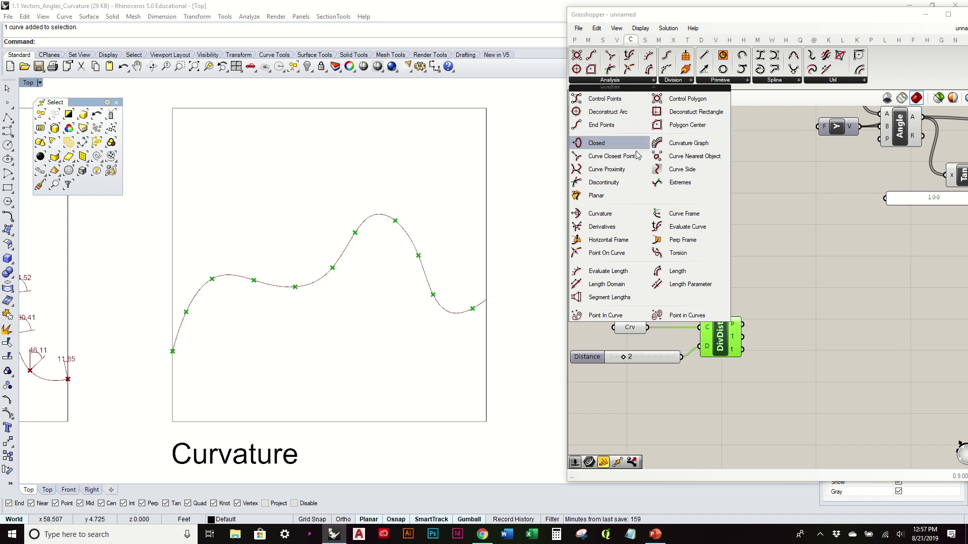
pyautogui.click(576, 215)
pyautogui.click(832, 303)
pyautogui.moveTo(832, 303); pyautogui.dragTo(781, 289, button='right')
pyautogui.click(722, 306)
pyautogui.moveTo(688, 309); pyautogui.dragTo(741, 300, button='right')
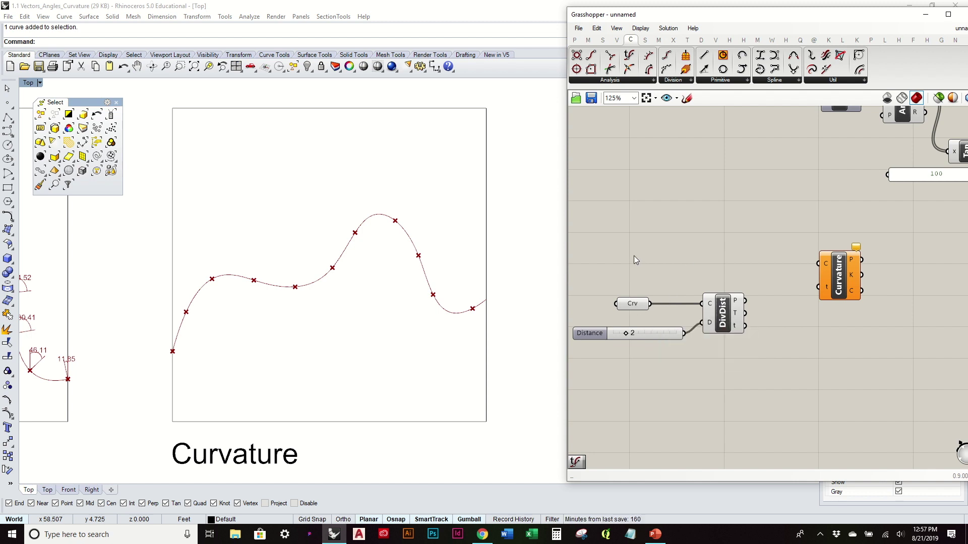
# - Move the Curve parameter up and connect the curve and Divide Distance's t output to the Curvature component's C and t inputs
pyautogui.moveTo(637, 305); pyautogui.dragTo(643, 280)
pyautogui.click(662, 259)
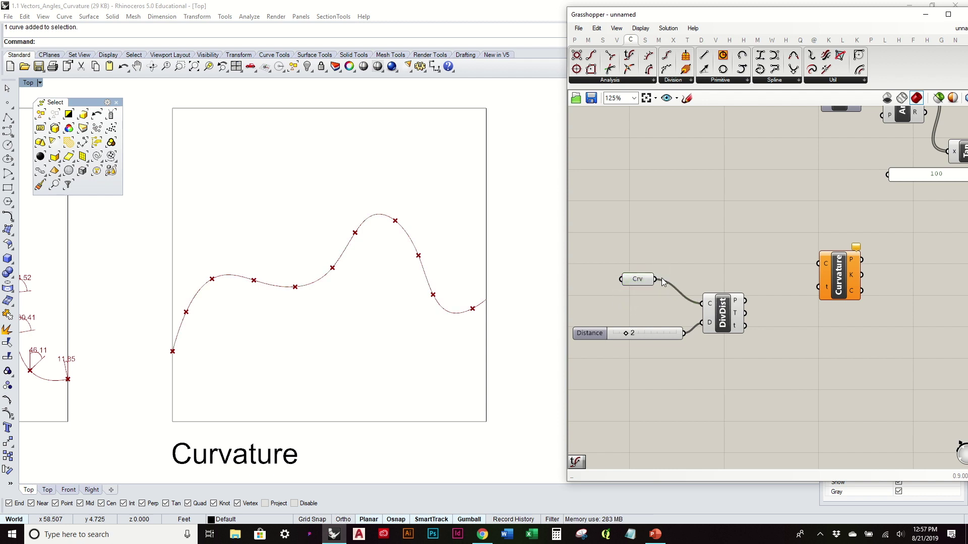
pyautogui.click(645, 284)
pyautogui.moveTo(654, 280); pyautogui.dragTo(827, 274)
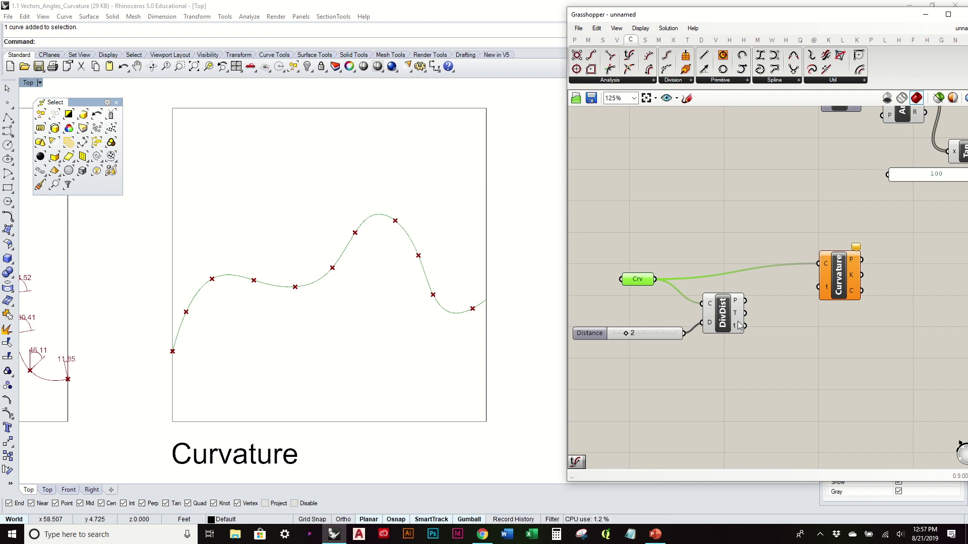
pyautogui.moveTo(745, 326); pyautogui.dragTo(835, 298)
# - Examine how the curvature circles touch the curve at its division points, comparing tight bends with flatter stretches
pyautogui.scroll(-3, 417, 294)
pyautogui.scroll(-5, 418, 294)
pyautogui.scroll(5, 384, 286)
pyautogui.scroll(4, 384, 286)
pyautogui.scroll(-10, 336, 286)
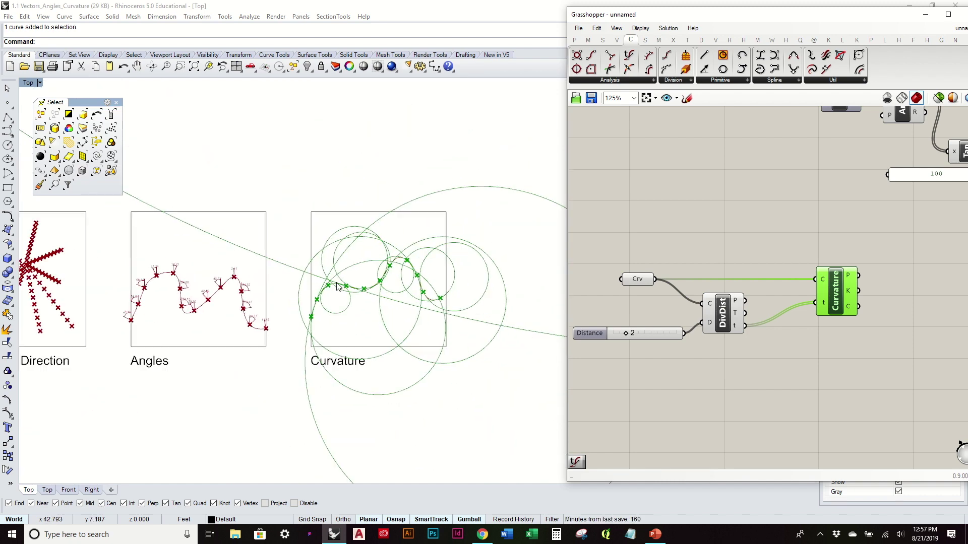
pyautogui.scroll(10, 371, 297)
pyautogui.scroll(6, 373, 294)
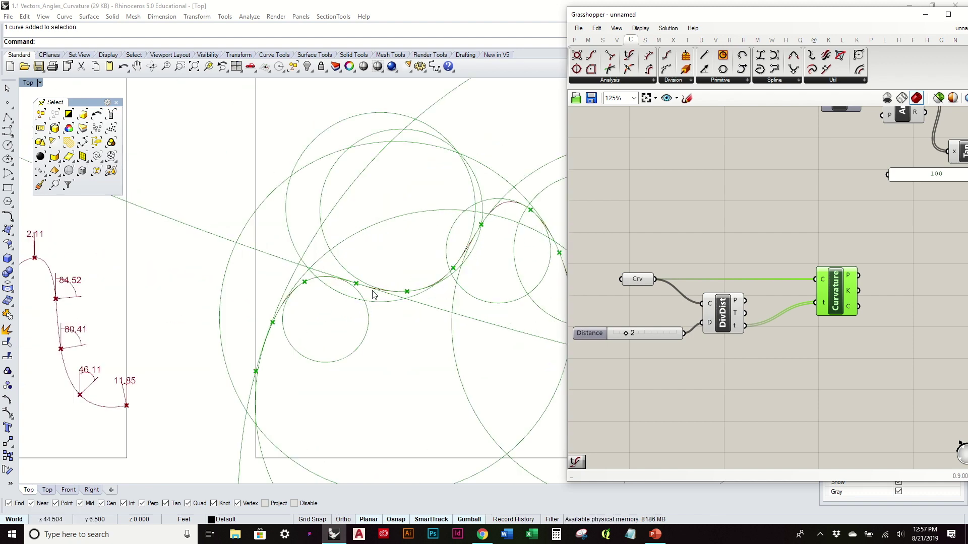
pyautogui.scroll(-6, 426, 278)
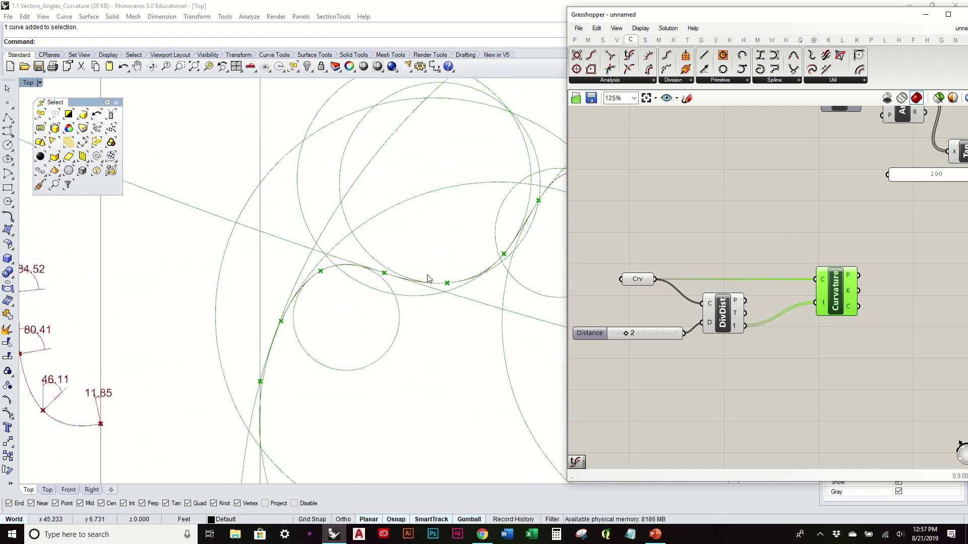
pyautogui.scroll(3, 426, 280)
pyautogui.scroll(6, 381, 273)
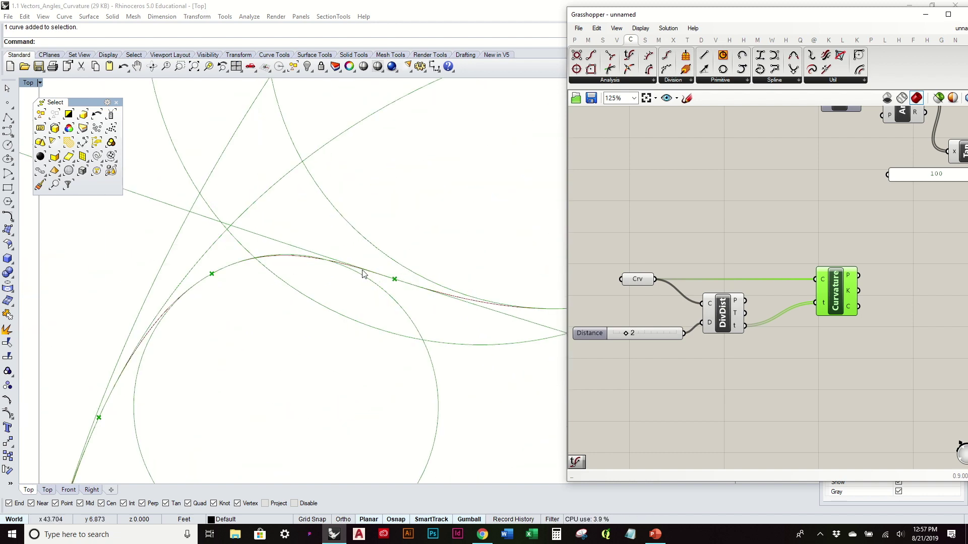
pyautogui.scroll(-8, 244, 237)
pyautogui.scroll(5, 332, 212)
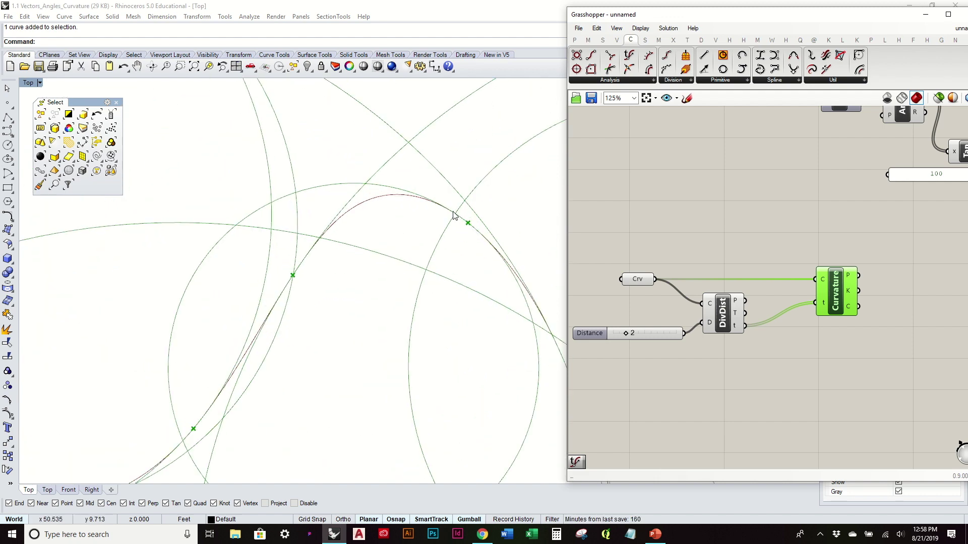
pyautogui.scroll(-3, 467, 232)
pyautogui.scroll(-4, 468, 235)
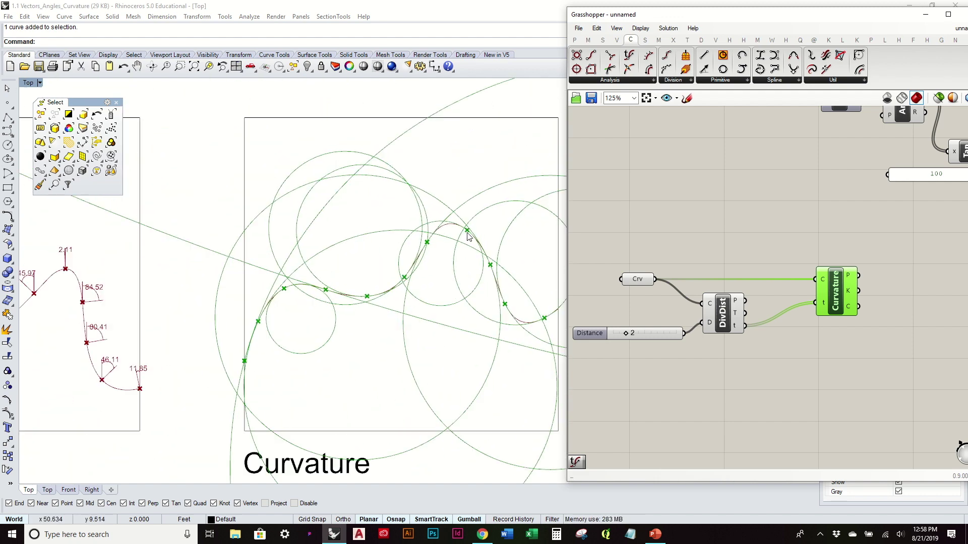
pyautogui.scroll(5, 444, 281)
pyautogui.scroll(-4, 271, 214)
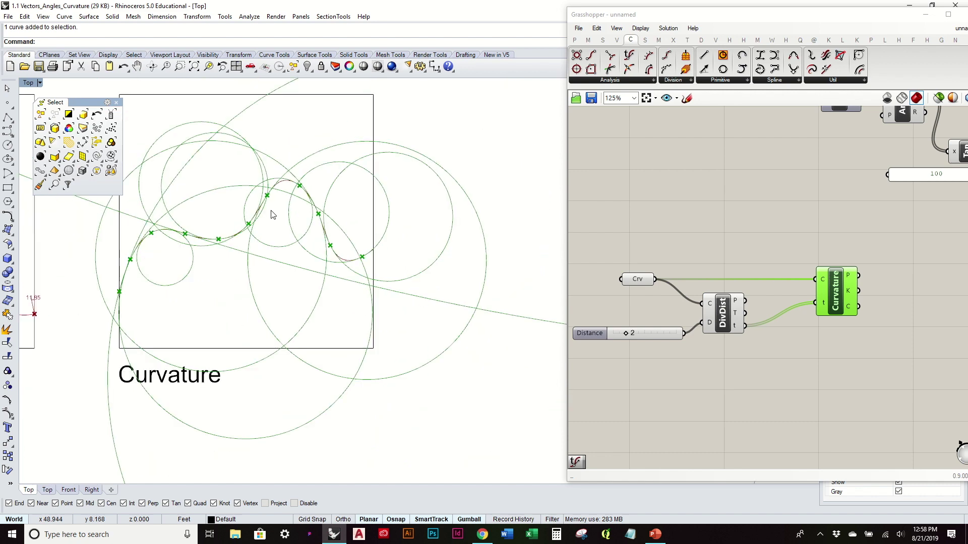
# - Set the division Distance slider to 4 and compare the curvature circles at the more widely spaced points along the curve
pyautogui.moveTo(627, 334); pyautogui.dragTo(642, 332)
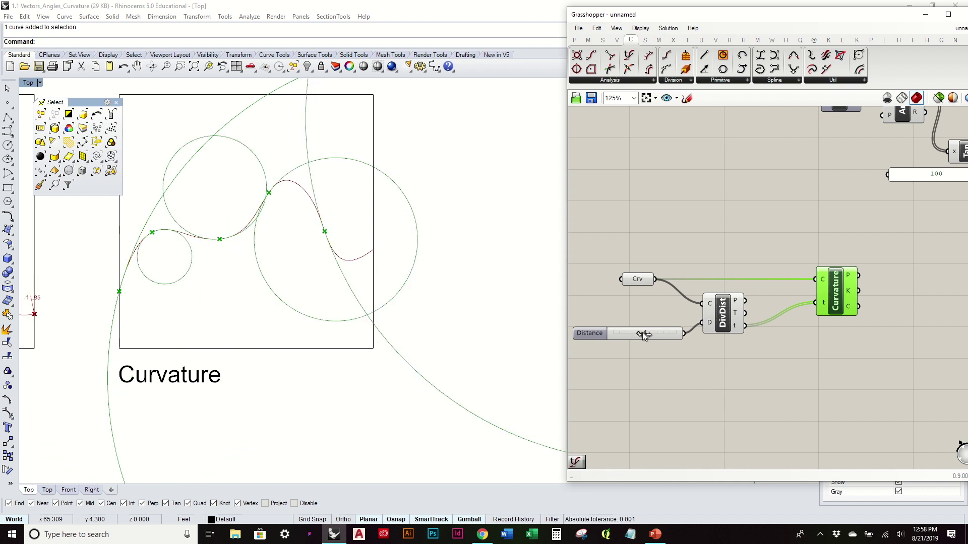
pyautogui.scroll(-5, 251, 242)
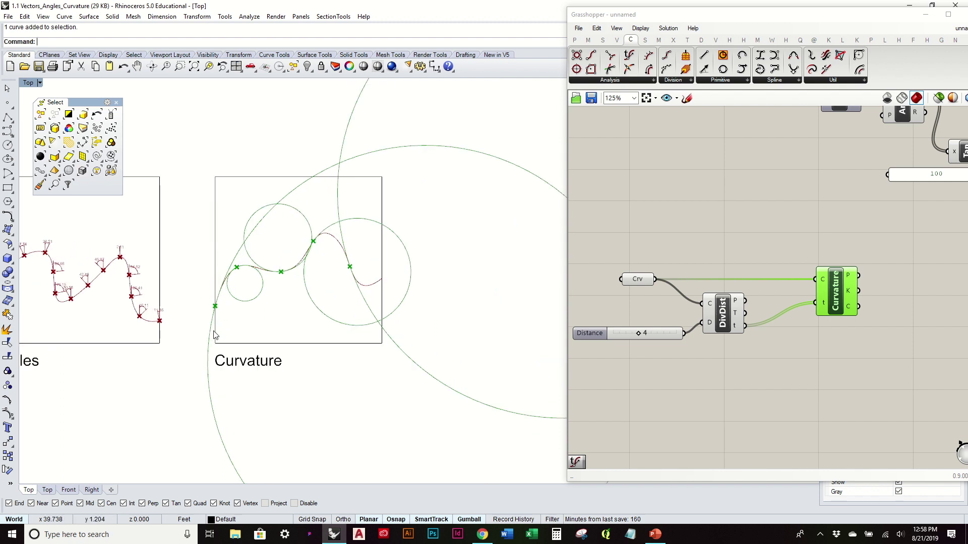
pyautogui.moveTo(350, 259); pyautogui.dragTo(267, 283, button='right')
pyautogui.scroll(-2, 280, 293)
pyautogui.scroll(4, 281, 303)
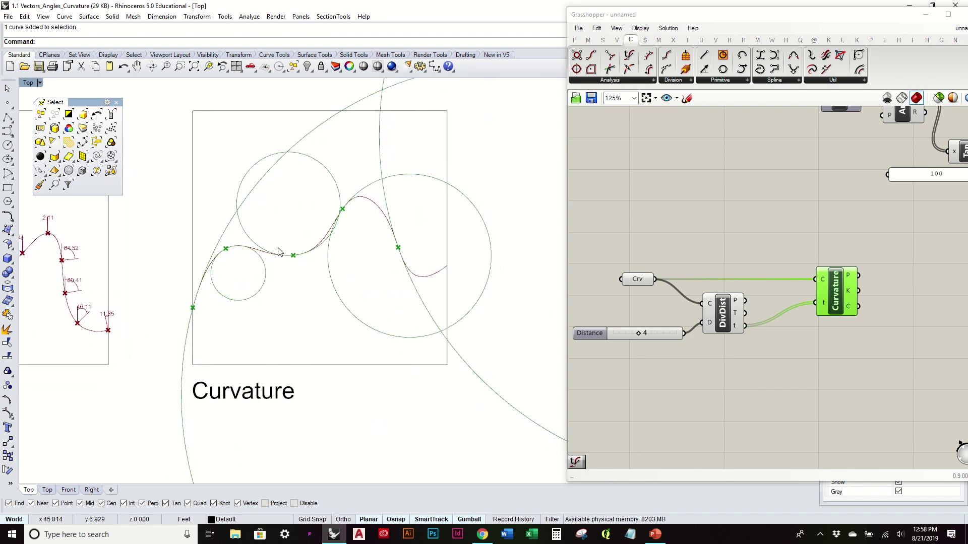
pyautogui.scroll(2, 279, 252)
pyautogui.moveTo(305, 206); pyautogui.dragTo(281, 242, button='right')
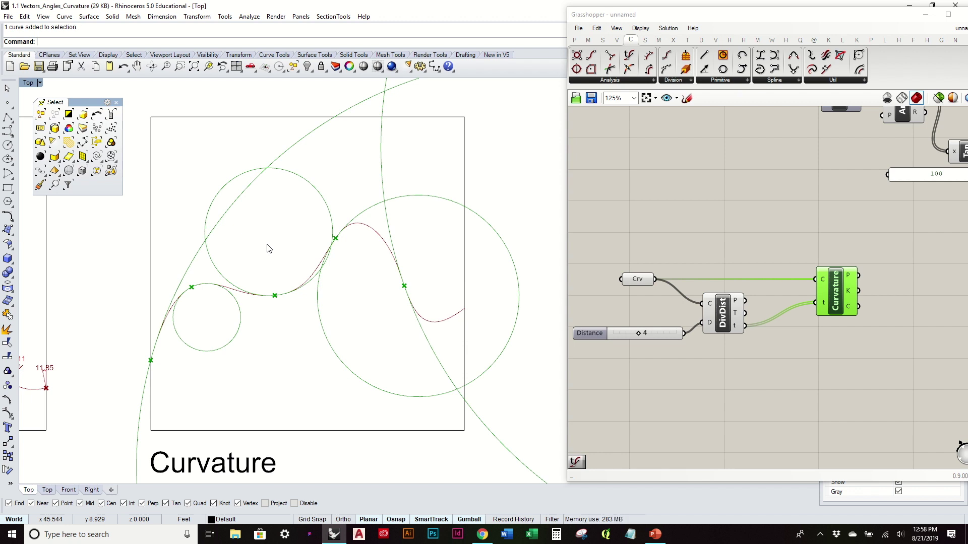
pyautogui.moveTo(270, 246); pyautogui.dragTo(304, 241, button='right')
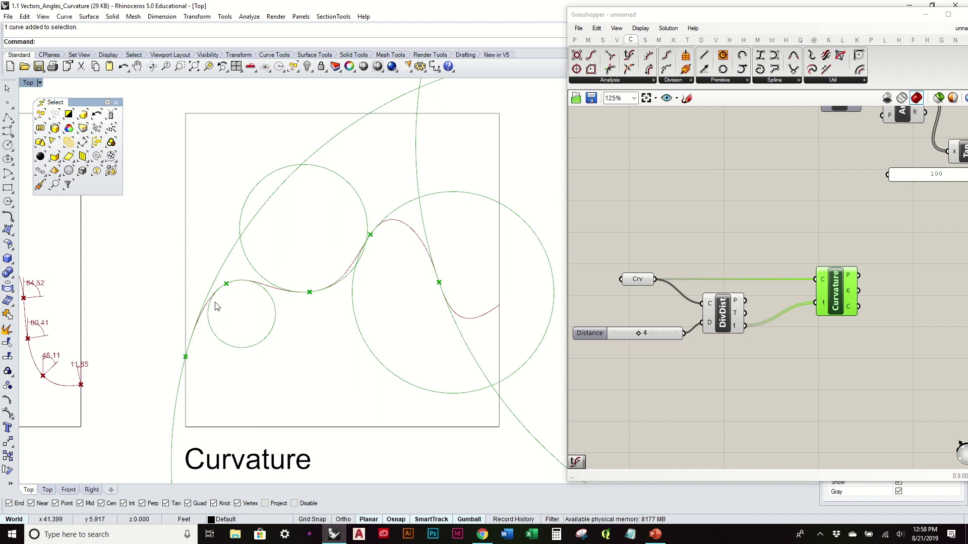
pyautogui.scroll(3, 225, 314)
pyautogui.scroll(-5, 174, 250)
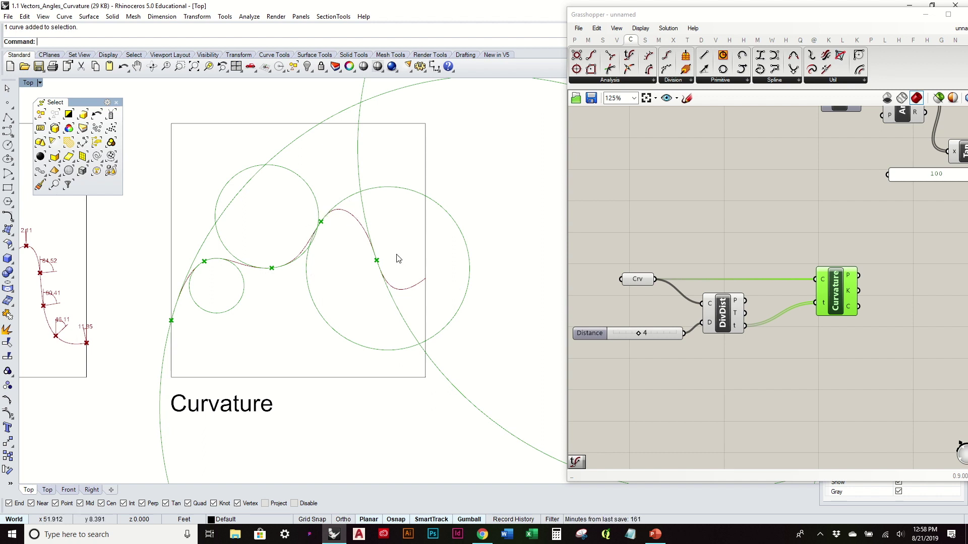
# - Tidy the curvature definition by moving the Curvature component, Curve parameter and Distance slider closer around Divide Distance
pyautogui.moveTo(832, 298); pyautogui.dragTo(810, 299)
pyautogui.click(742, 270)
pyautogui.moveTo(644, 280); pyautogui.dragTo(664, 279)
pyautogui.moveTo(666, 332); pyautogui.dragTo(668, 322)
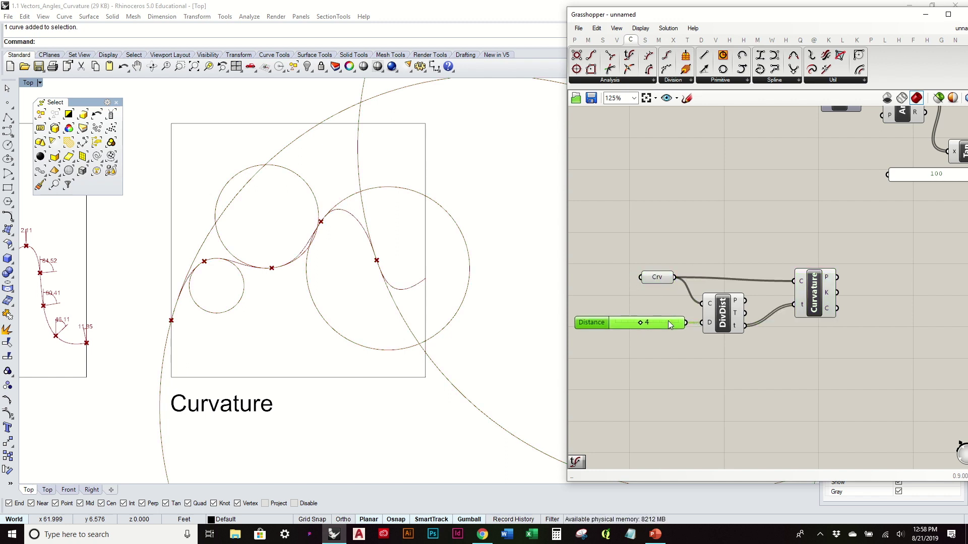
# - Review the curvature circles around the curve and read the Curvature component's P, K and C outputs
pyautogui.scroll(-2, 185, 232)
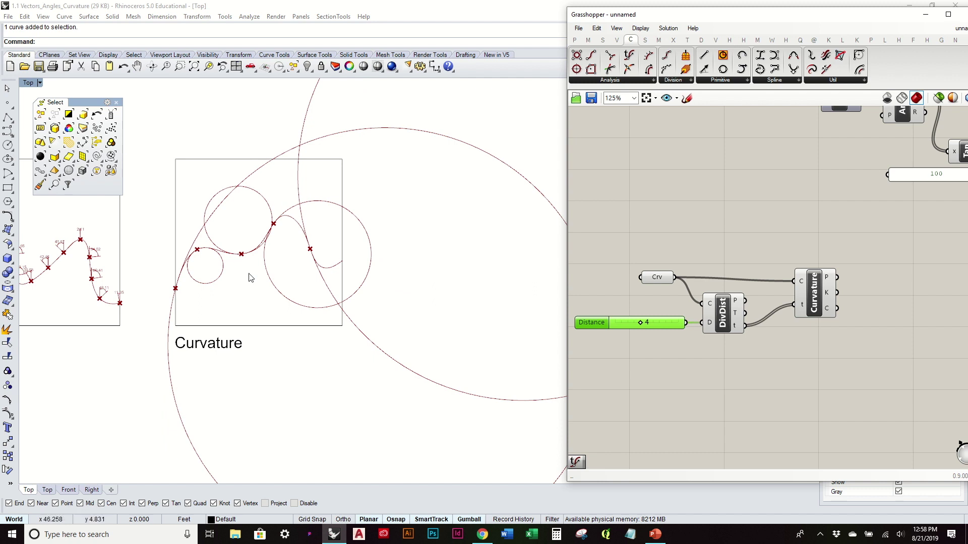
pyautogui.scroll(-2, 325, 266)
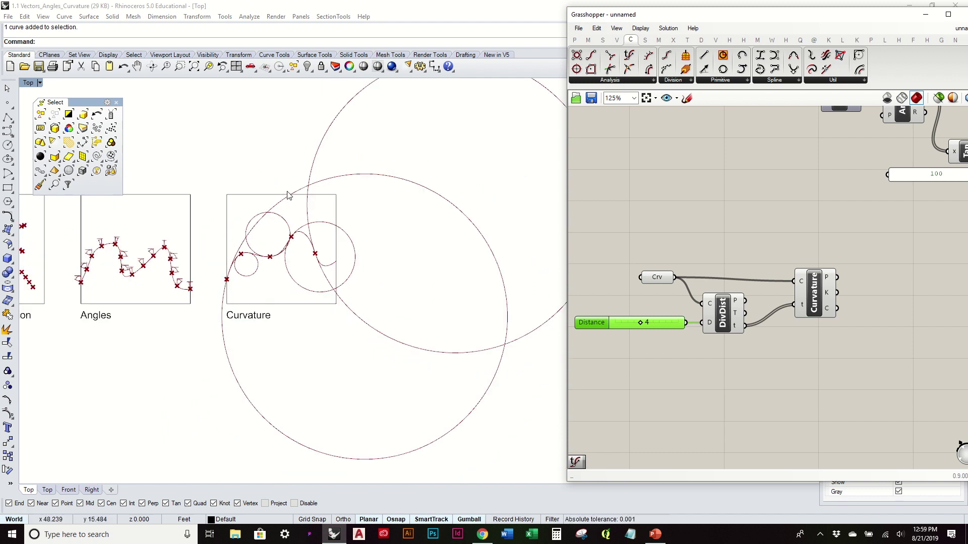
pyautogui.scroll(3, 278, 237)
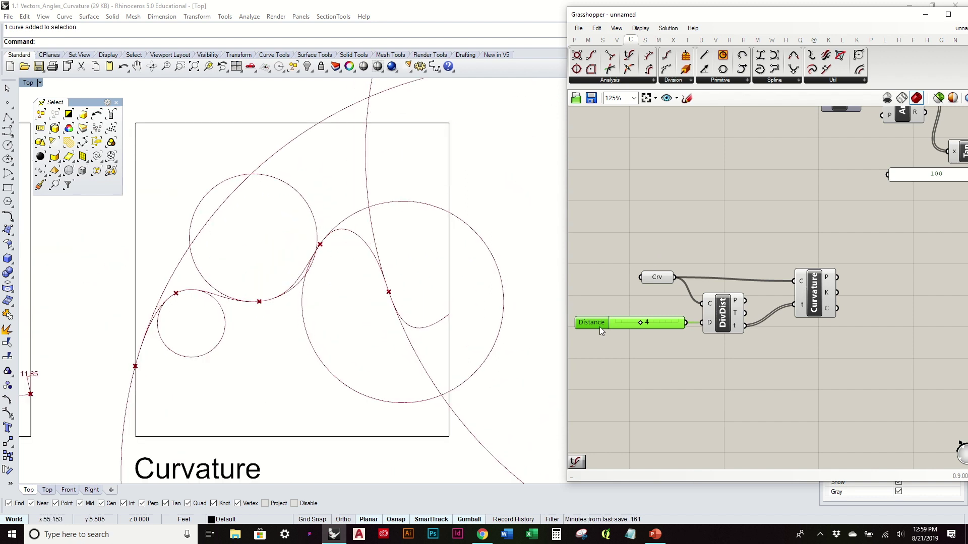
pyautogui.moveTo(827, 282)
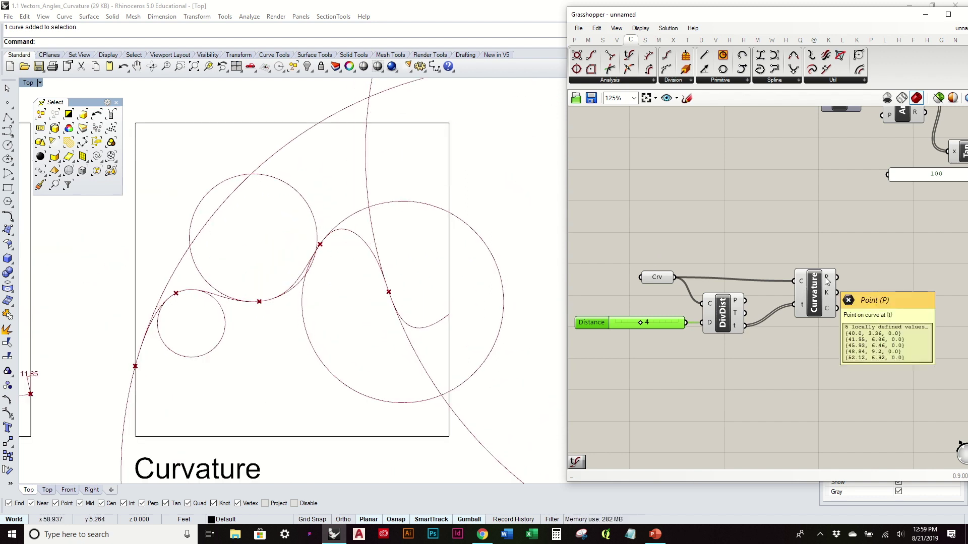
pyautogui.click(815, 297)
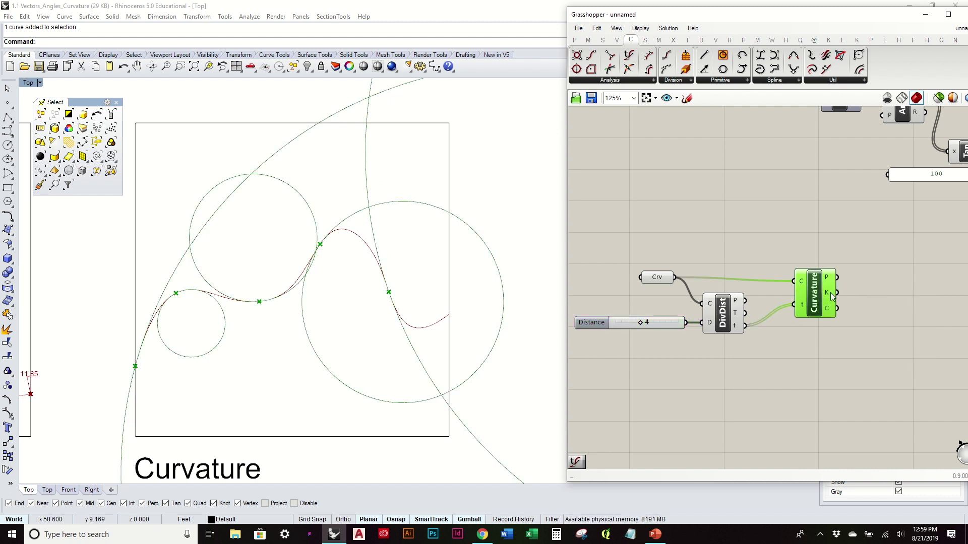
pyautogui.moveTo(831, 296)
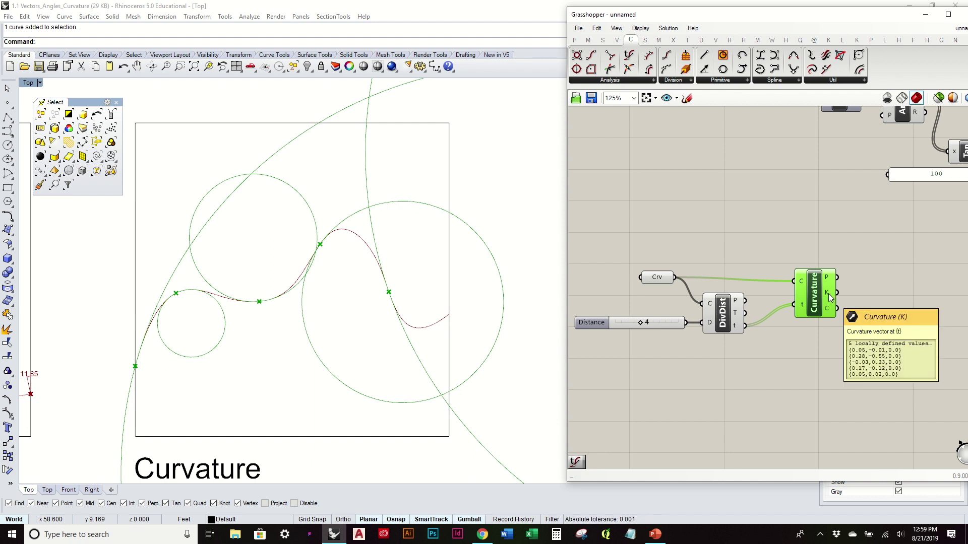
pyautogui.moveTo(830, 297); pyautogui.dragTo(769, 304, button='right')
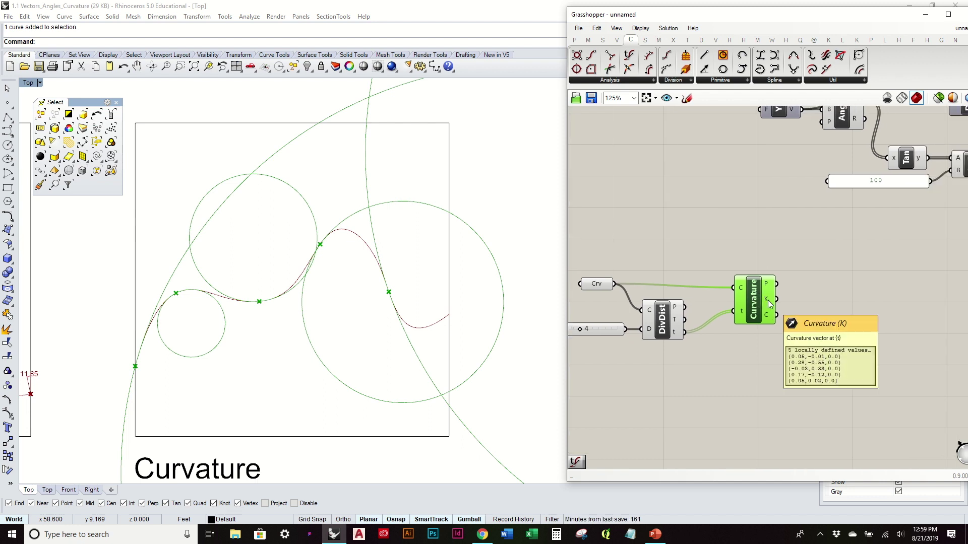
pyautogui.moveTo(770, 317)
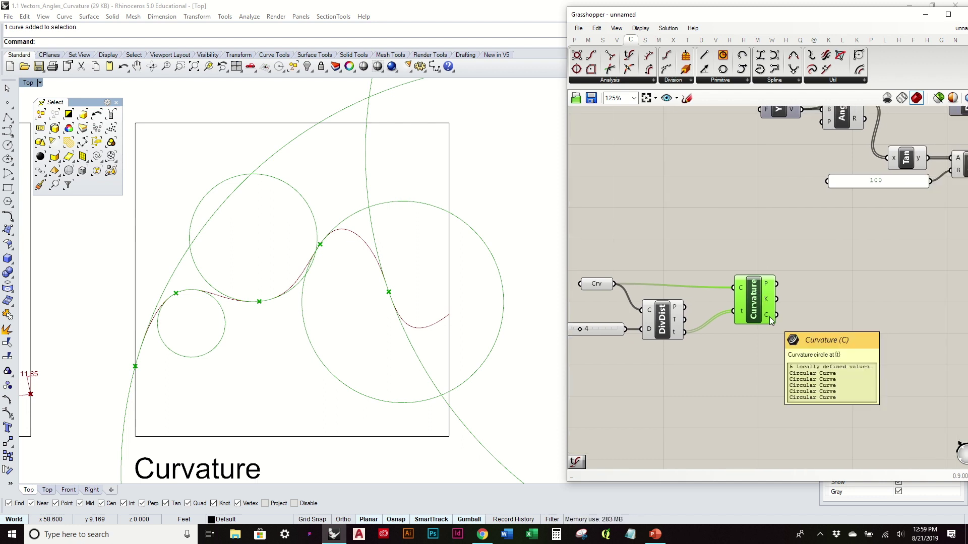
# - Add a Deconstruct Arc component to the right of Curvature and connect Curvature's C output to its A input
pyautogui.click(798, 274)
pyautogui.moveTo(764, 315); pyautogui.dragTo(755, 311)
pyautogui.moveTo(761, 315)
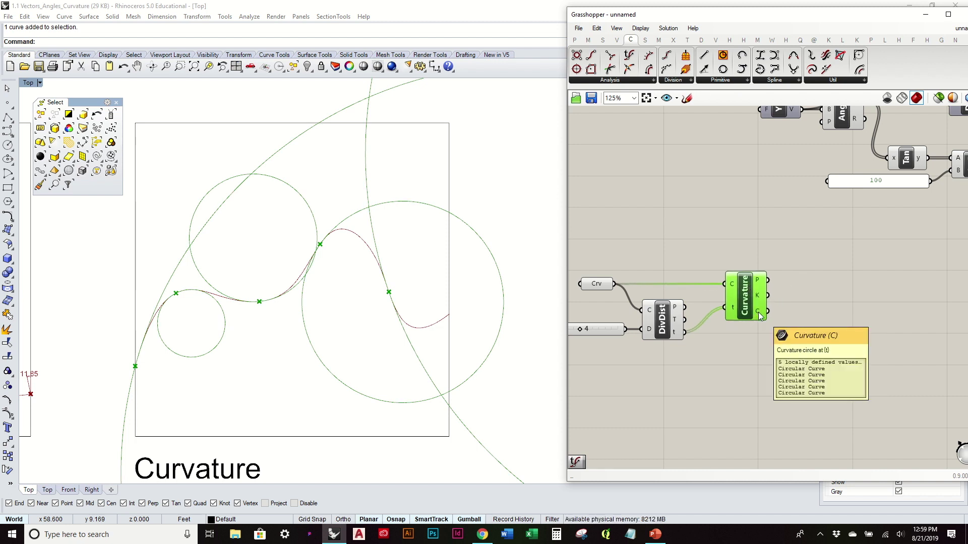
pyautogui.click(624, 79)
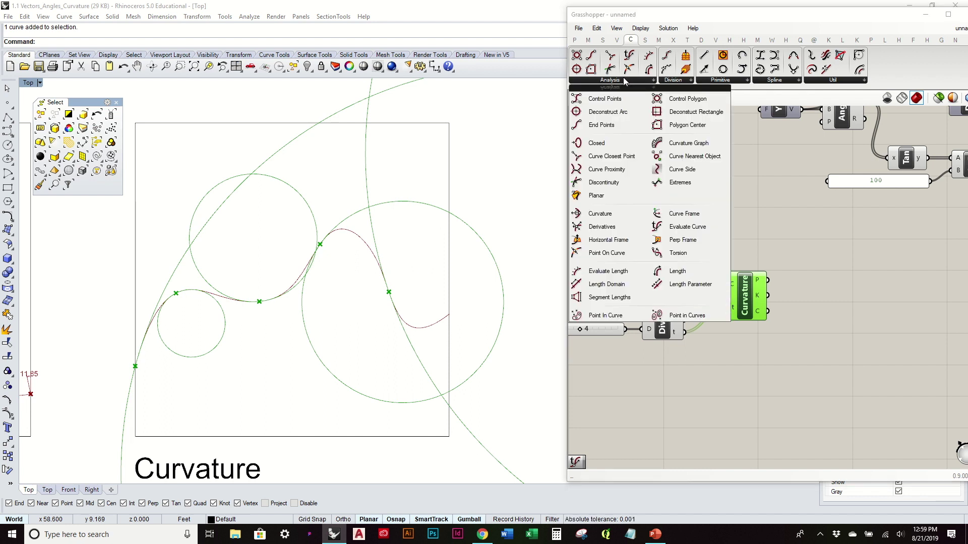
pyautogui.click(629, 112)
pyautogui.click(831, 317)
pyautogui.moveTo(765, 309); pyautogui.dragTo(815, 316)
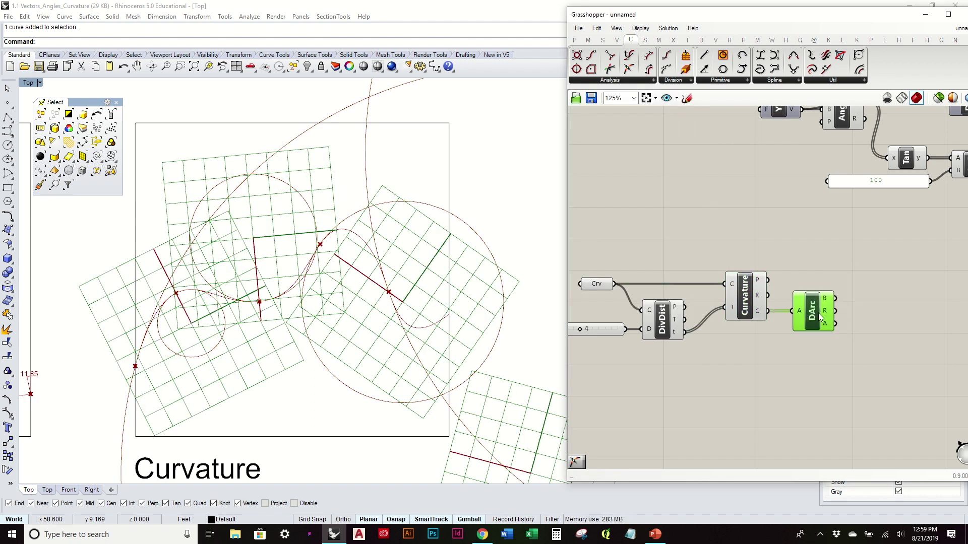
# - Inspect the Deconstruct Arc component's radius and angle outputs for the curvature circles
pyautogui.scroll(4, 814, 316)
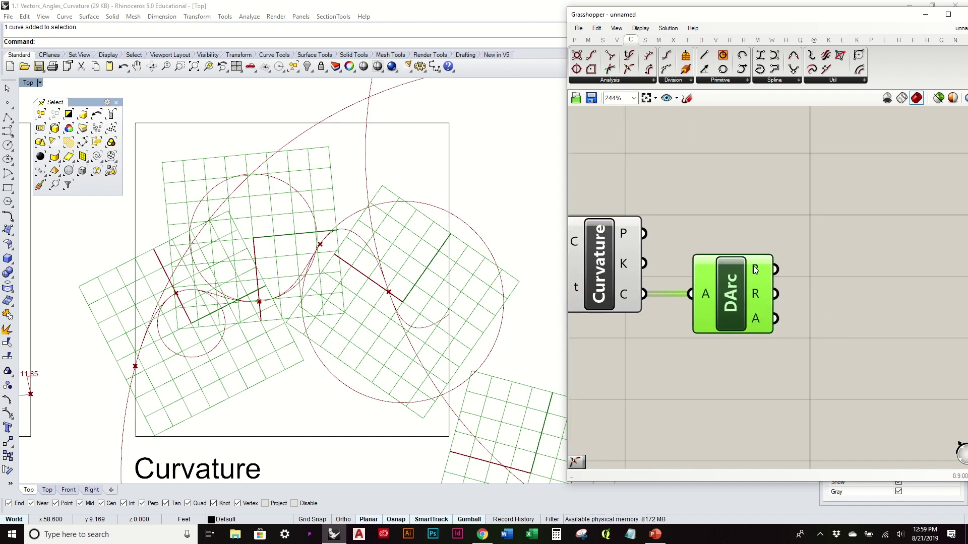
pyautogui.moveTo(755, 270)
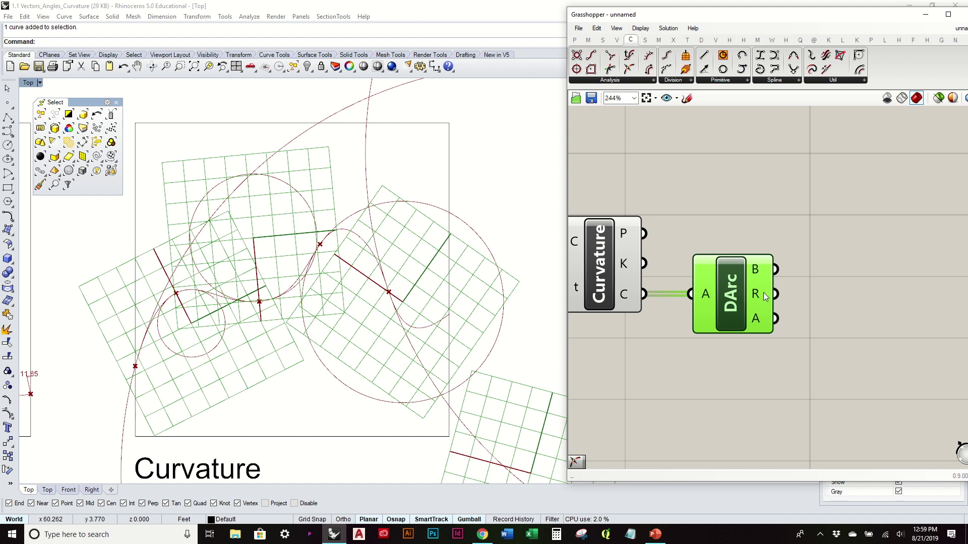
pyautogui.moveTo(762, 297)
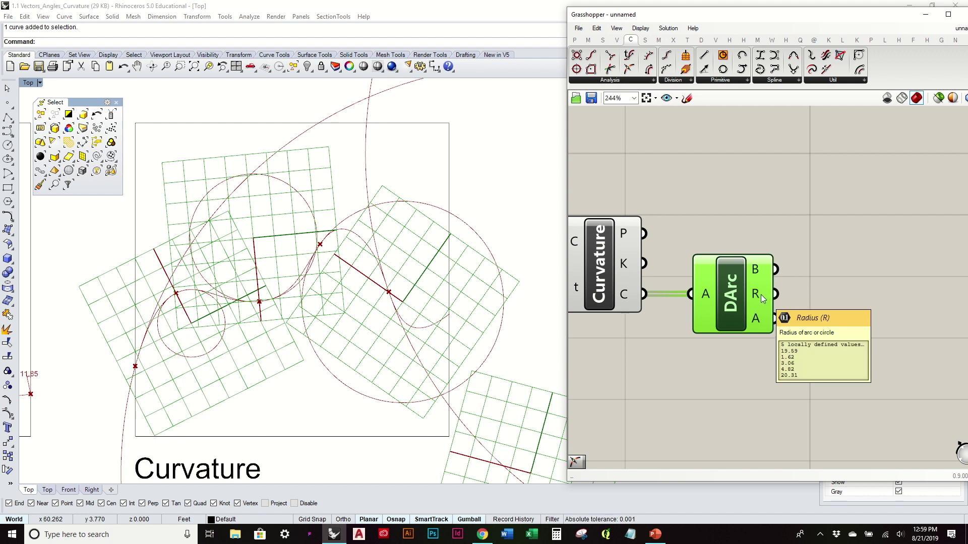
pyautogui.moveTo(763, 321)
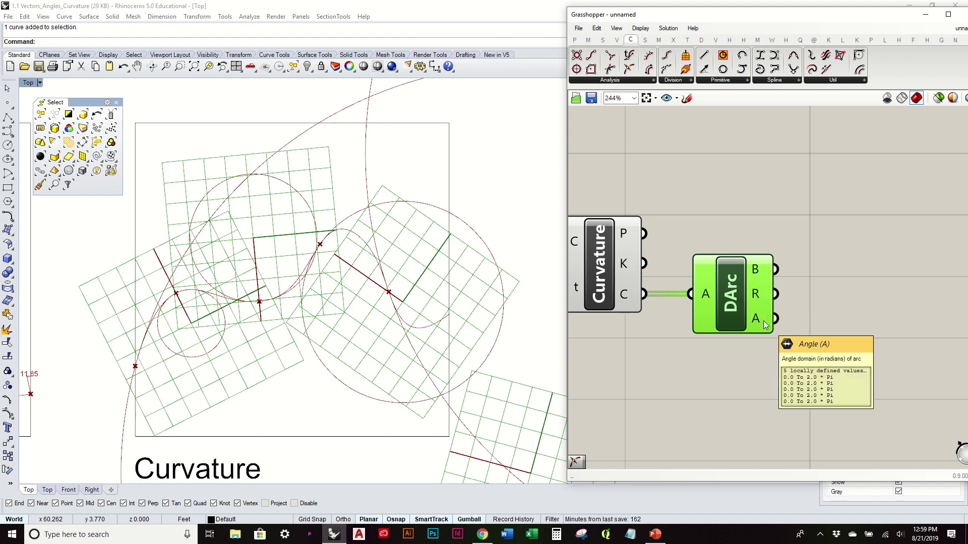
pyautogui.scroll(-2, 763, 320)
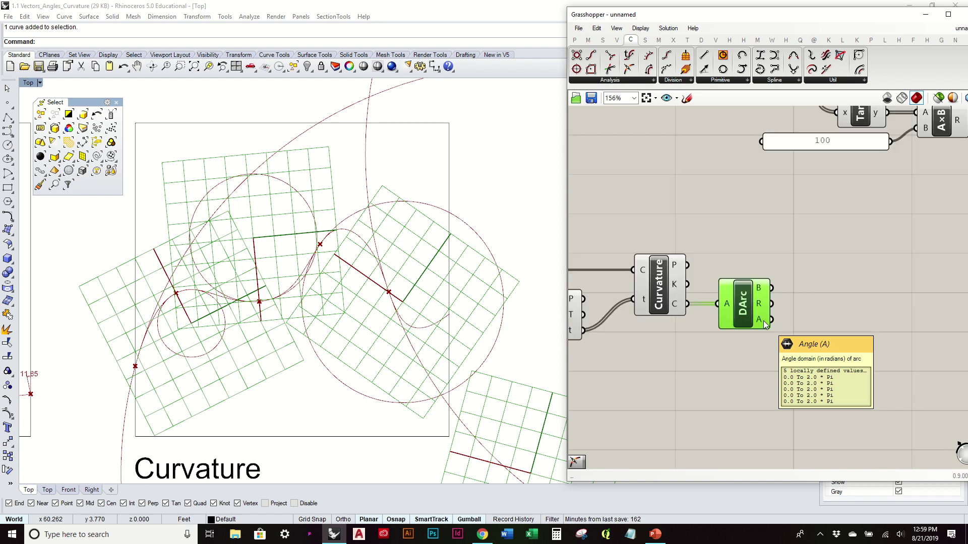
pyautogui.click(794, 313)
pyautogui.moveTo(764, 306)
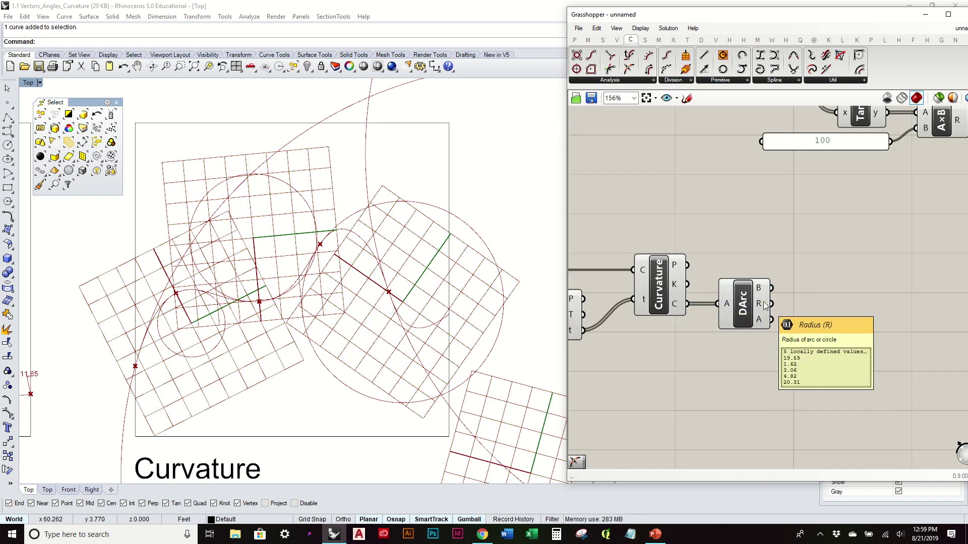
# - Turn off the preview of the Deconstruct Arc component to hide its base plane grids
pyautogui.click(742, 311)
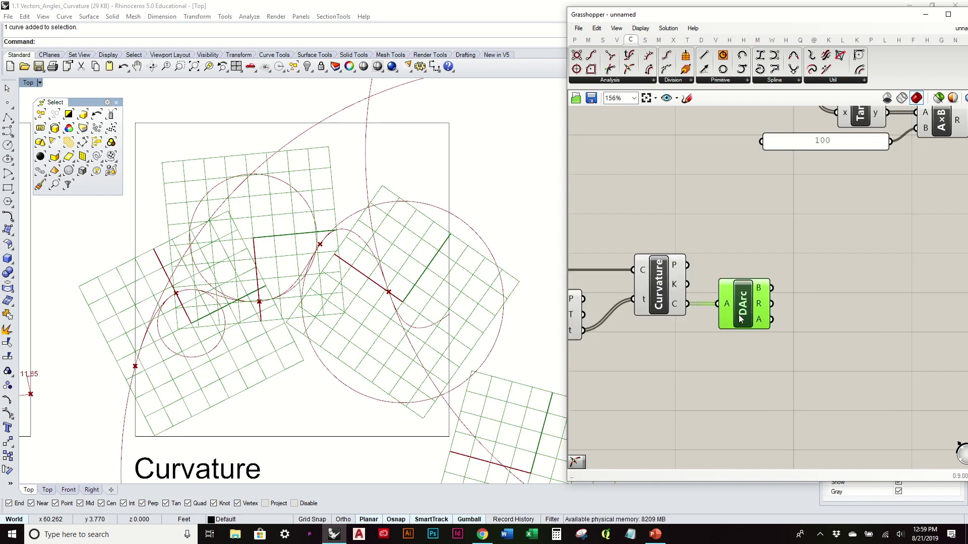
pyautogui.rightClick(740, 317)
pyautogui.click(768, 336)
pyautogui.click(758, 217)
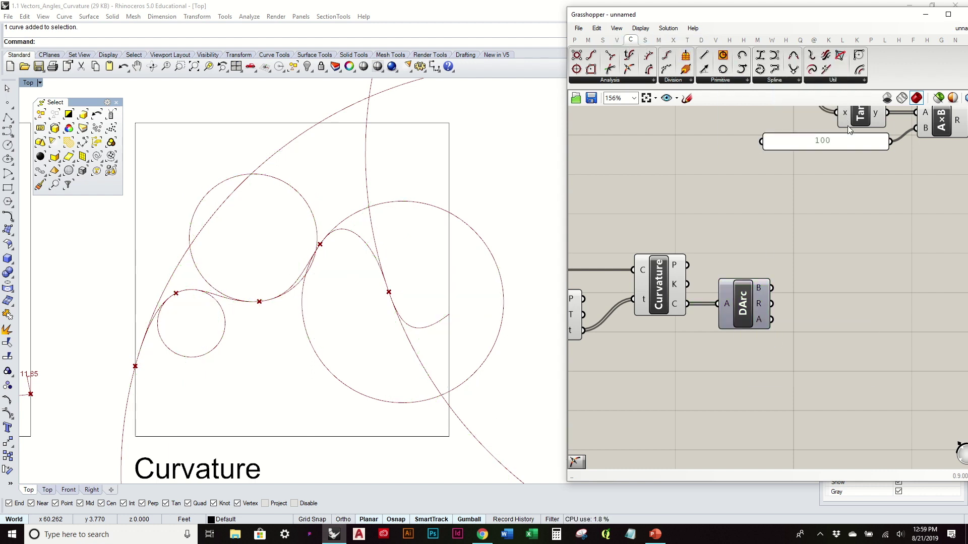
# - Add a text Tag component and connect Curvature's P output to its L input and Deconstruct Arc's R output to T
pyautogui.click(701, 40)
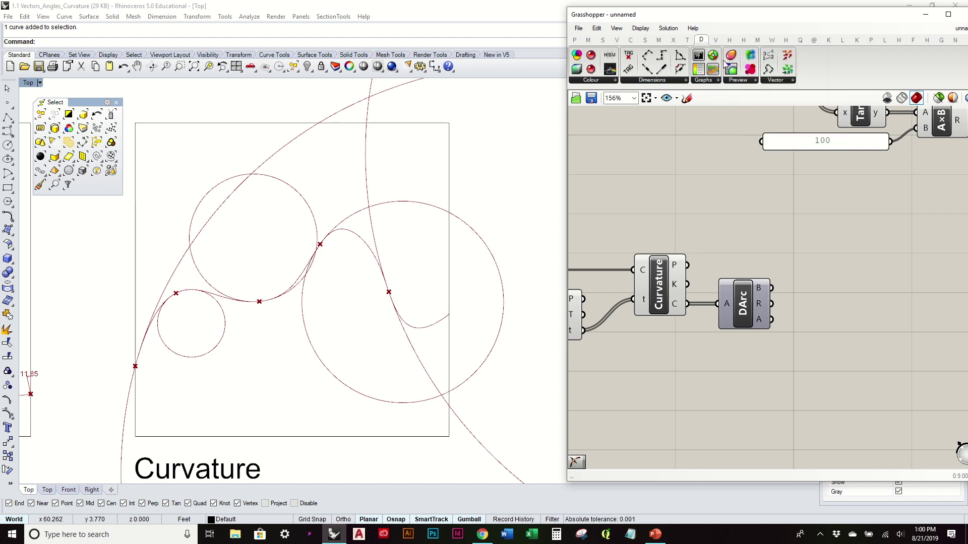
pyautogui.moveTo(628, 69); pyautogui.dragTo(886, 263)
pyautogui.click(650, 273)
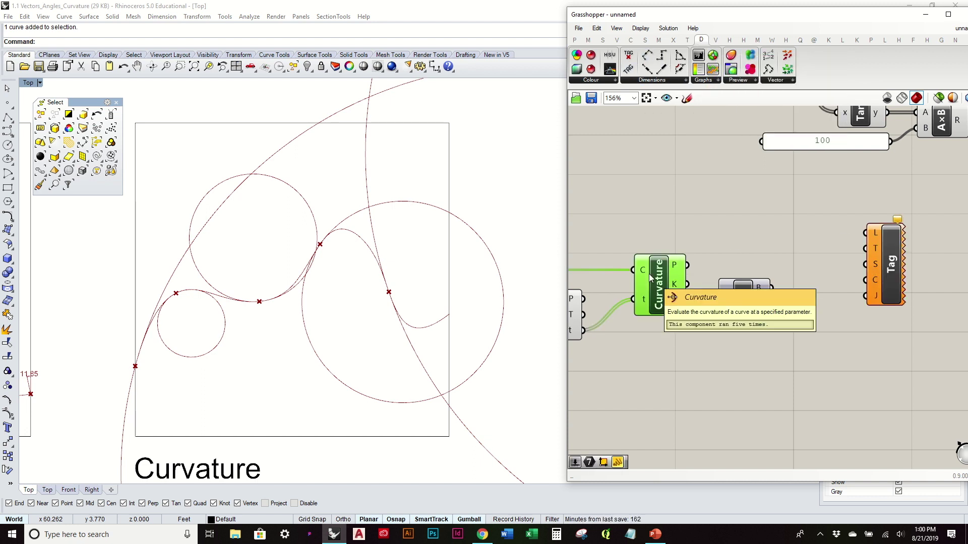
pyautogui.moveTo(687, 265); pyautogui.dragTo(896, 236)
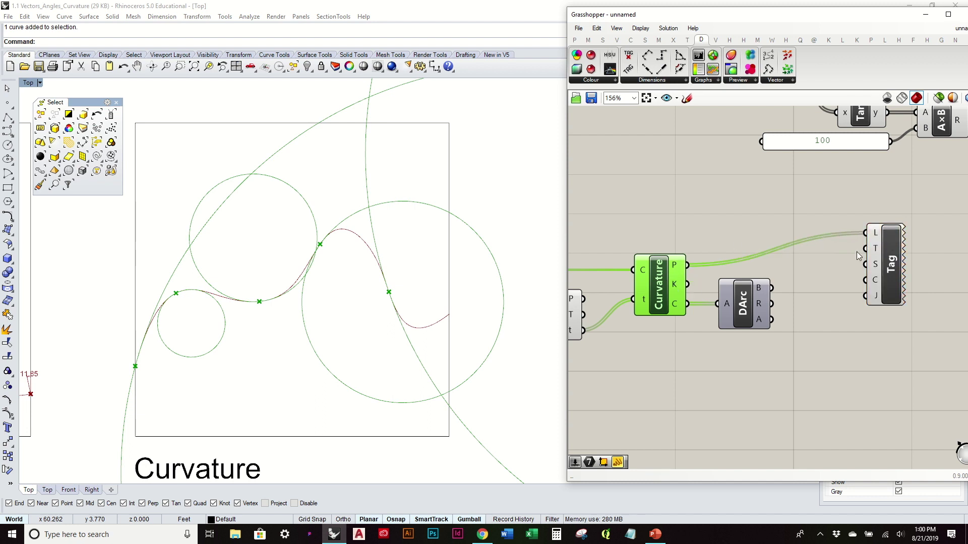
pyautogui.moveTo(771, 304); pyautogui.dragTo(866, 249)
# - Create a 0.25 number slider below Deconstruct Arc and connect it to the Tag component's S input as the text size
pyautogui.moveTo(821, 310); pyautogui.dragTo(779, 287, button='right')
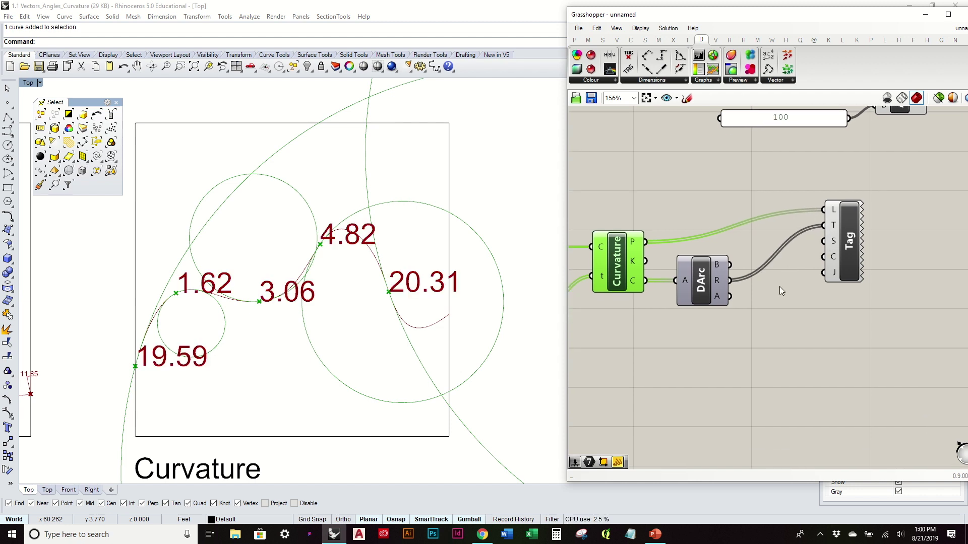
pyautogui.doubleClick(807, 313)
pyautogui.write('0.25')
pyautogui.press('Return')
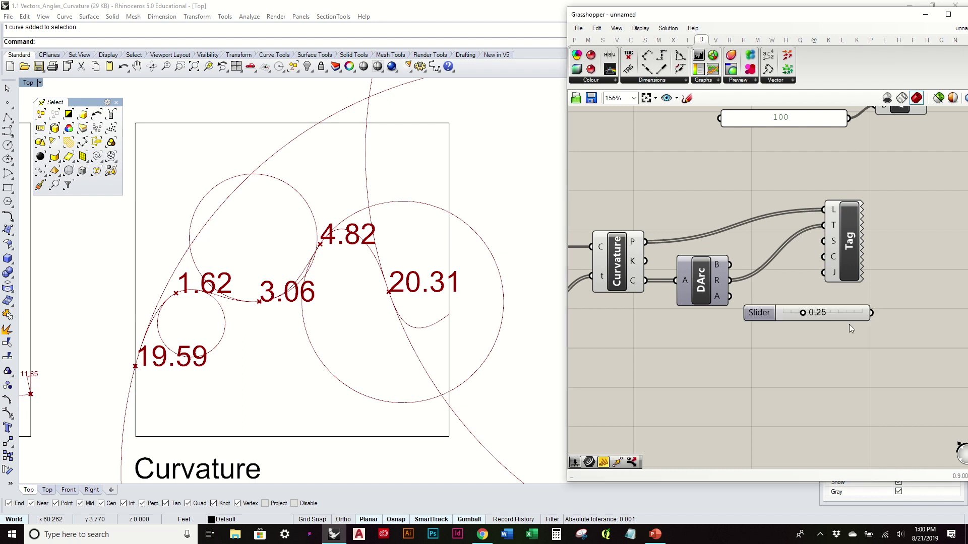
pyautogui.moveTo(846, 314); pyautogui.dragTo(830, 264)
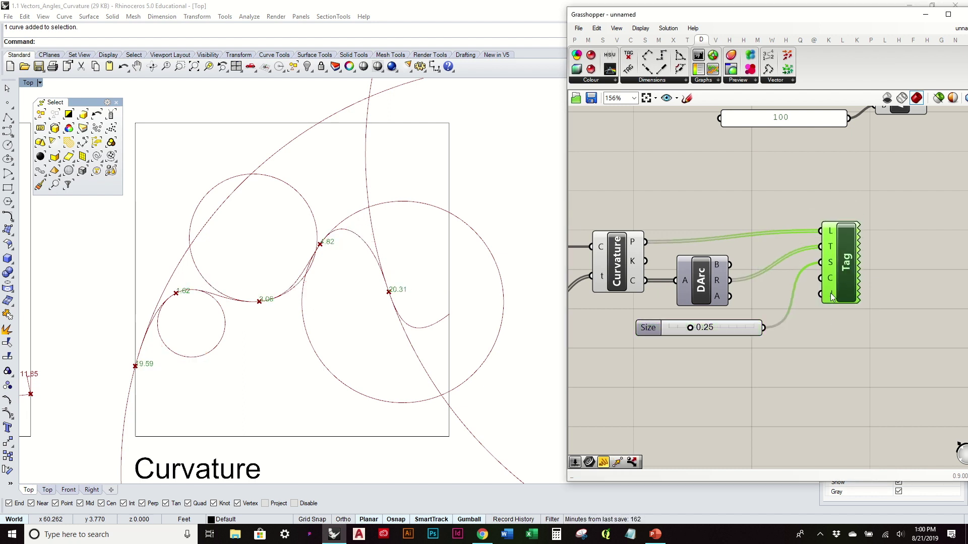
# - Try Bottom Right justification on the Tag component's J input and settle on Bottom Center
pyautogui.rightClick(830, 292)
pyautogui.click(866, 467)
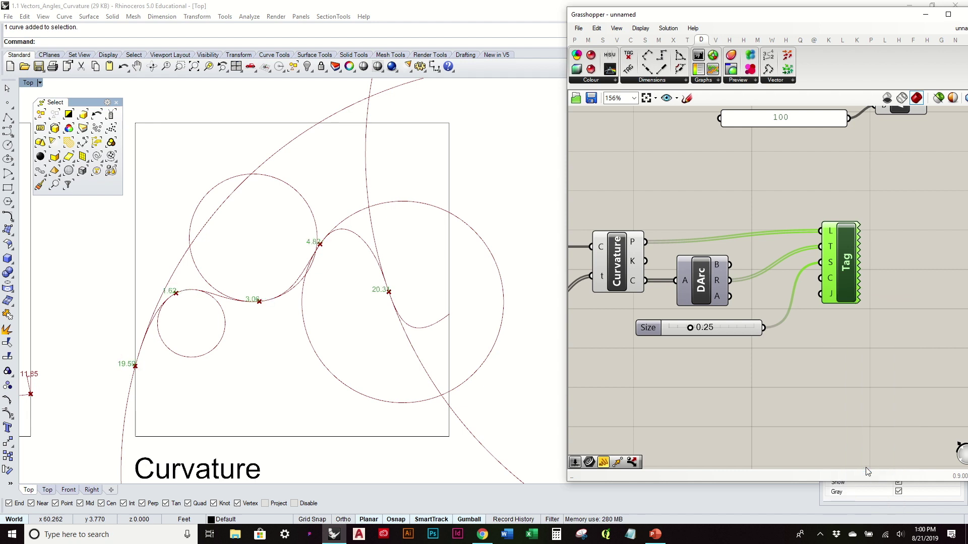
pyautogui.rightClick(832, 293)
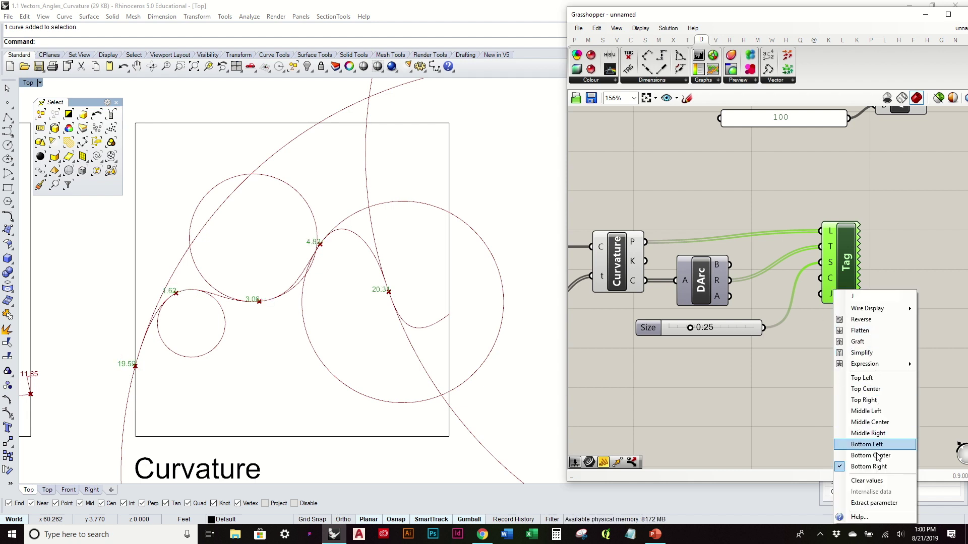
pyautogui.click(863, 456)
pyautogui.click(853, 436)
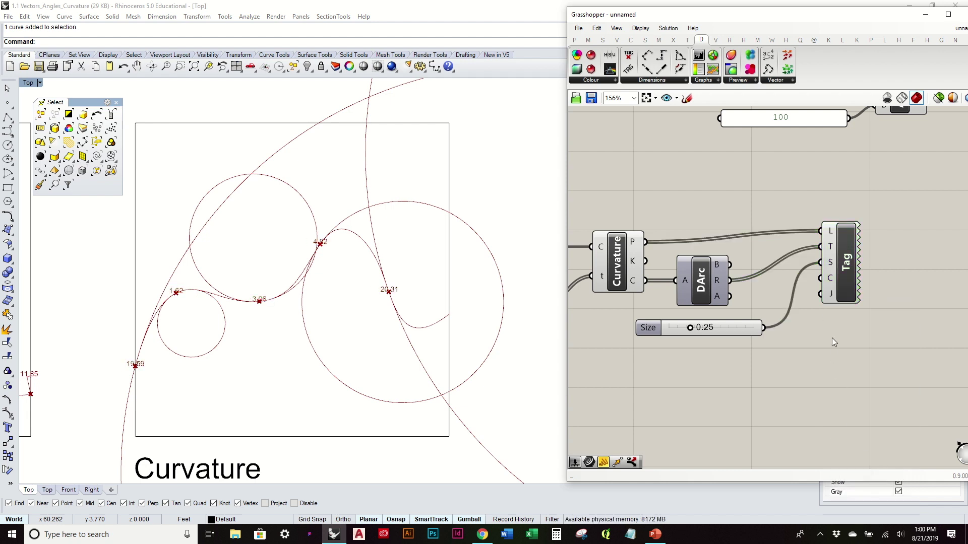
# - Add an Area component below the Size slider and connect Curvature's C output to its G input
pyautogui.moveTo(761, 271); pyautogui.dragTo(827, 272, button='right')
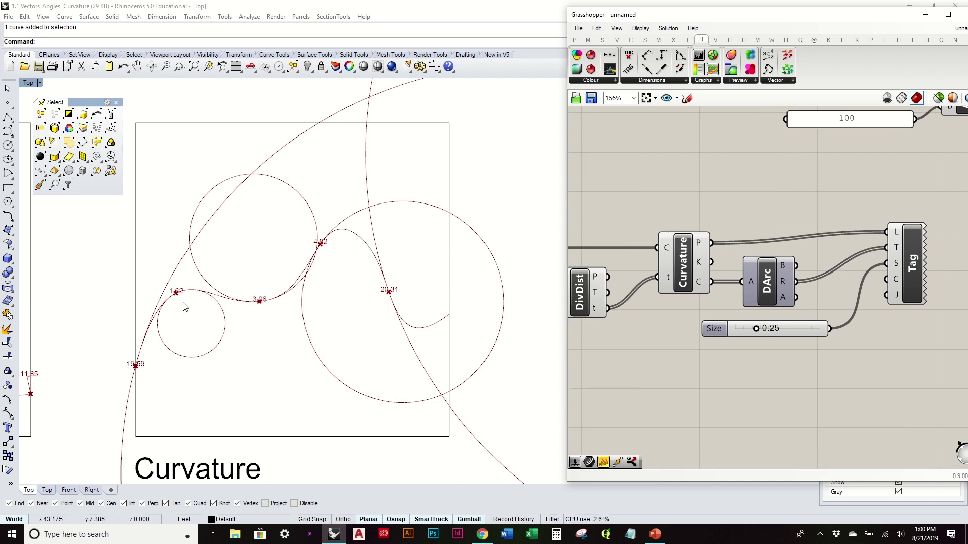
pyautogui.scroll(-3, 208, 309)
pyautogui.moveTo(775, 292); pyautogui.dragTo(699, 284, button='right')
pyautogui.moveTo(626, 275)
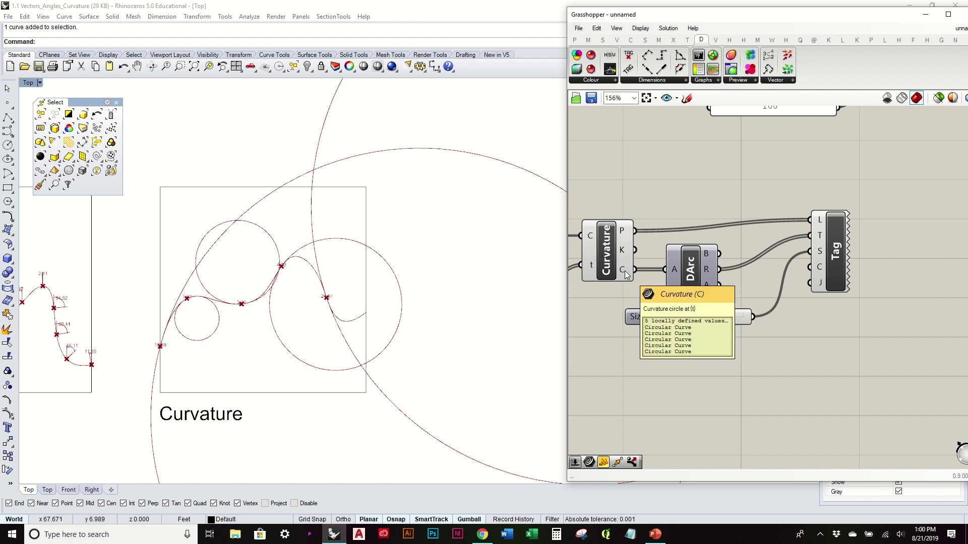
pyautogui.doubleClick(675, 378)
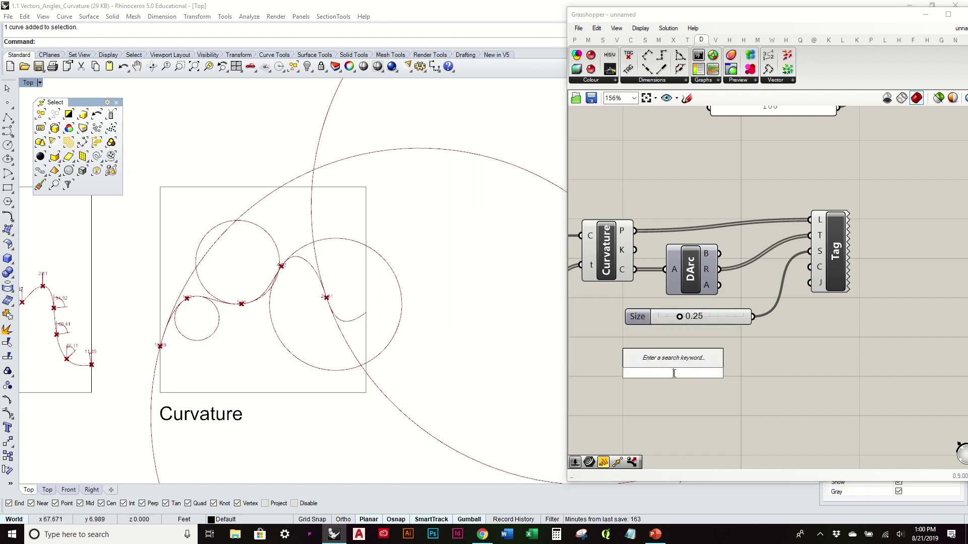
pyautogui.write('area')
pyautogui.click(648, 361)
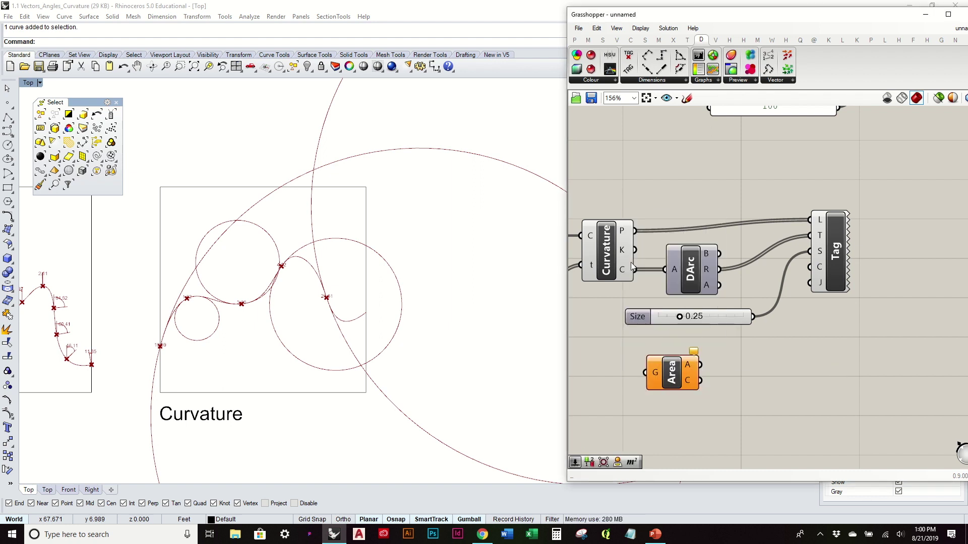
pyautogui.moveTo(635, 270); pyautogui.dragTo(646, 373)
pyautogui.click(678, 382)
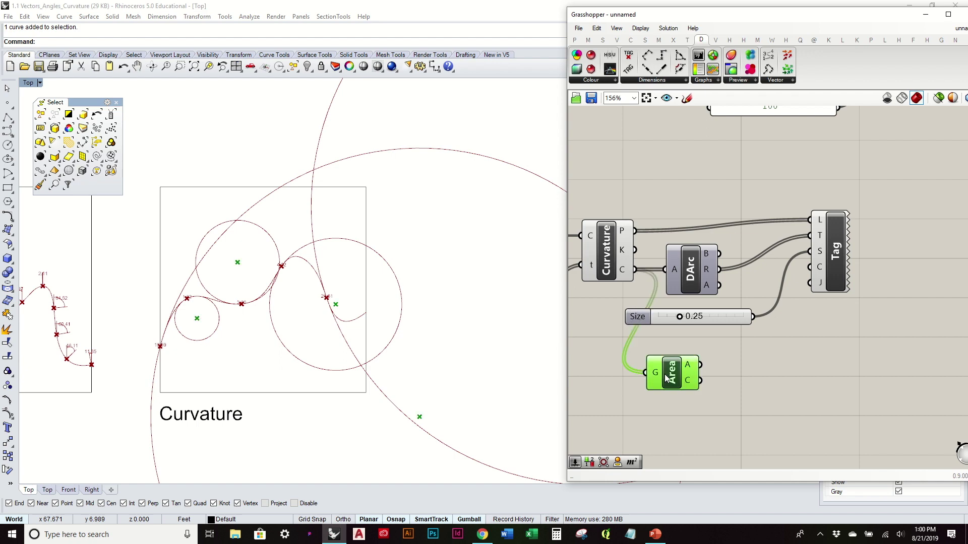
pyautogui.scroll(-4, 339, 328)
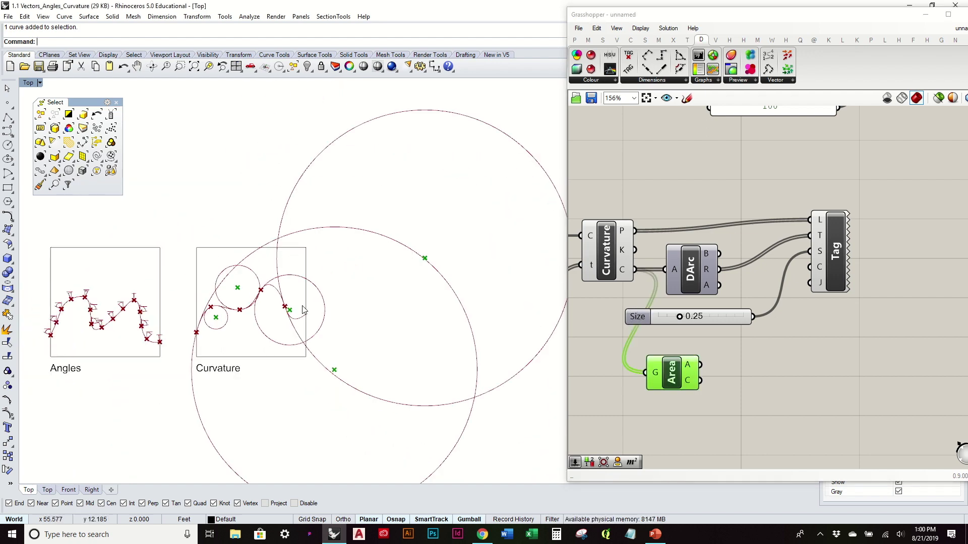
pyautogui.scroll(5, 246, 311)
pyautogui.click(813, 388)
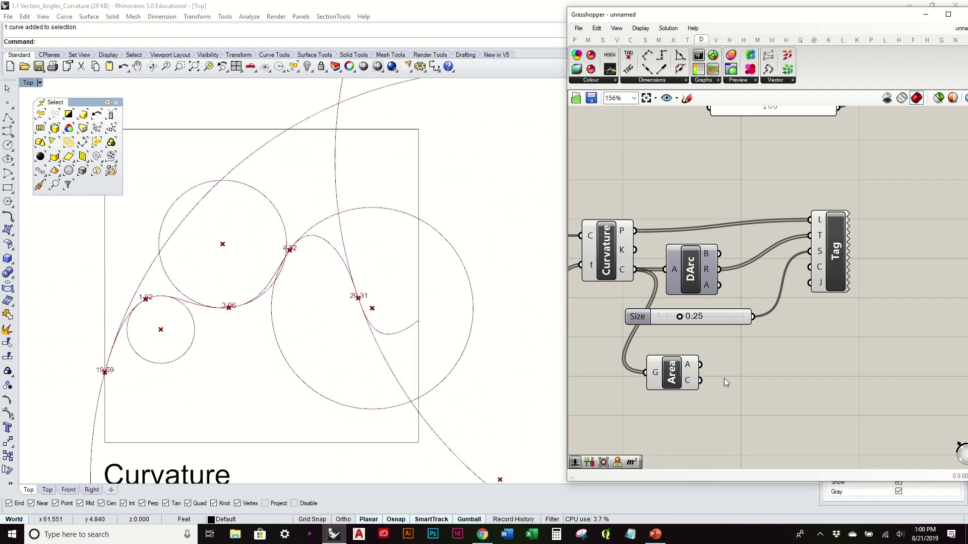
# - Turn off the preview of the Area component to hide the circles' centroid points
pyautogui.click(692, 385)
pyautogui.rightClick(692, 386)
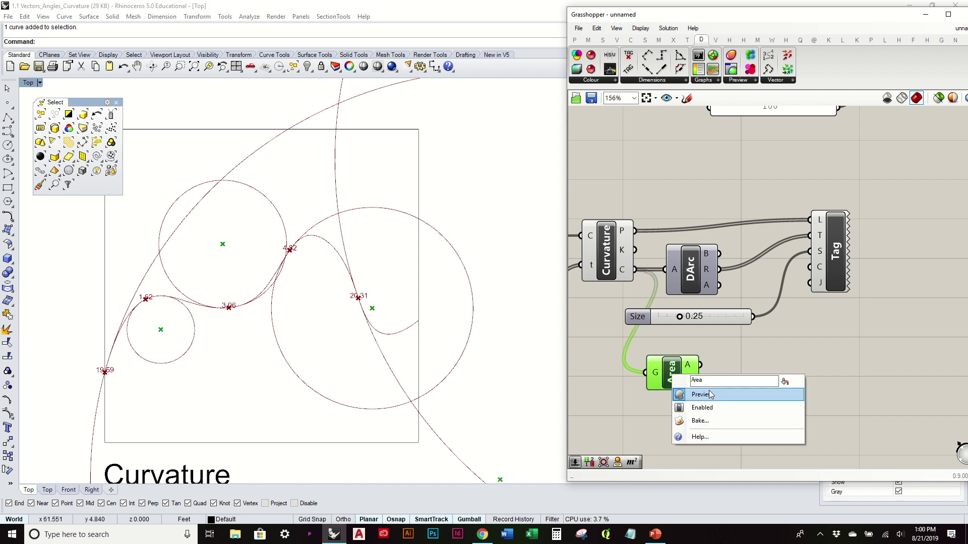
pyautogui.press('Escape')
# - Connect Area's C output to the Tag component's L input so the radius labels sit at the circle centres
pyautogui.moveTo(692, 385)
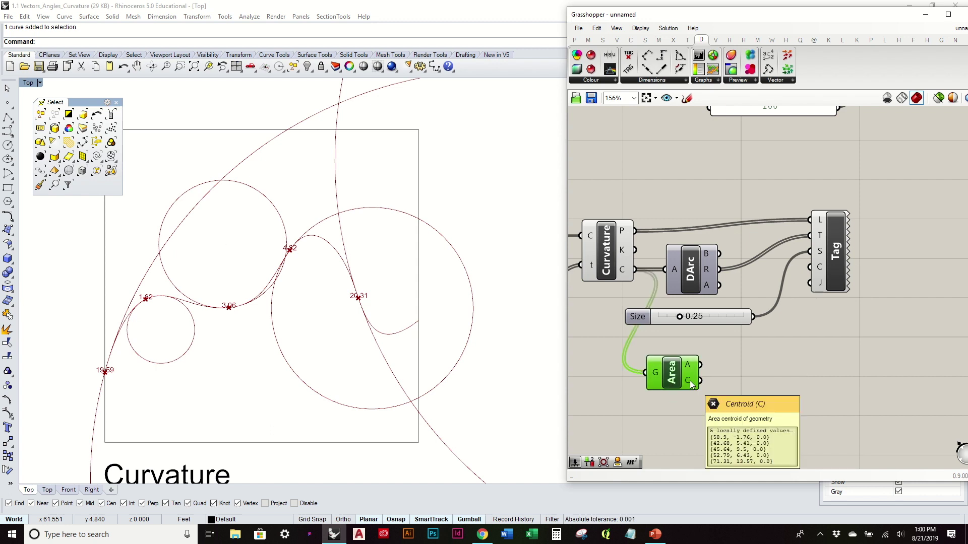
pyautogui.moveTo(699, 381); pyautogui.dragTo(864, 274)
pyautogui.click(872, 374)
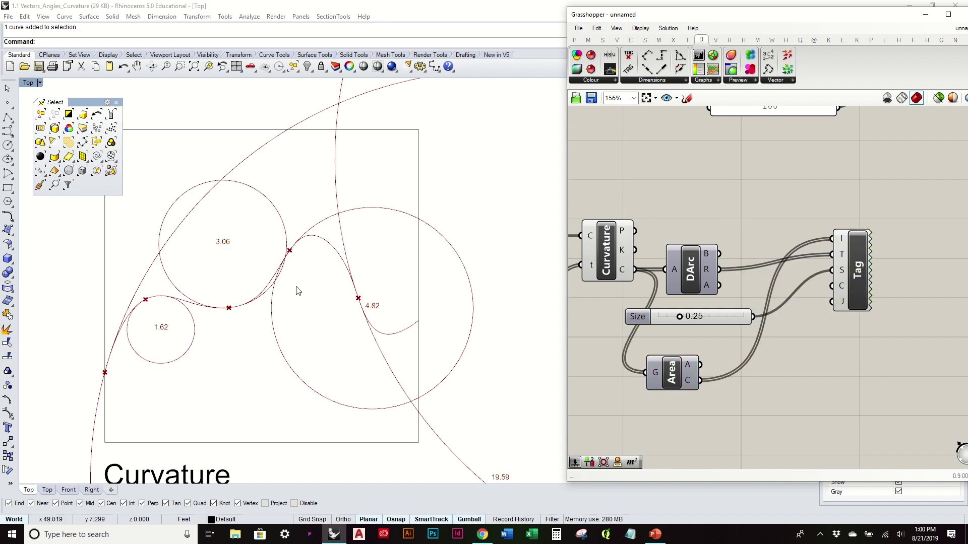
# - Turn on the edit points of the wavy curve in the Curvature frame and move some of them to reshape it
pyautogui.click(311, 241)
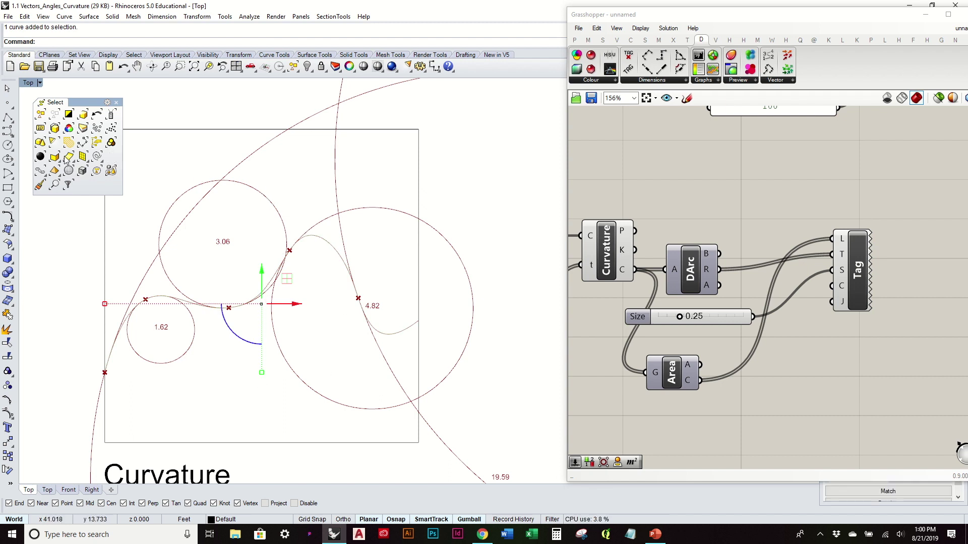
pyautogui.click(7, 399)
pyautogui.click(261, 293)
pyautogui.moveTo(290, 299)
pyautogui.mouseDown()
pyautogui.moveTo(323, 305)
pyautogui.moveTo(296, 304)
pyautogui.mouseUp()
pyautogui.click(351, 276)
pyautogui.moveTo(354, 257); pyautogui.dragTo(383, 258)
pyautogui.click(383, 189)
pyautogui.scroll(-3, 383, 189)
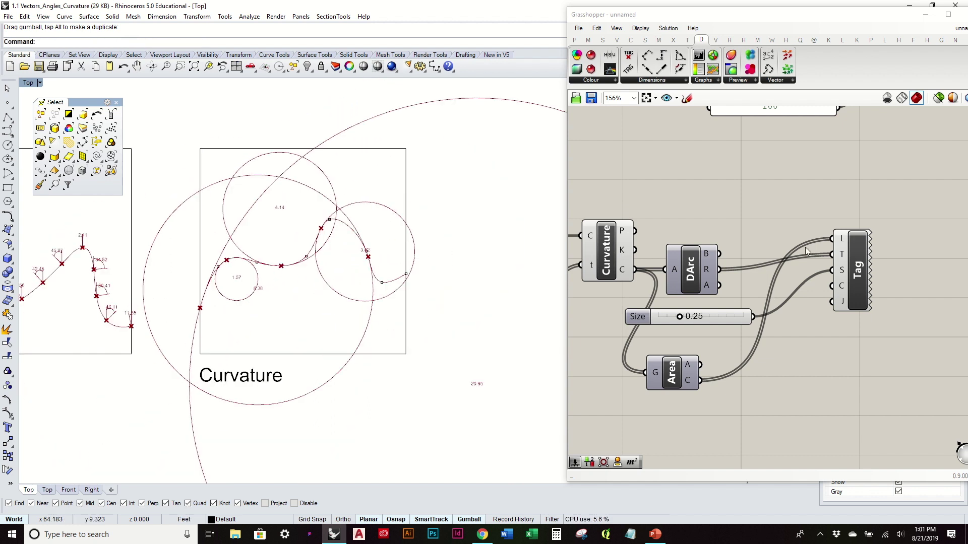
# - Examine the Vectors and Direction, Angles and Curvature diagrams in the Top viewport, up close and side by side
pyautogui.scroll(5, 255, 244)
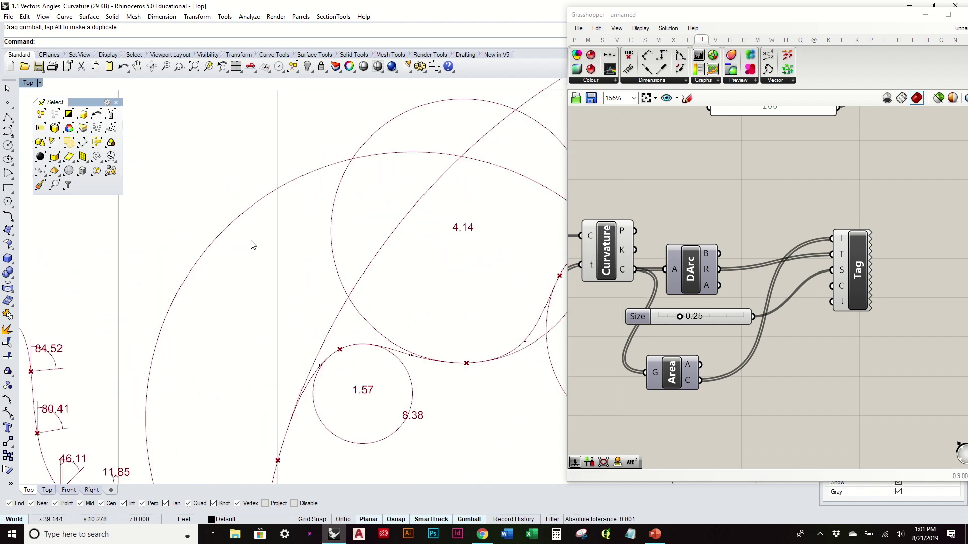
pyautogui.scroll(-4, 316, 311)
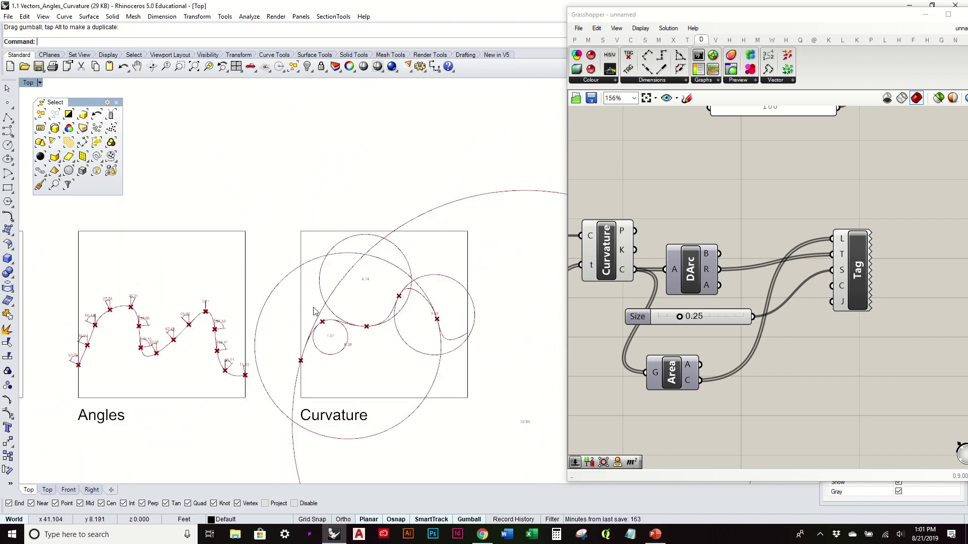
pyautogui.scroll(-1, 383, 288)
pyautogui.scroll(3, 324, 248)
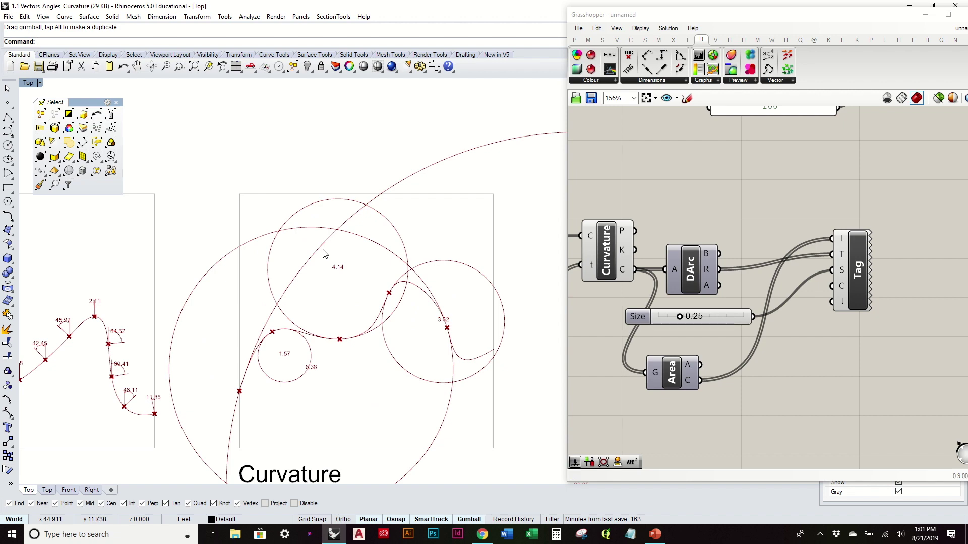
pyautogui.scroll(-3, 324, 254)
pyautogui.scroll(-2, 505, 277)
pyautogui.scroll(2, 506, 319)
pyautogui.scroll(-2, 505, 319)
pyautogui.scroll(3, 289, 272)
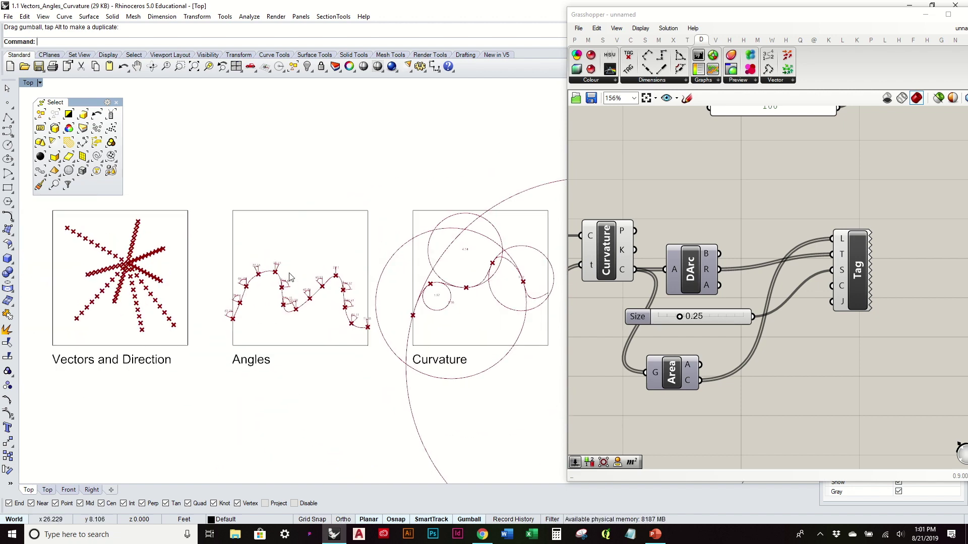
pyautogui.scroll(-2, 381, 236)
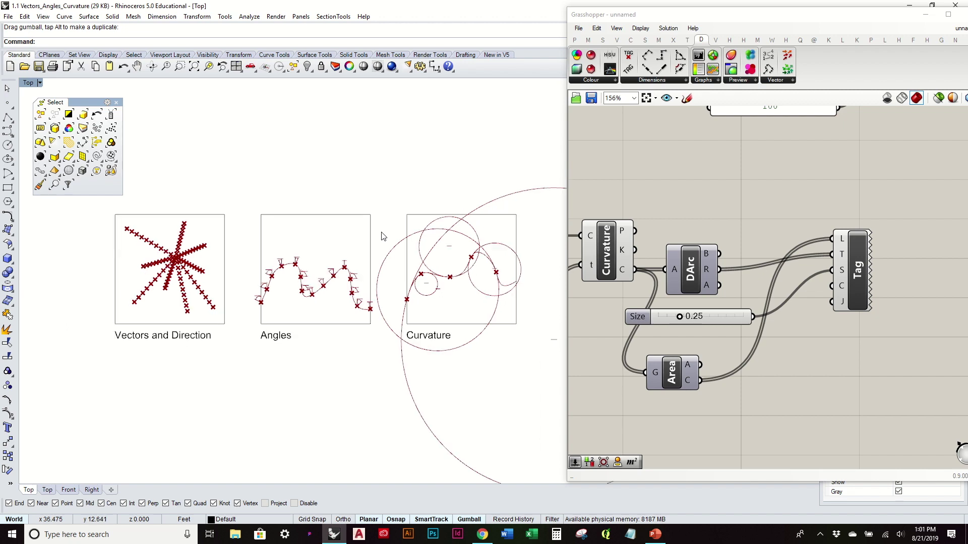
pyautogui.scroll(5, 304, 274)
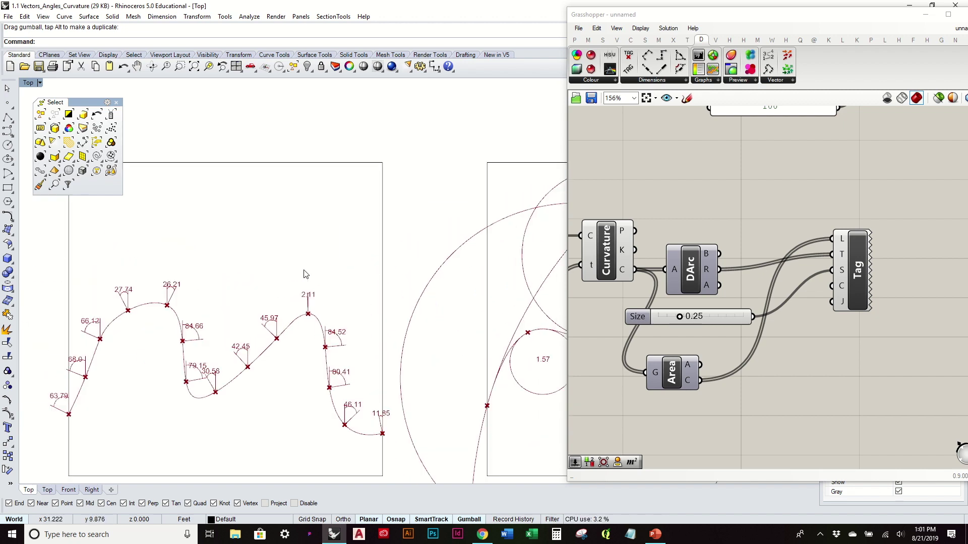
pyautogui.scroll(-3, 304, 274)
pyautogui.scroll(-2, 304, 274)
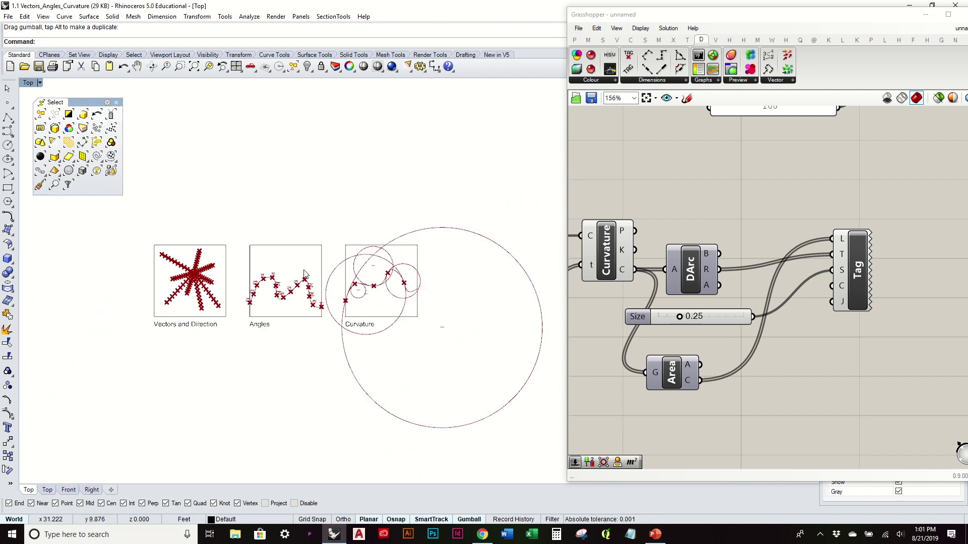
pyautogui.scroll(4, 217, 277)
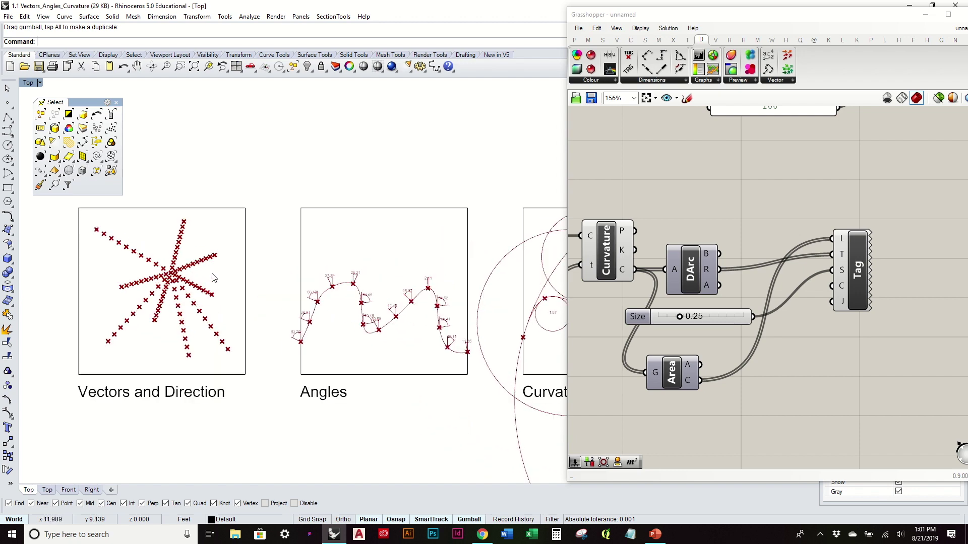
pyautogui.scroll(-3, 220, 283)
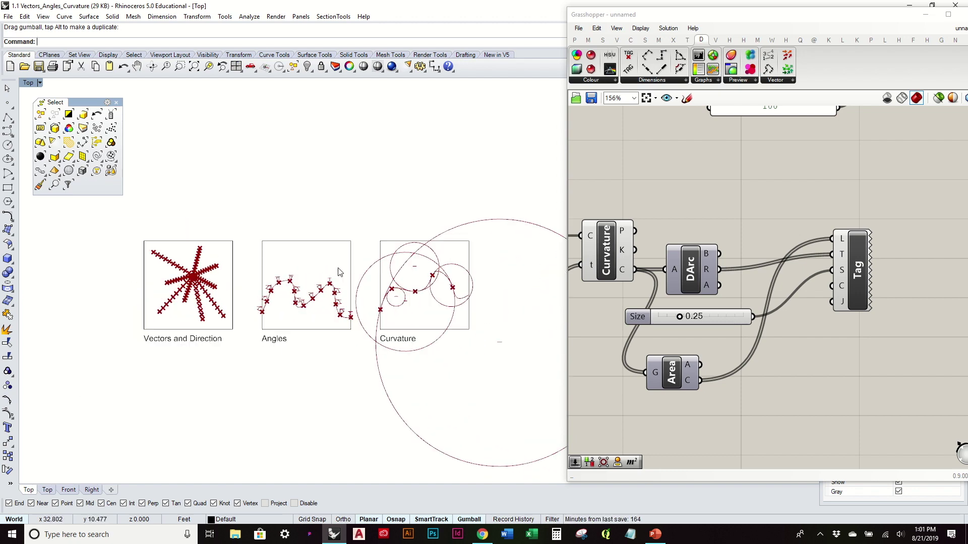
pyautogui.scroll(4, 339, 273)
pyautogui.scroll(-2, 339, 272)
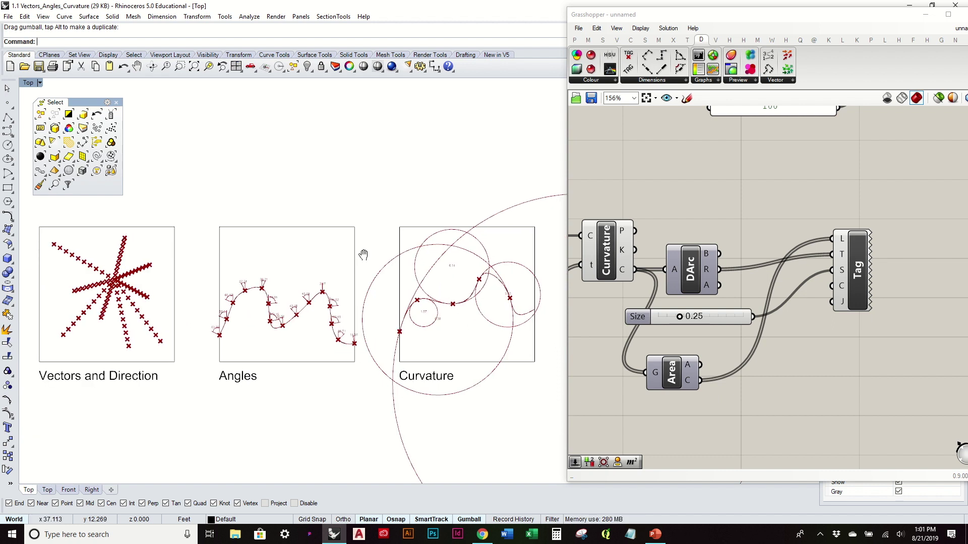
pyautogui.moveTo(361, 251); pyautogui.dragTo(340, 255, button='right')
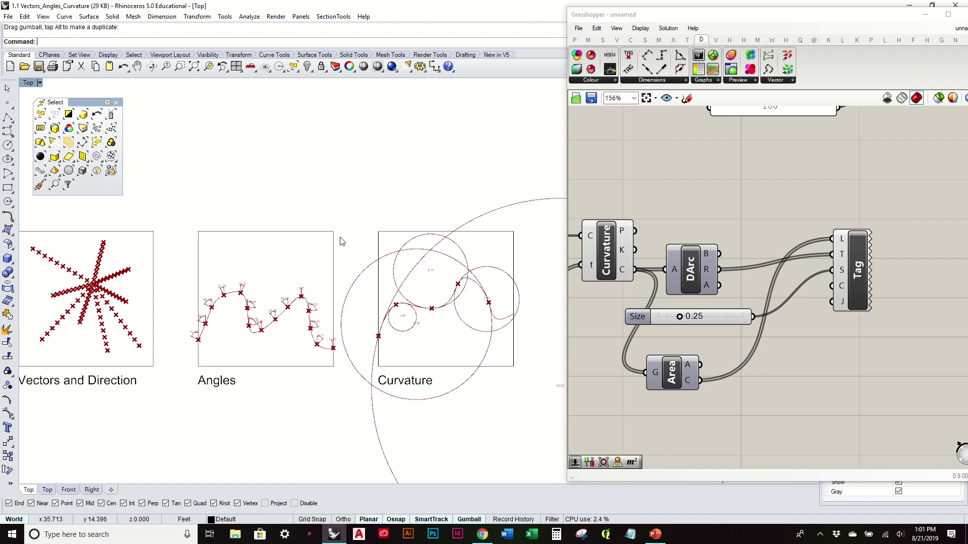
pyautogui.scroll(5, 267, 286)
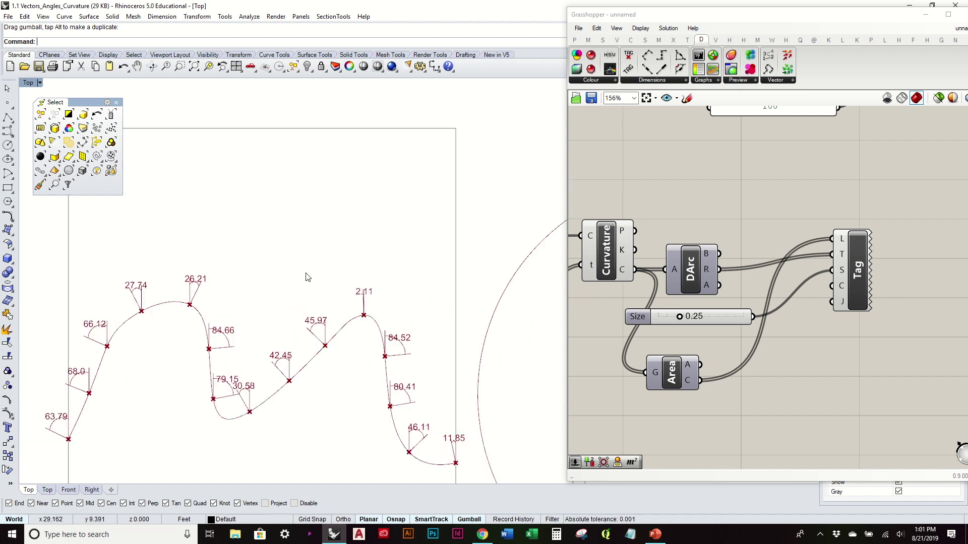
pyautogui.scroll(-3, 305, 278)
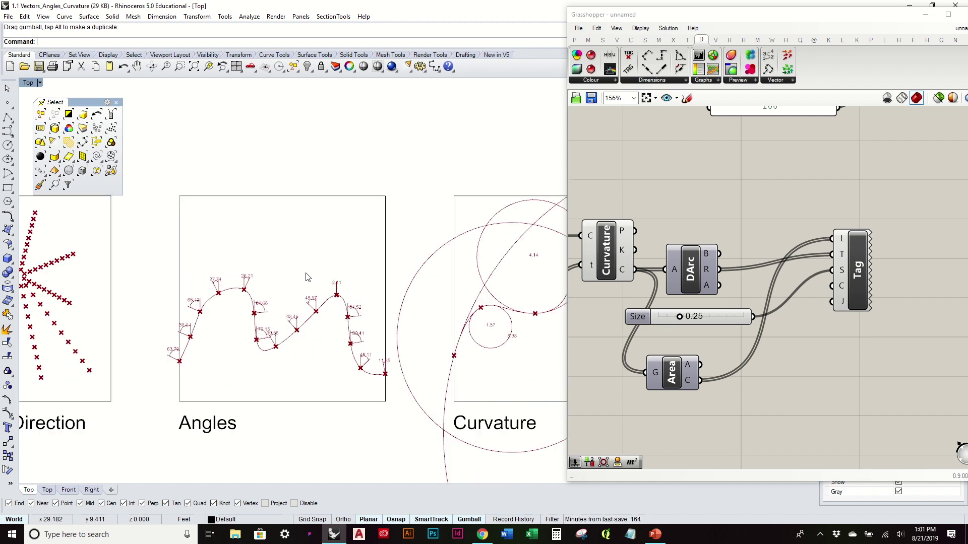
pyautogui.scroll(-5, 307, 277)
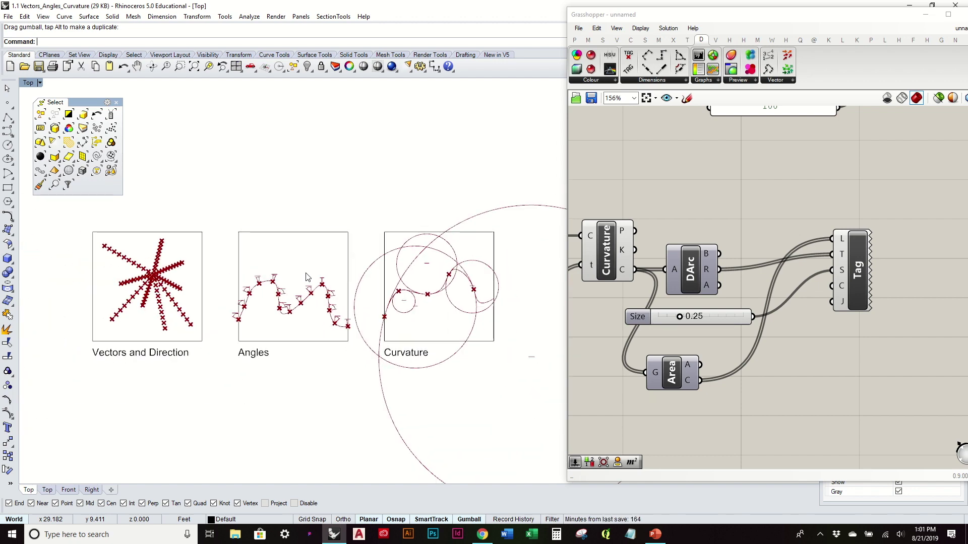
pyautogui.scroll(6, 307, 277)
pyautogui.scroll(-4, 304, 278)
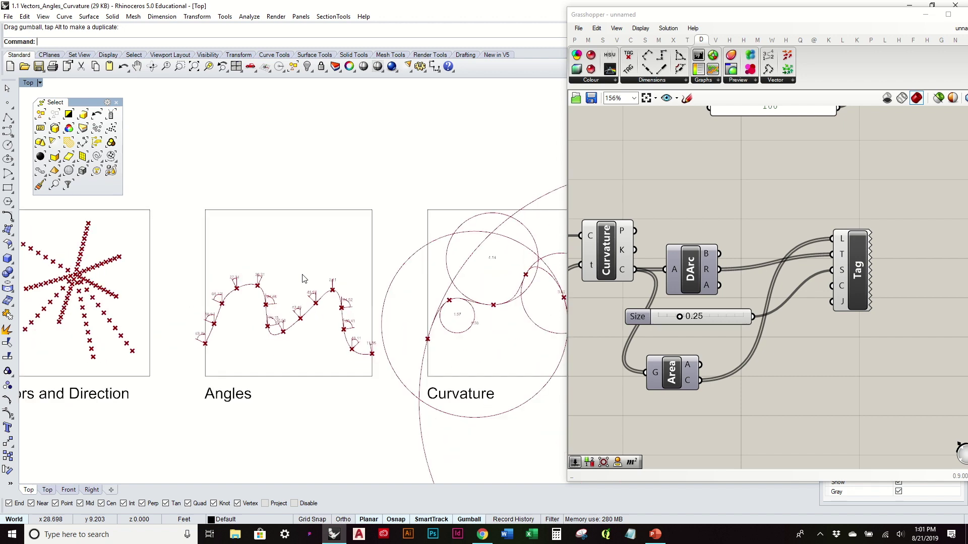
pyautogui.moveTo(406, 272); pyautogui.dragTo(320, 283, button='right')
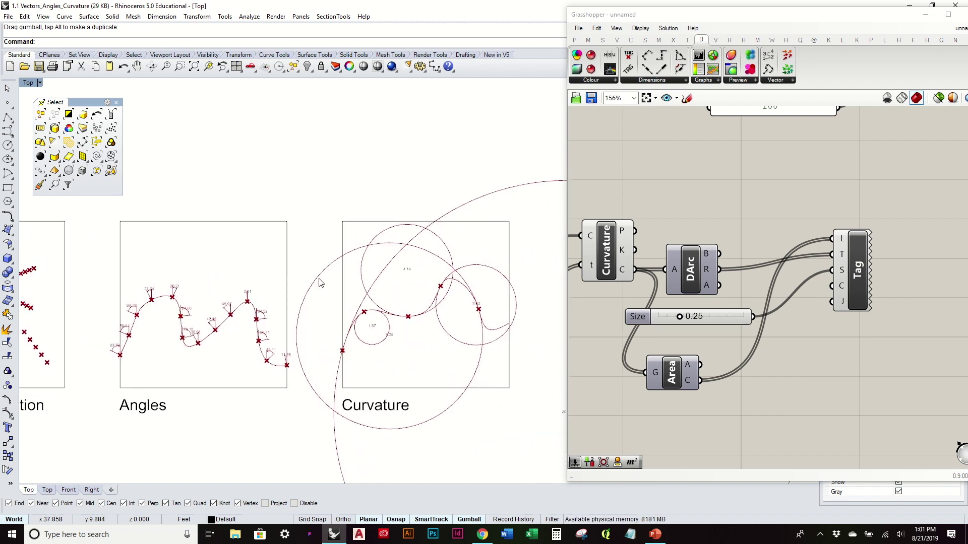
pyautogui.scroll(-3, 319, 283)
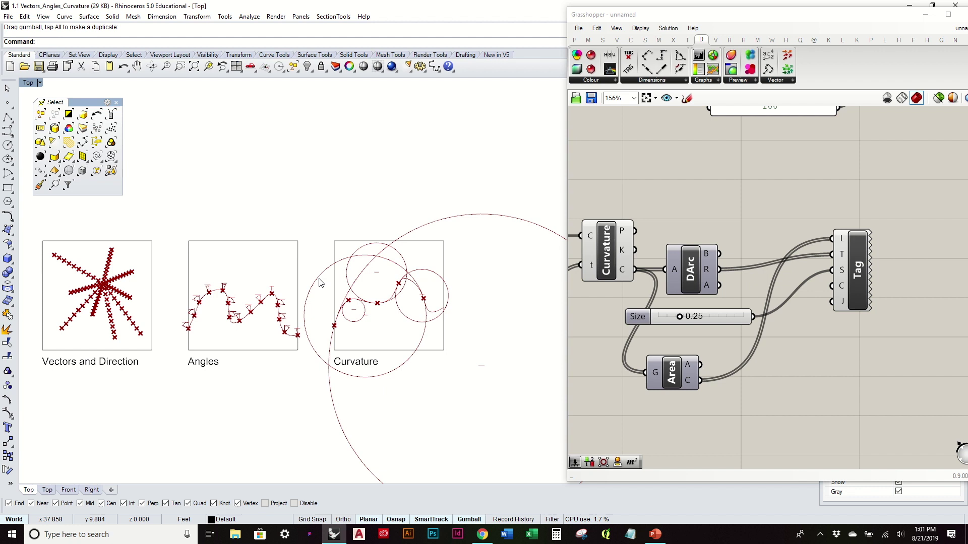
pyautogui.moveTo(319, 283); pyautogui.dragTo(350, 286, button='right')
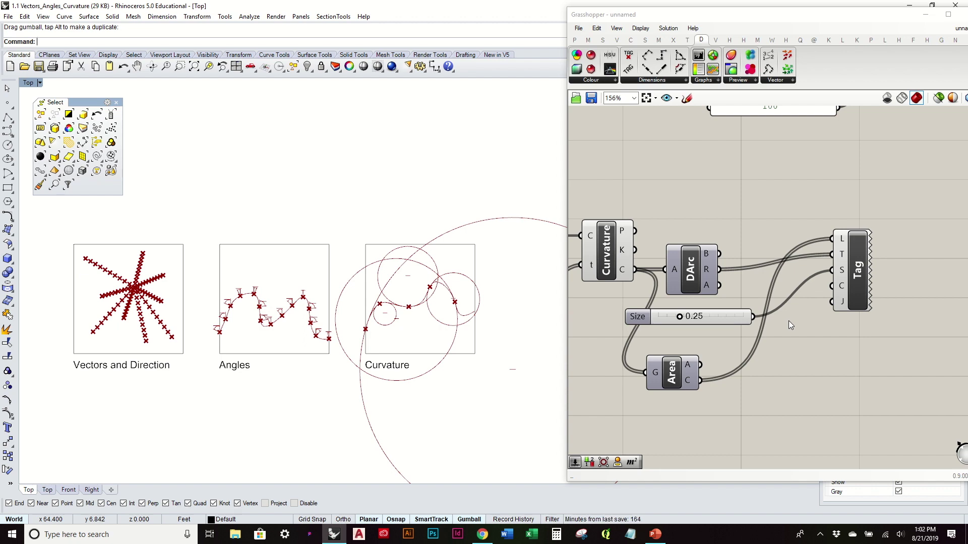
# - Switch to the blank PowerPoint presentation
pyautogui.click(660, 535)
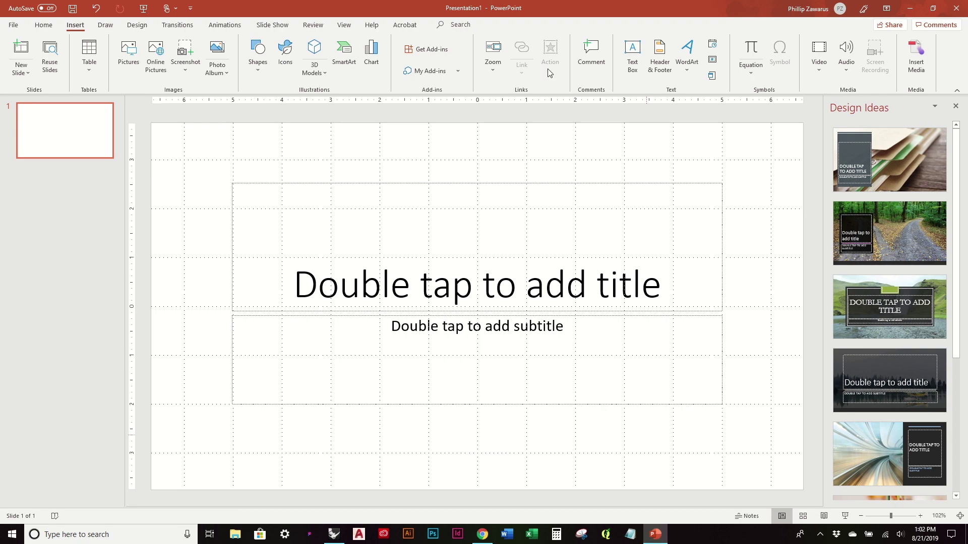